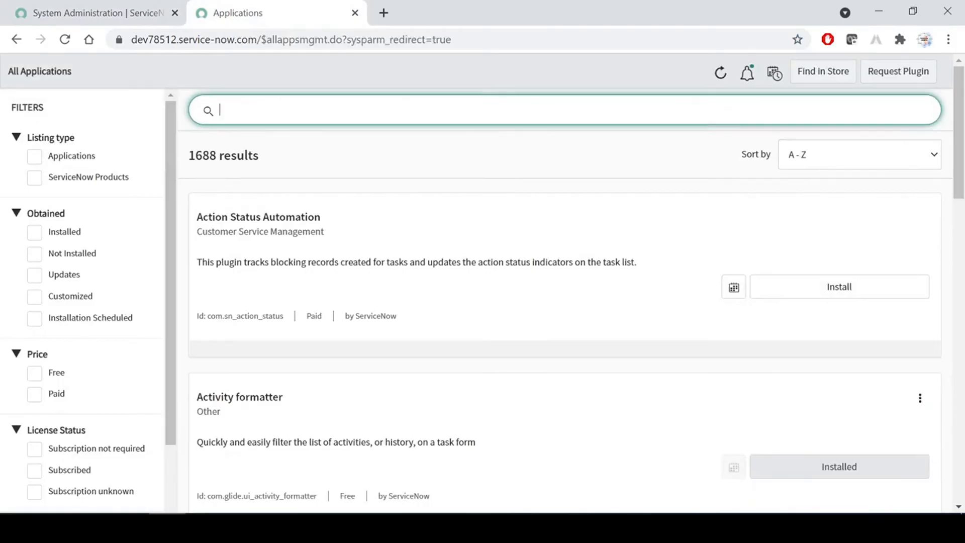
Search all applications for sn_sccm_integrate and check the available versions of Service Graph Connector for Microsoft SCCM.
key(Return)
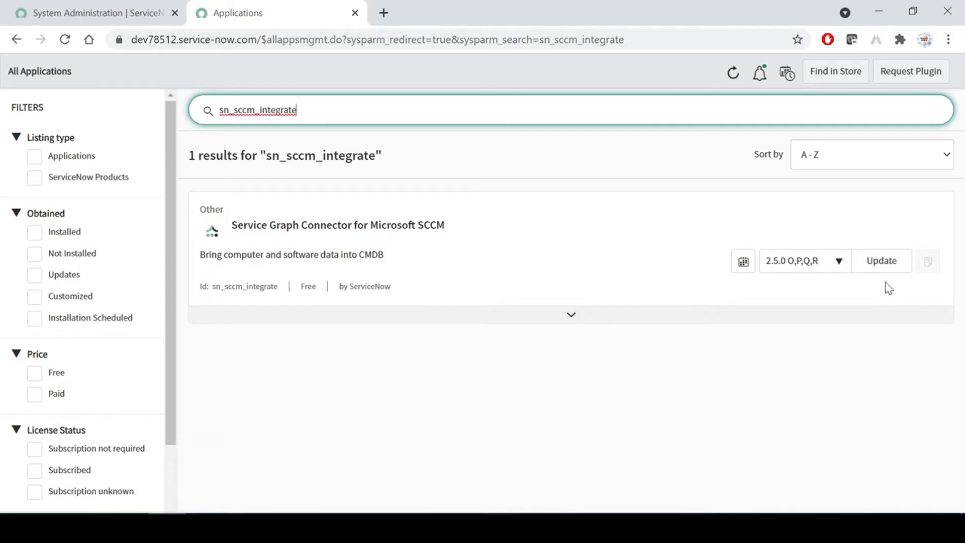
click(826, 267)
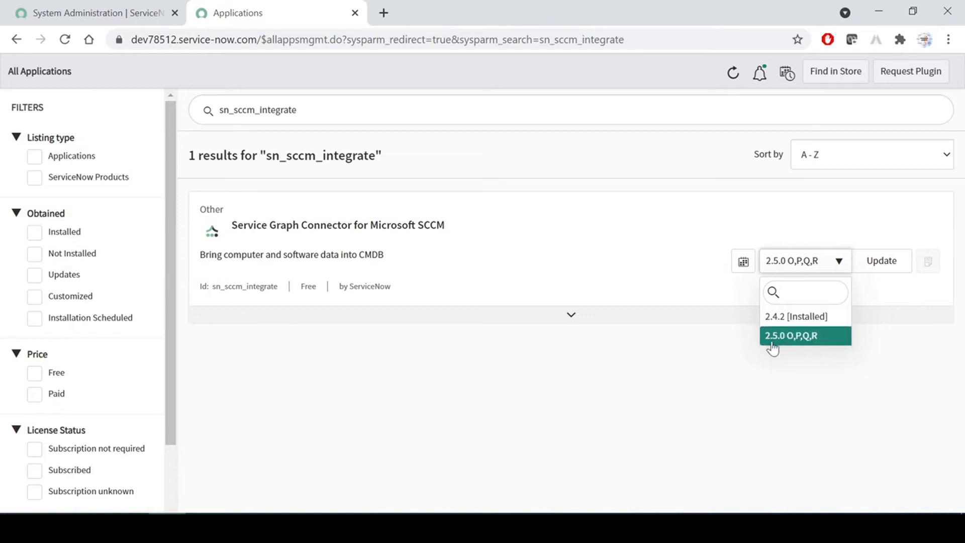
click(792, 379)
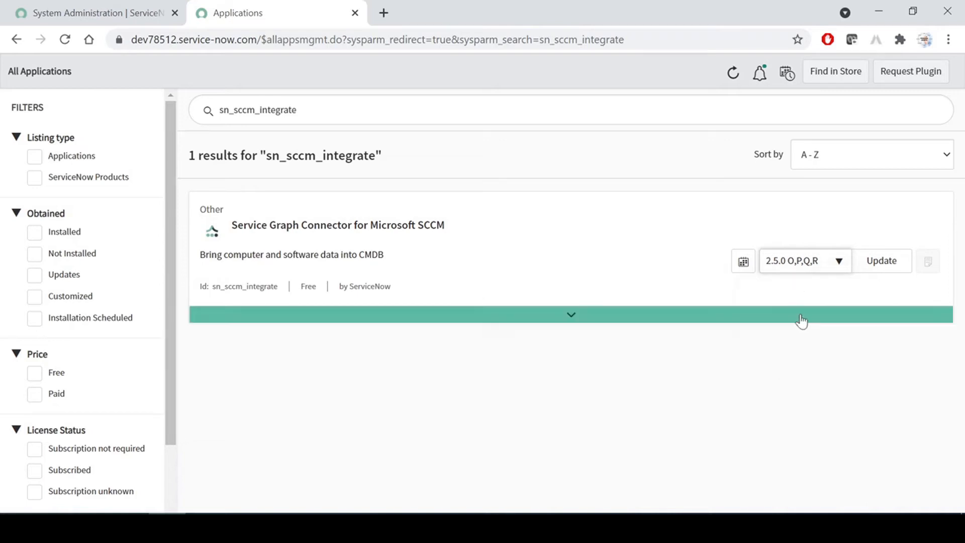
Replace the application search term with "service graph".
drag(297, 110, 133, 108)
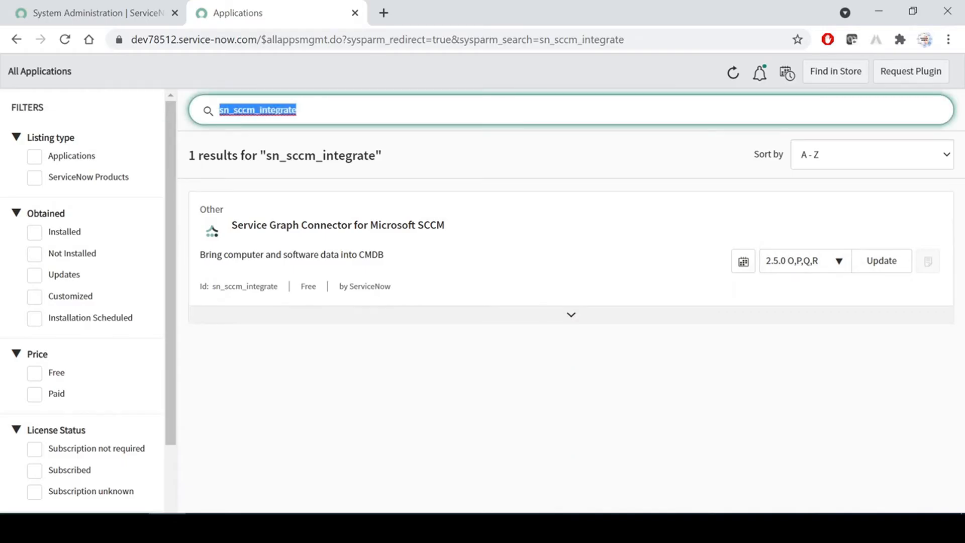
key(BackSpace)
text(ser)
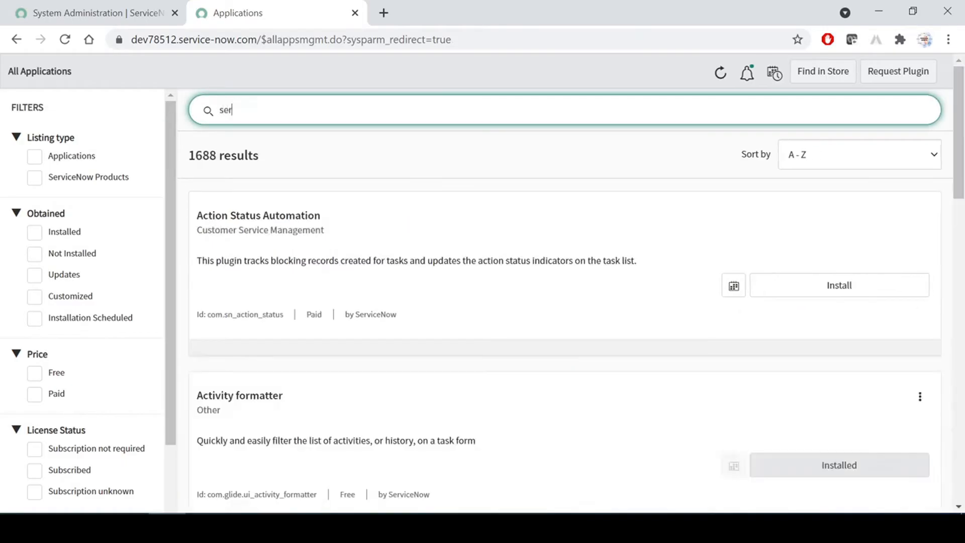
text(vice g)
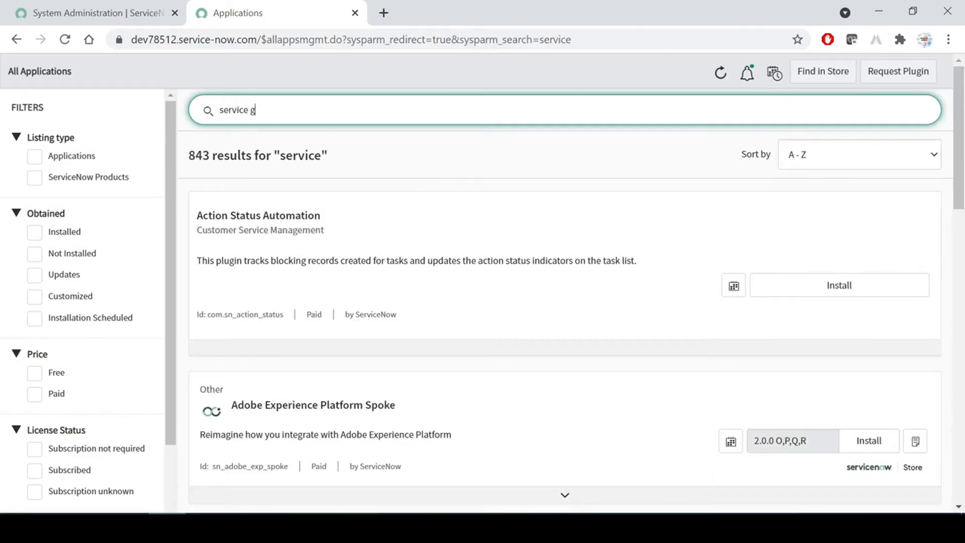
text(raph)
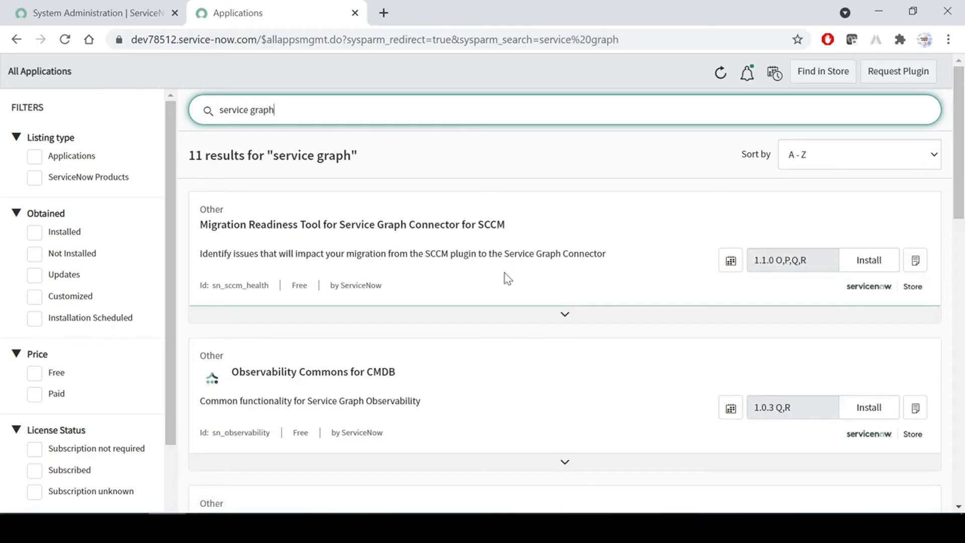
Look through the Service Graph results, examining the Jamf, Microsoft SCCM, SolarWinds and VMware Workspace ONE UEM connectors and their install status.
scroll(491, 286, down, 9)
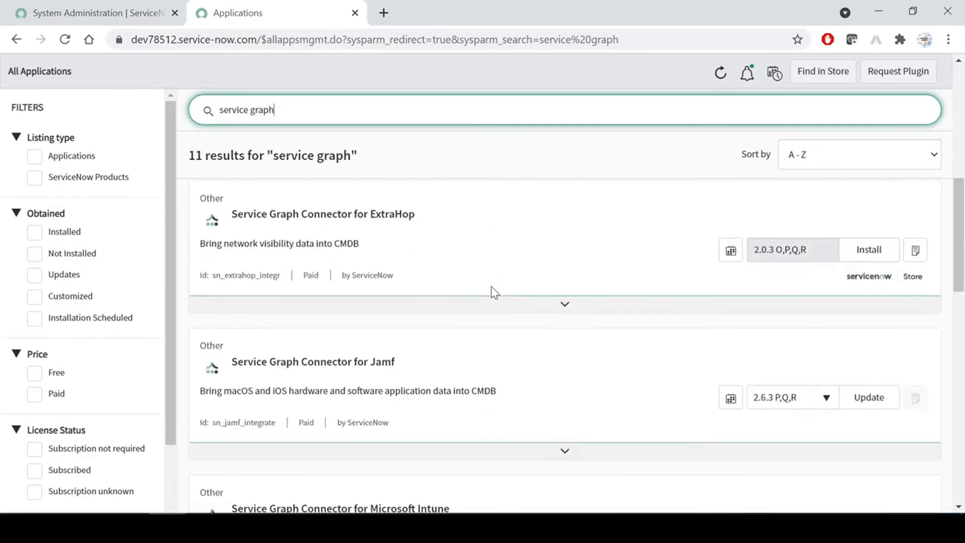
scroll(450, 288, down, 3)
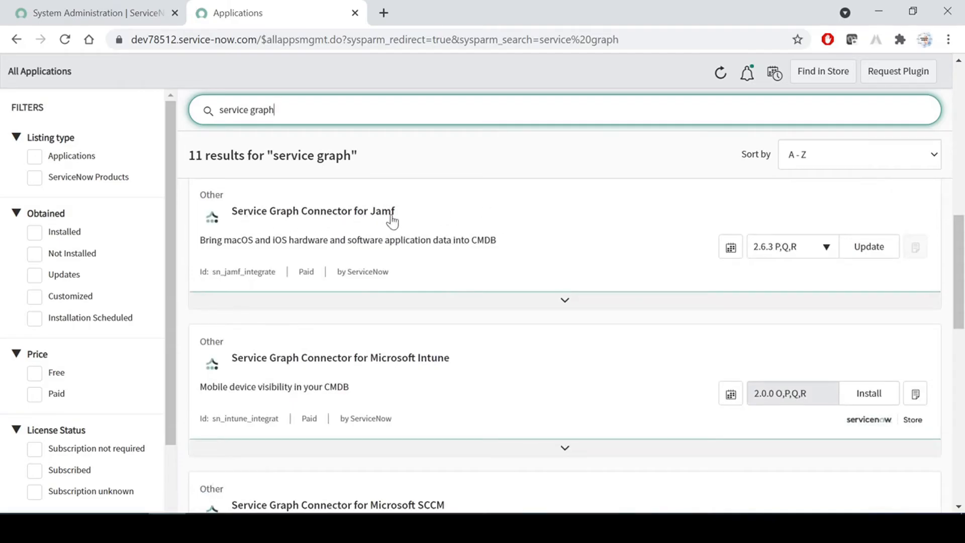
scroll(458, 315, down, 5)
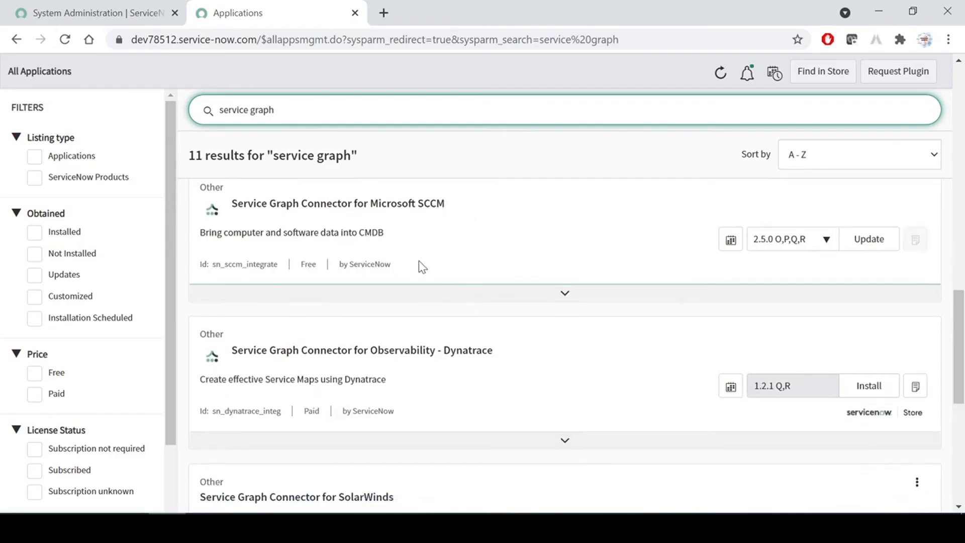
scroll(421, 266, down, 5)
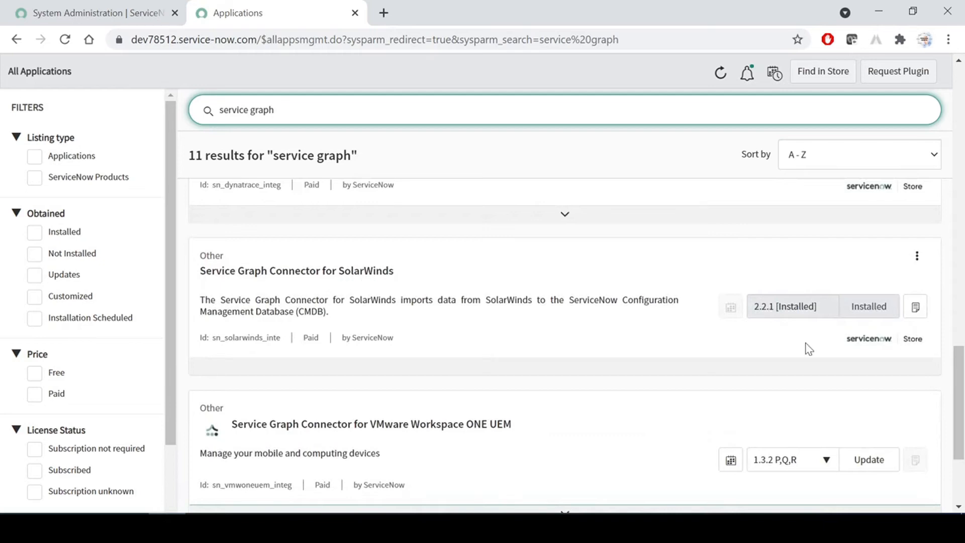
scroll(531, 334, down, 3)
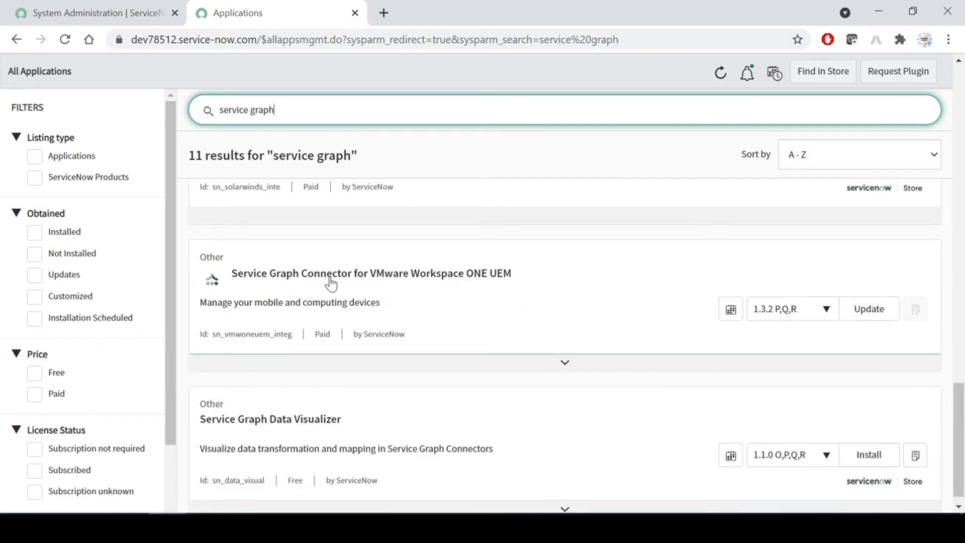
scroll(502, 275, up, 2)
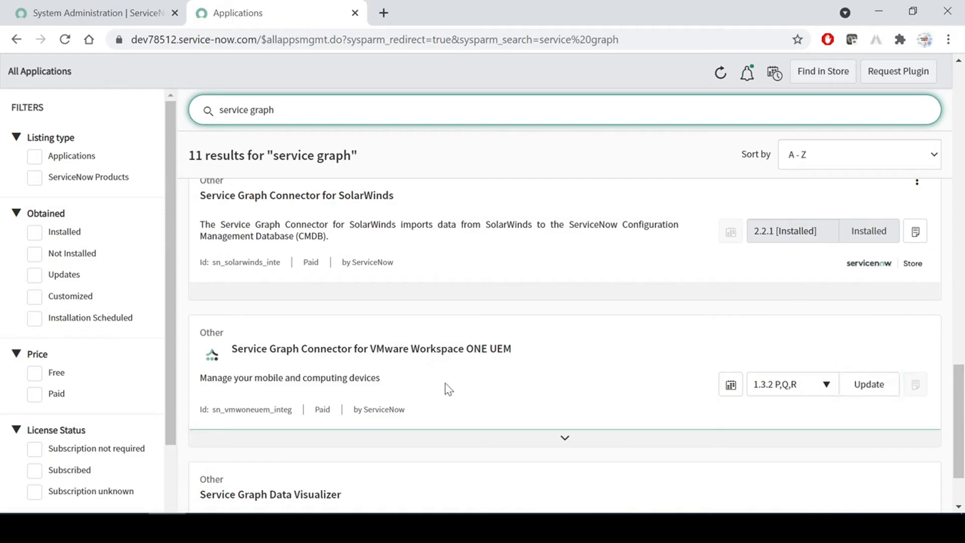
scroll(623, 238, up, 3)
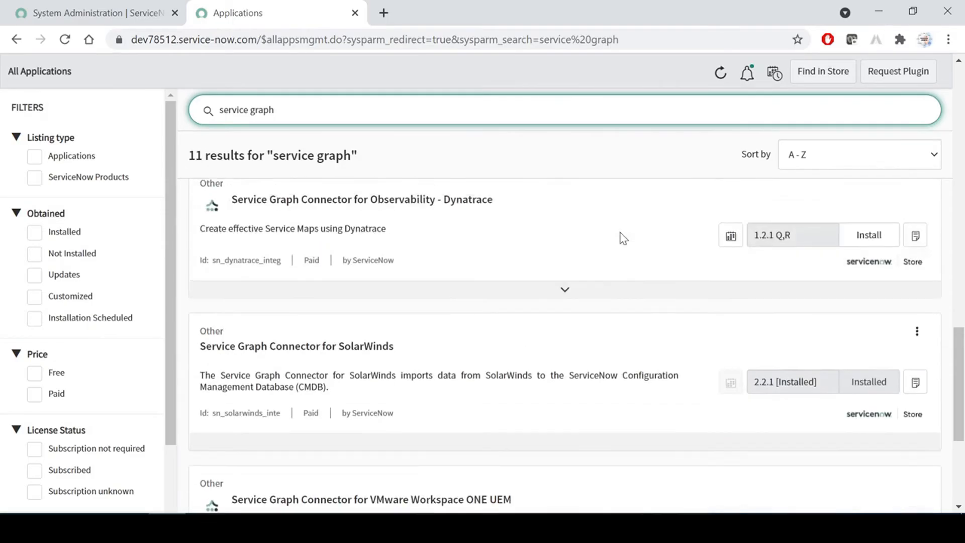
scroll(623, 238, down, 5)
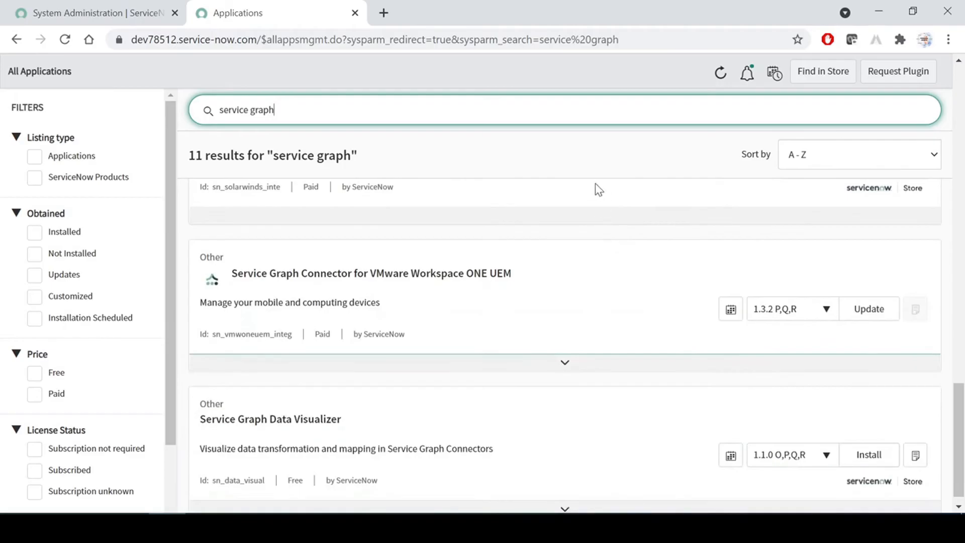
Switch to the integration document in Word and review the Plugins table's plugin names and IDs for SCCM, Jamf, SolarWinds and Workspace.
key(alt+Tab)
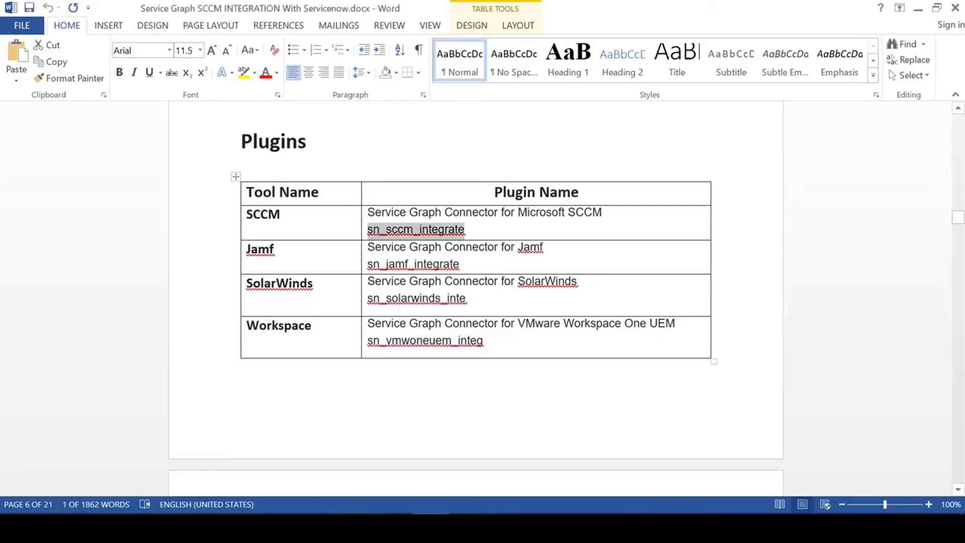
click(465, 229)
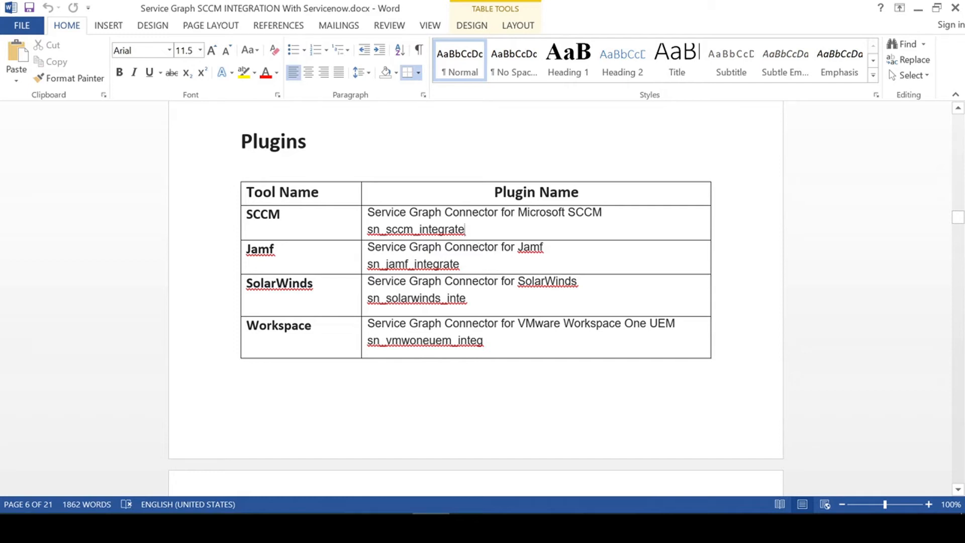
drag(465, 230, 367, 212)
click(319, 224)
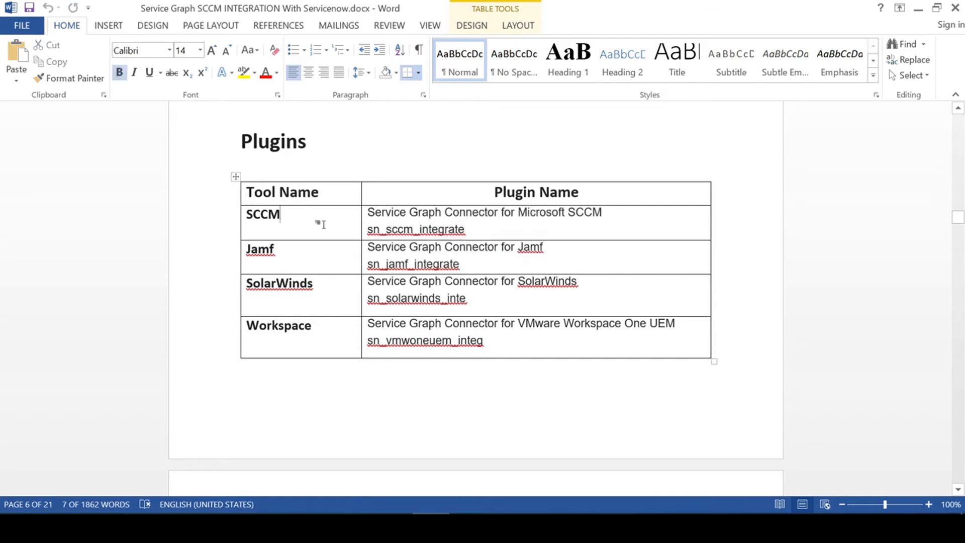
drag(465, 230, 367, 229)
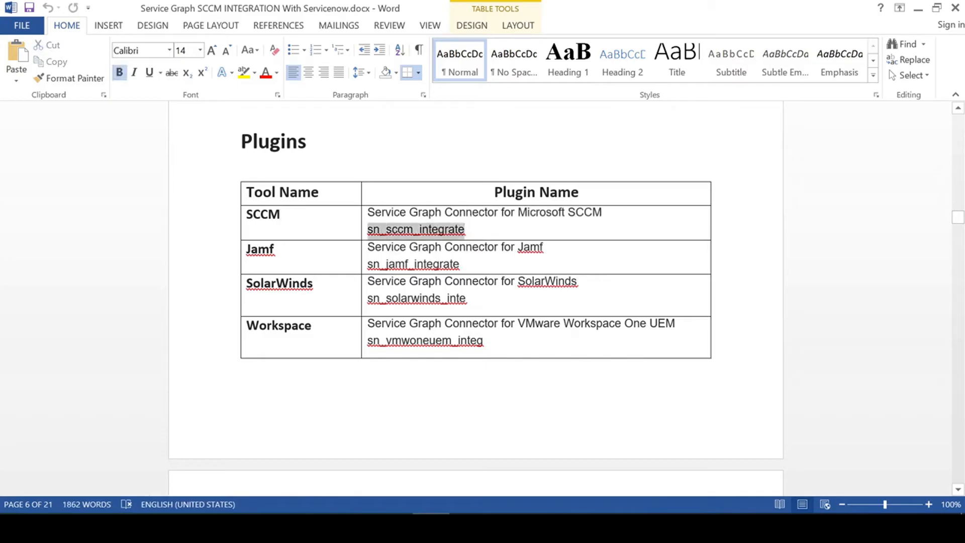
click(386, 232)
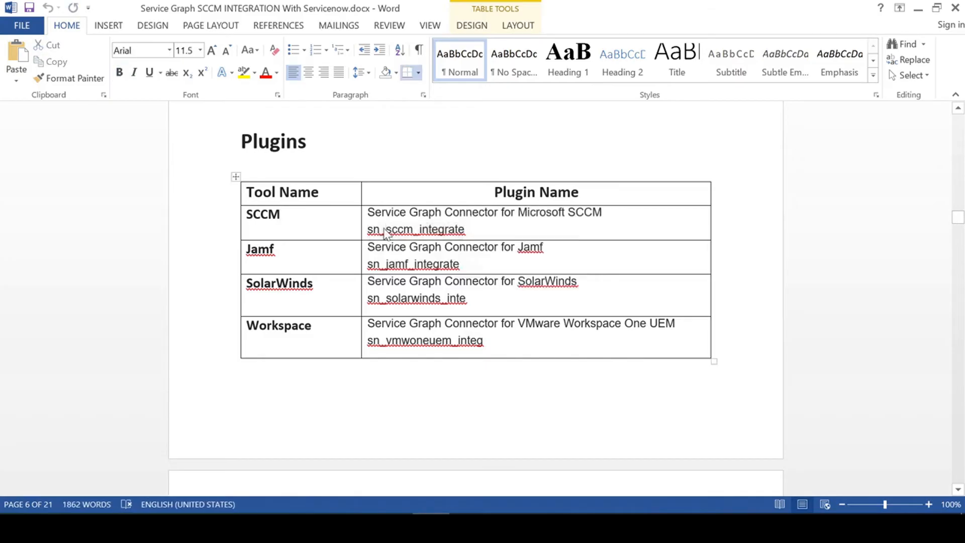
drag(368, 246, 438, 305)
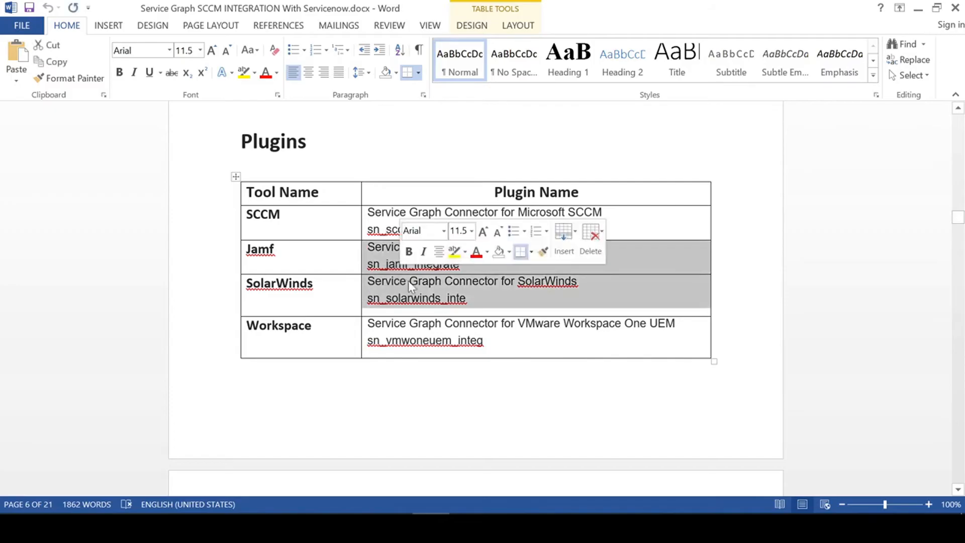
click(435, 298)
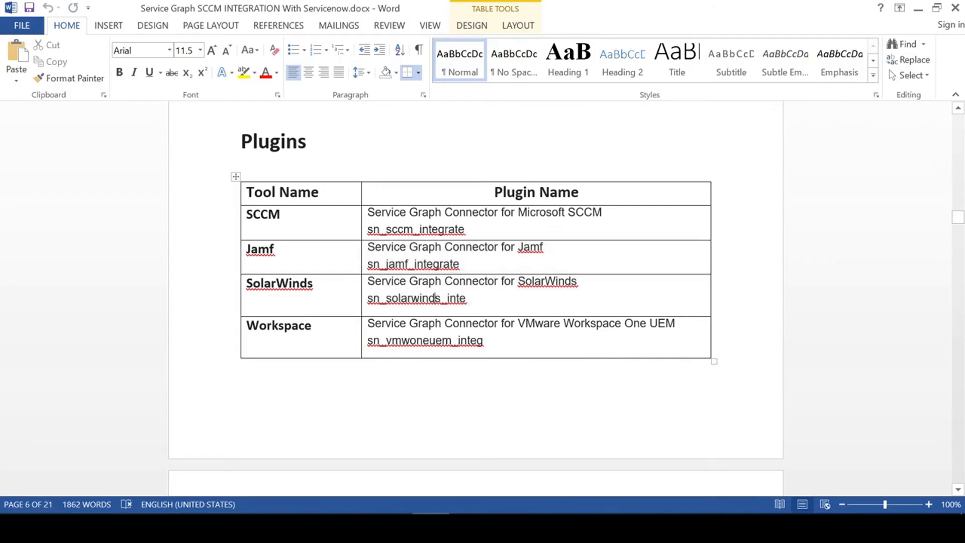
drag(482, 340, 370, 324)
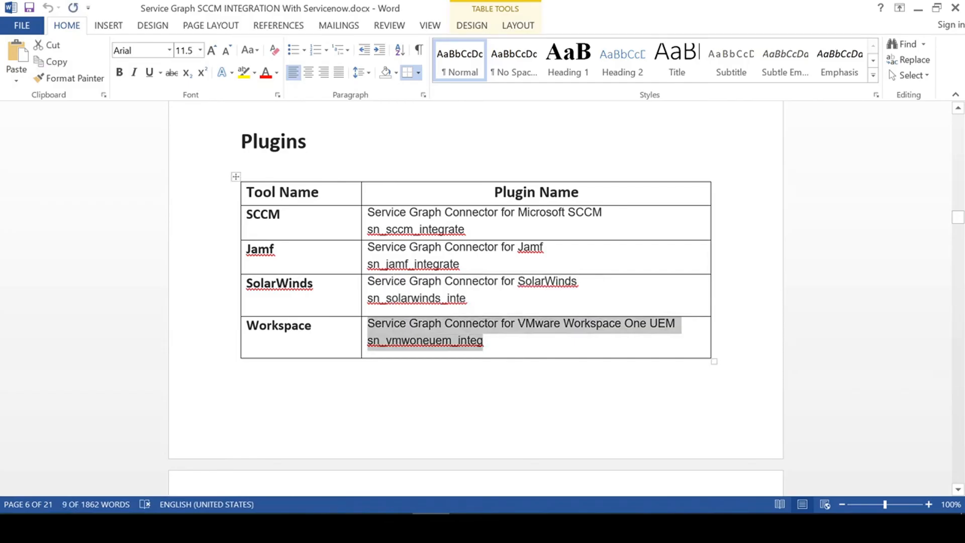
click(485, 247)
scroll(485, 254, up, 4)
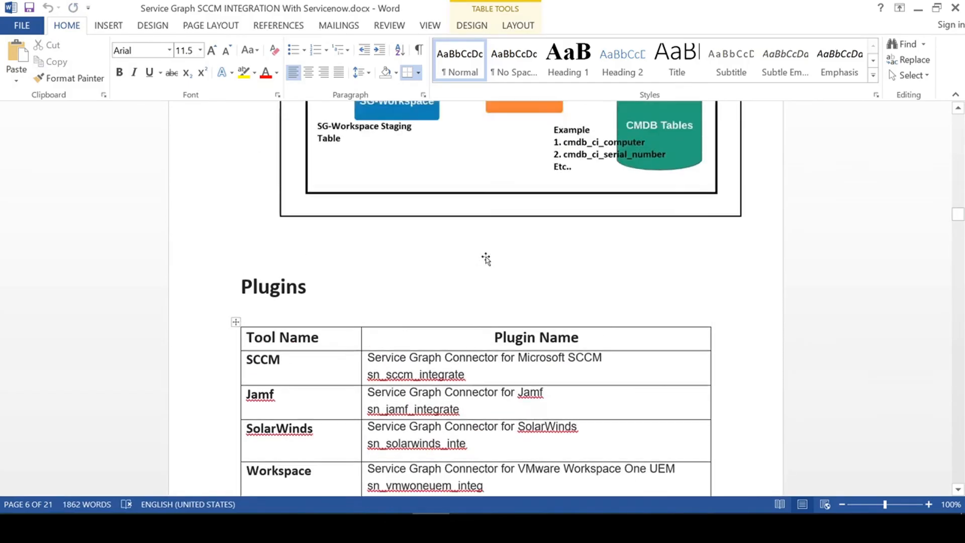
Browse the SCCM and JAMF connector configuration sections of the document, and return to the Plugins table.
scroll(486, 260, down, 10)
scroll(482, 281, down, 1)
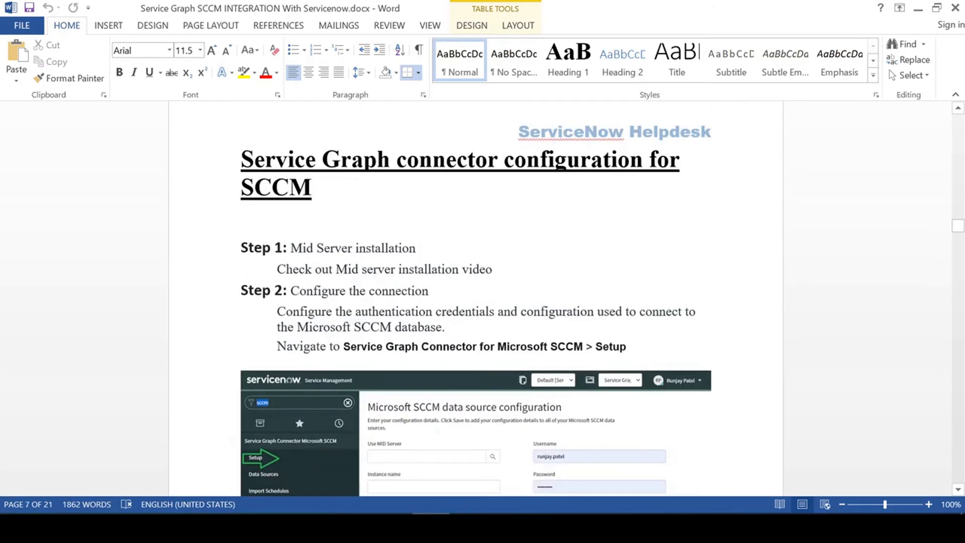
scroll(482, 296, down, 1)
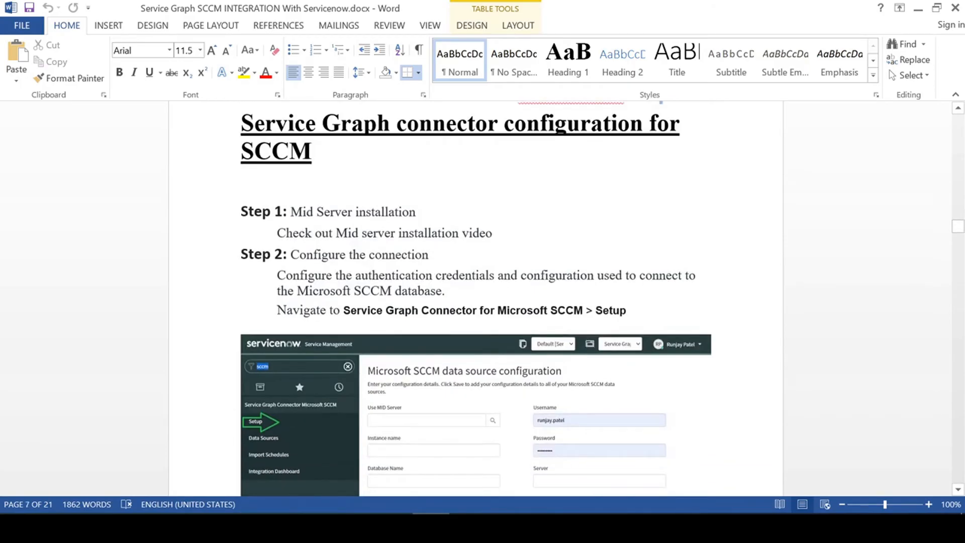
click(312, 151)
scroll(398, 280, down, 14)
scroll(475, 296, down, 15)
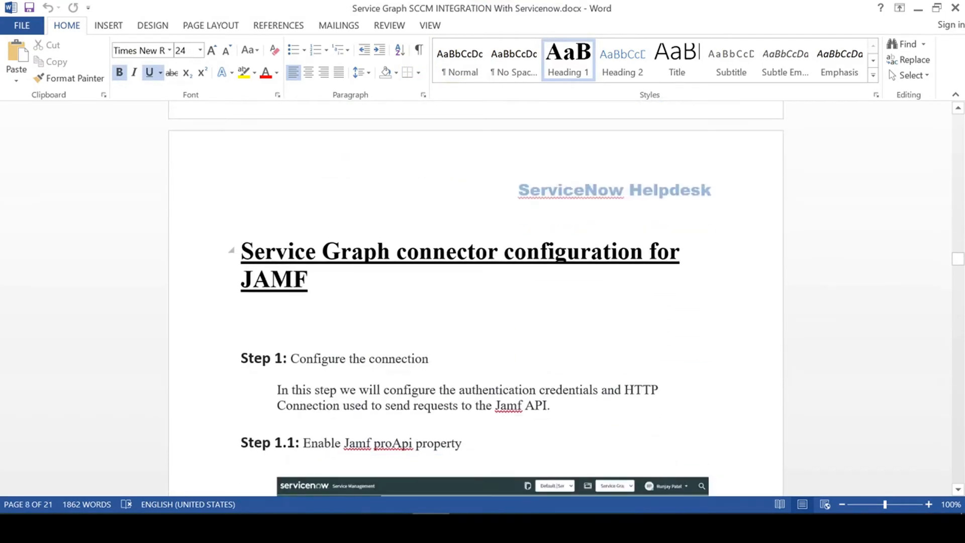
scroll(449, 275, up, 20)
scroll(448, 274, up, 12)
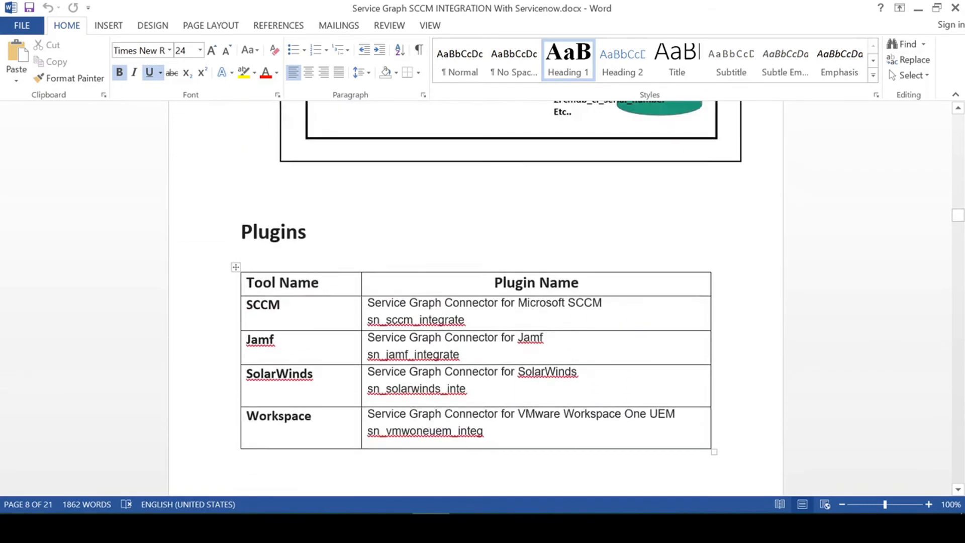
scroll(485, 286, up, 1)
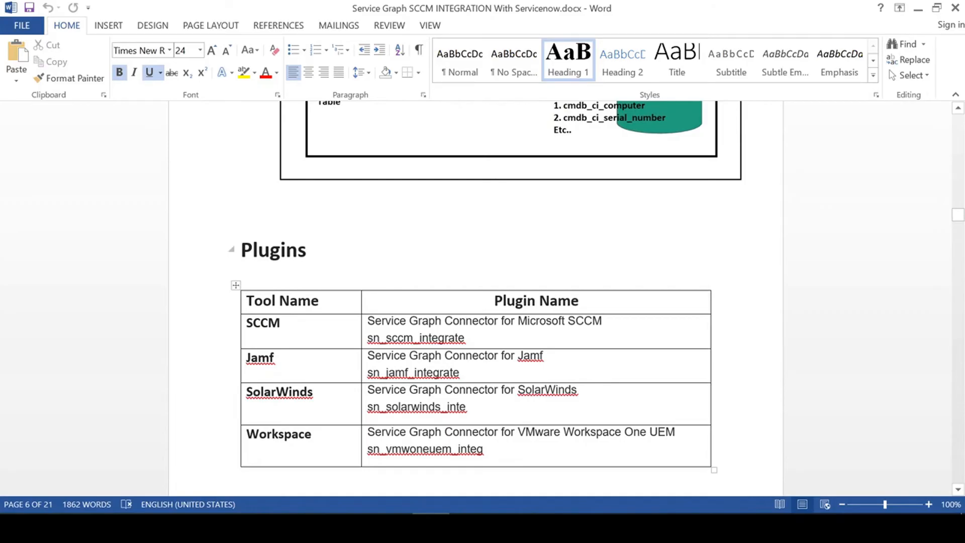
Go to the start of the document and review the agenda from Third Party Tool through Plugins.
key(ctrl+Home)
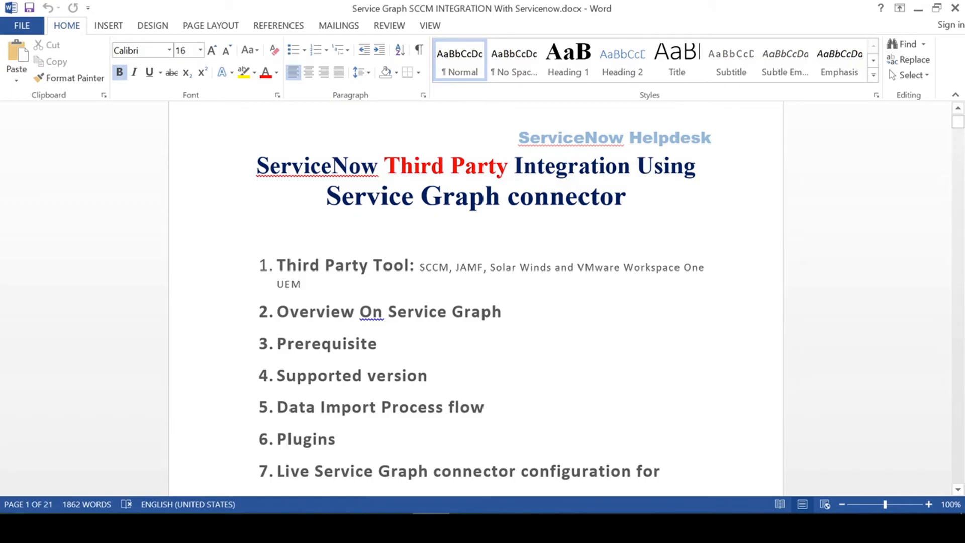
drag(420, 267, 442, 295)
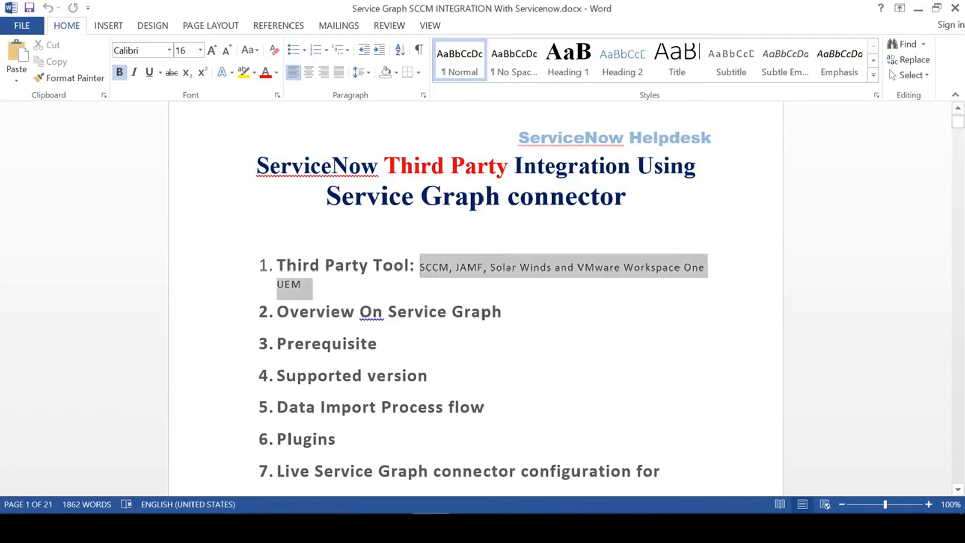
click(437, 299)
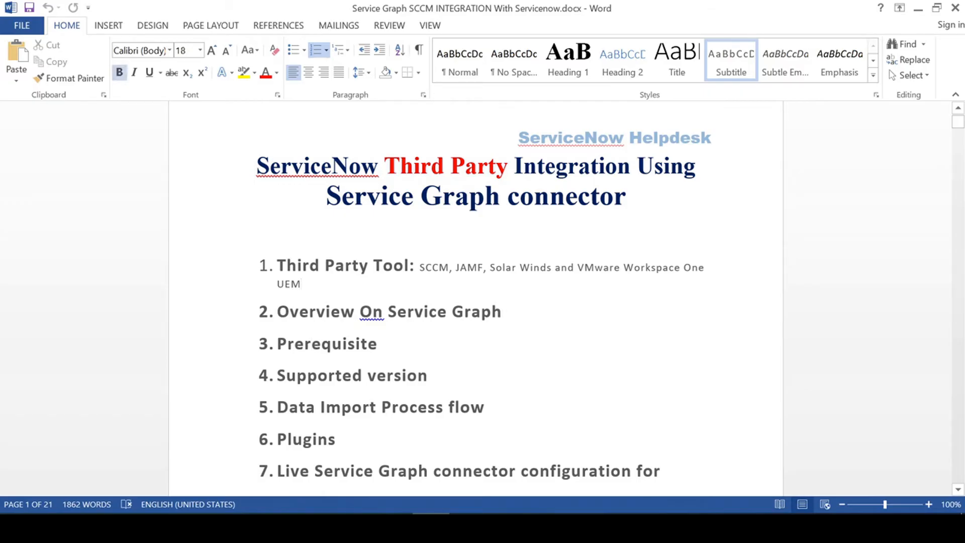
scroll(480, 299, down, 3)
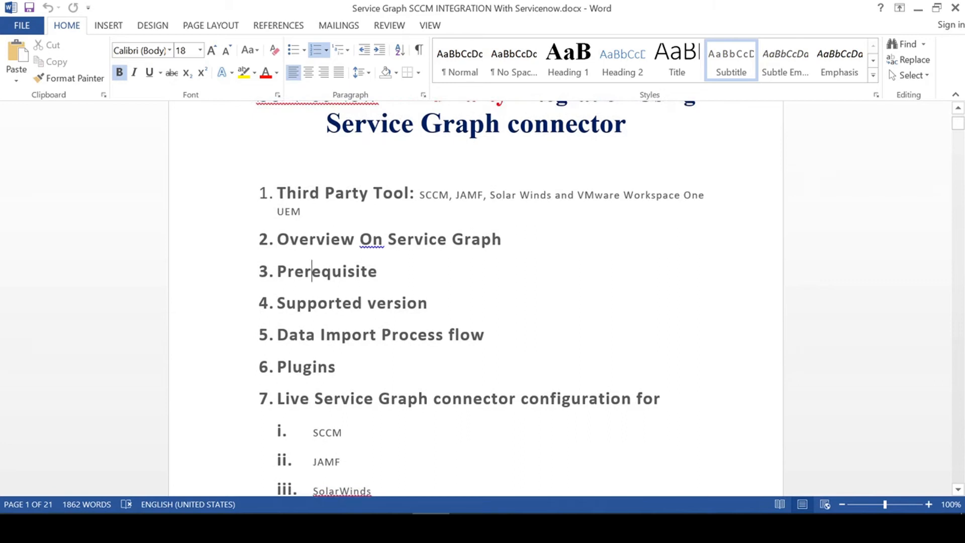
click(337, 367)
drag(336, 367, 279, 194)
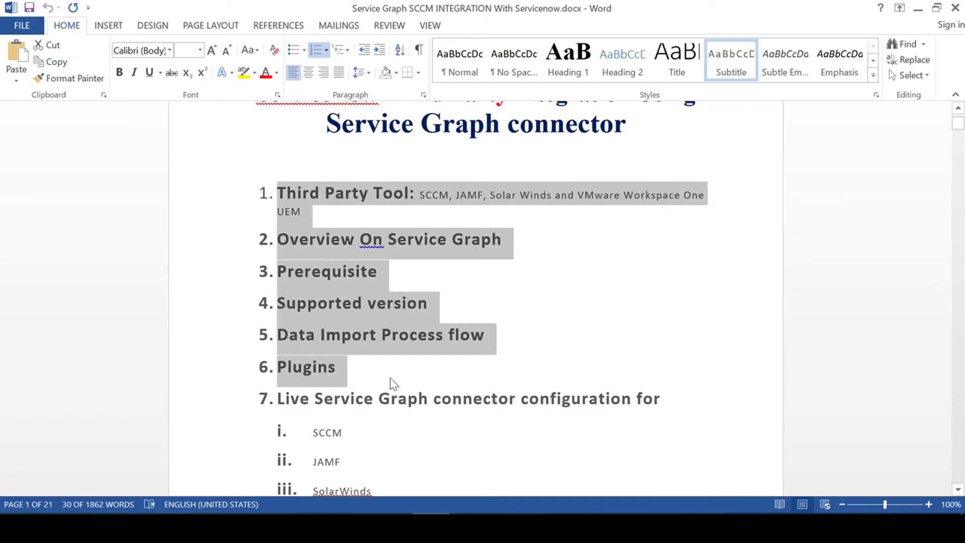
click(368, 369)
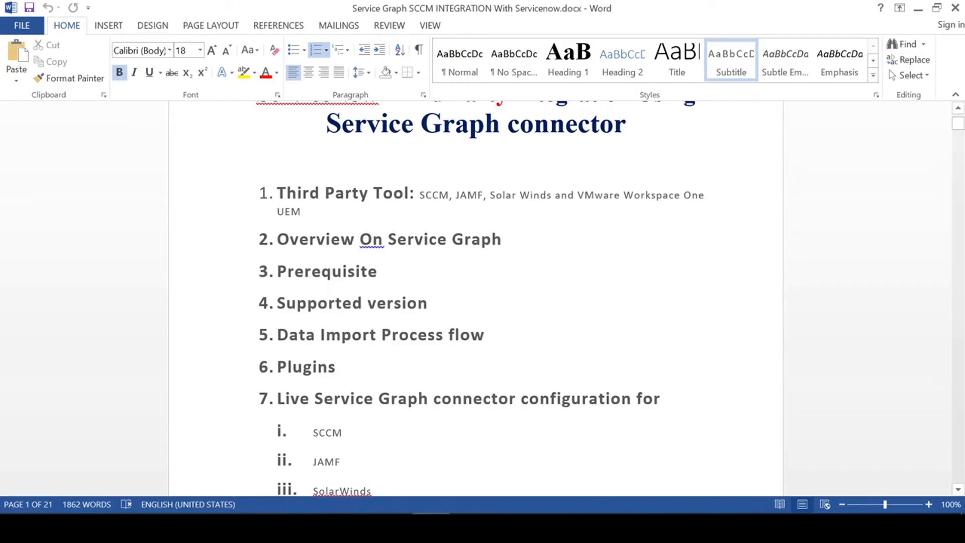
Review the agenda's live connector configuration items and go to the document's Service Graph connector configuration section for SCCM.
scroll(370, 373, down, 3)
scroll(371, 373, down, 1)
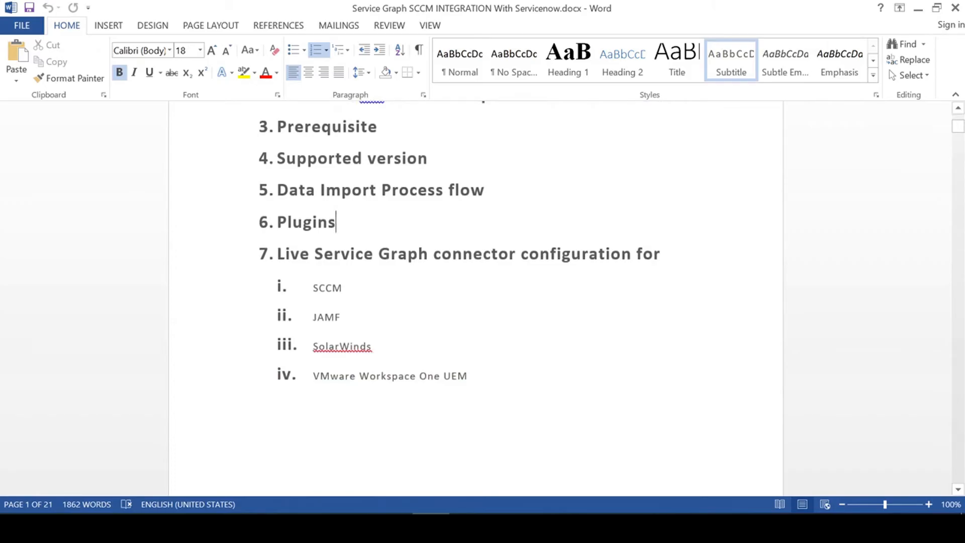
click(325, 317)
click(958, 131)
drag(960, 166, 963, 231)
scroll(475, 301, down, 2)
scroll(475, 301, up, 3)
scroll(475, 302, up, 1)
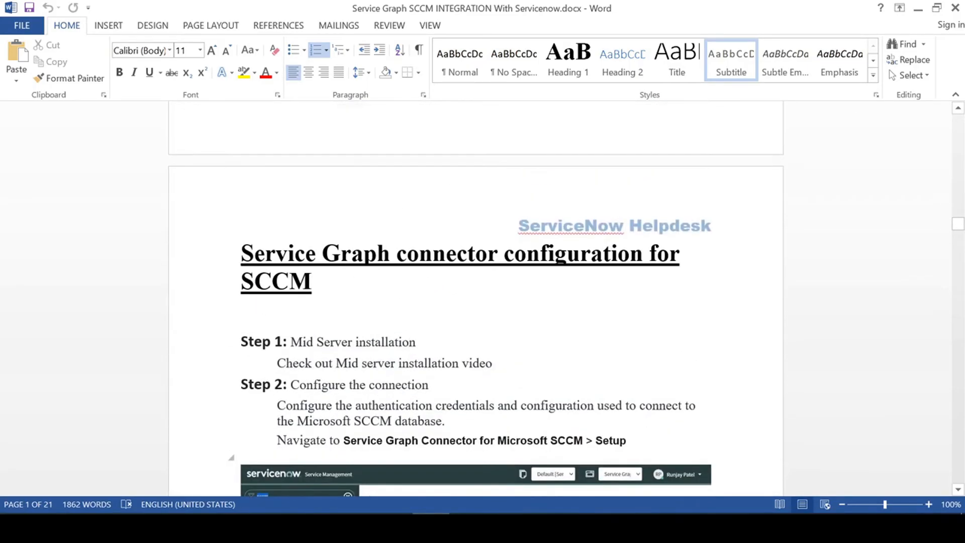
Review Step 1 of the SCCM configuration section, covering the Mid Server installation and its reference video.
click(313, 282)
scroll(352, 301, down, 2)
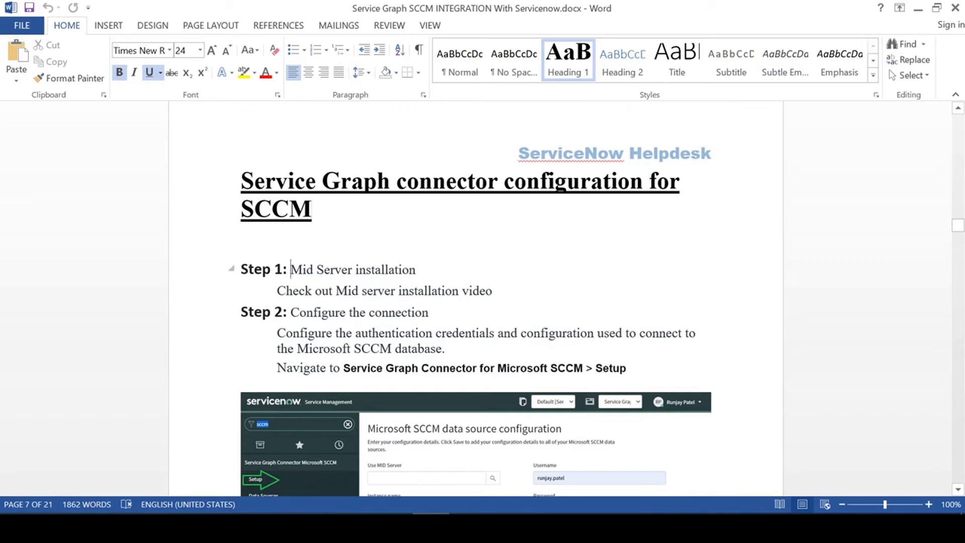
drag(290, 269, 416, 270)
click(377, 290)
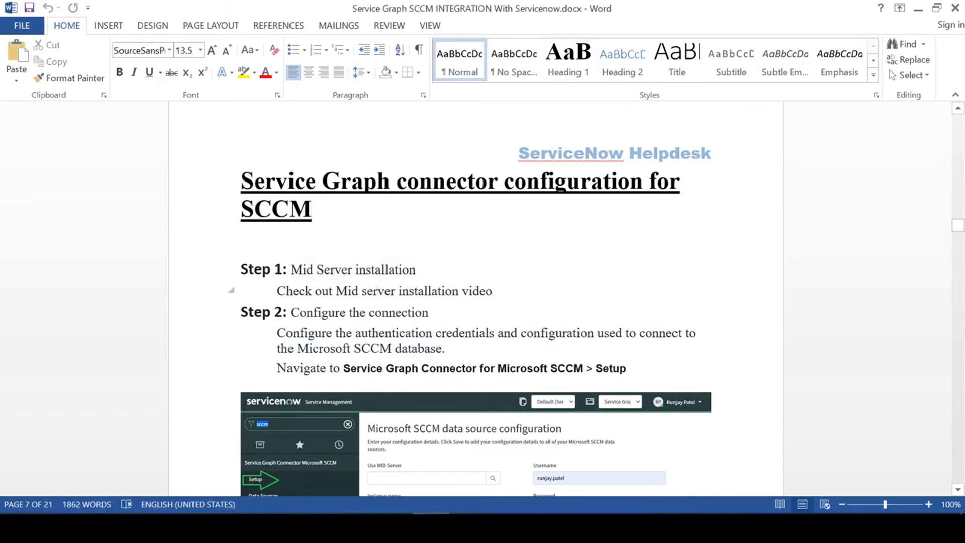
drag(492, 290, 277, 291)
click(429, 312)
Review Step 2 on configuring the connection, including the Setup path and the Microsoft SCCM data source configuration screenshot.
scroll(467, 315, down, 3)
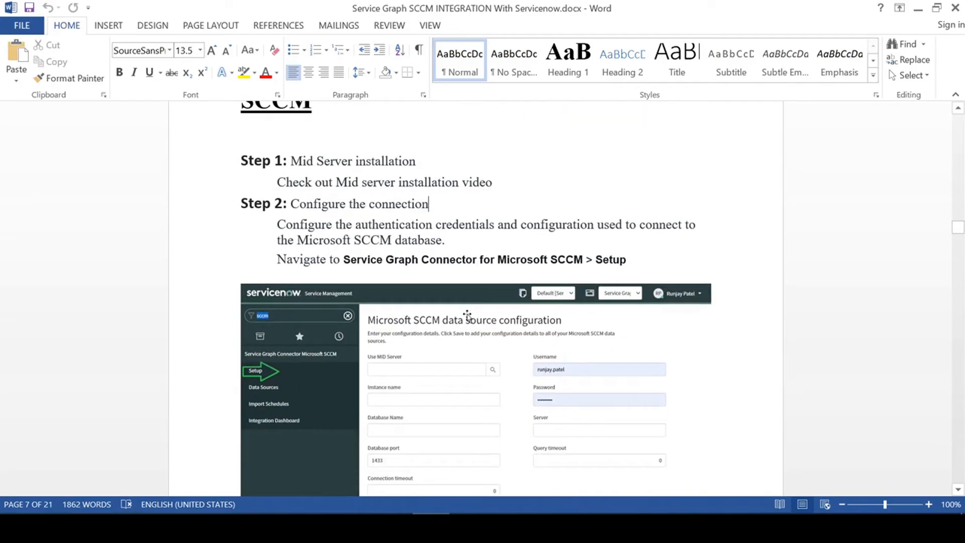
click(291, 203)
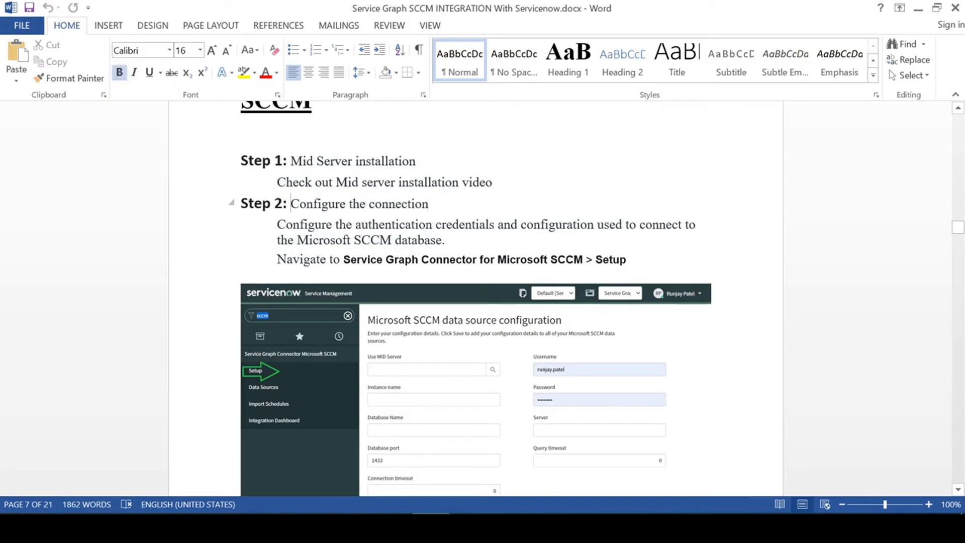
click(428, 204)
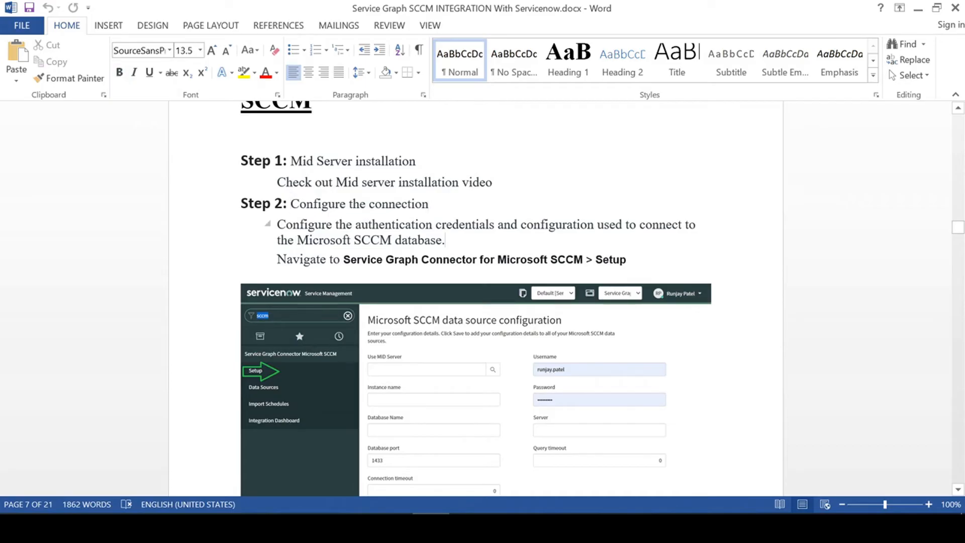
scroll(242, 255, down, 3)
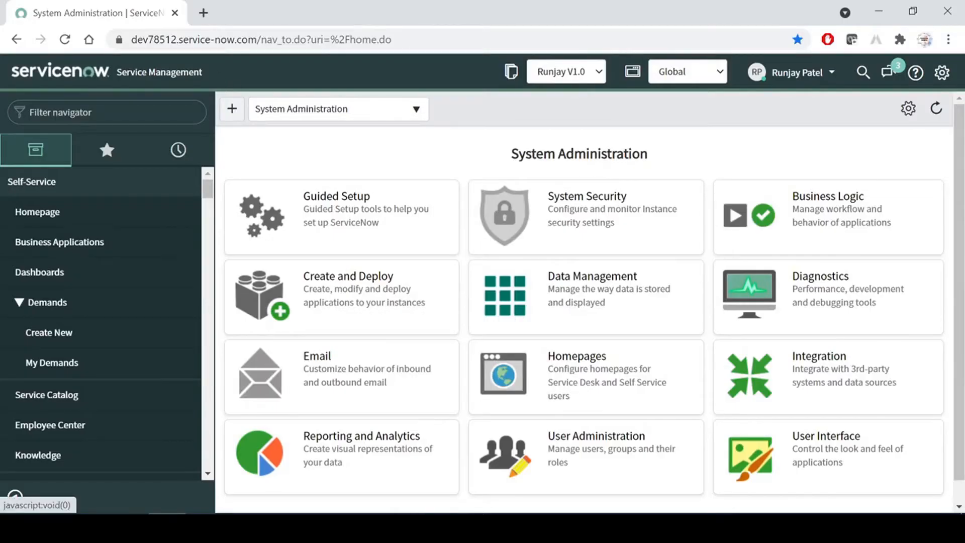
Switch to ServiceNow in the browser and set the application scope to Service Graph Connector for Microsoft SCCM.
click(60, 112)
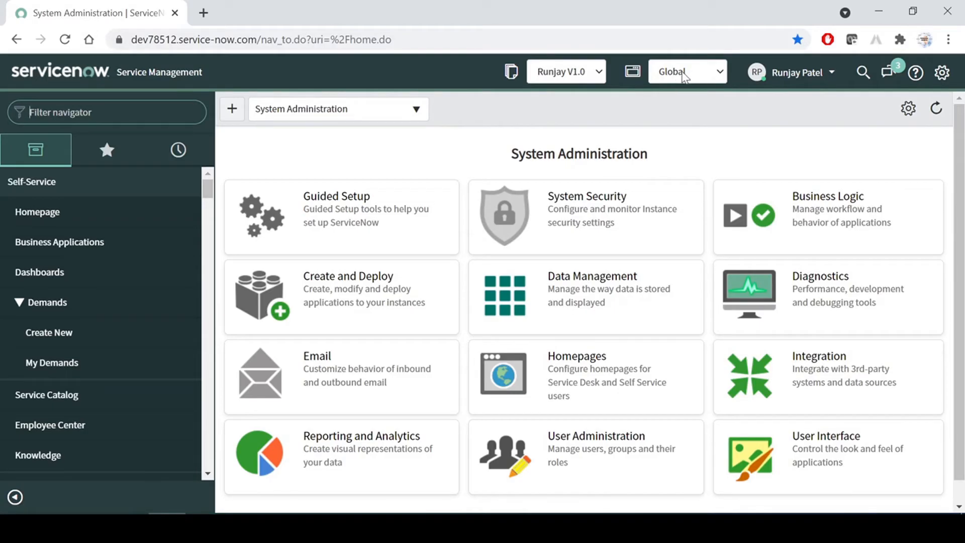
click(707, 76)
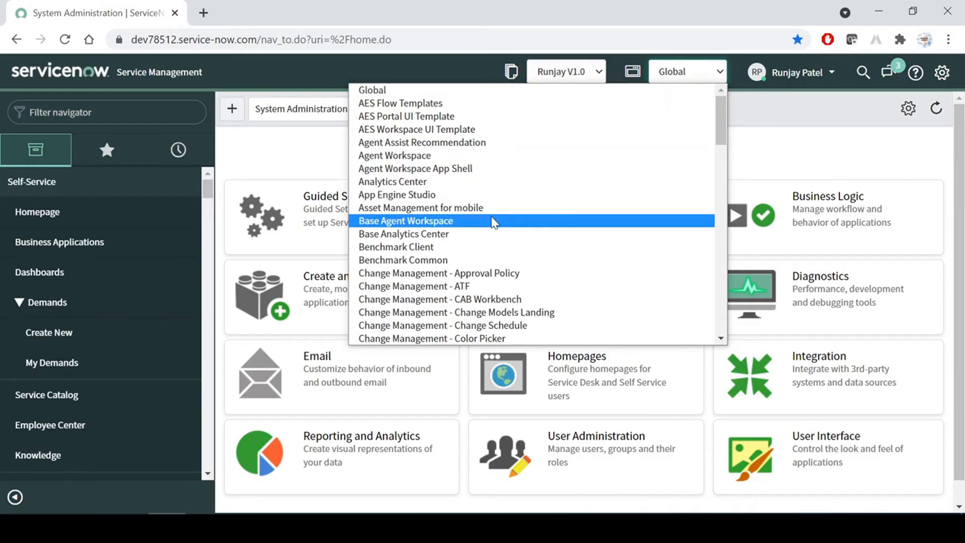
scroll(494, 221, down, 10)
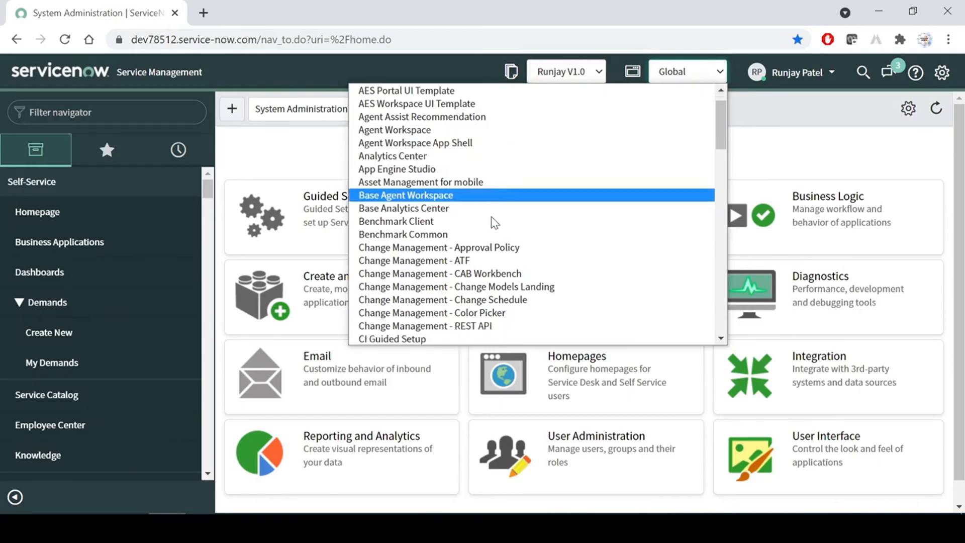
scroll(494, 221, up, 3)
scroll(494, 222, up, 3)
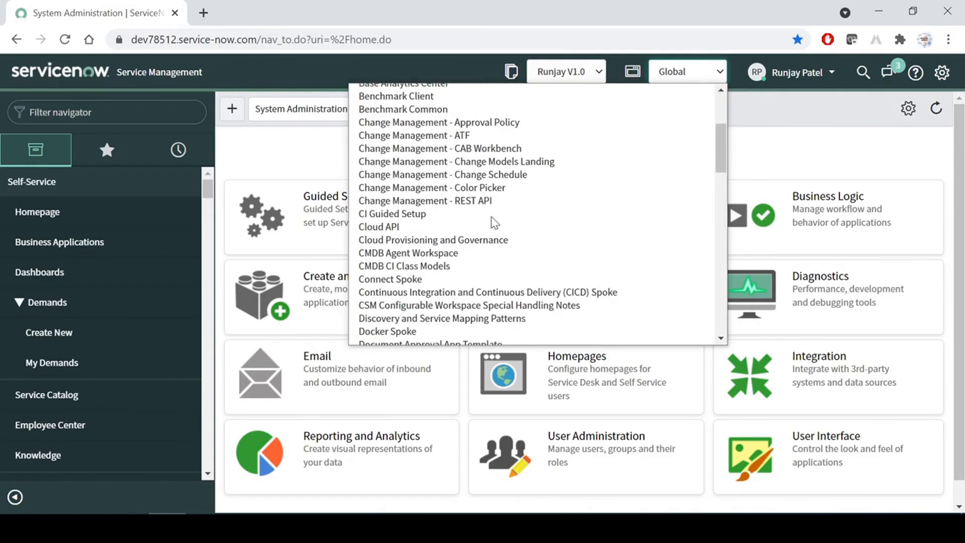
scroll(494, 222, down, 10)
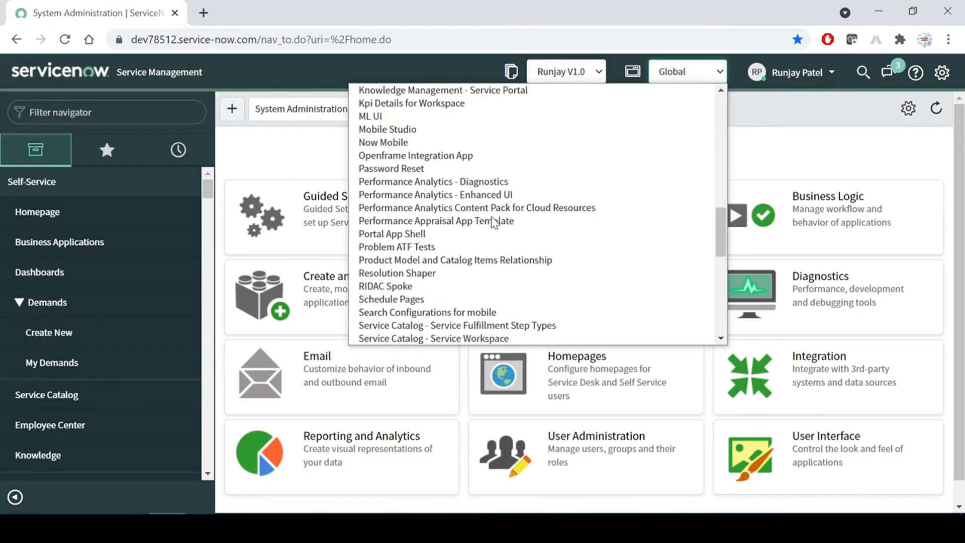
scroll(494, 221, down, 6)
scroll(494, 221, up, 3)
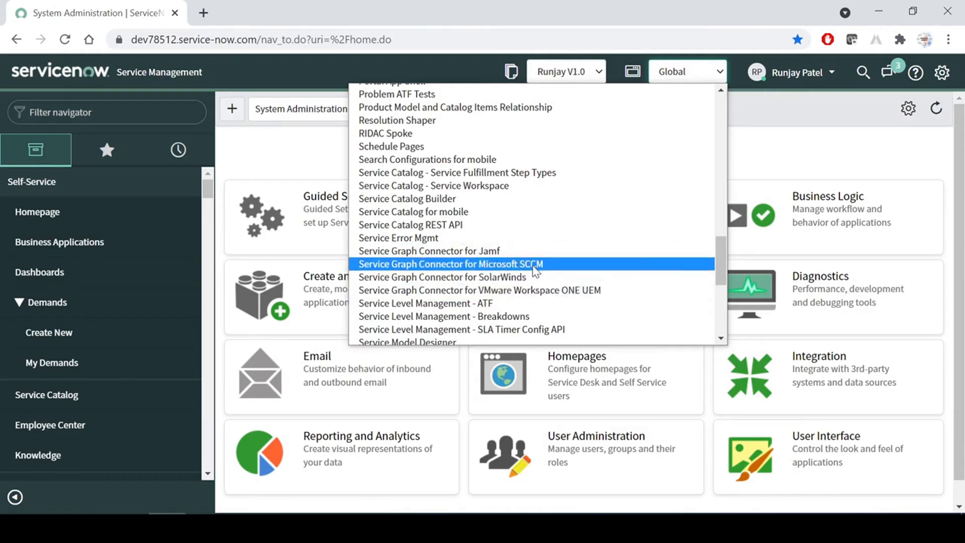
click(469, 265)
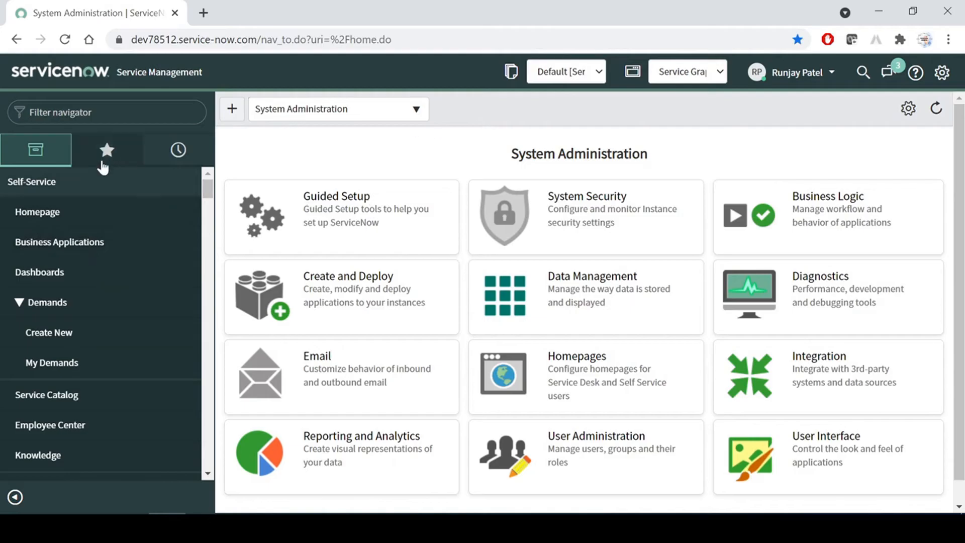
Filter the navigator for "sccm" and recheck the Mid Server installation step in the Word document.
click(30, 112)
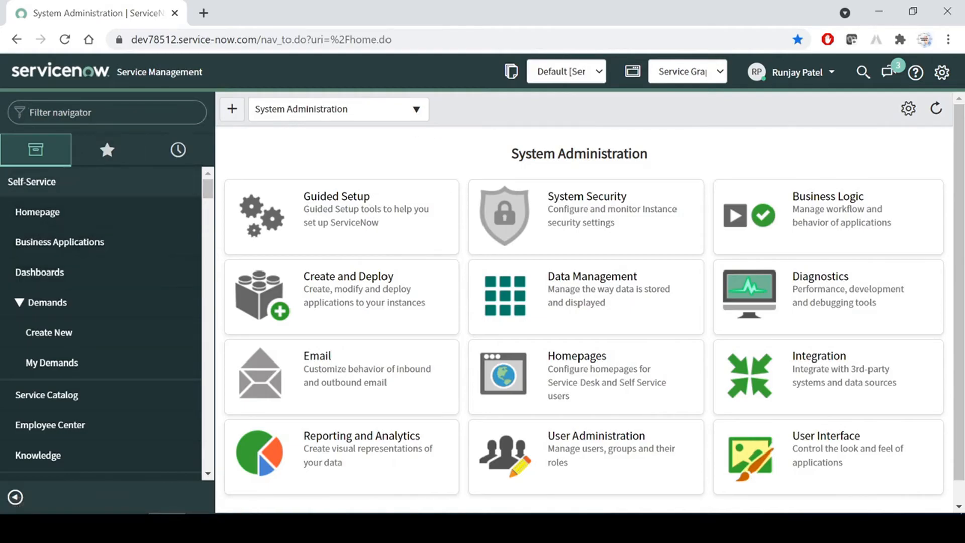
text(sccm)
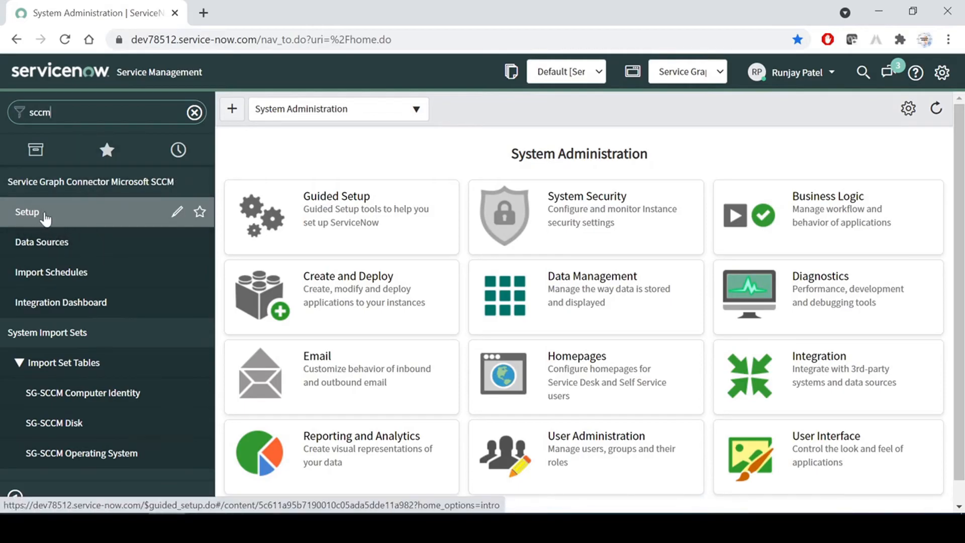
click(431, 528)
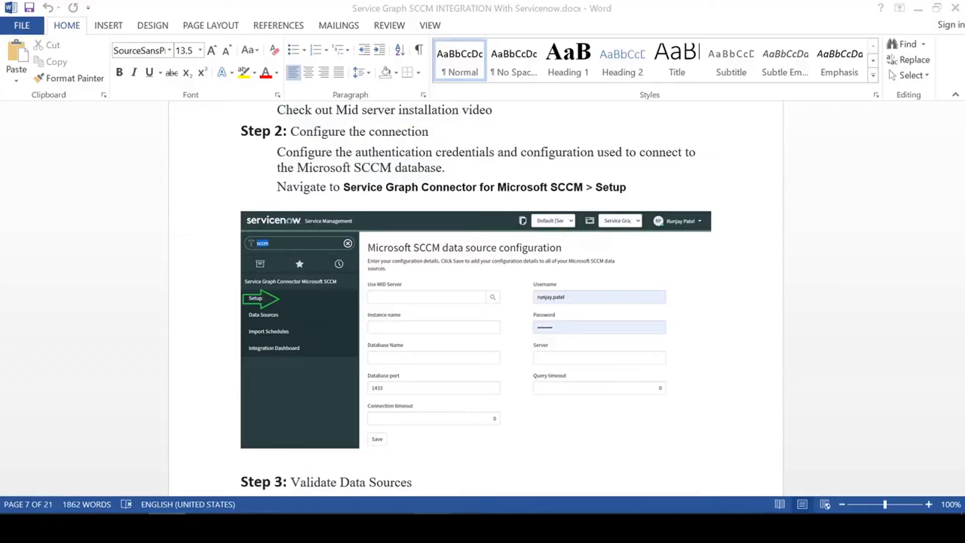
scroll(374, 281, up, 4)
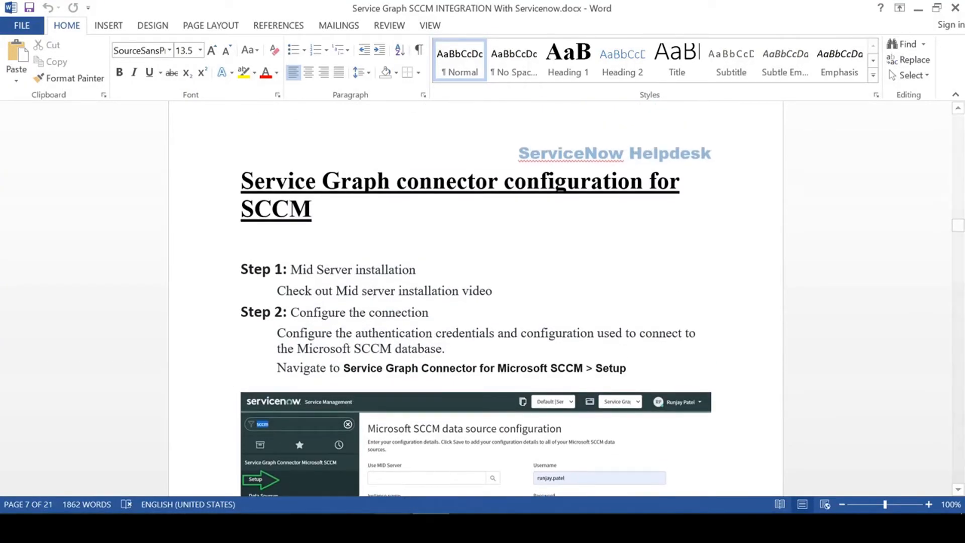
Switch to the SCCM virtual machine in VMware Workstation, unlock it with the account password and show it full screen.
click(407, 432)
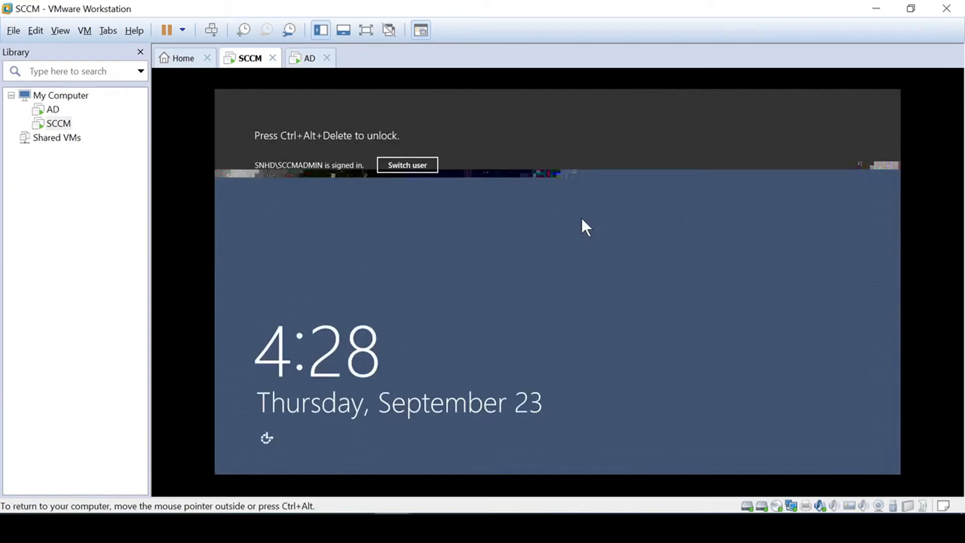
key(ctrl+alt+Insert)
text(•)
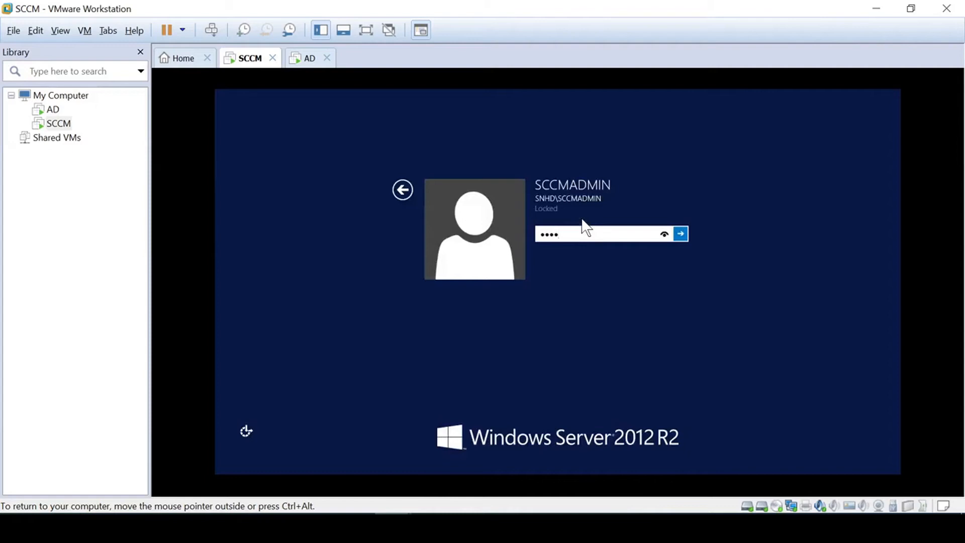
key(BackSpace)
text(•)
key(Return)
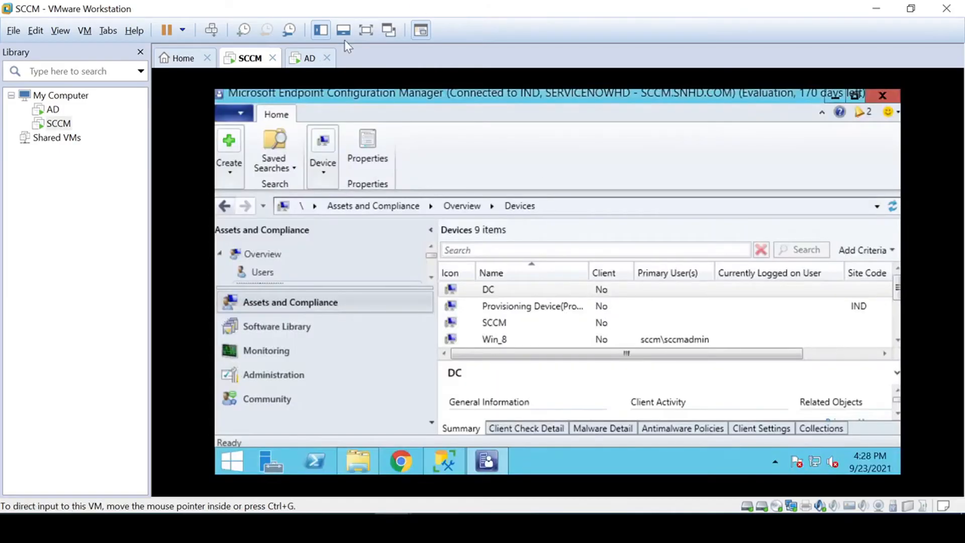
click(366, 30)
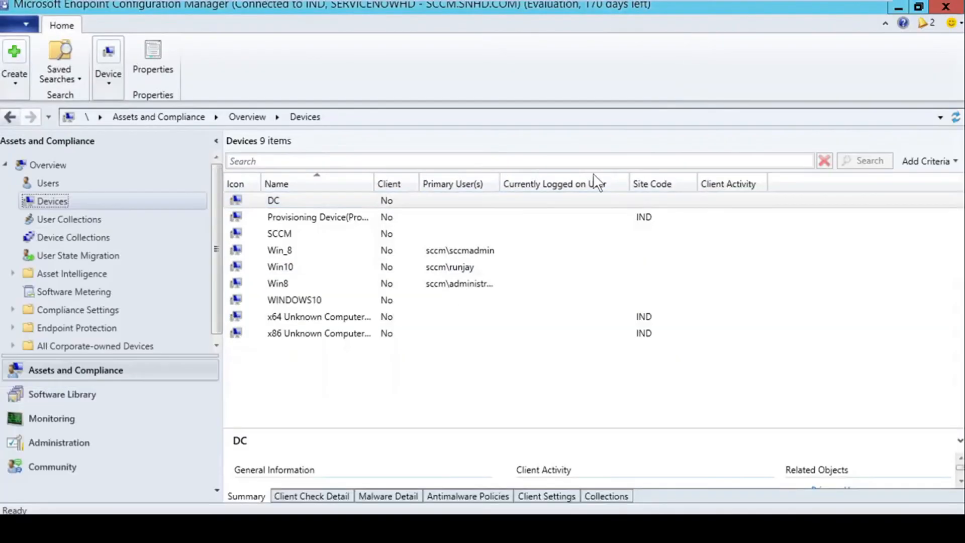
Minimize the Configuration Manager console, inspect the Mid Server agent folder on Local Disk (C:), and leave the full-screen view.
click(898, 8)
click(896, 12)
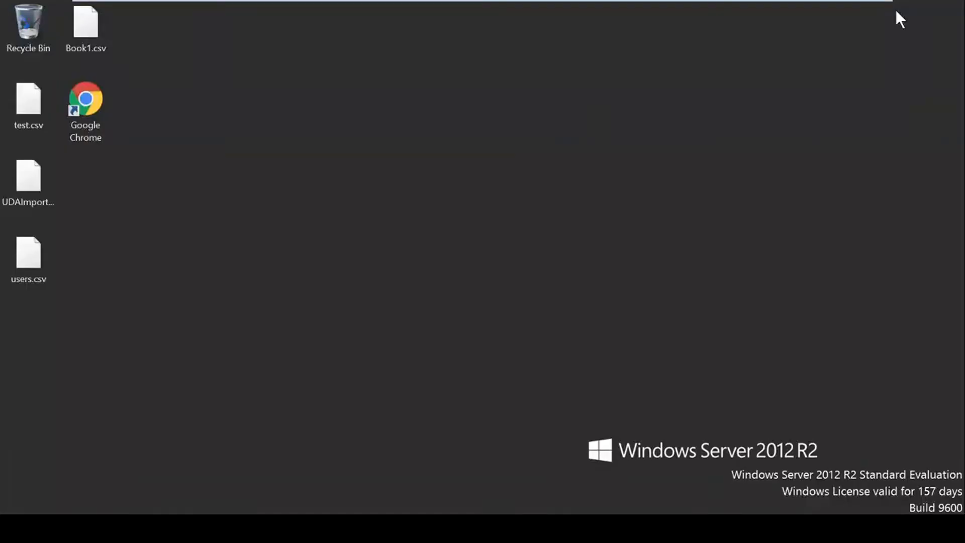
right_click(463, 108)
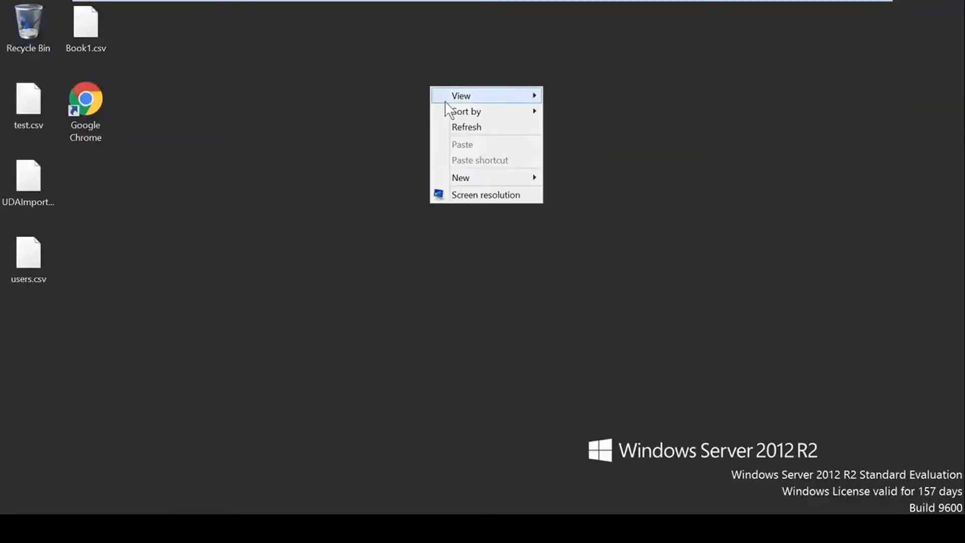
click(474, 126)
click(151, 528)
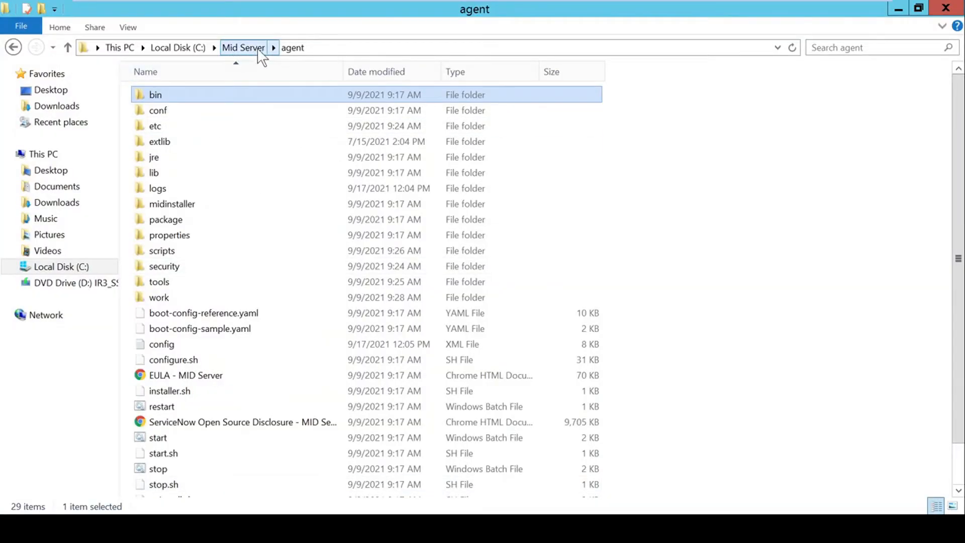
scroll(233, 351, down, 1)
scroll(235, 386, up, 1)
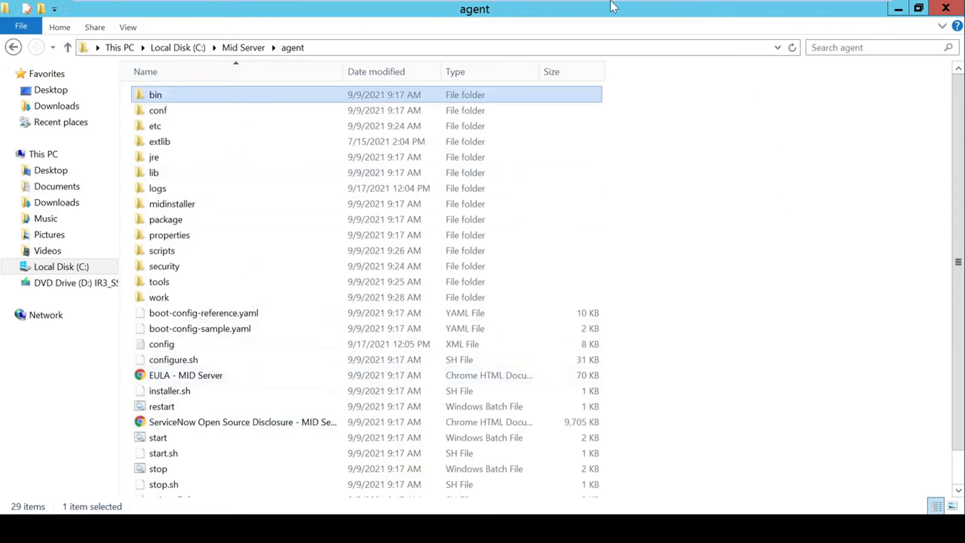
mouse_move(613, 6)
click(475, 16)
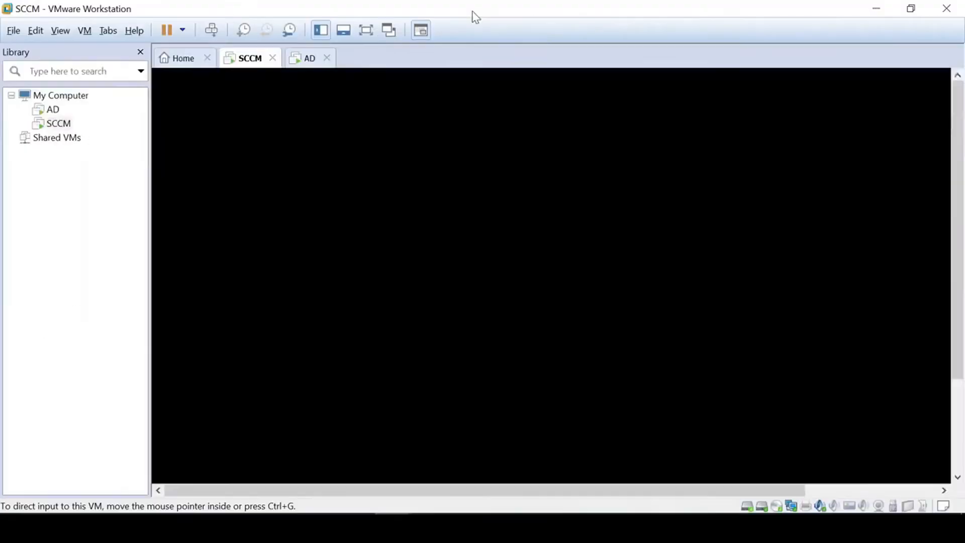
Switch to ServiceNow, find "mid ser" in the navigator, open the MID Servers list in a new tab and examine Mid Server 1.
click(168, 526)
click(53, 112)
key(BackSpace)
key(BackSpace)
key(BackSpace)
text(mid ser)
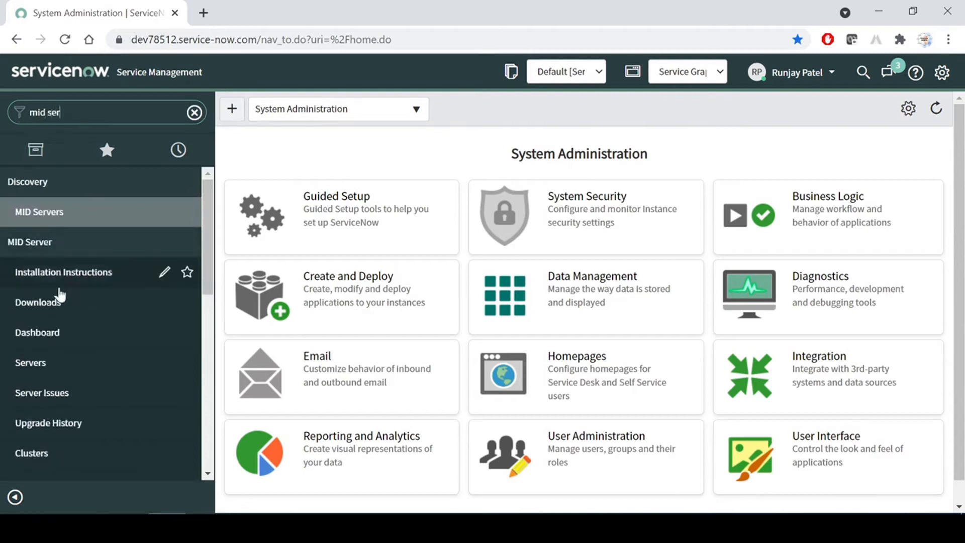
middle_click(60, 370)
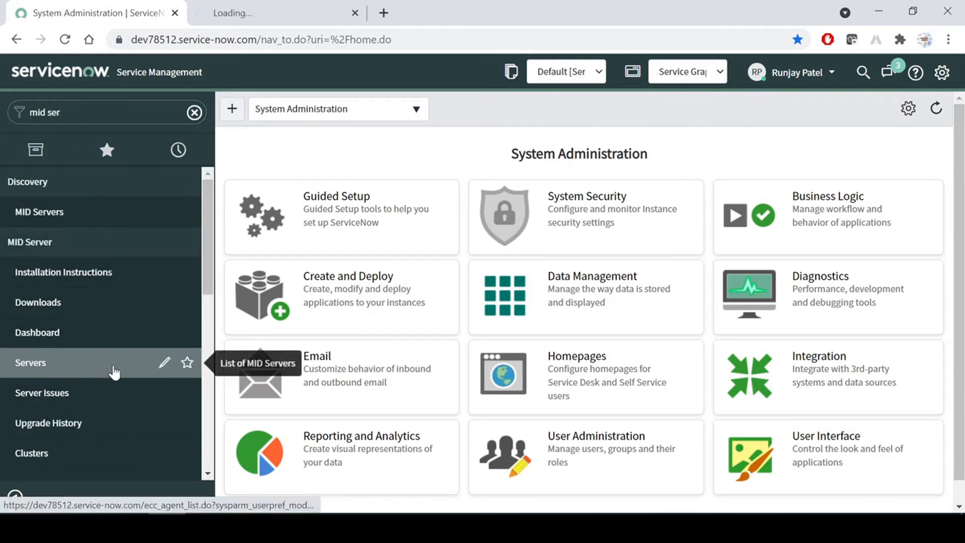
click(219, 13)
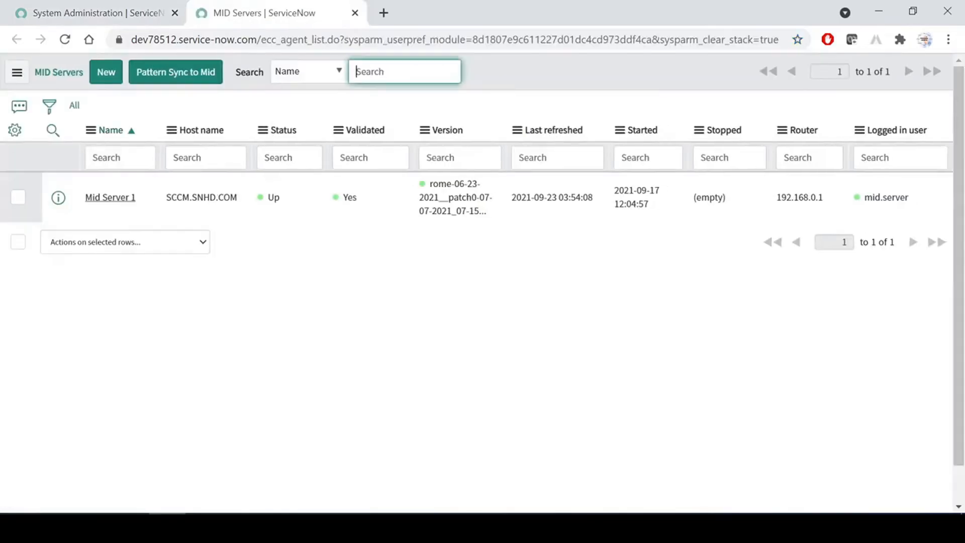
drag(144, 199, 84, 199)
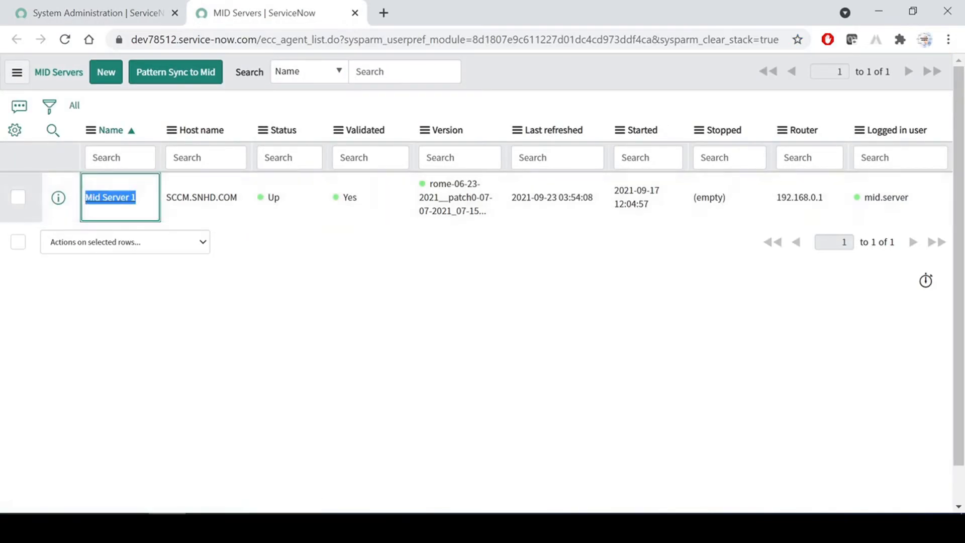
click(397, 308)
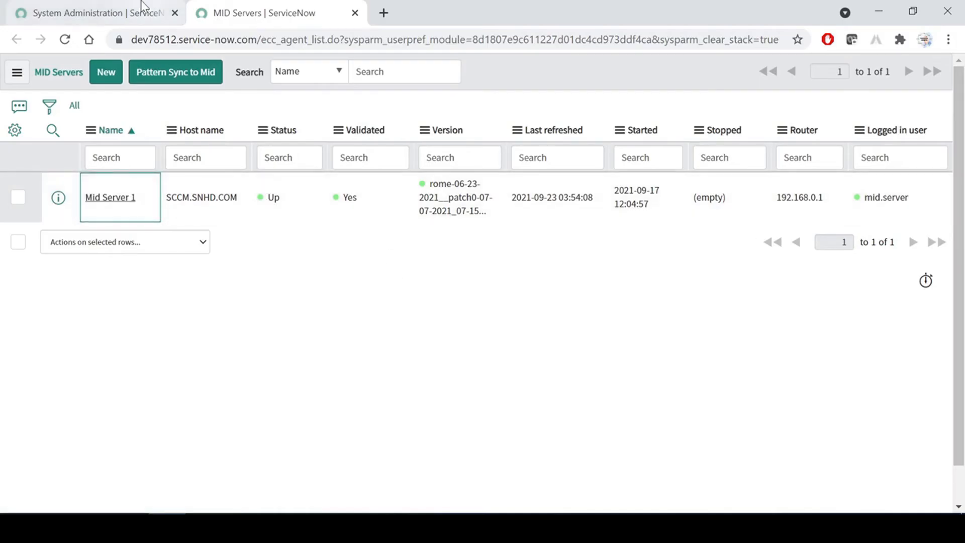
Return to the System Administration page and filter the navigator for "sccm".
click(120, 15)
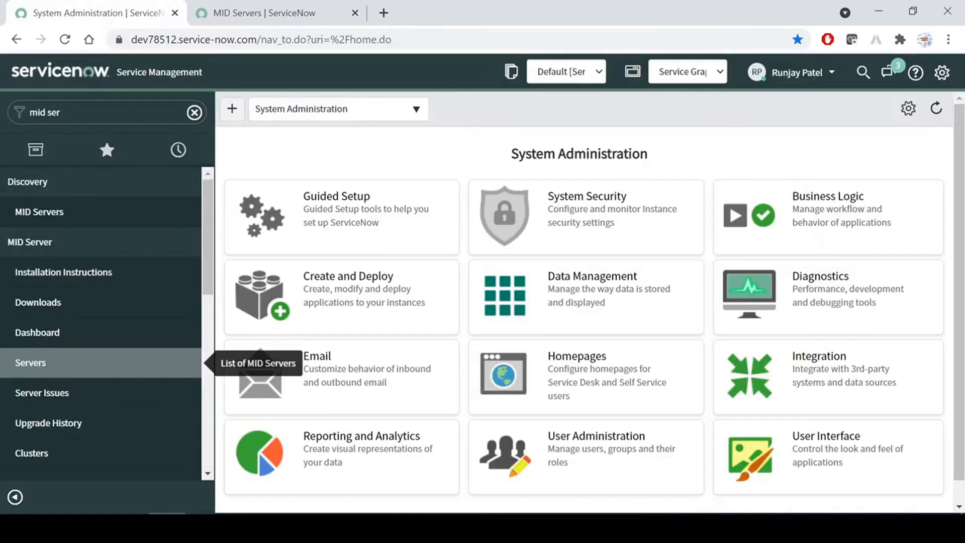
key(ctrl+a)
key(BackSpace)
text(sccm)
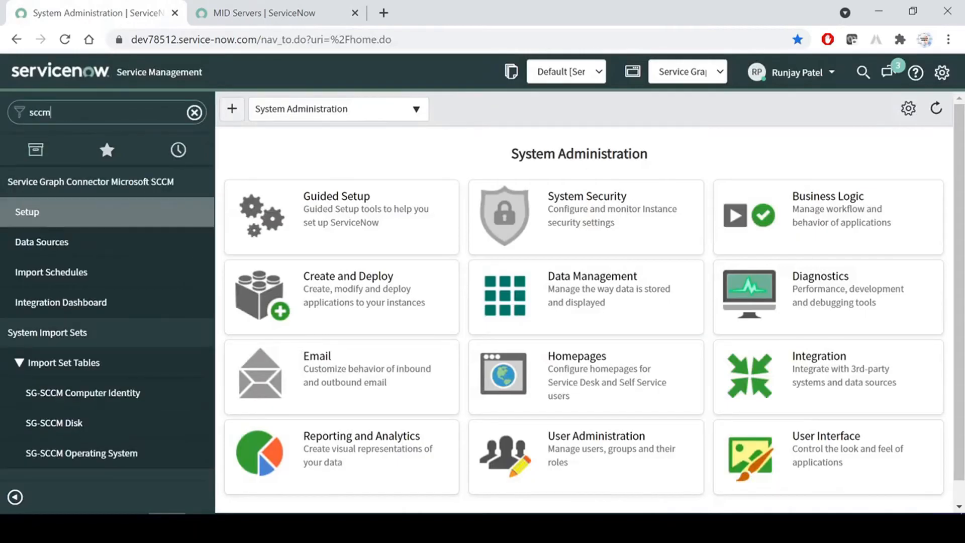
Open the Service Graph Connector for Microsoft SCCM guided setup, start it and examine the Configure the connection section.
click(89, 217)
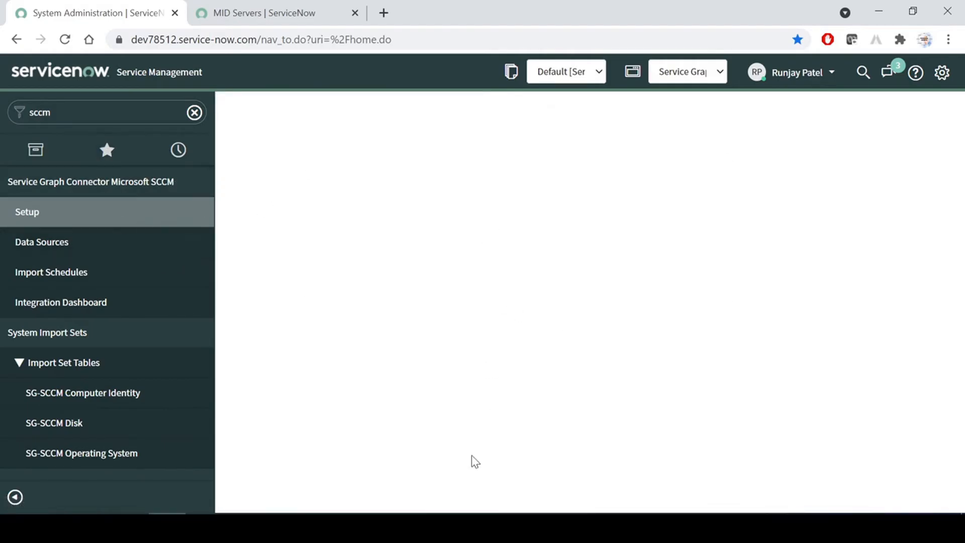
click(436, 527)
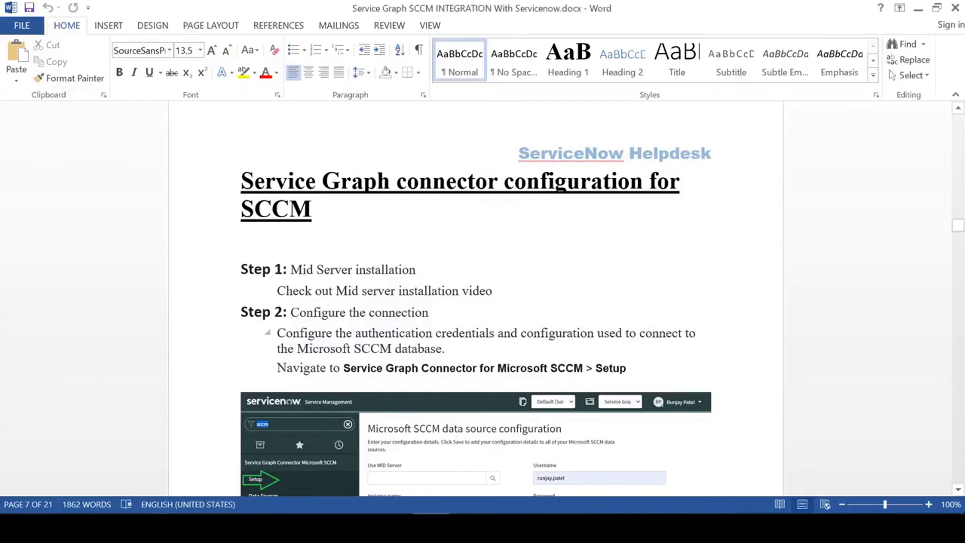
scroll(506, 327, down, 5)
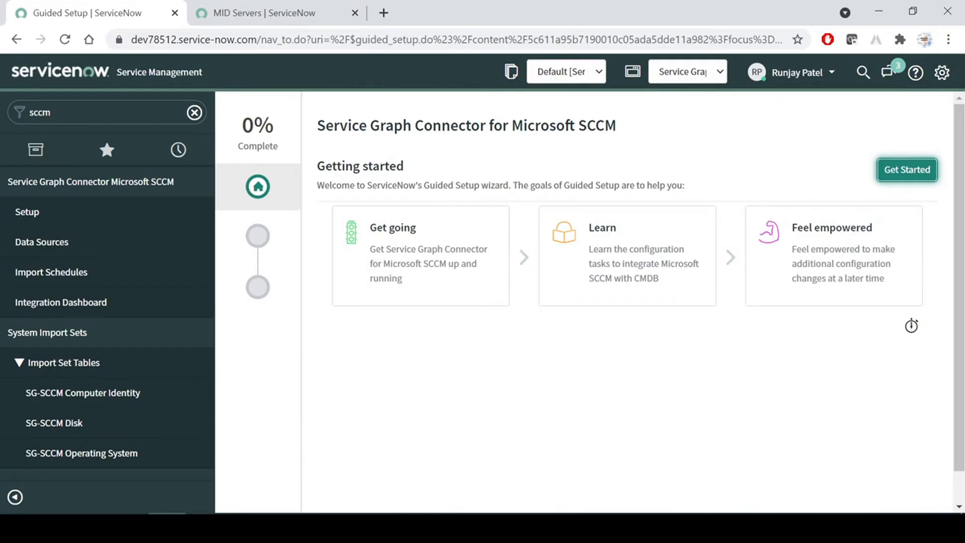
click(905, 173)
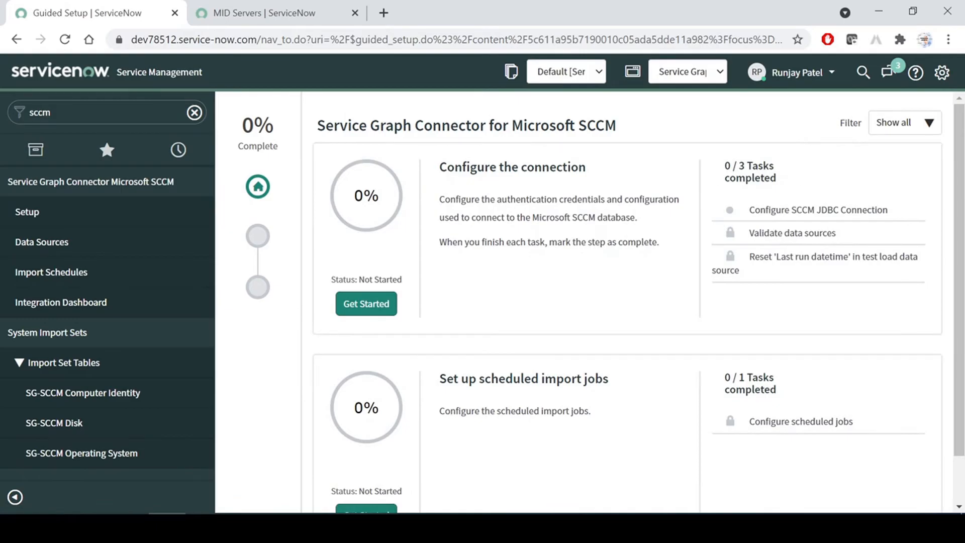
drag(439, 166, 597, 171)
click(606, 186)
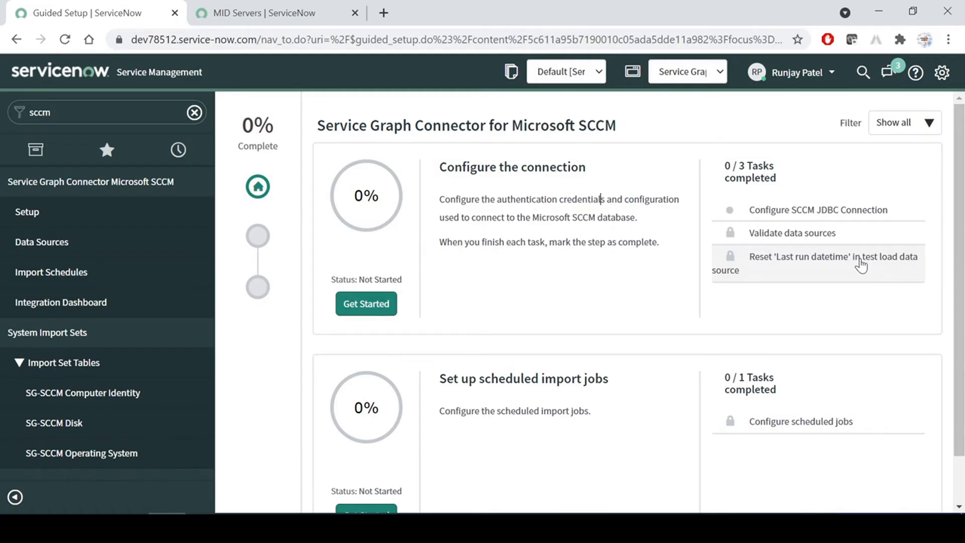
Switch to the Word integration document and read Step 2 on configuring the connection and Step 3 on validating data sources.
click(431, 526)
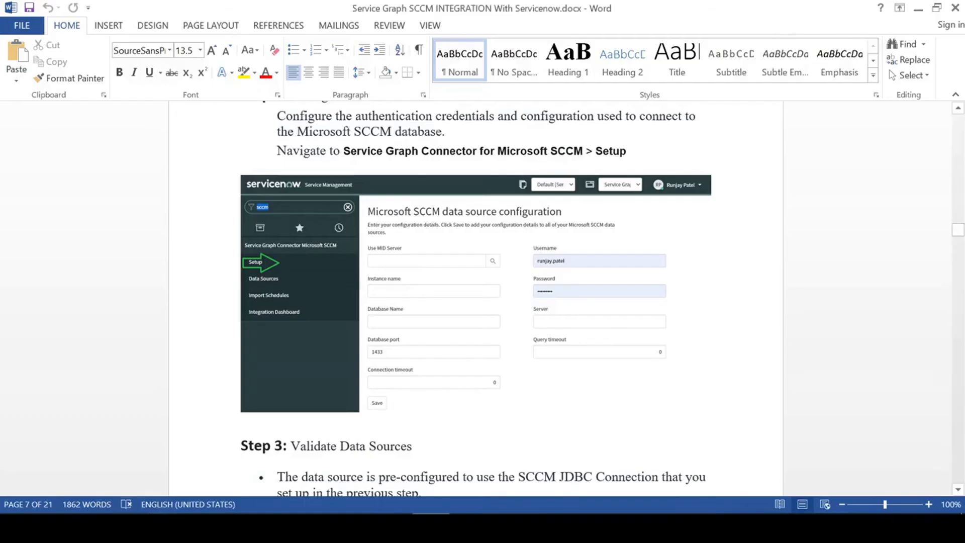
scroll(422, 345, down, 5)
scroll(423, 335, up, 8)
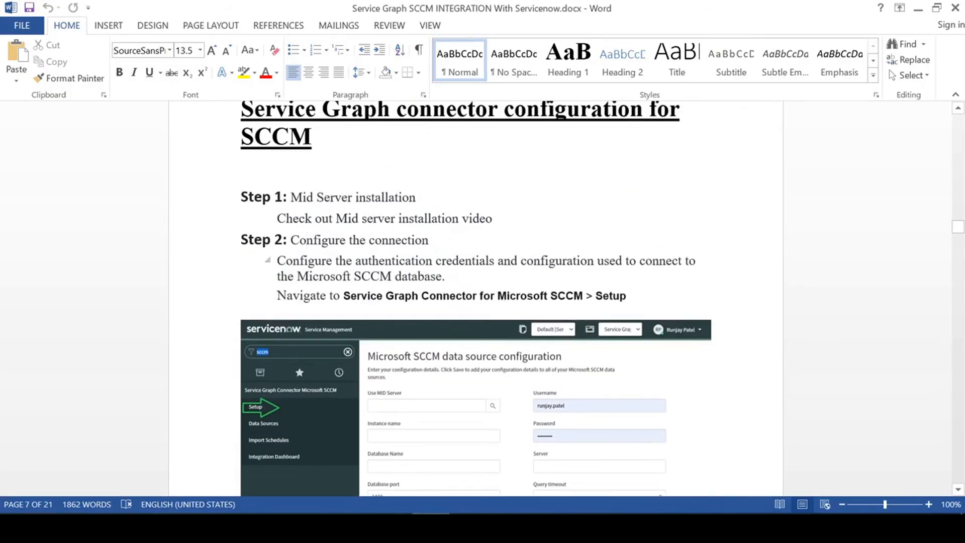
scroll(306, 240, down, 5)
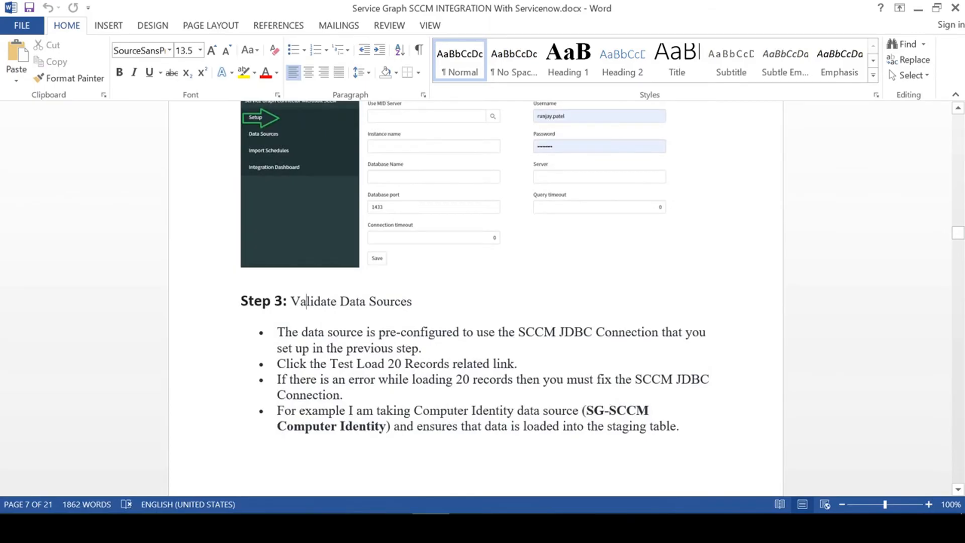
scroll(475, 296, down, 3)
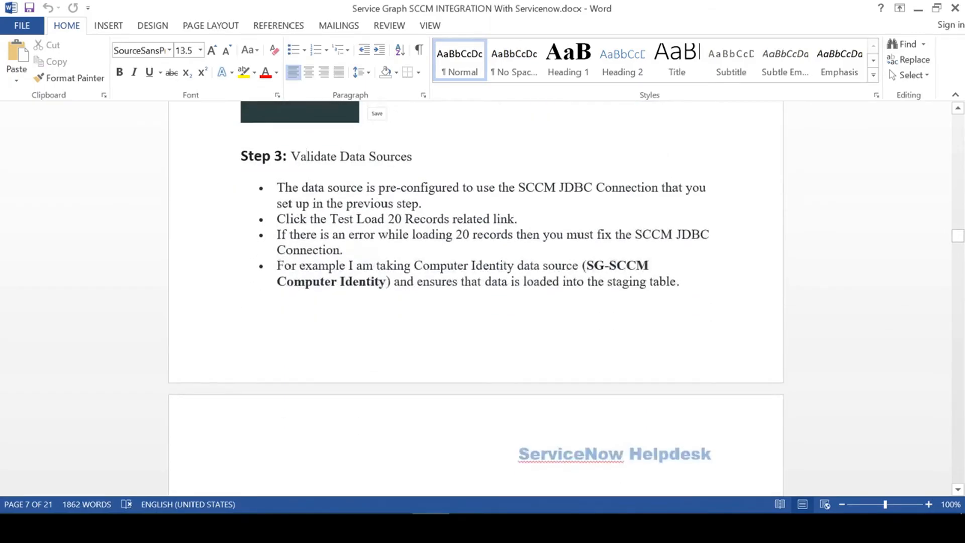
drag(301, 187, 343, 250)
click(357, 265)
scroll(358, 265, down, 4)
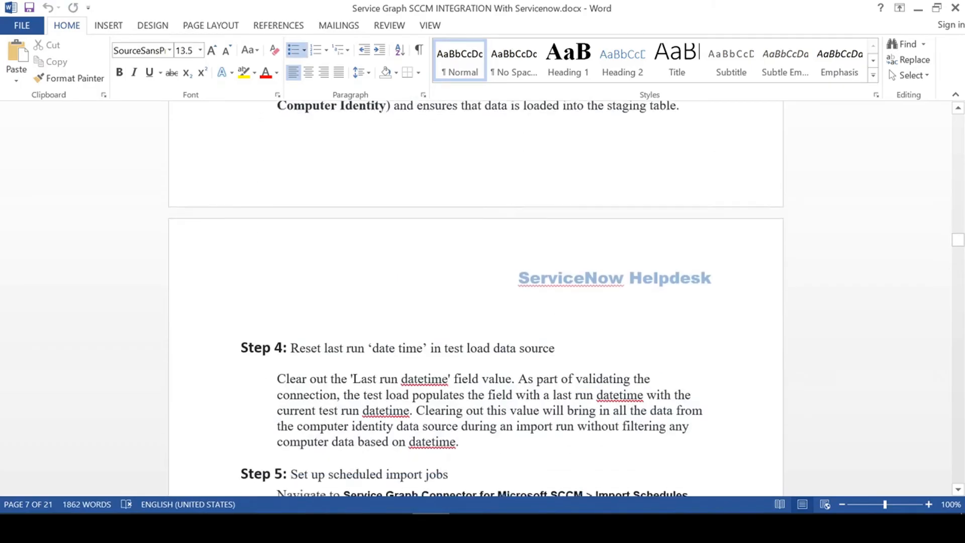
Read Step 4 on resetting the last run datetime and Step 5 on scheduled import jobs, and return to the Step 2 screenshot.
scroll(283, 252, down, 3)
click(283, 198)
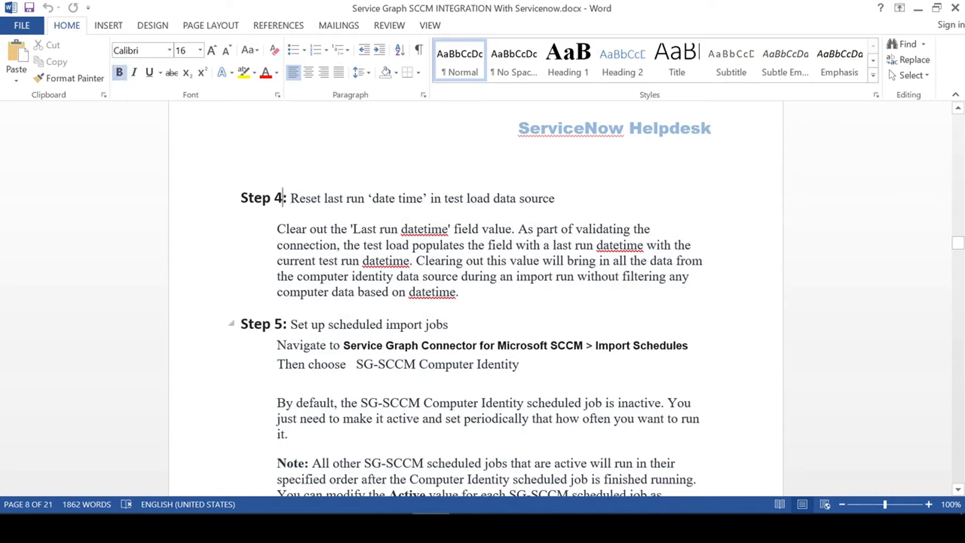
scroll(302, 326, down, 3)
click(290, 215)
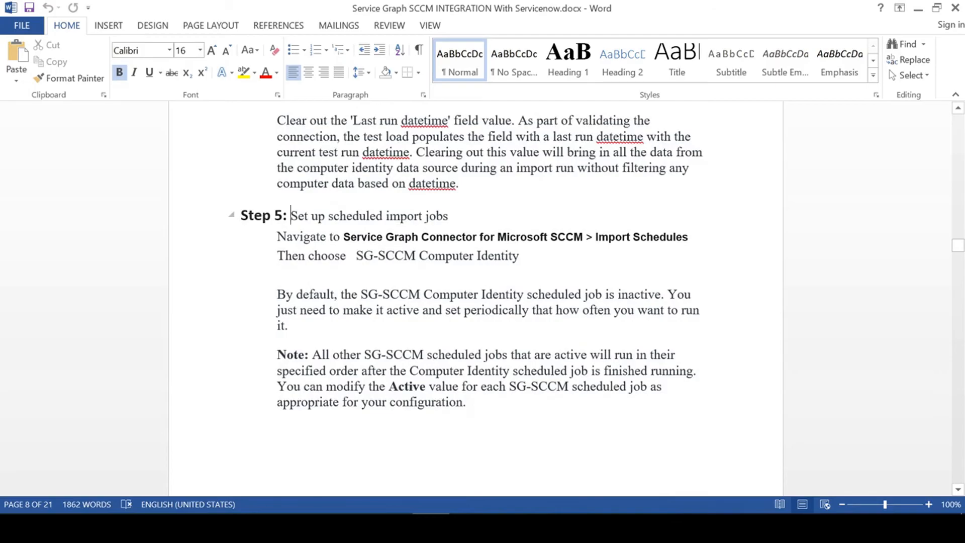
click(447, 217)
click(585, 236)
scroll(553, 302, down, 4)
scroll(476, 301, down, 6)
scroll(475, 302, up, 15)
scroll(500, 300, up, 15)
scroll(500, 301, down, 5)
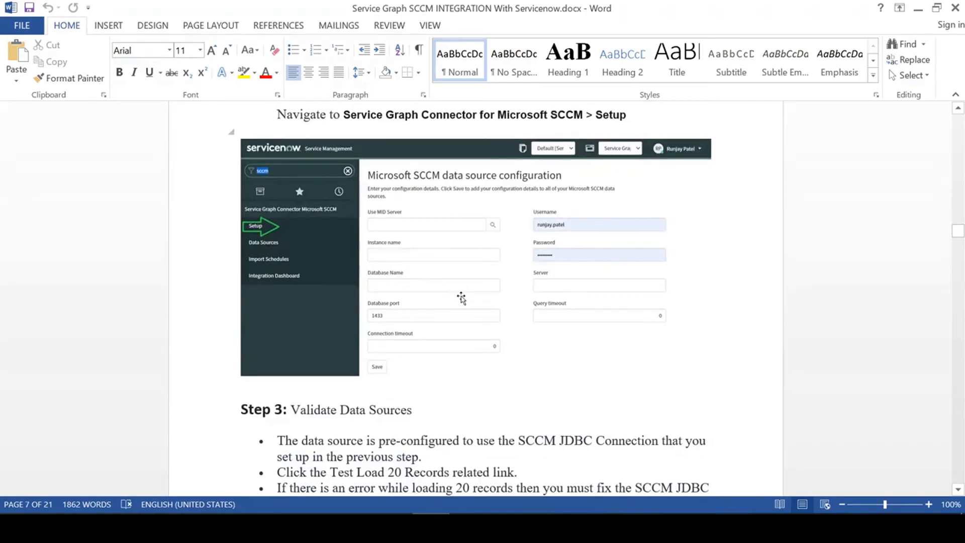
Return to ServiceNow, review the Configure the connection tasks, open the Configure SCCM JDBC Connection form and hide the help pane.
key(alt+Tab)
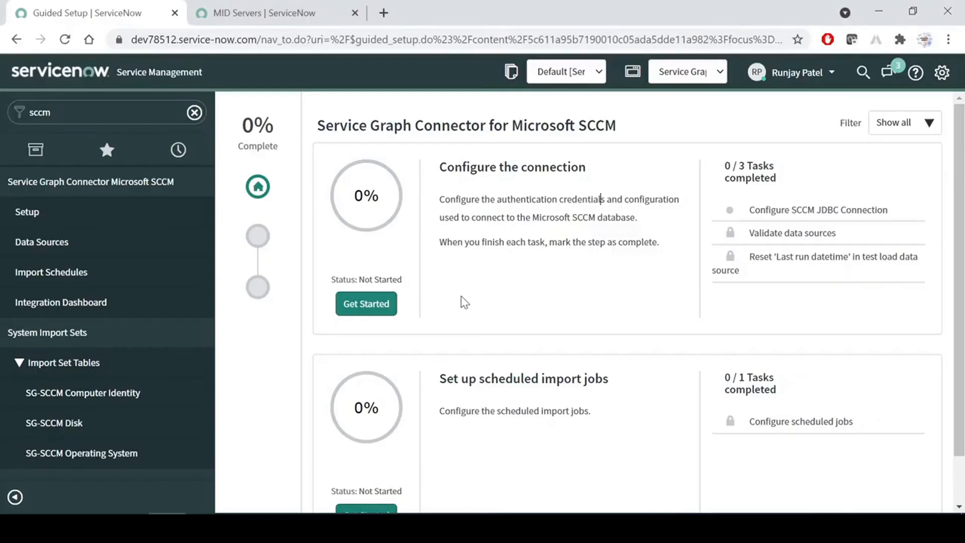
click(788, 211)
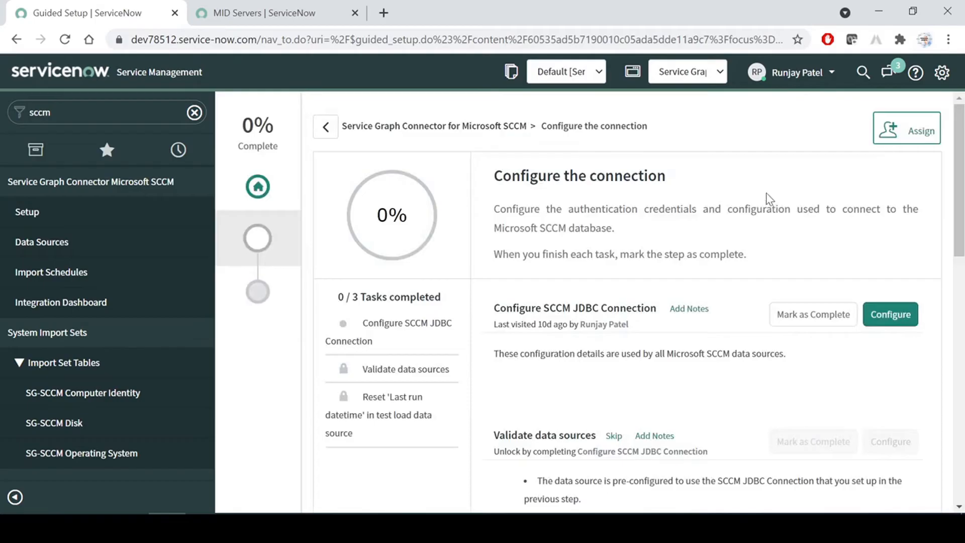
scroll(703, 324, down, 1)
scroll(702, 324, down, 4)
scroll(701, 324, up, 5)
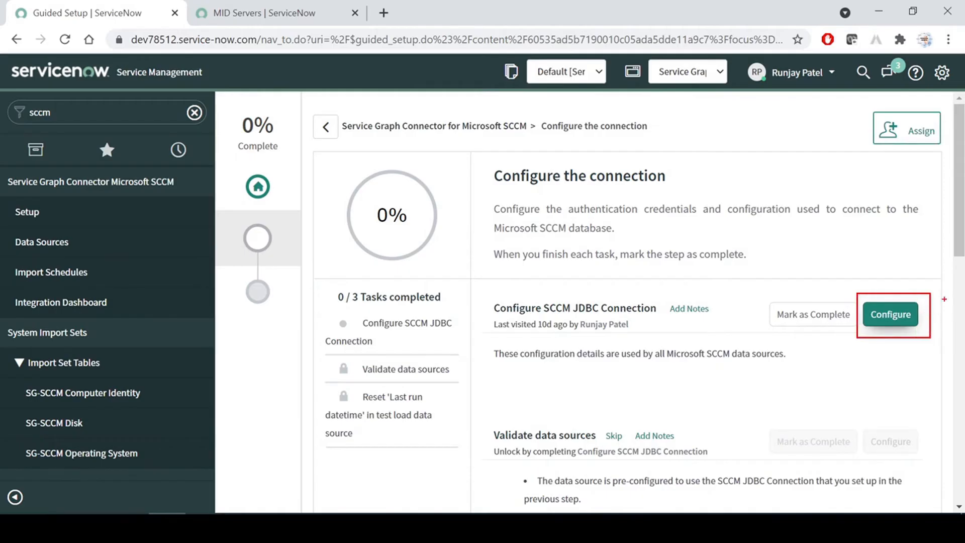
click(891, 321)
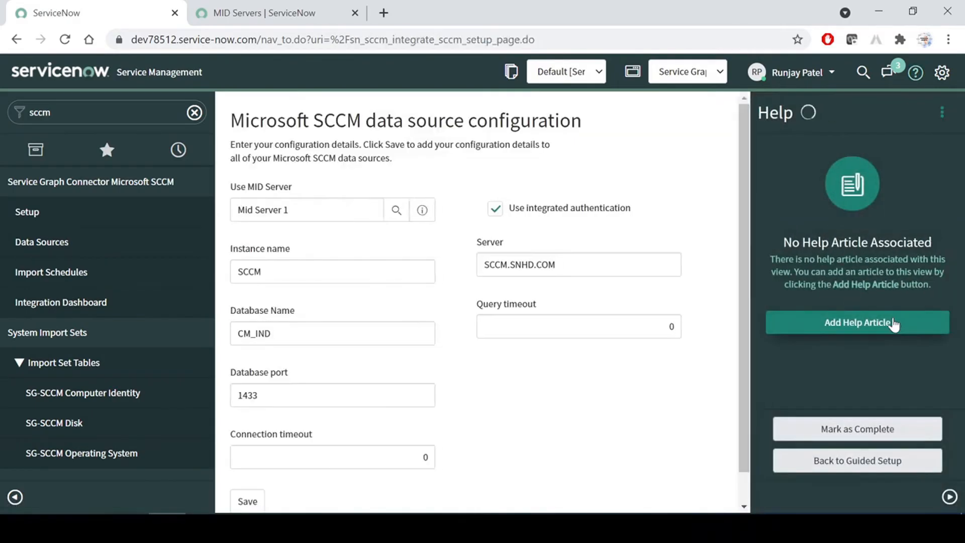
click(949, 497)
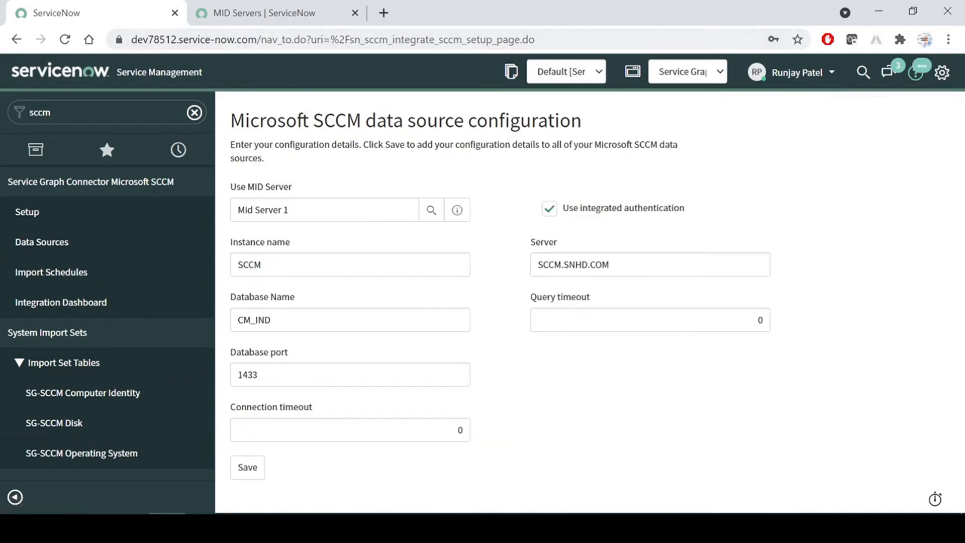
Switch to the Word document and check the Database Server and Database Name rows of the SCCM prerequisite table.
click(290, 209)
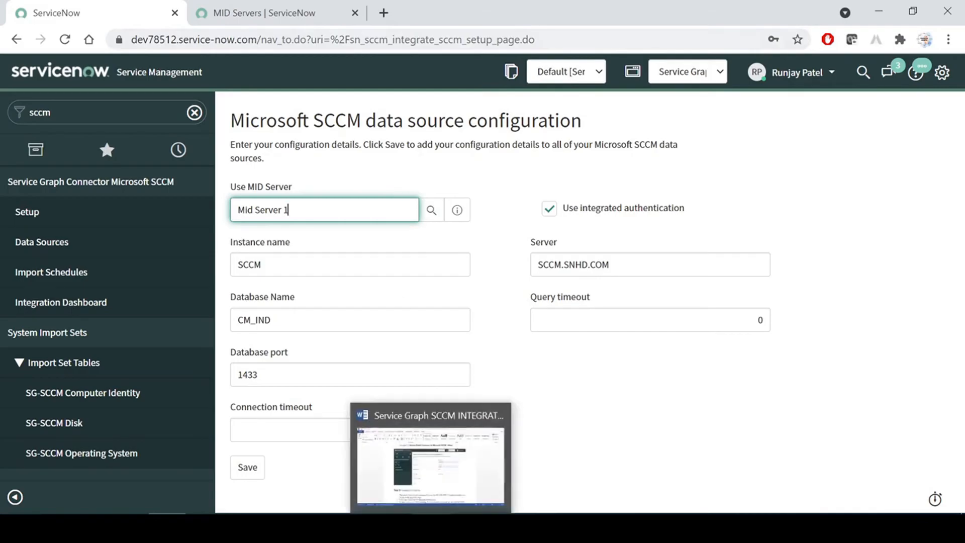
click(432, 527)
drag(963, 246, 960, 151)
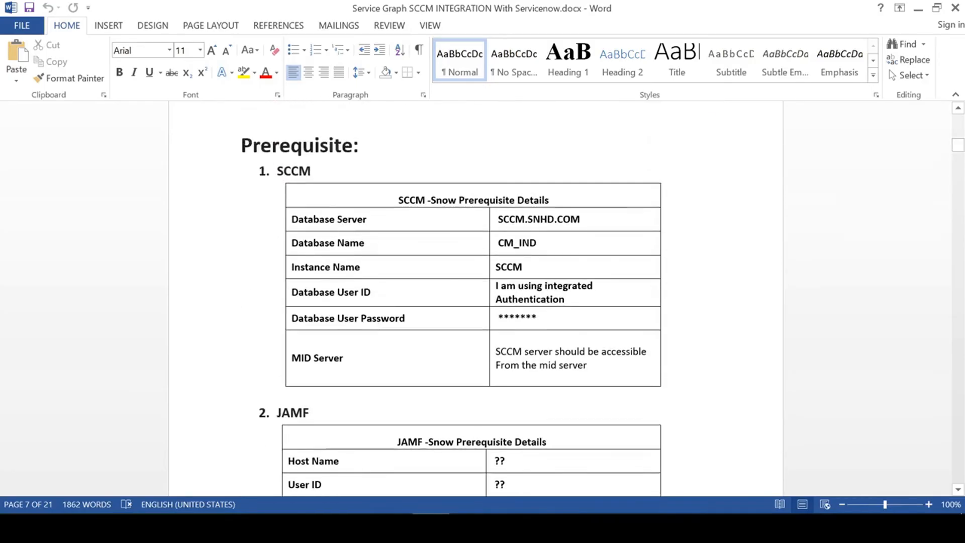
click(528, 219)
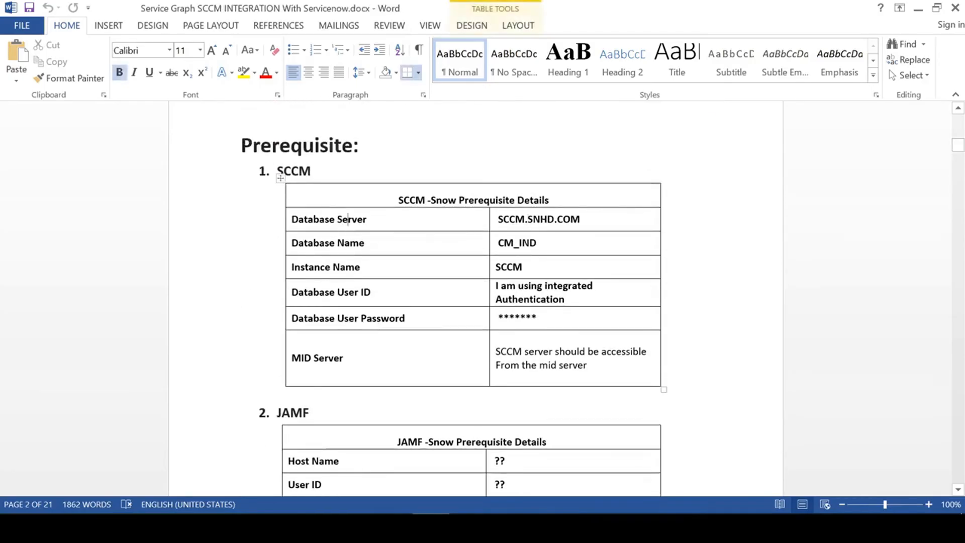
click(365, 243)
scroll(515, 313, down, 10)
scroll(515, 314, down, 20)
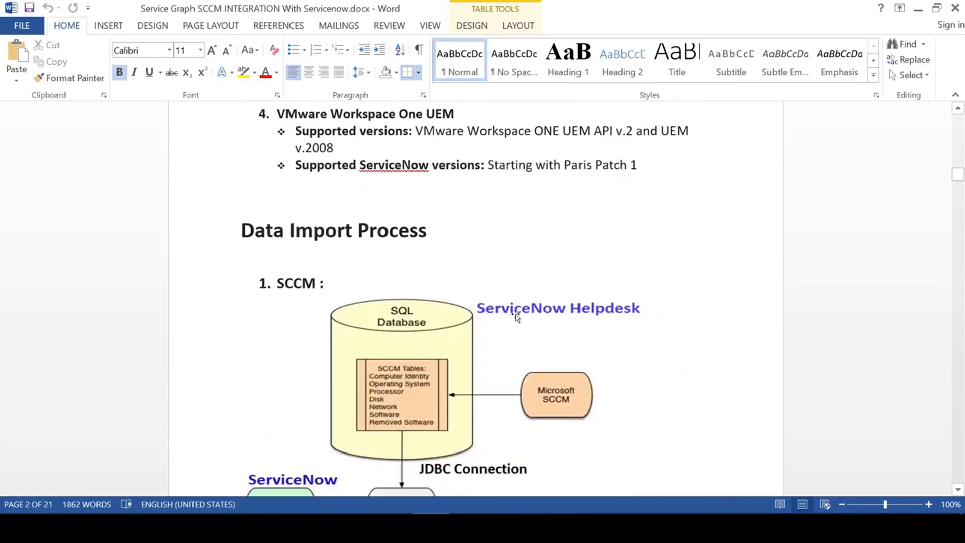
scroll(515, 315, down, 20)
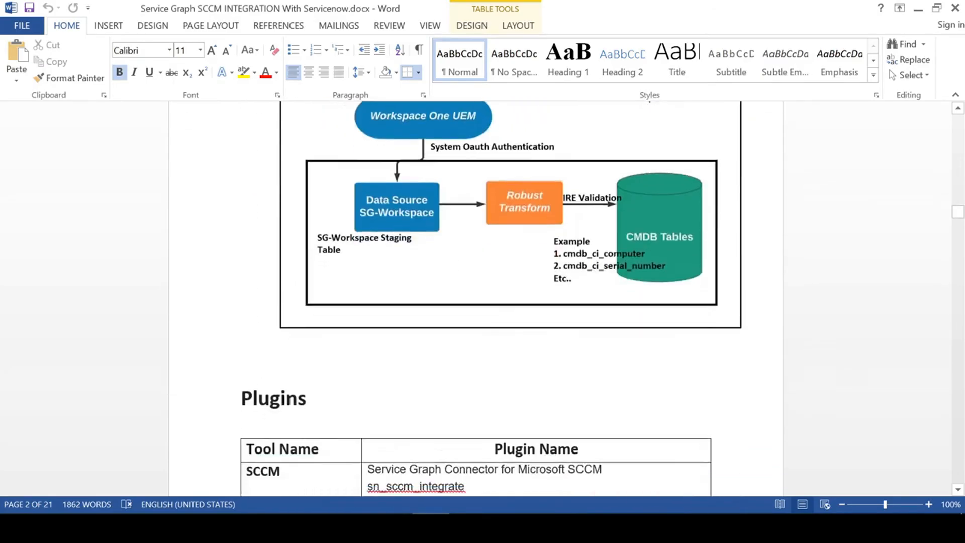
scroll(516, 315, down, 1)
Switch back to the Microsoft SCCM data source configuration form and examine its MID Server and Instance name fields.
key(alt+Tab)
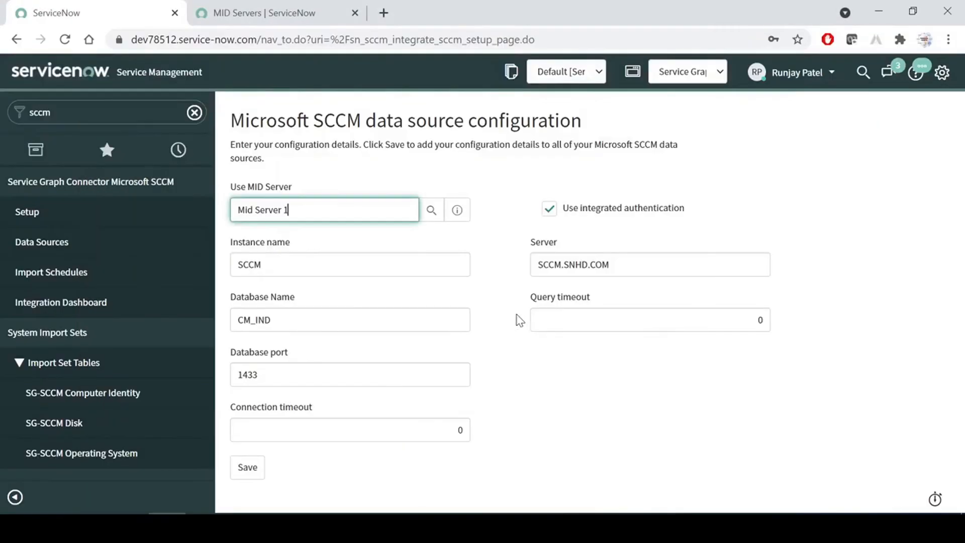
drag(301, 210, 219, 205)
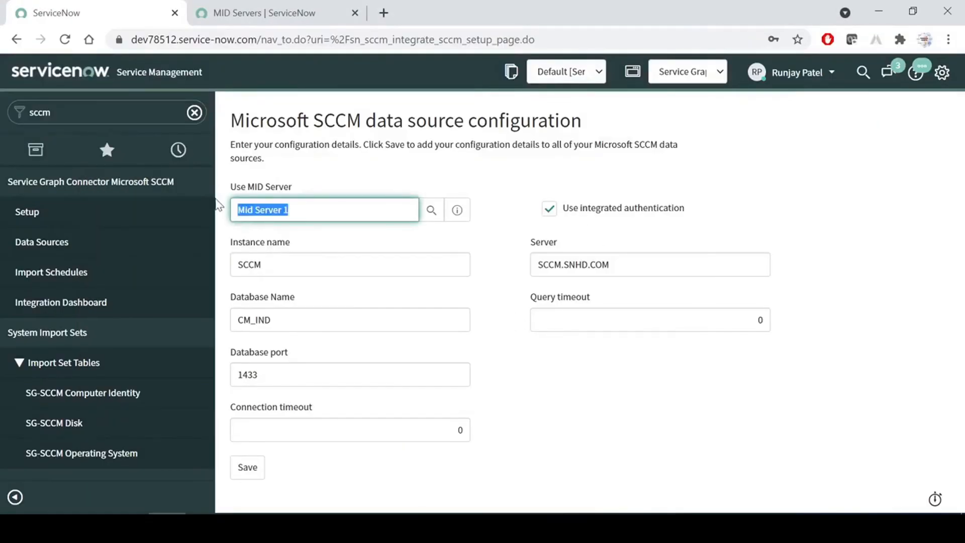
click(307, 210)
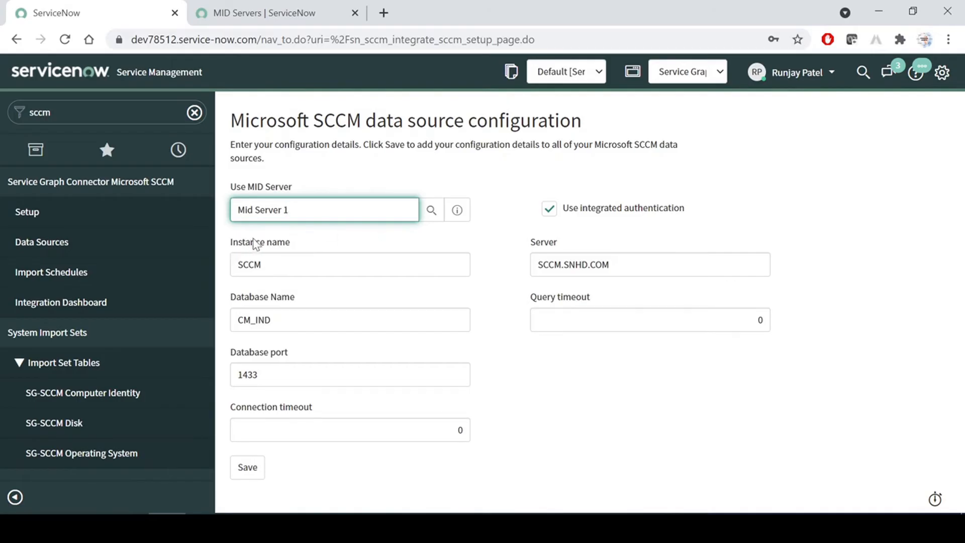
click(300, 265)
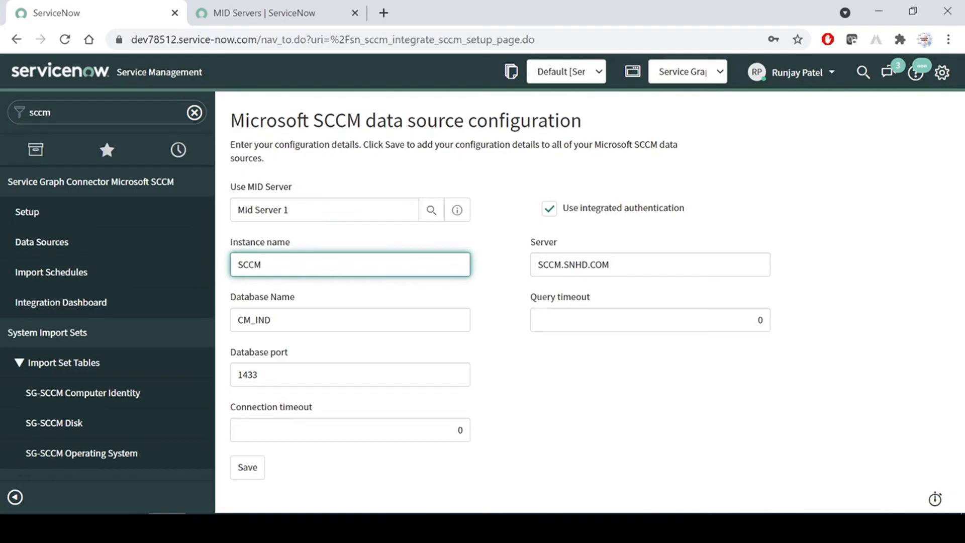
key(ctrl+a)
Switch to the SCCM virtual machine, minimize the agent folder, inspect the Configuration Manager console and minimize VMware Workstation.
mouse_move(400, 528)
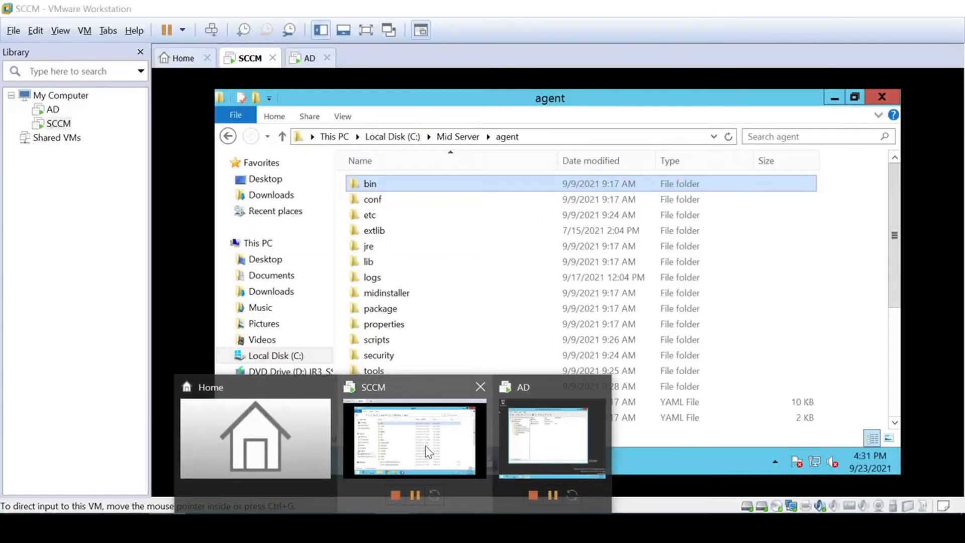
click(427, 449)
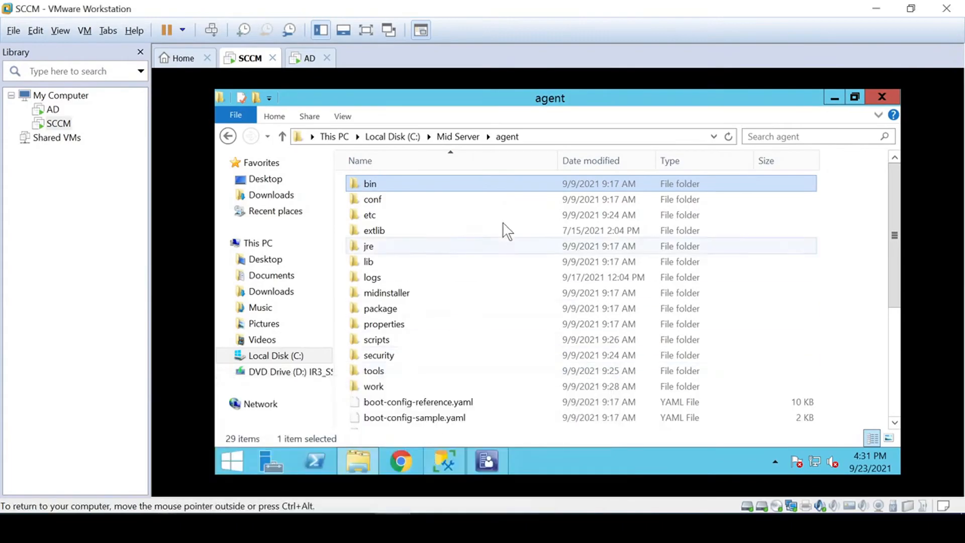
click(833, 94)
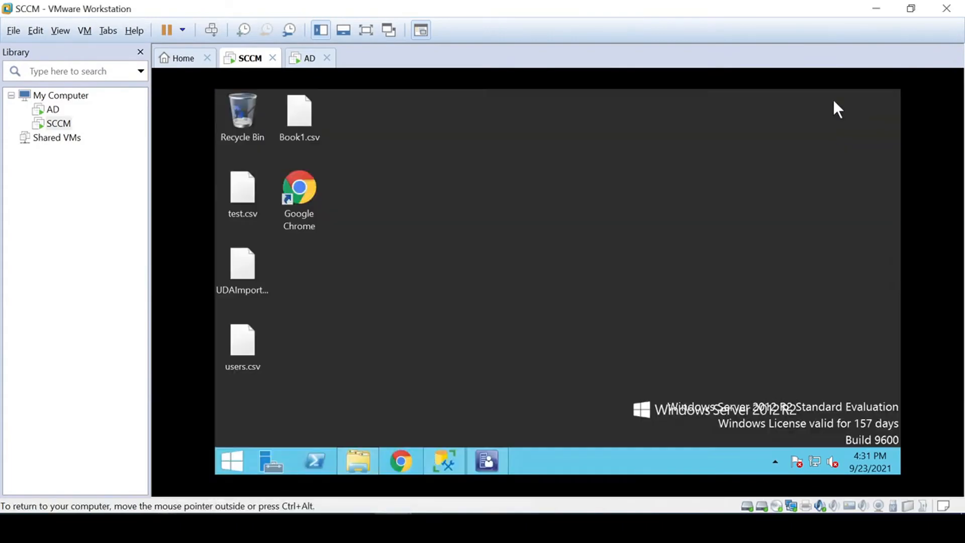
click(491, 465)
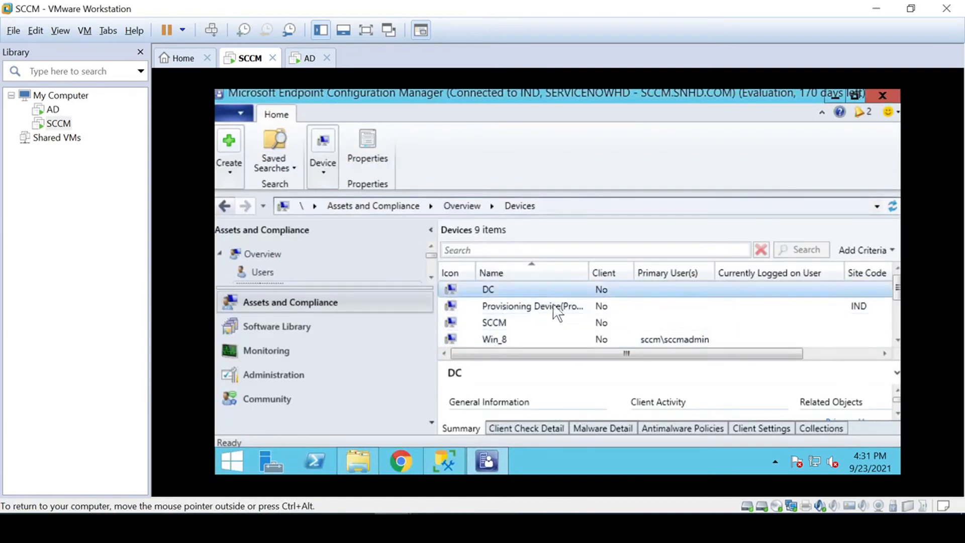
click(877, 9)
Check the Server and Database Name values in the Microsoft SCCM data source configuration form.
click(282, 252)
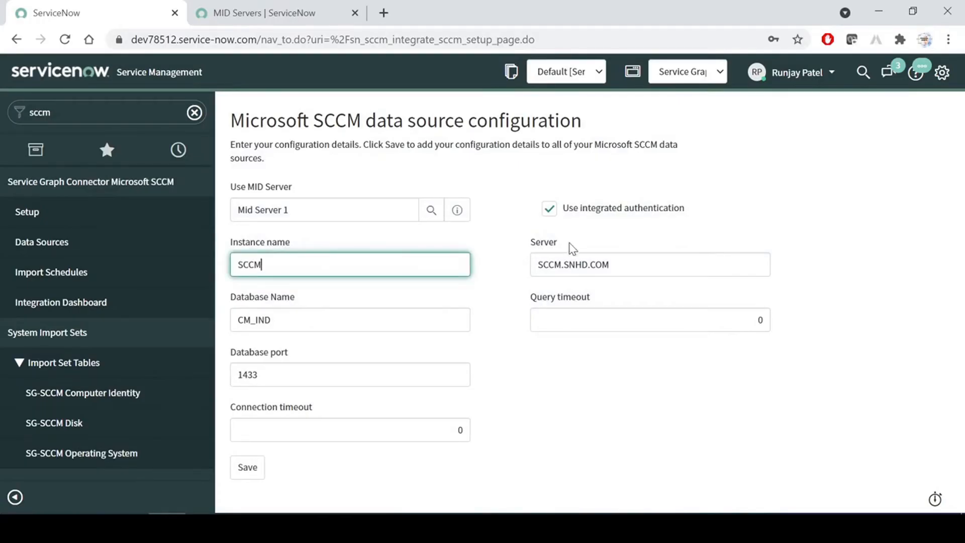
click(623, 265)
drag(609, 265, 525, 271)
click(568, 264)
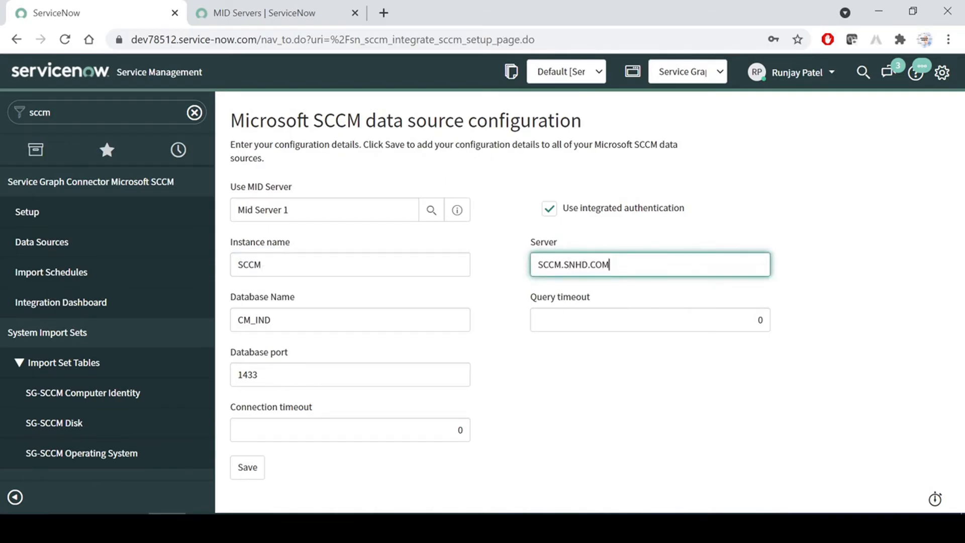
drag(610, 264, 534, 265)
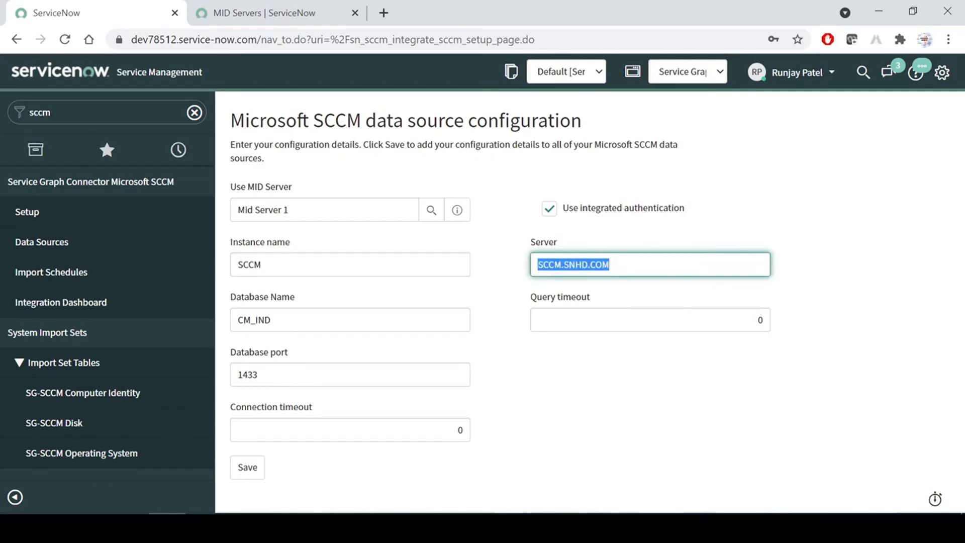
click(277, 316)
drag(277, 316, 219, 324)
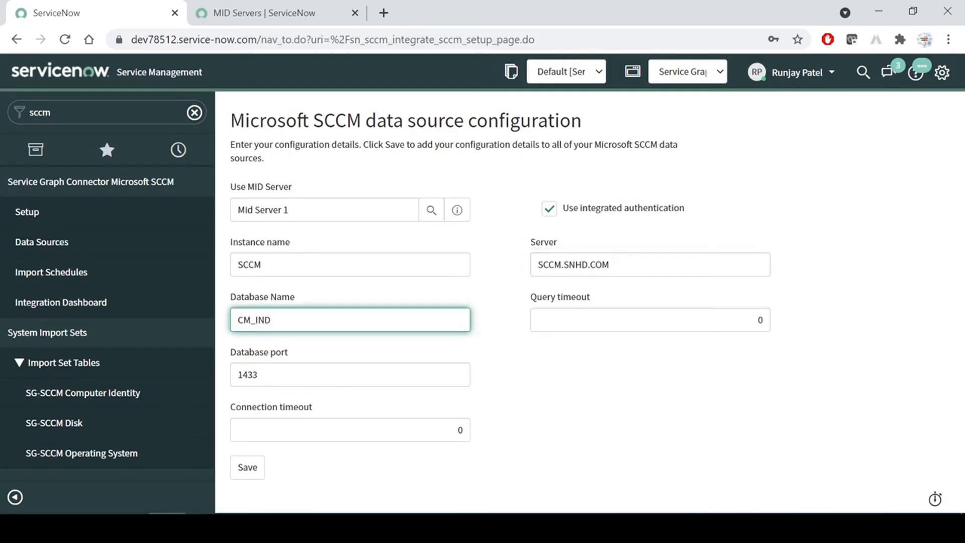
Examine the Query timeout and Database port fields of the Microsoft SCCM data source configuration form.
click(550, 322)
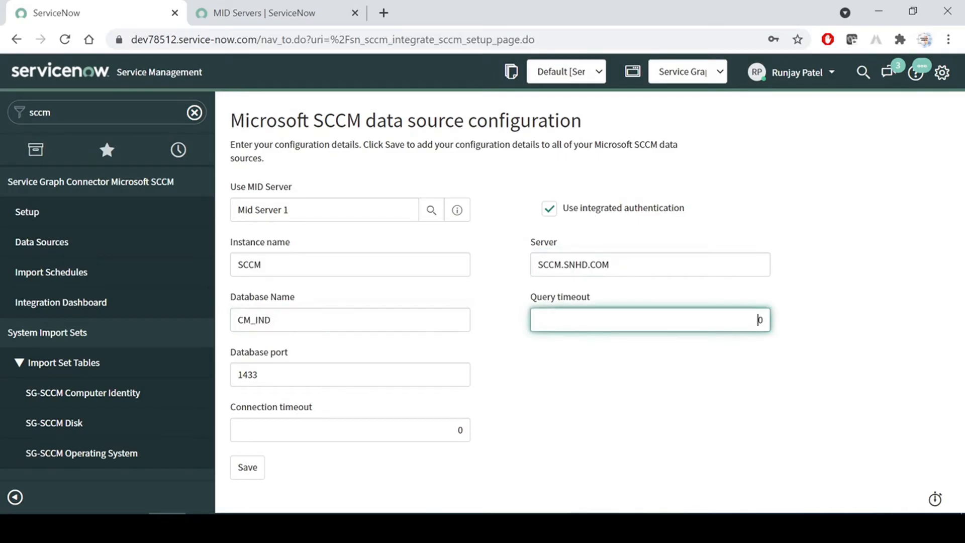
click(695, 392)
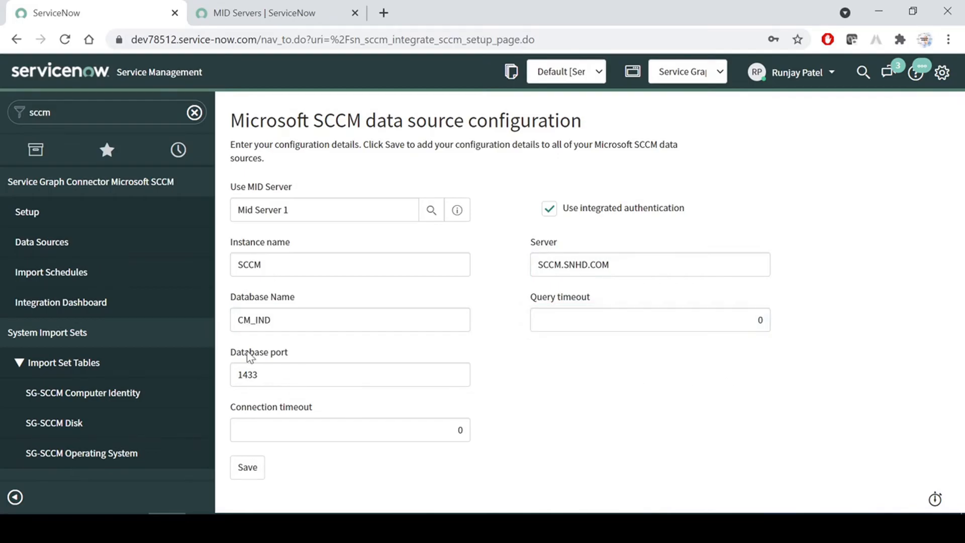
click(293, 371)
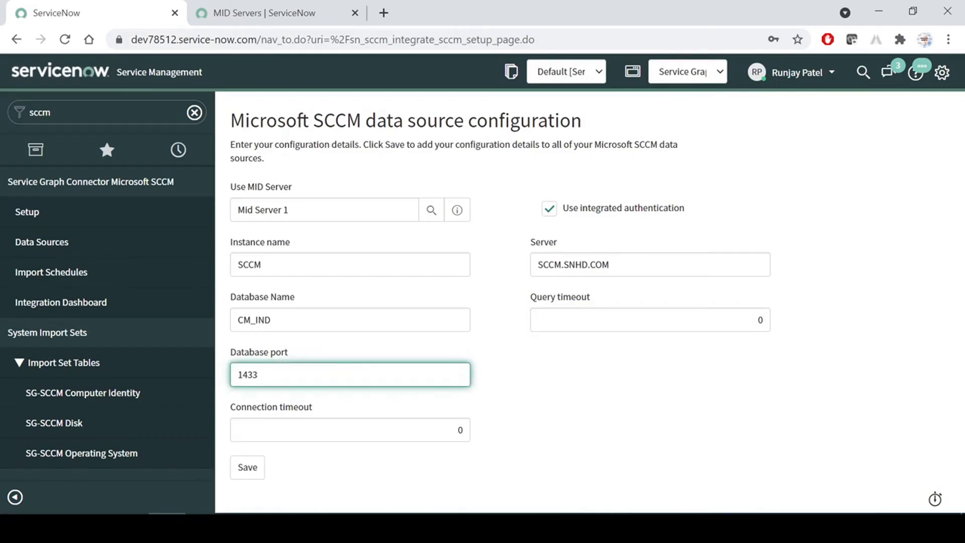
key(ctrl+a)
click(258, 374)
mouse_move(259, 374)
mouse_down()
mouse_move(225, 375)
mouse_move(244, 374)
mouse_up()
click(252, 374)
click(247, 374)
drag(257, 374, 237, 374)
click(539, 394)
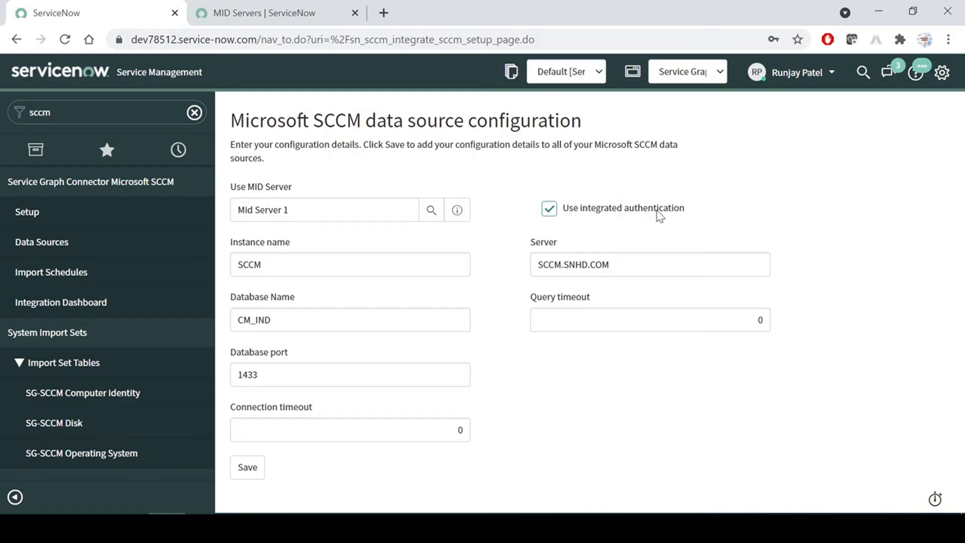
Turn off integrated authentication and inspect the Username and Password fields it reveals.
click(548, 209)
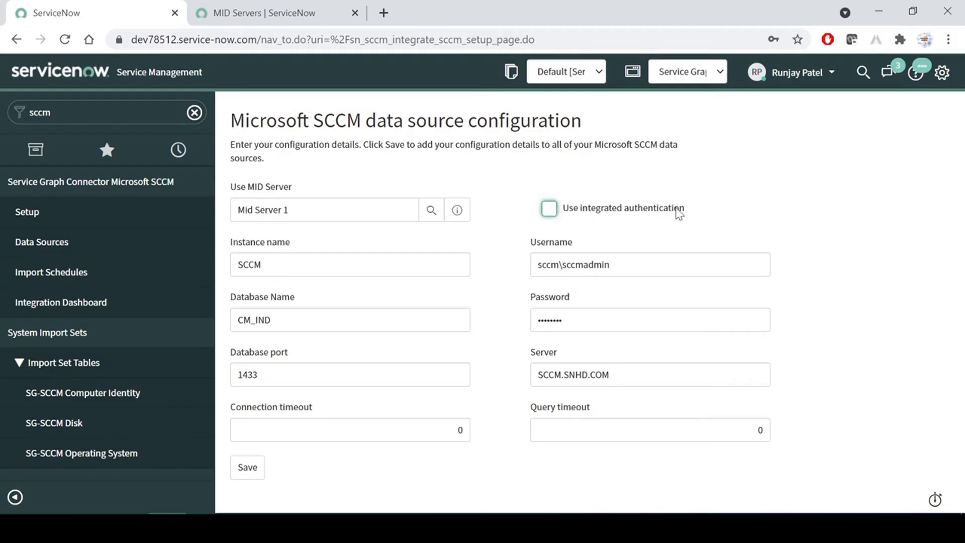
key(Tab)
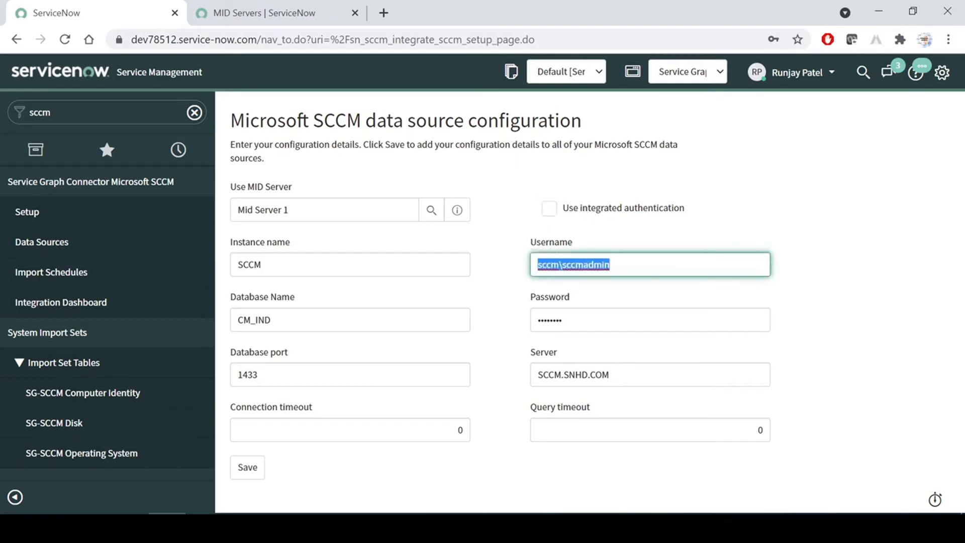
key(Tab)
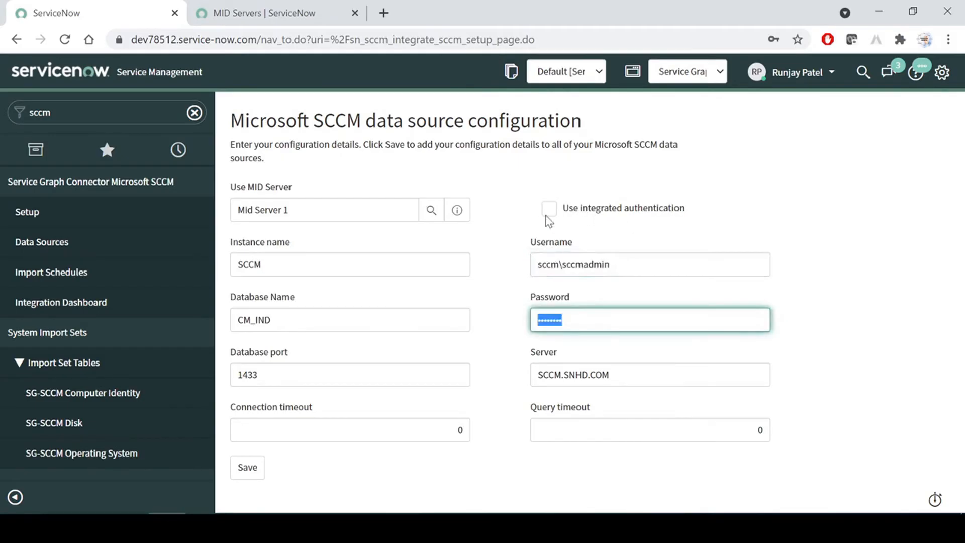
key(shift+Tab)
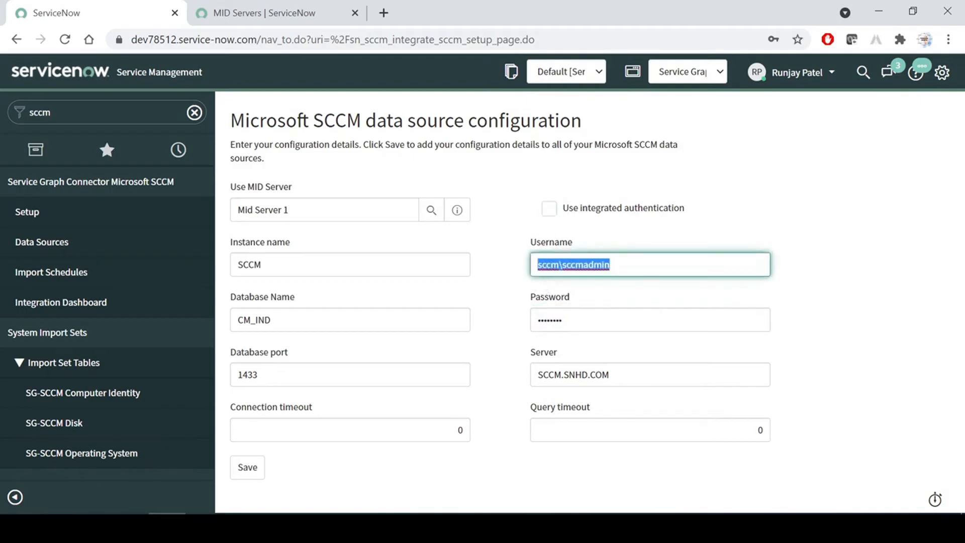
click(562, 264)
drag(561, 264, 602, 264)
click(616, 264)
key(Tab)
Re-enable integrated authentication and save the Microsoft SCCM data source configuration.
click(508, 302)
click(550, 208)
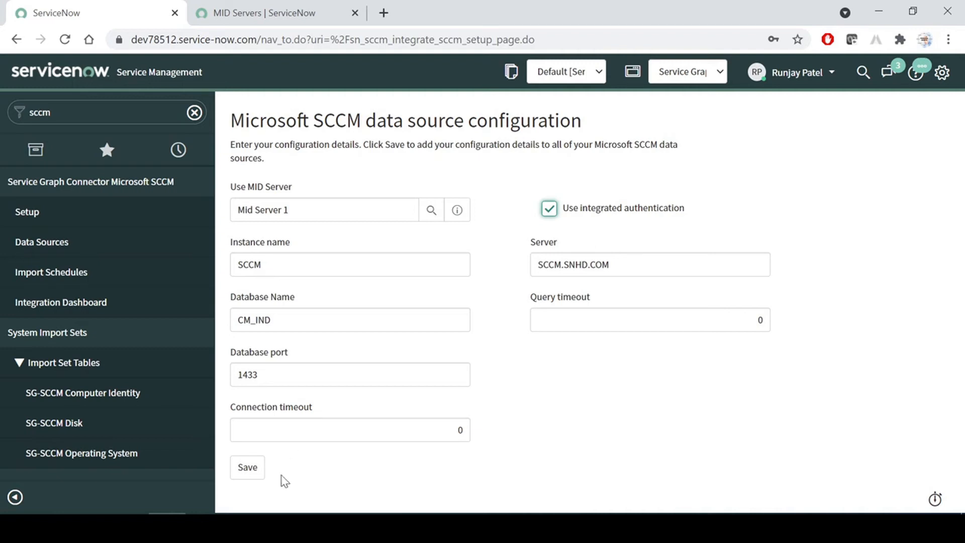
click(251, 470)
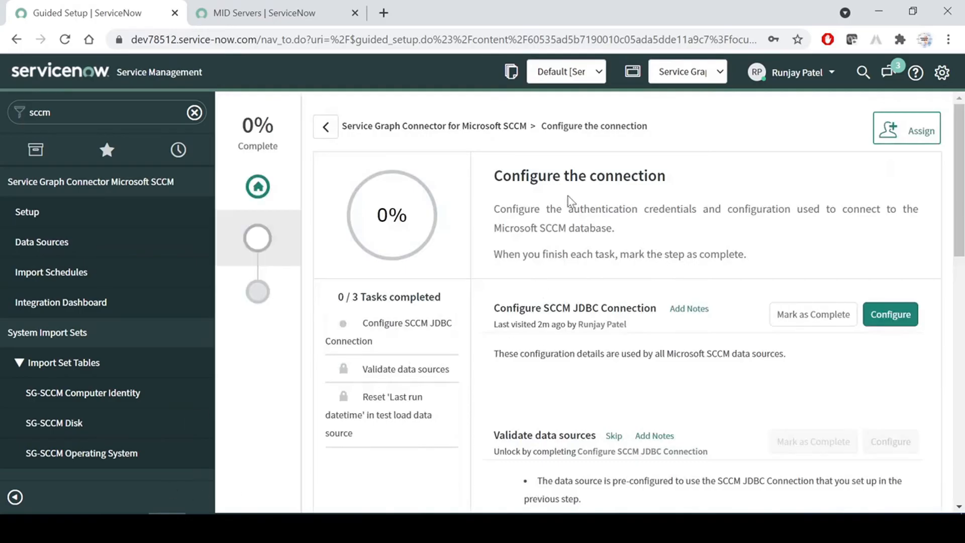
Switch to the Word document and read the Step 3: Validate Data Sources instructions.
click(431, 526)
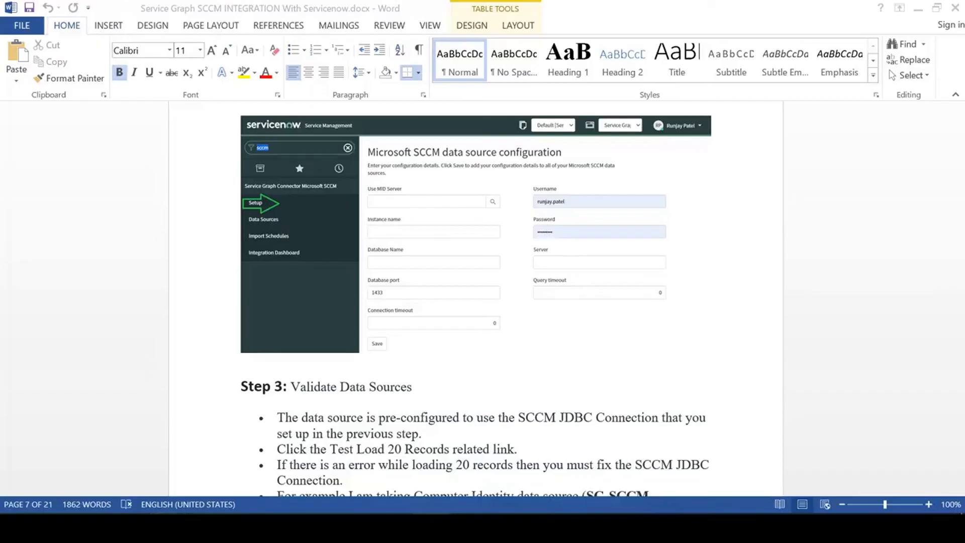
scroll(456, 368, up, 1)
scroll(456, 368, up, 4)
scroll(582, 268, down, 3)
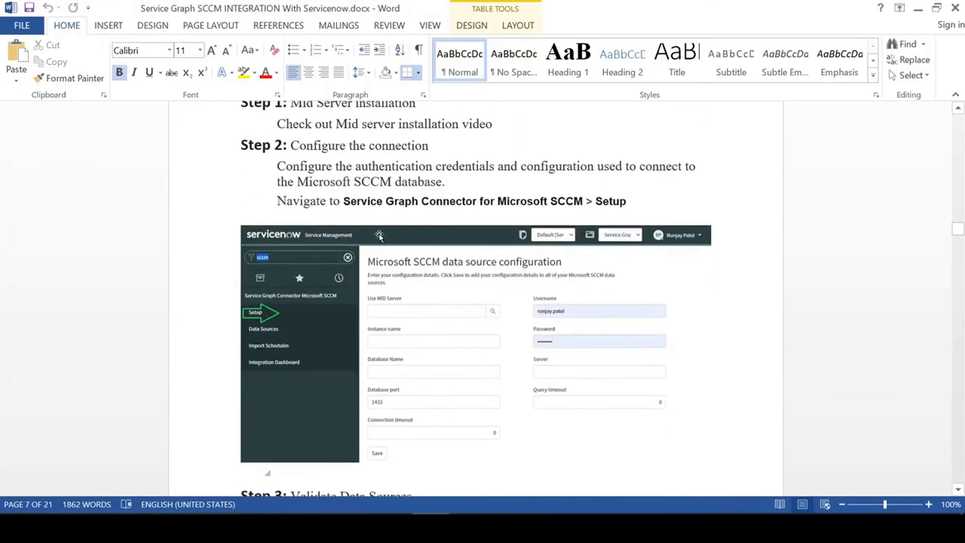
scroll(530, 309, down, 2)
scroll(475, 298, down, 4)
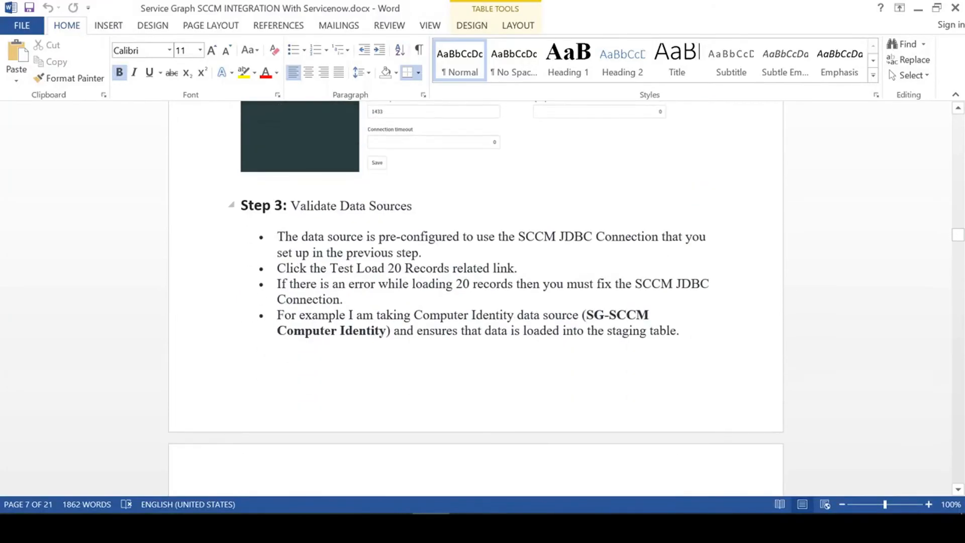
click(300, 206)
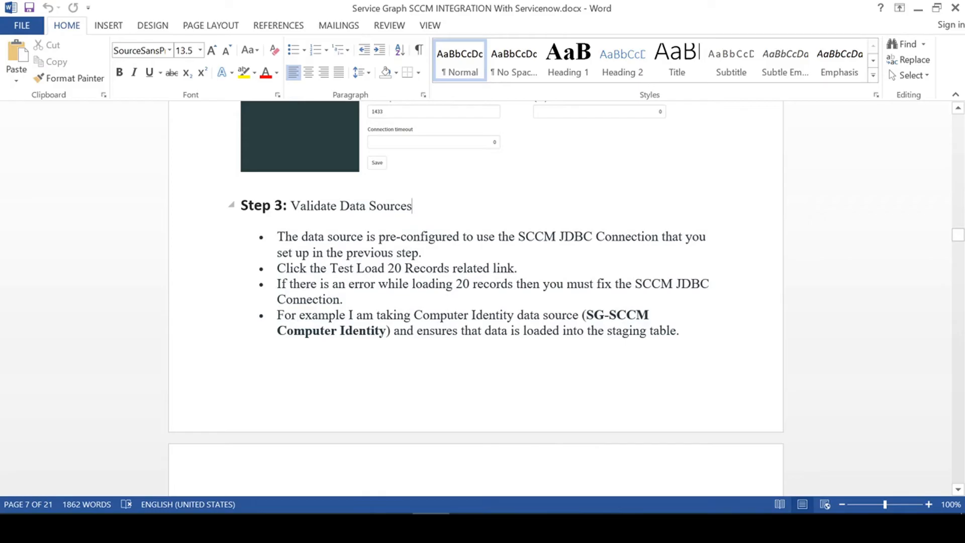
click(412, 251)
Return to the ServiceNow guided setup, mark Configure SCCM JDBC Connection as complete and open the Validate data sources configuration without the help sidebar.
key(alt+Tab)
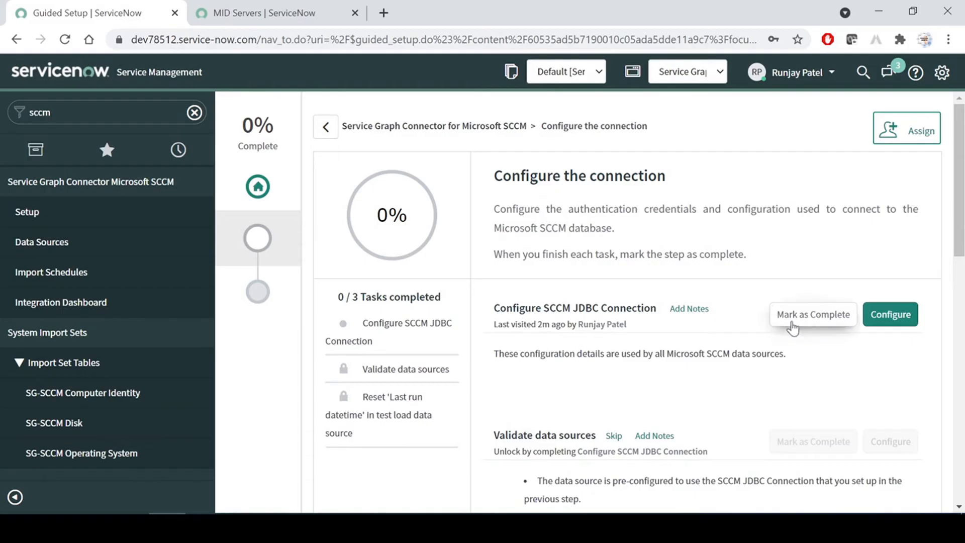
click(807, 320)
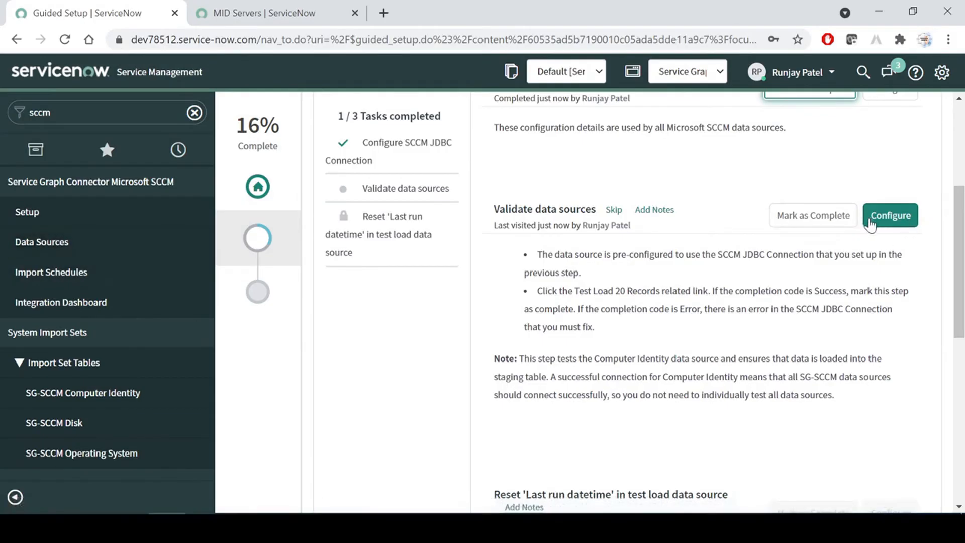
click(894, 223)
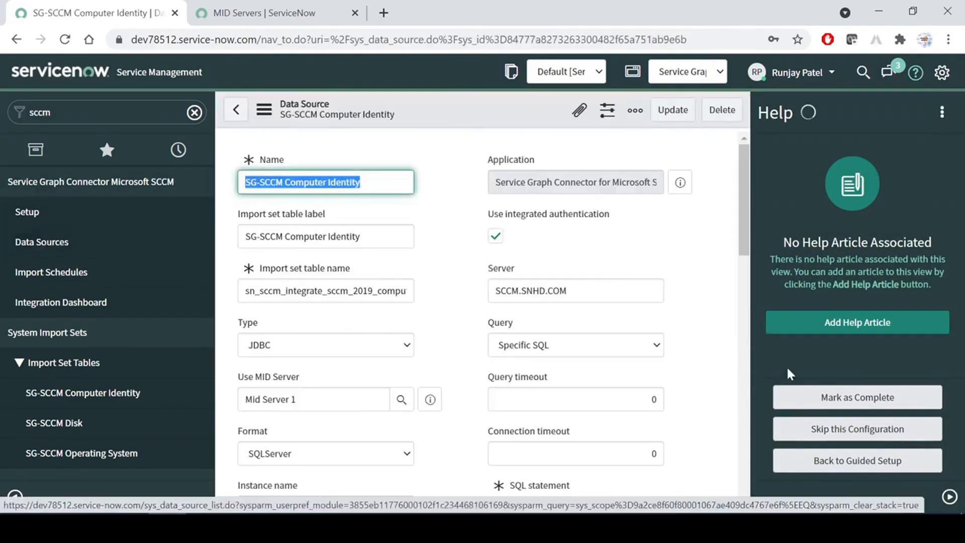
click(939, 499)
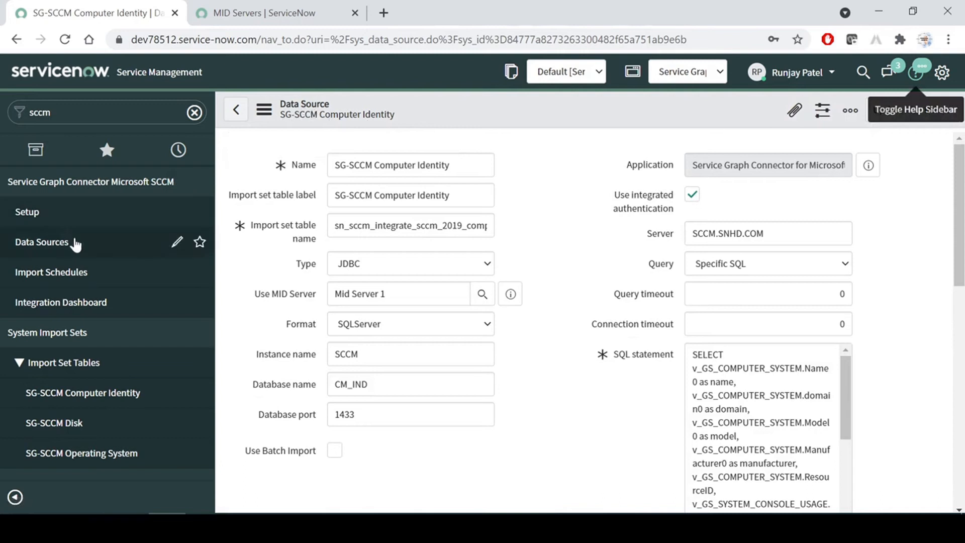
Open the Service Graph Connector Data Sources list in a new browser tab and look through its entries.
middle_click(58, 254)
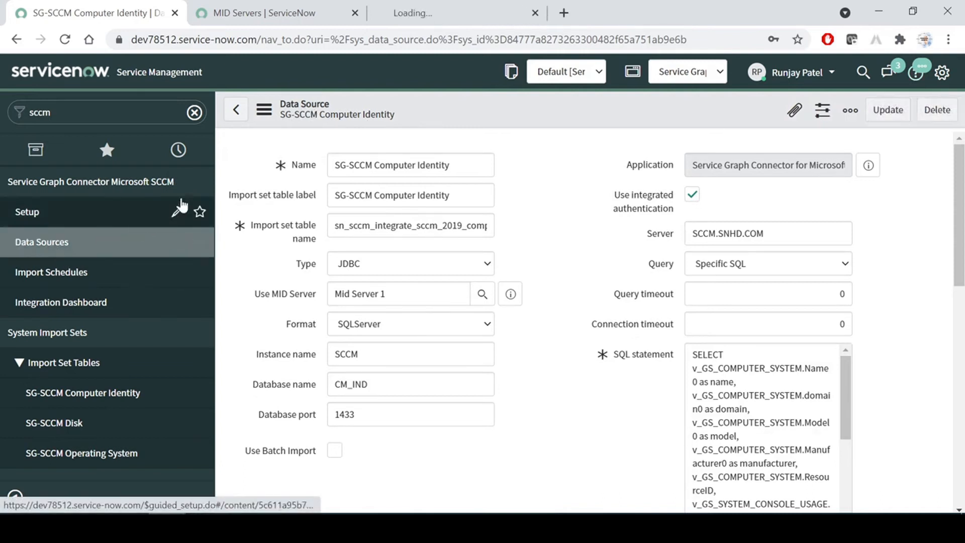
click(436, 15)
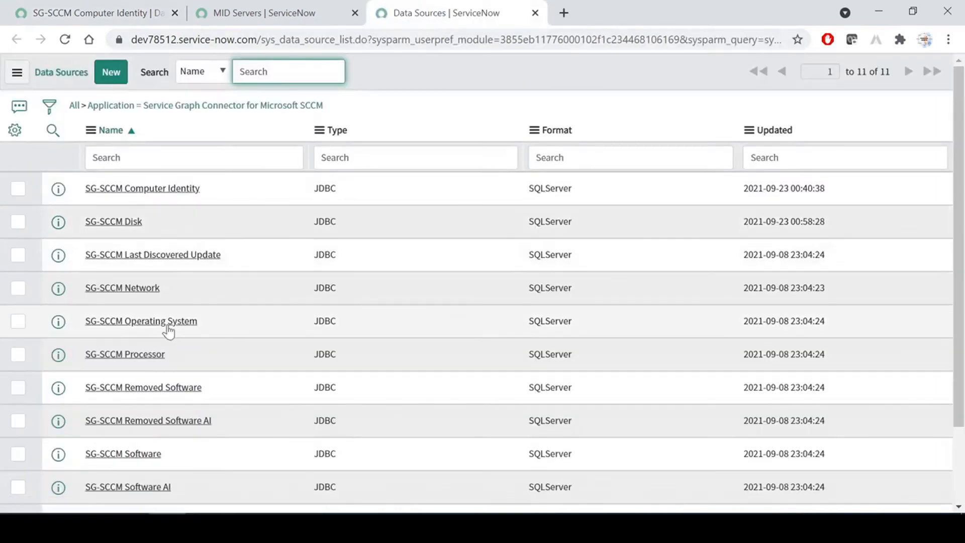
scroll(169, 329, down, 2)
scroll(170, 334, up, 2)
Close the MID Servers tab and open the SG-SCCM Computer Identity data source in a new tab.
click(251, 12)
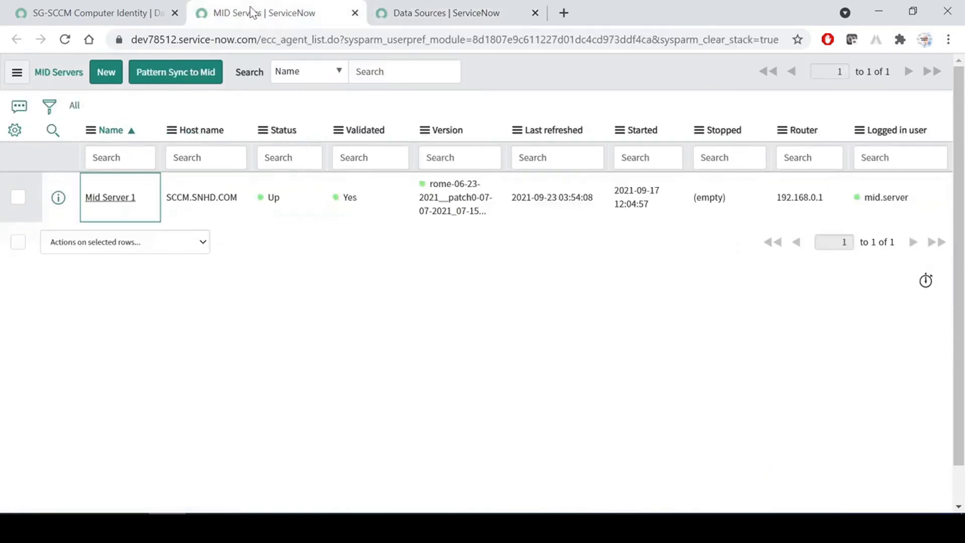
click(355, 13)
middle_click(151, 189)
Look through the SG-SCCM Computer Identity record opened from guided setup, down to its related links and transforms.
click(125, 14)
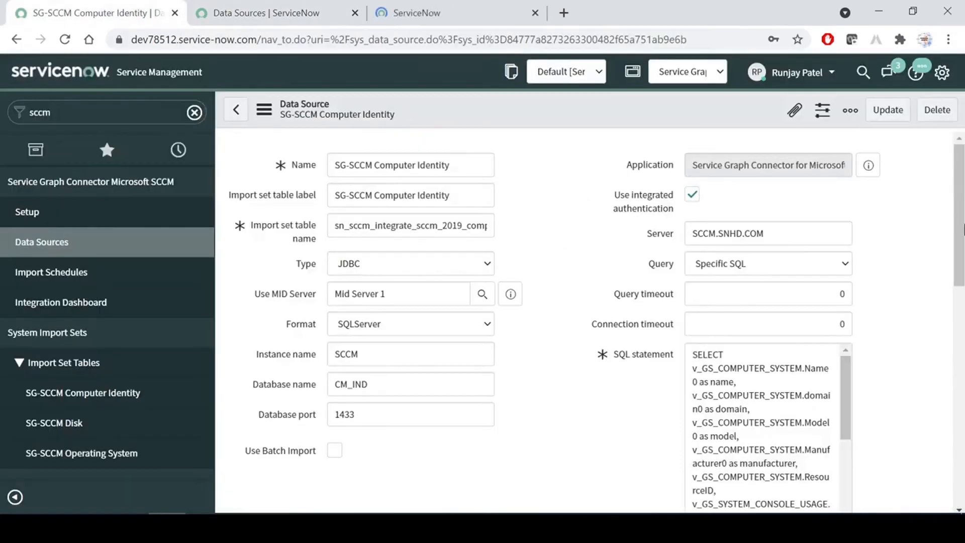
scroll(554, 322, down, 5)
scroll(554, 321, down, 8)
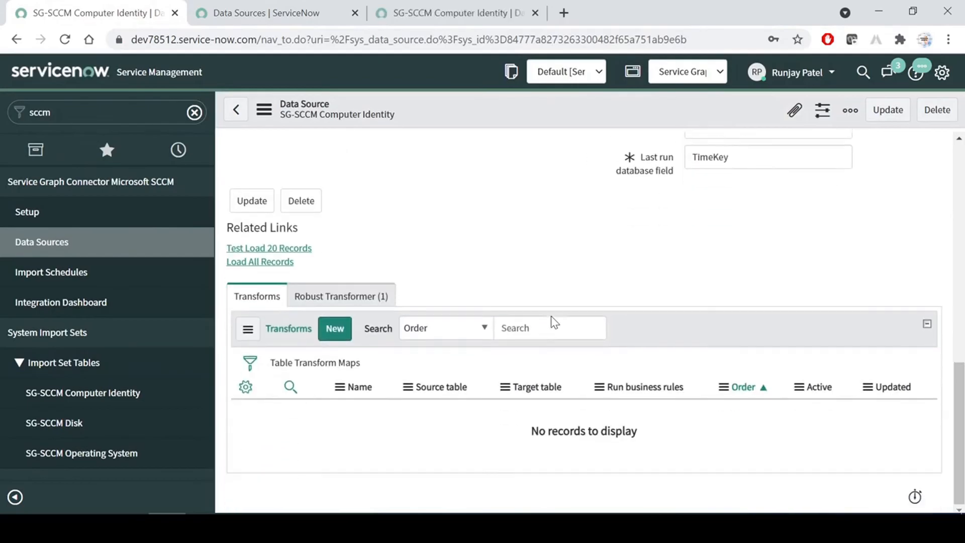
scroll(554, 321, up, 10)
scroll(554, 322, up, 1)
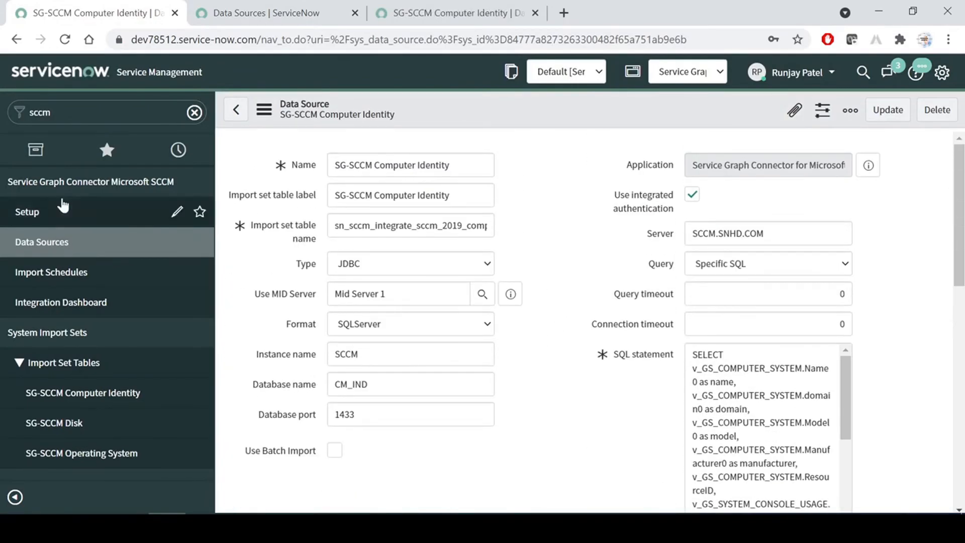
Check the Name and Import set table name fields in the separately opened SG-SCCM Computer Identity record.
click(428, 14)
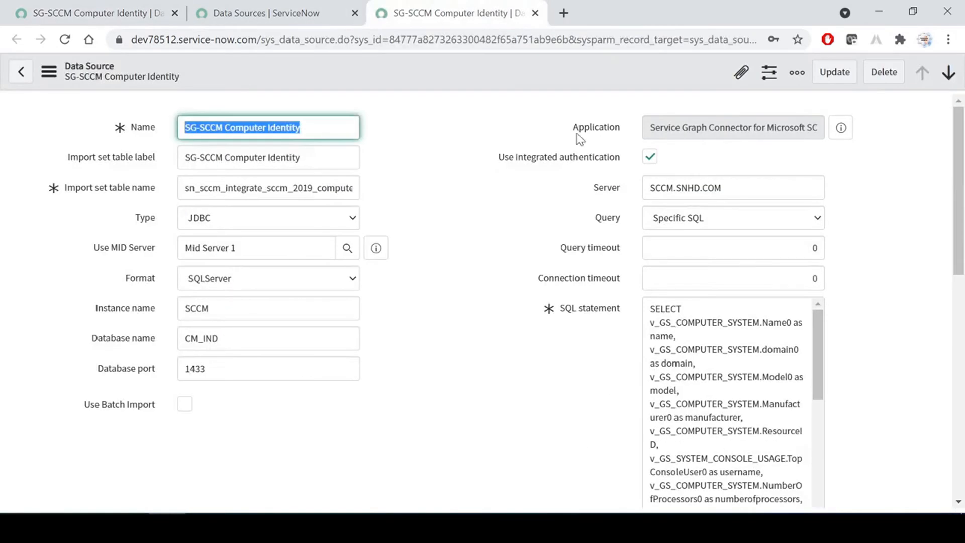
click(303, 188)
click(481, 202)
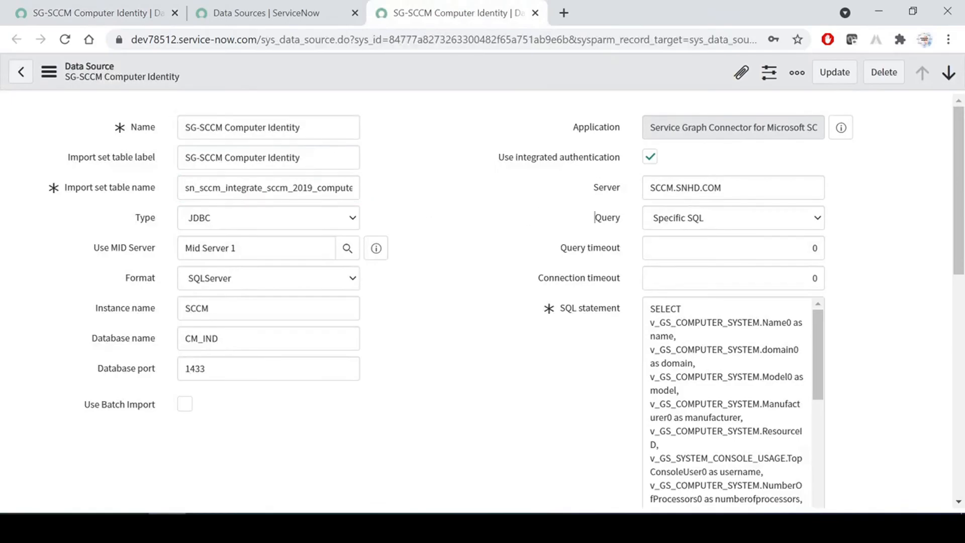
drag(300, 127, 222, 128)
click(248, 127)
click(455, 201)
Run Test Load 20 Records for the SG-SCCM Computer Identity data source and dismiss the browser's password-saving offer.
scroll(468, 313, down, 10)
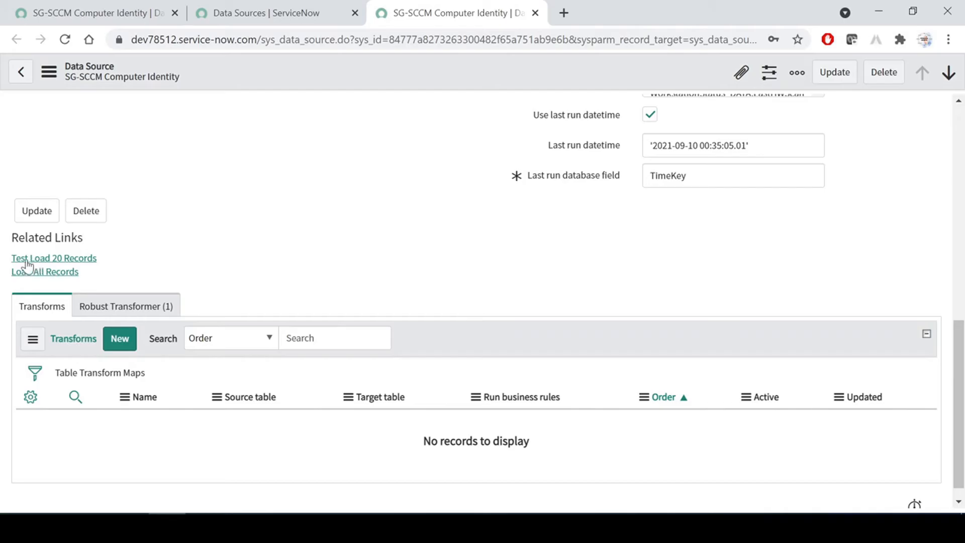
click(65, 259)
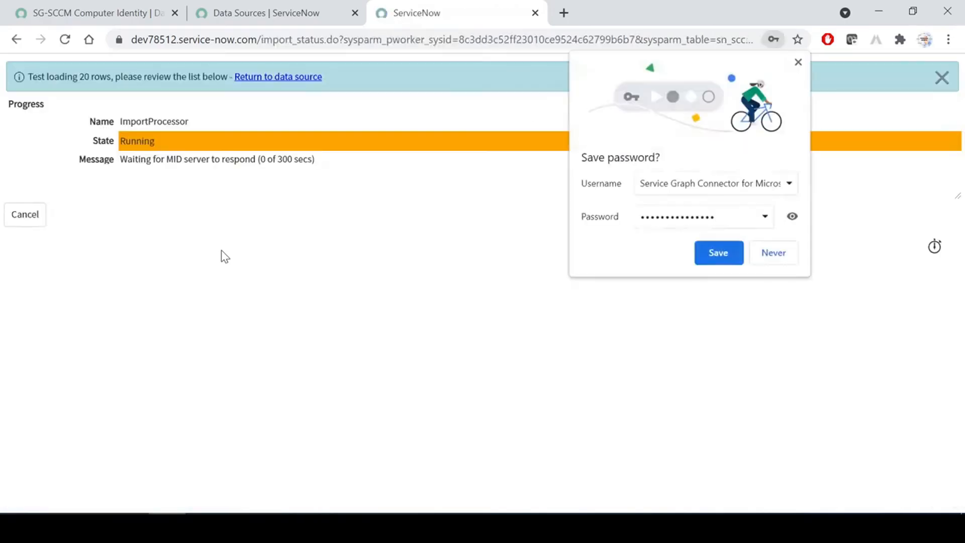
click(798, 62)
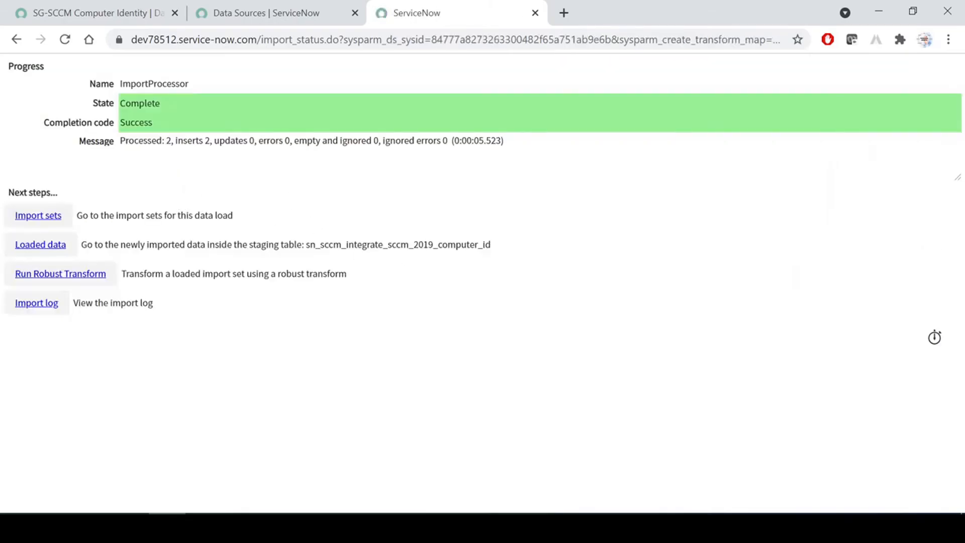
Check the processed and inserted record counts in the test load's completion message.
drag(164, 141, 210, 141)
click(205, 142)
click(216, 196)
Switch to the Data Sources list and review the remaining SG-SCCM data sources.
click(278, 15)
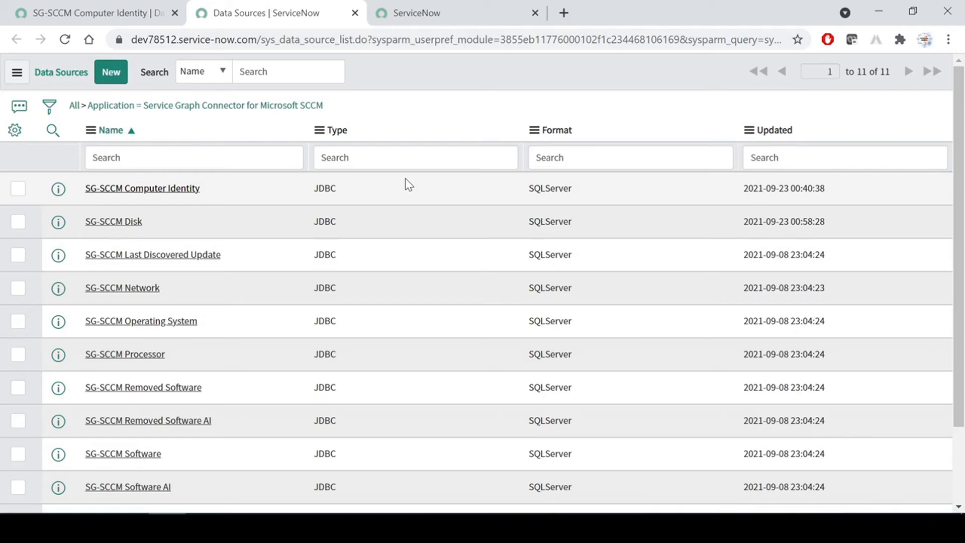
scroll(348, 264, down, 2)
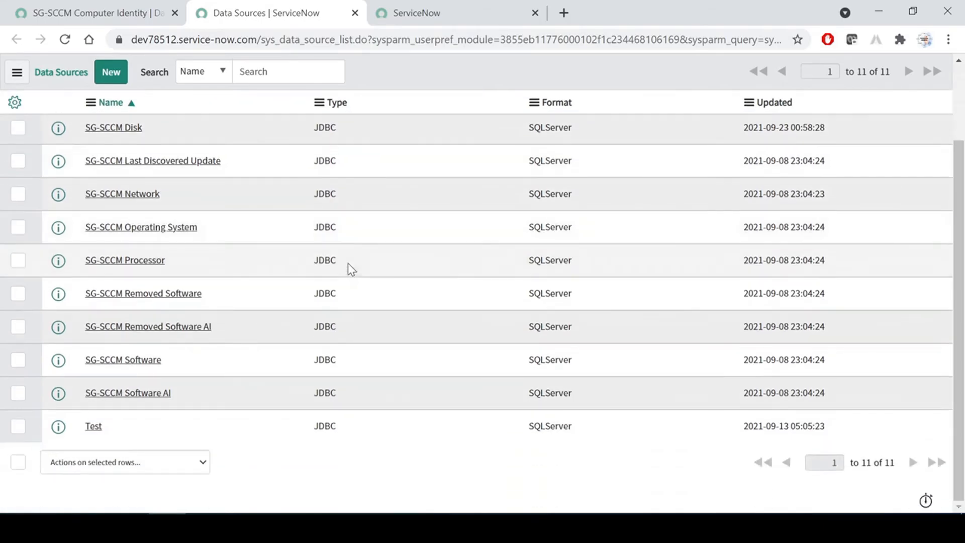
scroll(161, 322, up, 2)
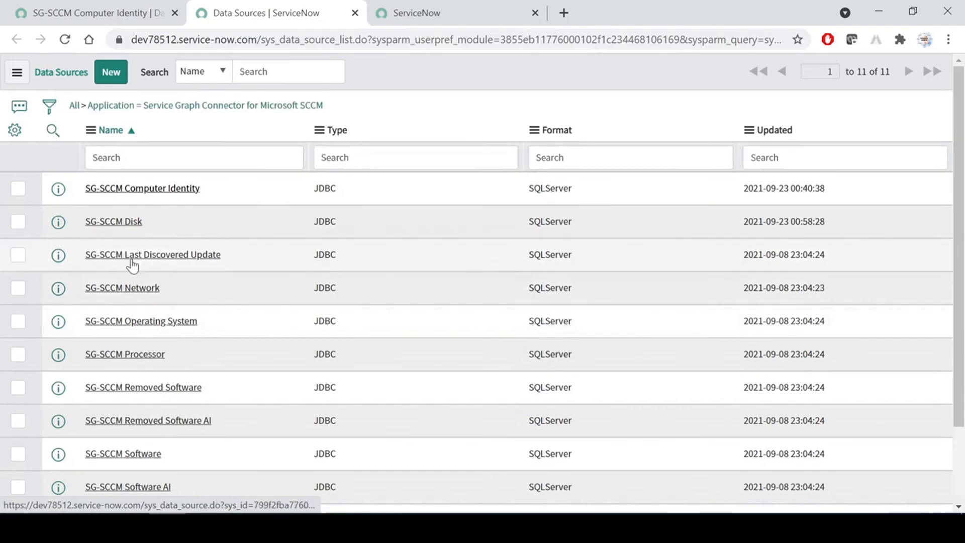
scroll(133, 251, down, 2)
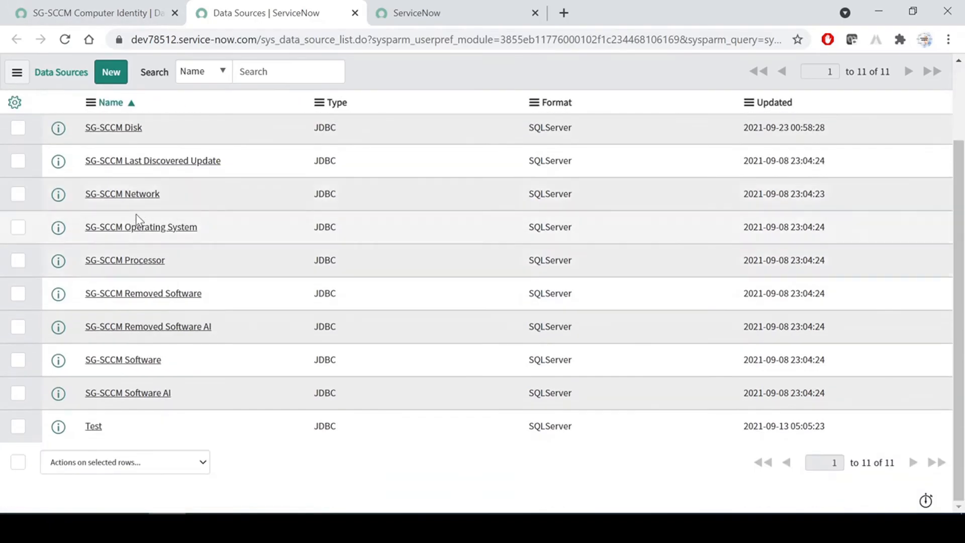
scroll(177, 316, up, 2)
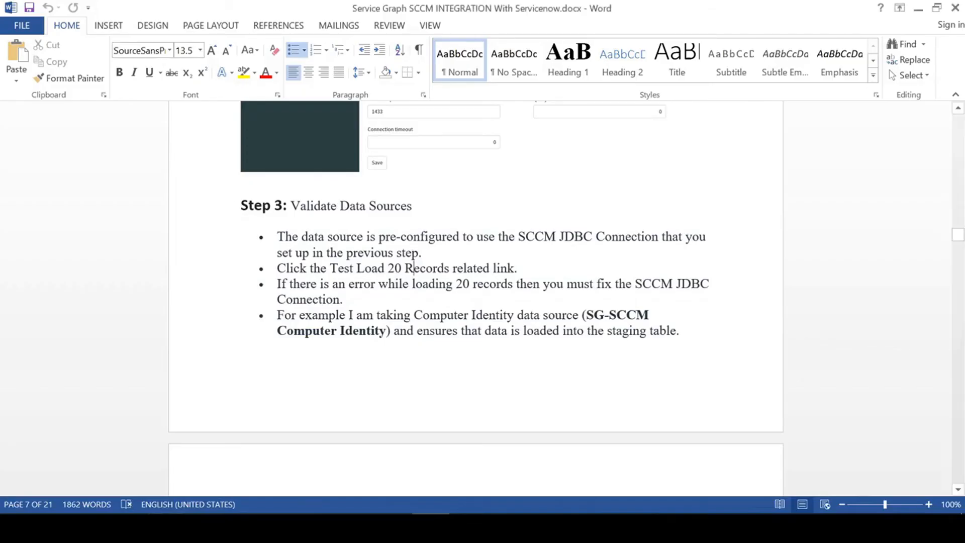
Switch to the Word document and review the Step 3 notes on the SCCM JDBC Connection and test loading records.
click(321, 206)
click(359, 283)
drag(518, 236, 658, 236)
click(521, 268)
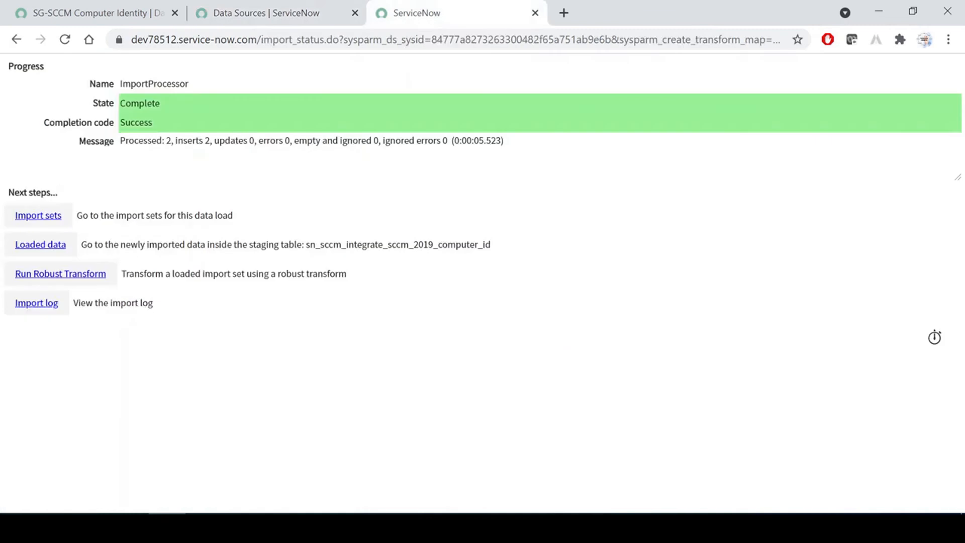
Check the test load's completion code and look at the Devices list in the SCCM virtual machine, dismissing the browser notification.
drag(152, 122, 119, 120)
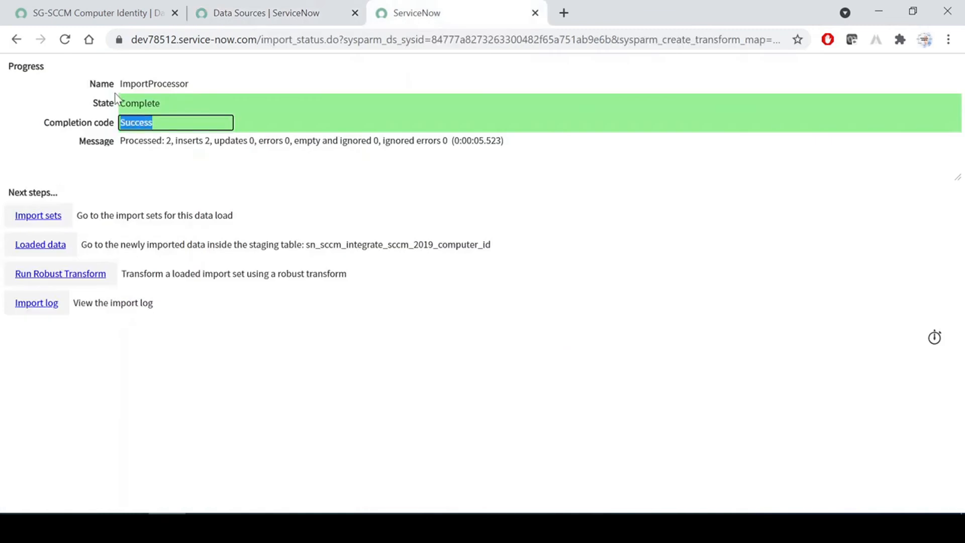
click(417, 216)
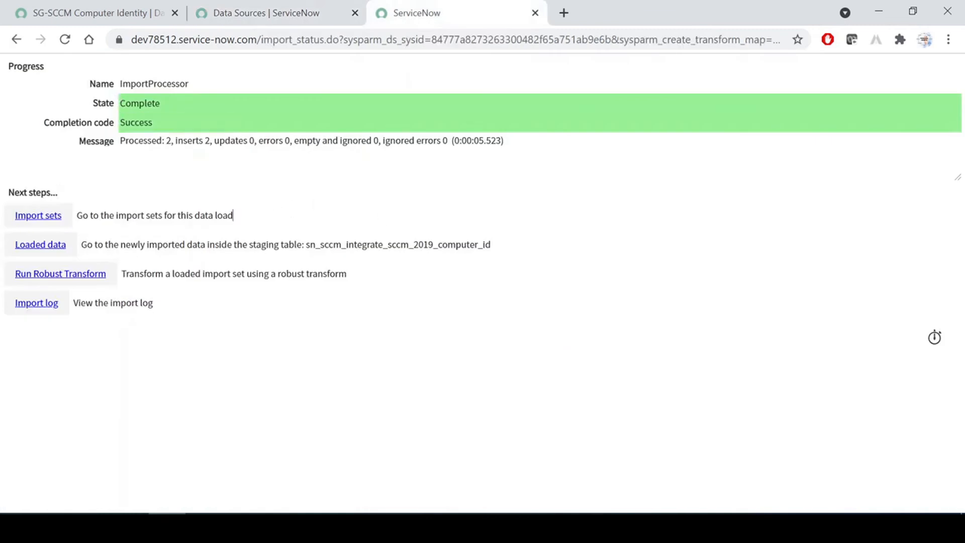
mouse_move(392, 517)
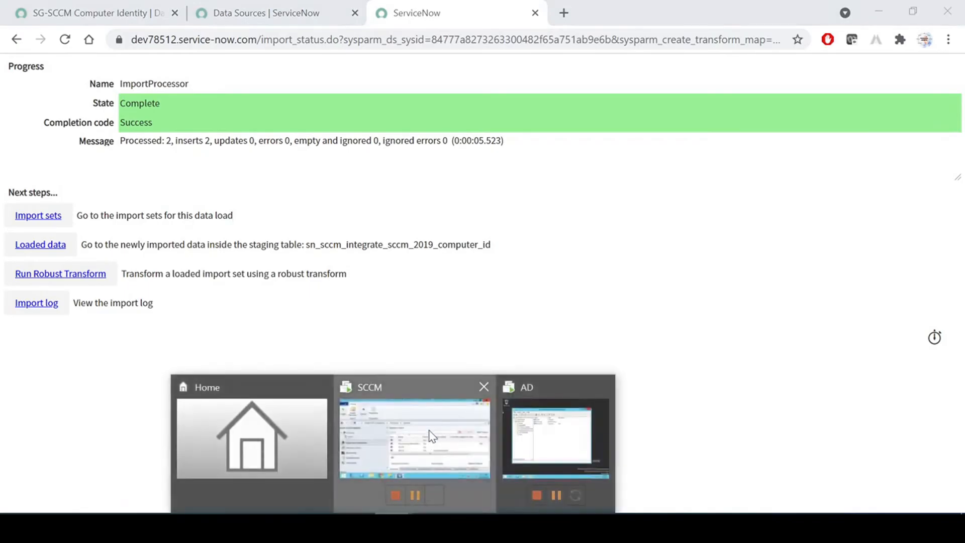
click(432, 430)
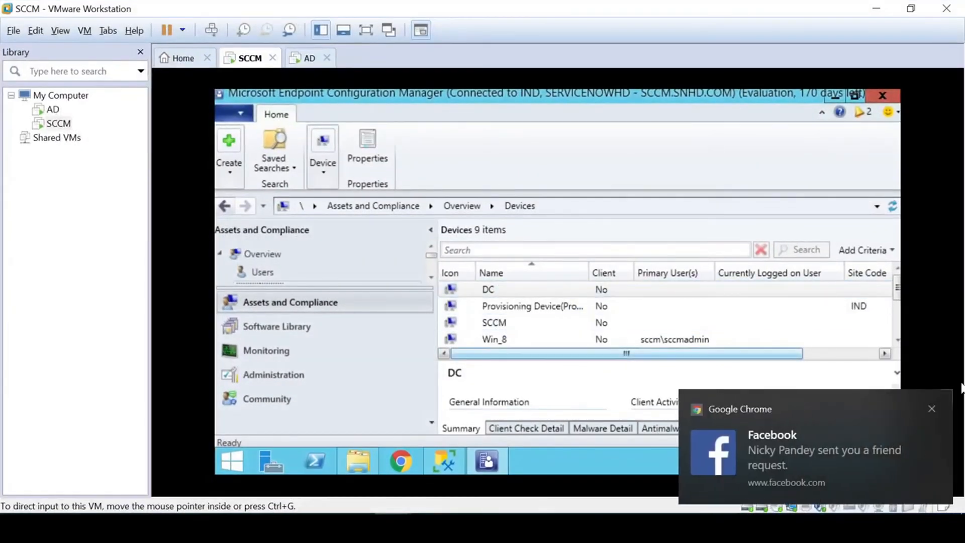
click(931, 410)
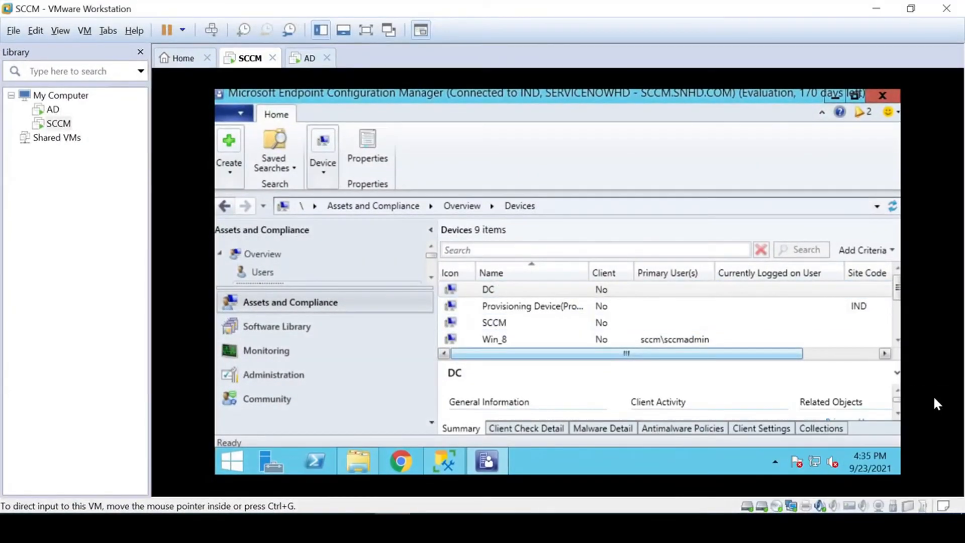
click(878, 9)
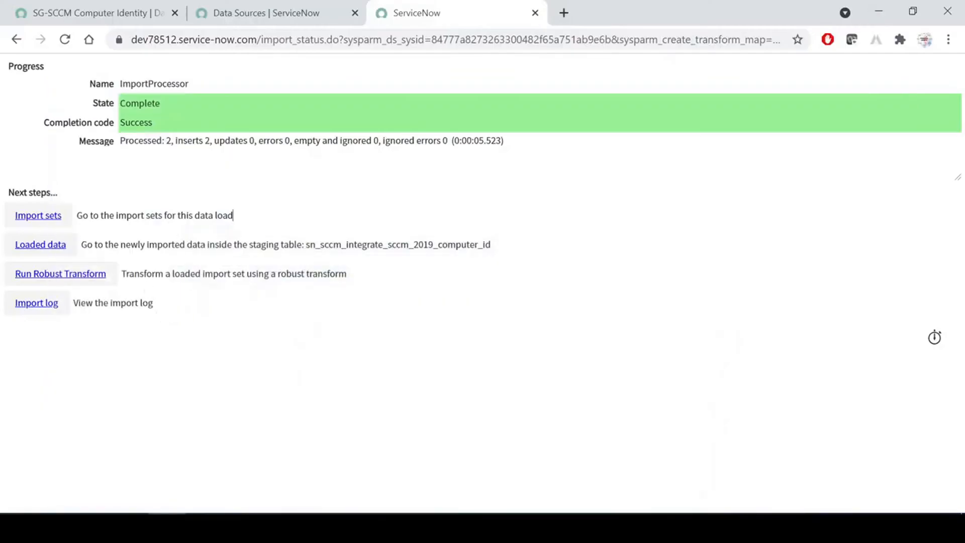
Switch to the Word document and review the Step 3 notes on validating data sources with SG-SCCM Computer Identity.
click(431, 527)
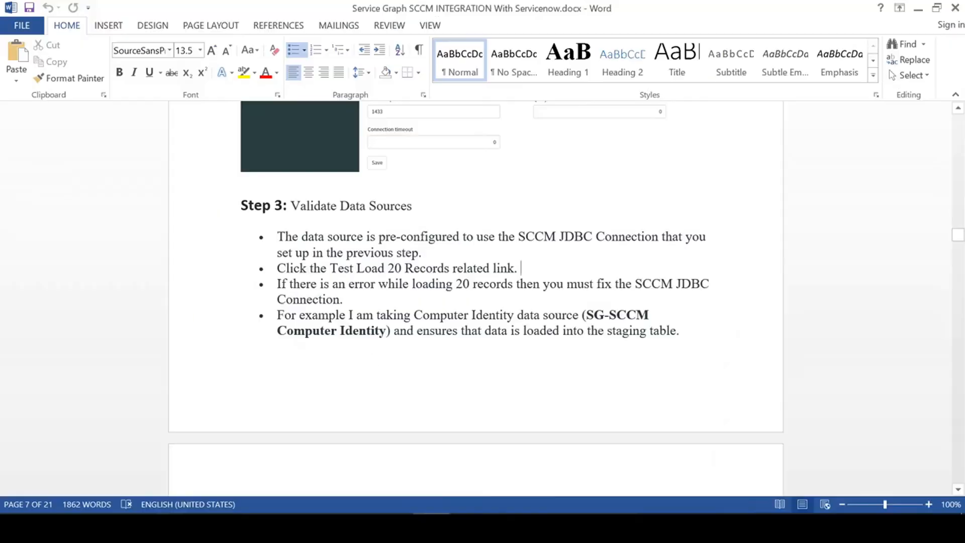
drag(278, 236, 381, 283)
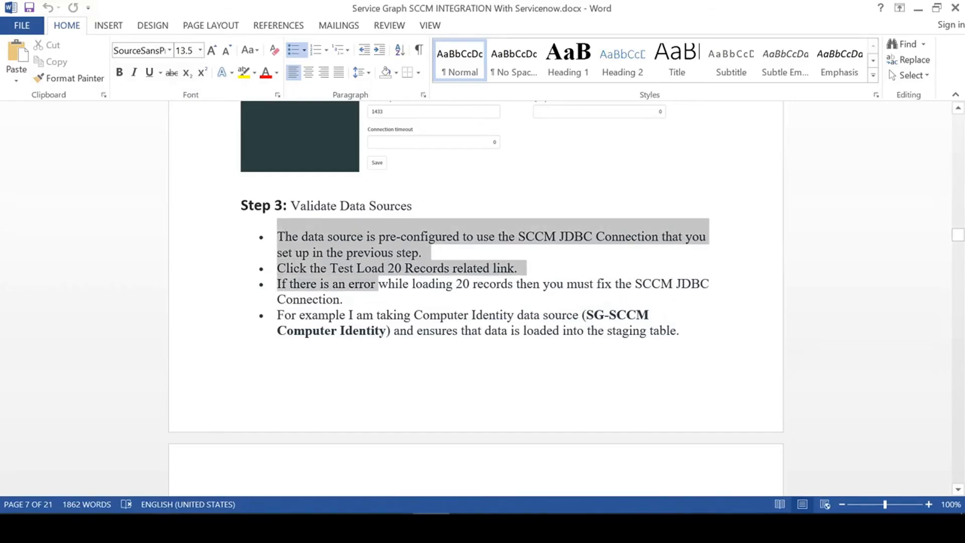
click(354, 268)
drag(329, 268, 452, 268)
click(343, 299)
scroll(343, 299, down, 1)
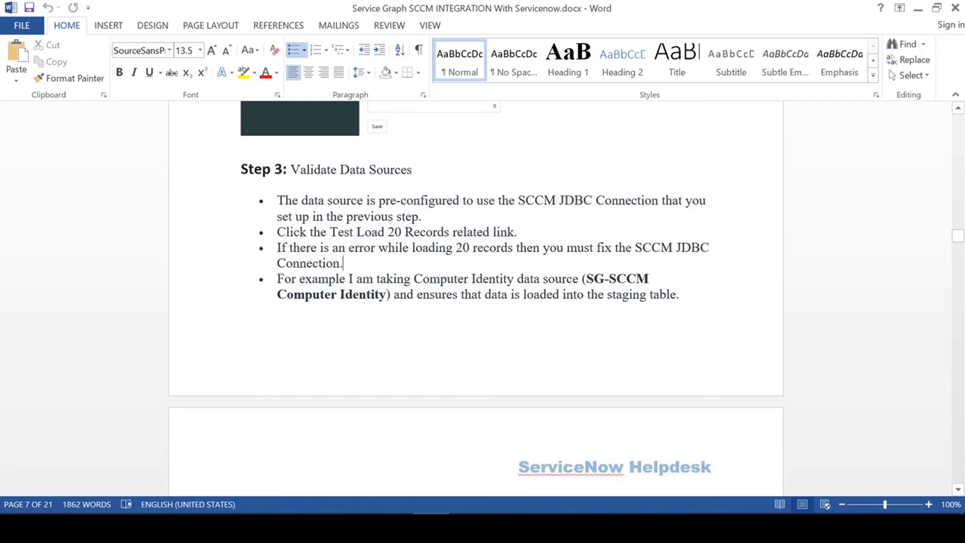
drag(586, 279, 603, 296)
click(435, 295)
drag(587, 280, 606, 296)
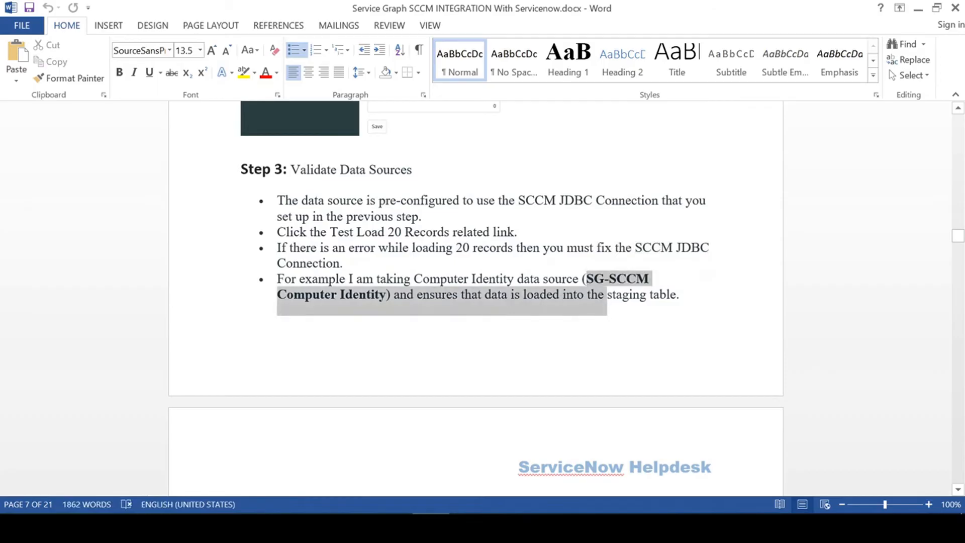
click(357, 294)
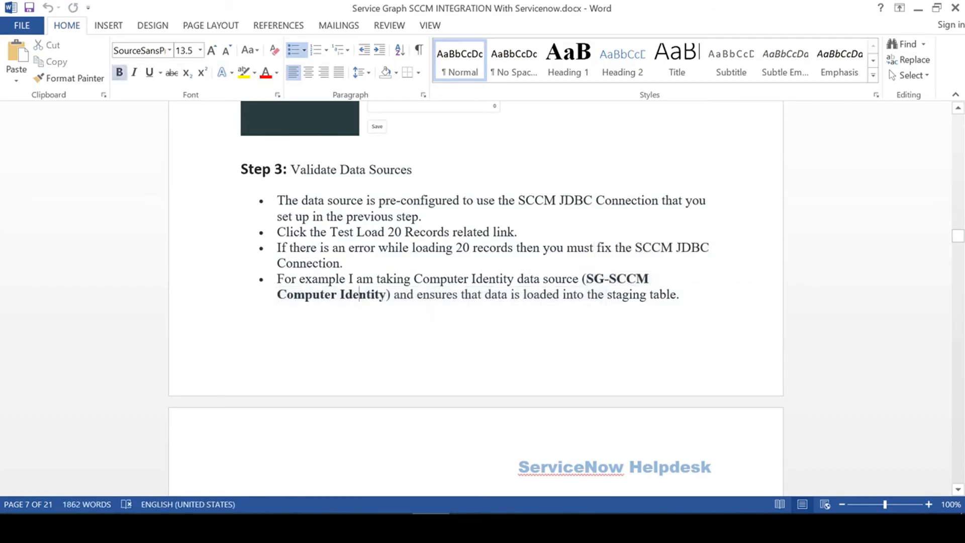
Read the Step 4 instructions on resetting the last run date time in the test load data source.
scroll(359, 293, down, 6)
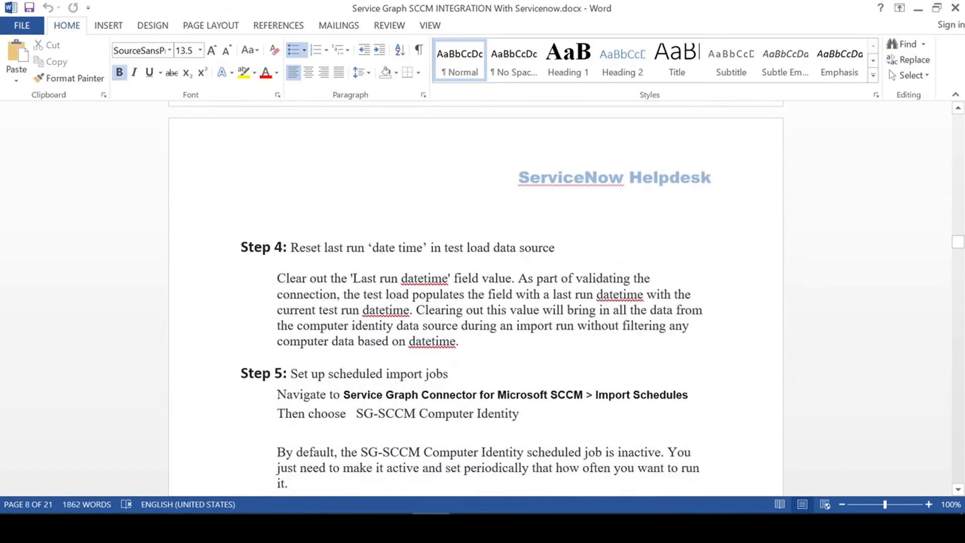
drag(290, 247, 431, 248)
click(393, 309)
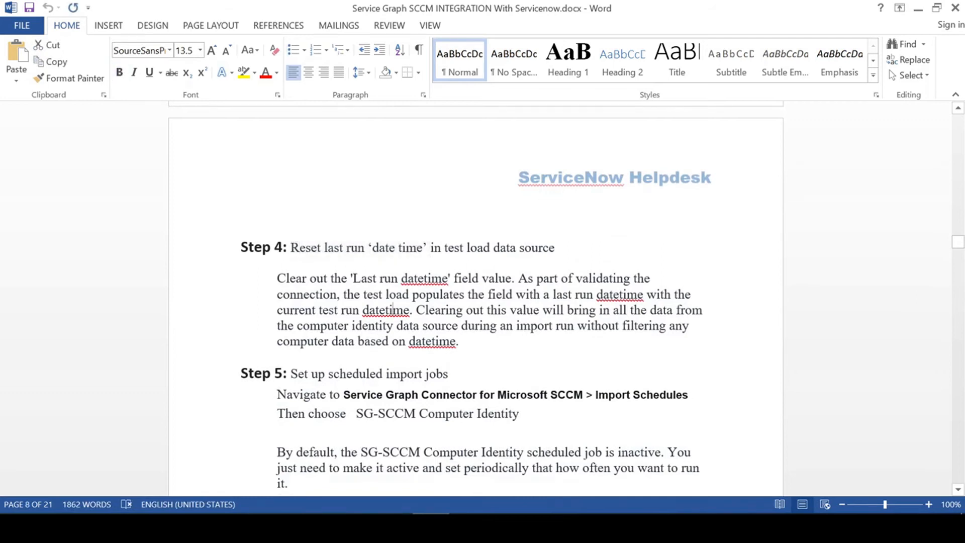
Switch to ServiceNow, open the SG-SCCM Computer Identity data source in a new tab and examine its Last run datetime field.
key(alt+Tab)
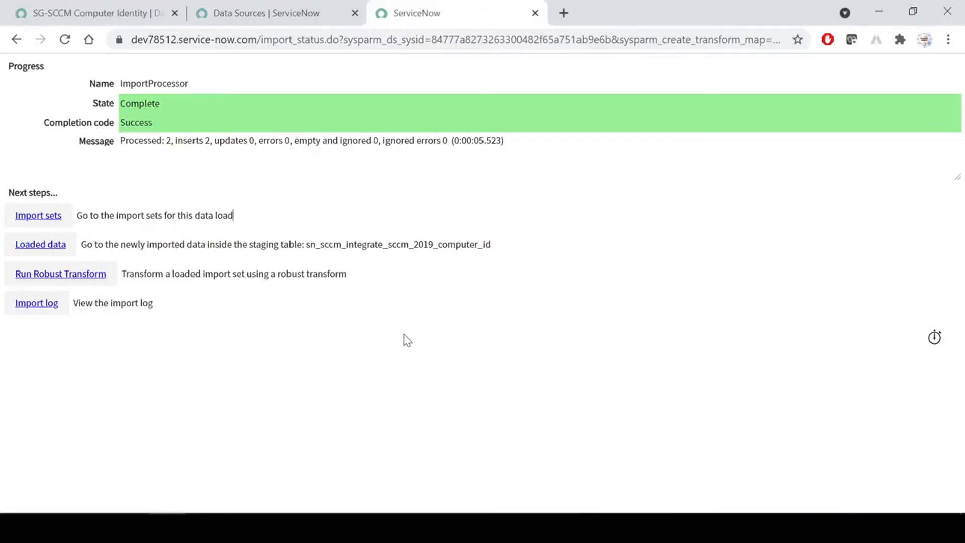
click(275, 9)
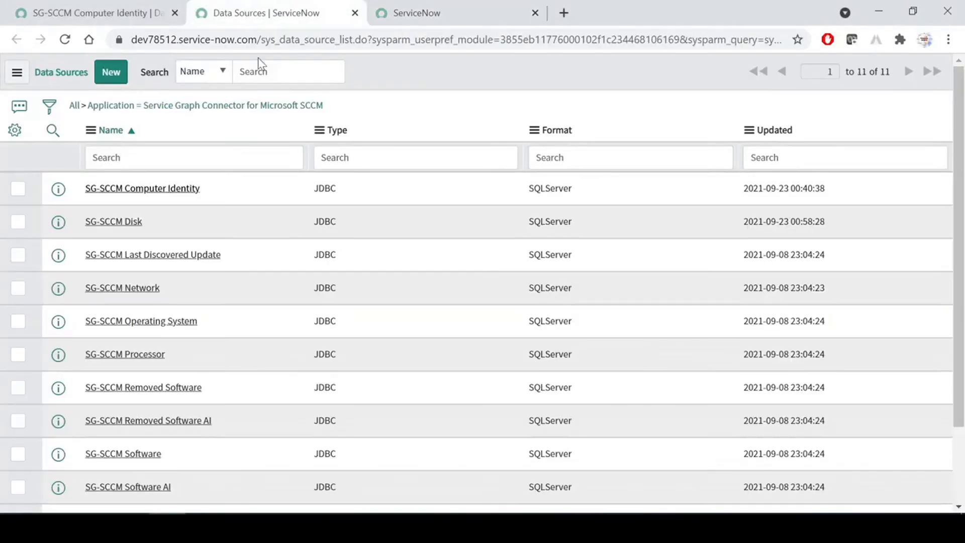
middle_click(168, 190)
click(465, 8)
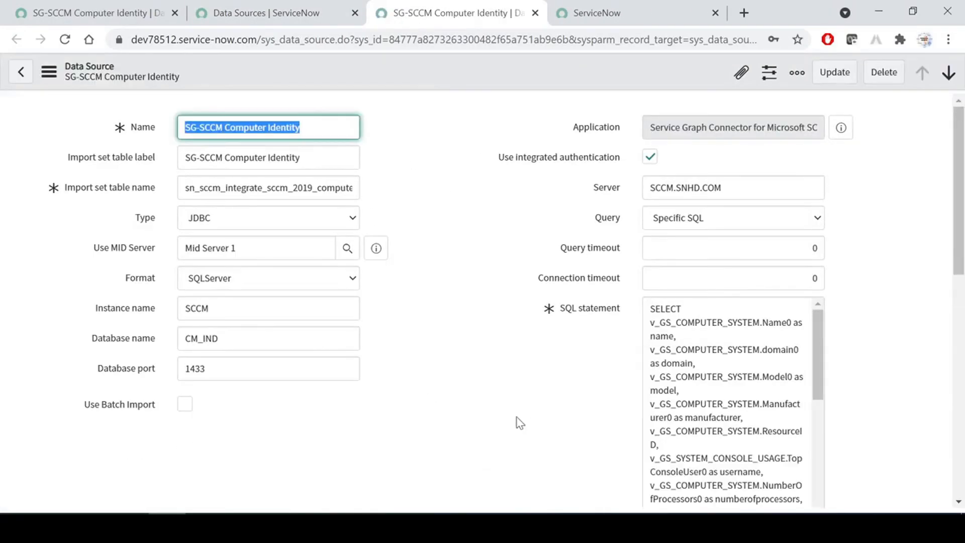
scroll(573, 432, down, 10)
scroll(579, 428, up, 2)
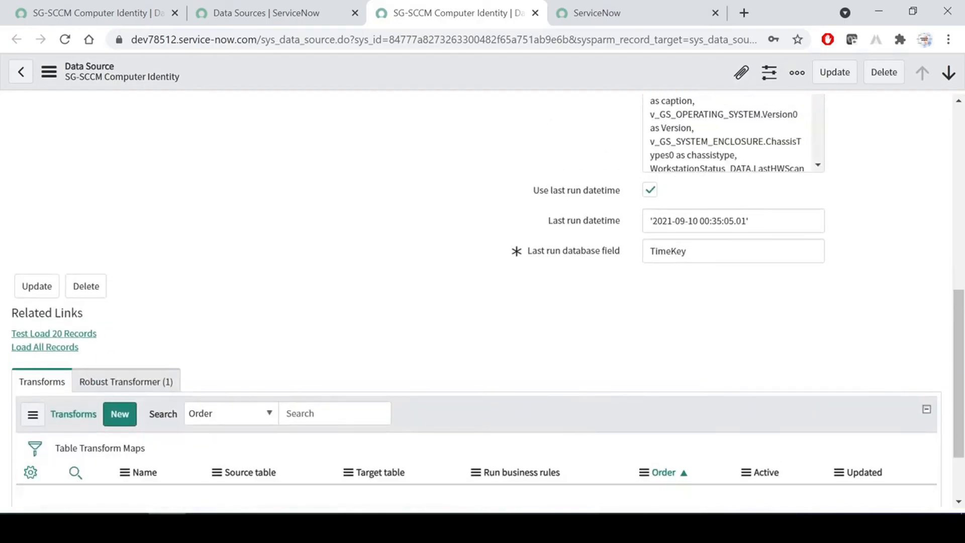
triple_click(653, 221)
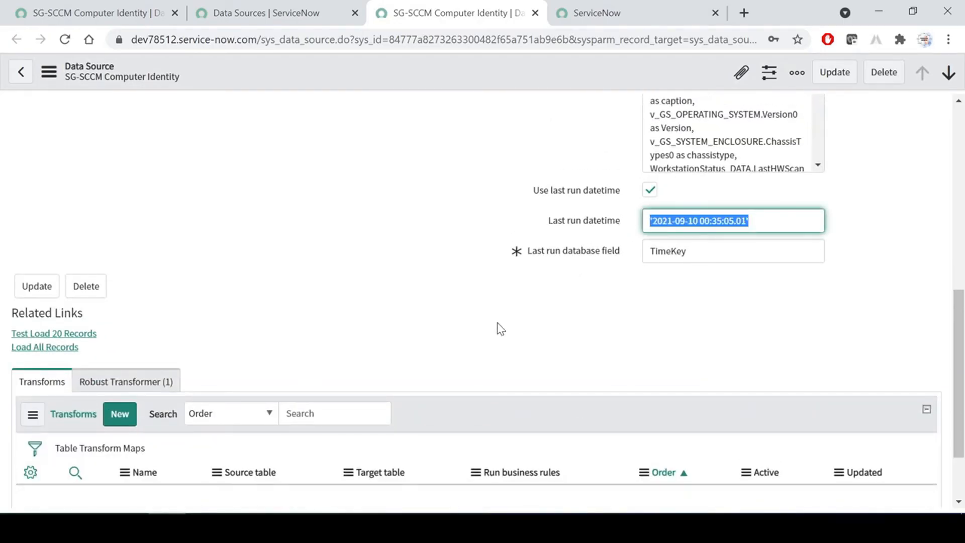
click(552, 337)
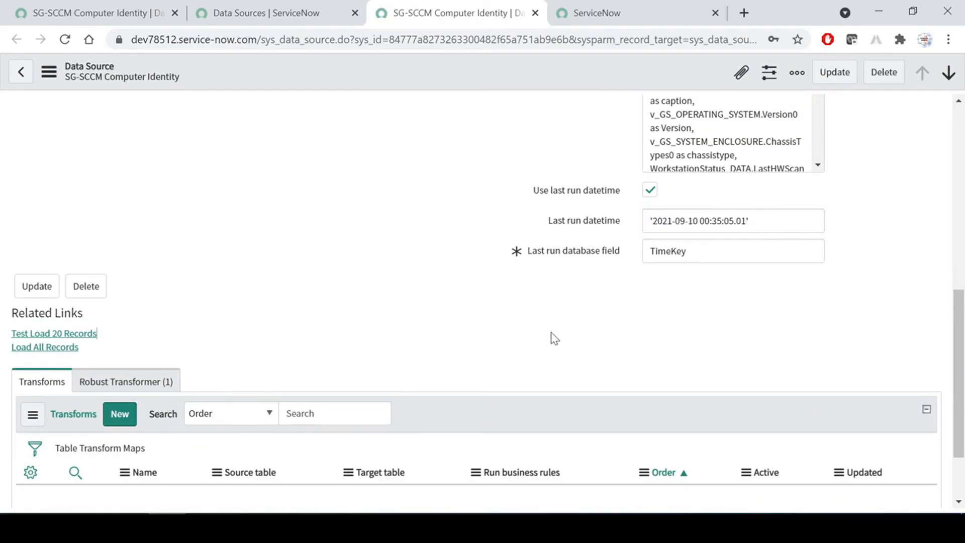
scroll(554, 338, up, 9)
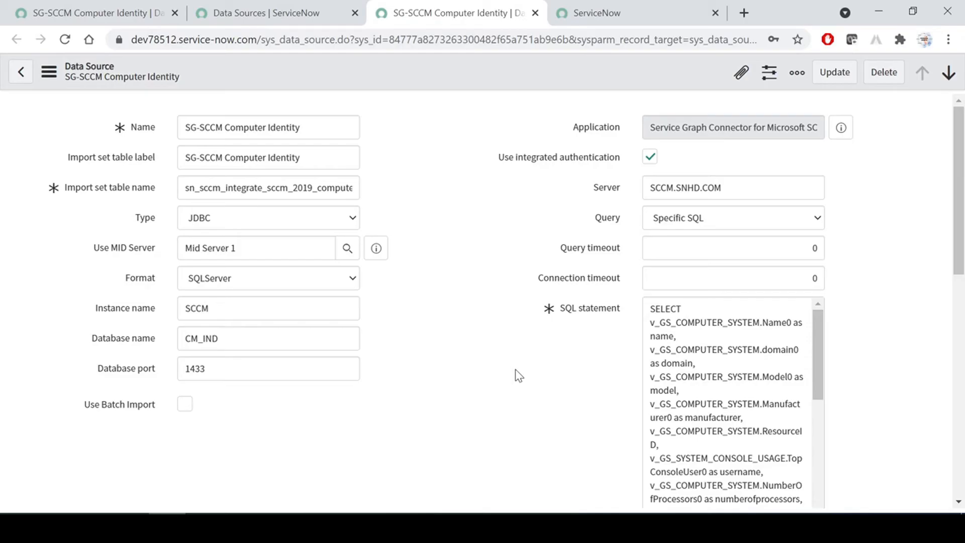
Switch back to the Word document and read the Step 5 instructions on setting up scheduled import jobs.
click(642, 10)
click(235, 12)
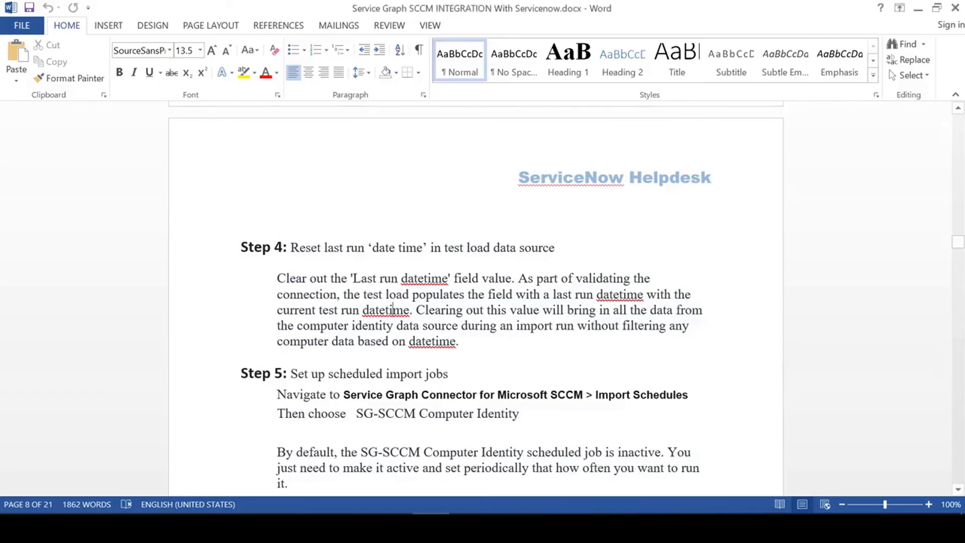
scroll(475, 300, down, 5)
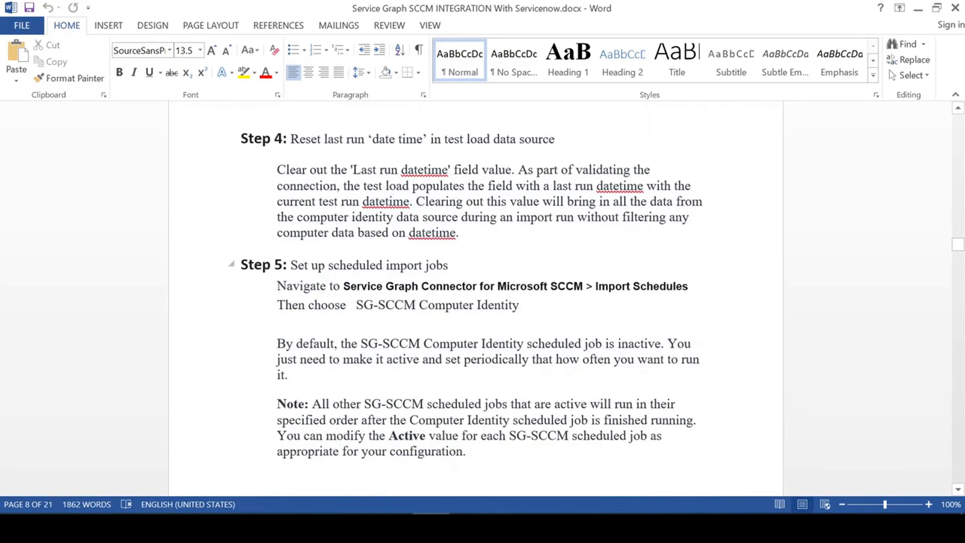
scroll(267, 342, down, 3)
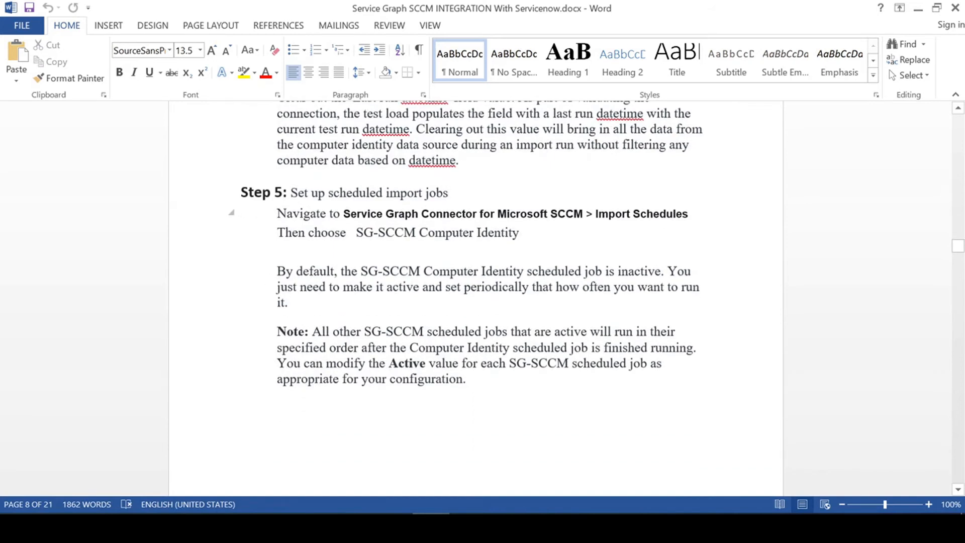
Return to ServiceNow and open the SCCM connector's Import Schedules list in a new tab.
key(alt+Tab)
click(118, 6)
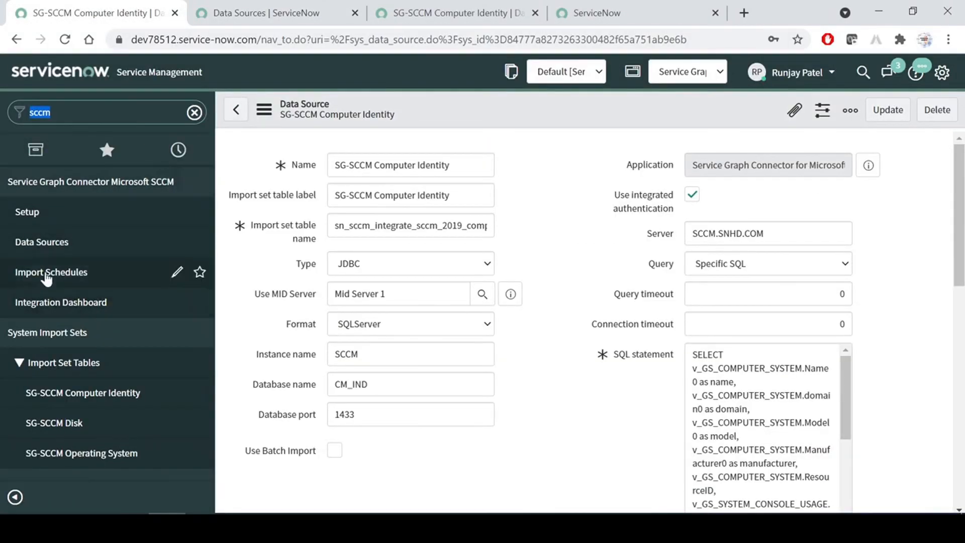
middle_click(49, 275)
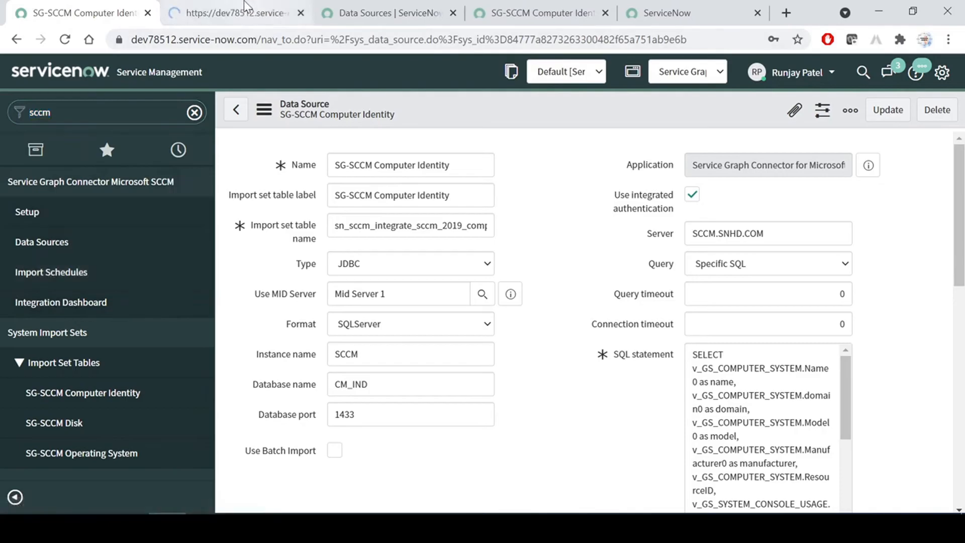
click(246, 7)
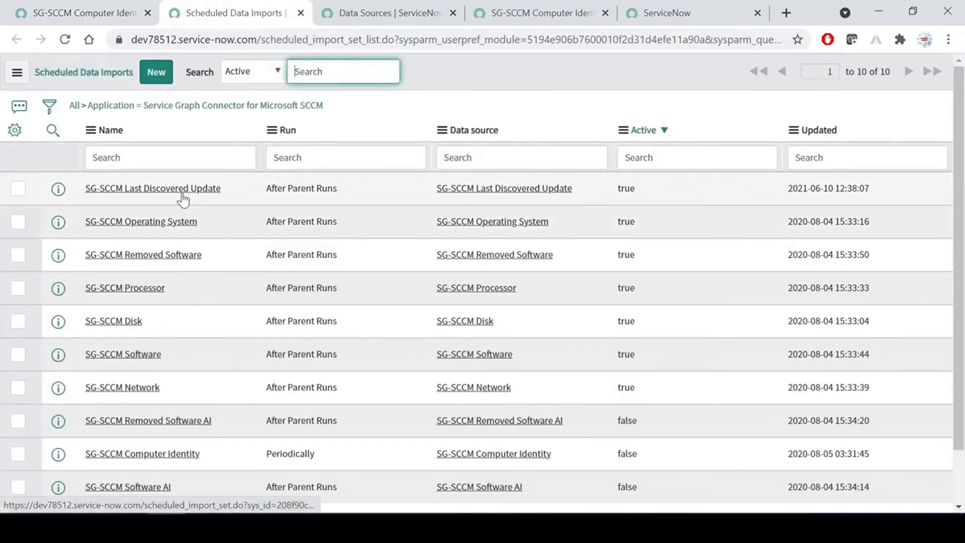
Open Import Schedules in another new tab and check the Run setting of the SG-SCCM Computer Identity import.
click(111, 11)
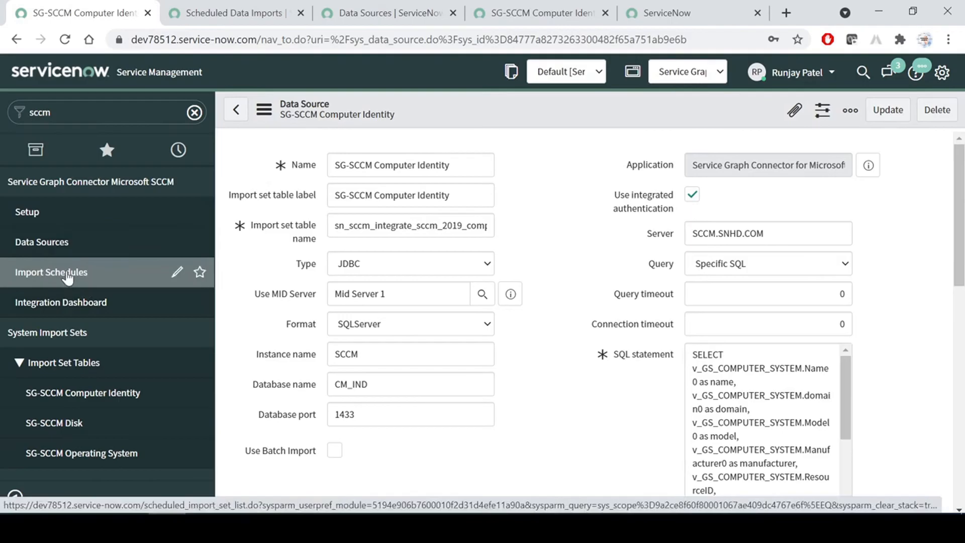
middle_click(67, 277)
click(327, 13)
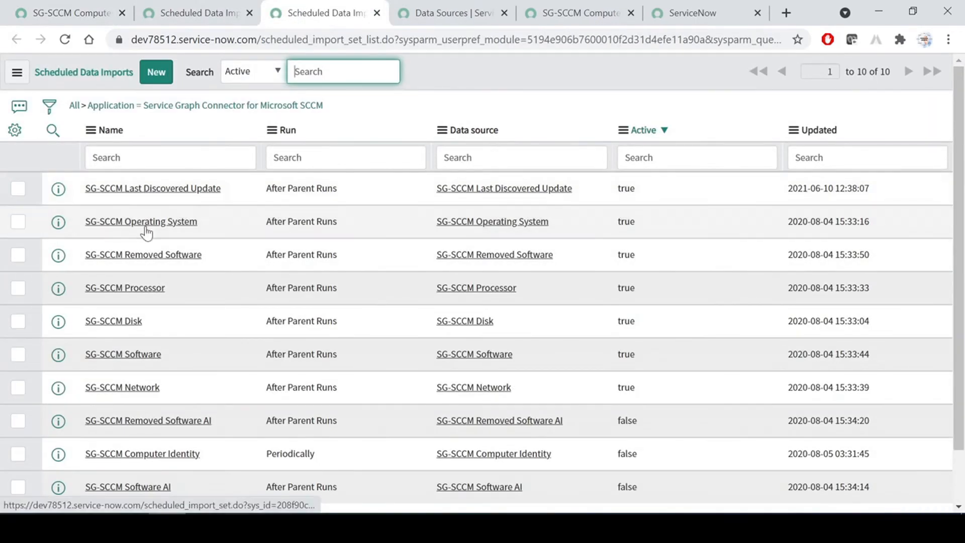
scroll(145, 301, down, 2)
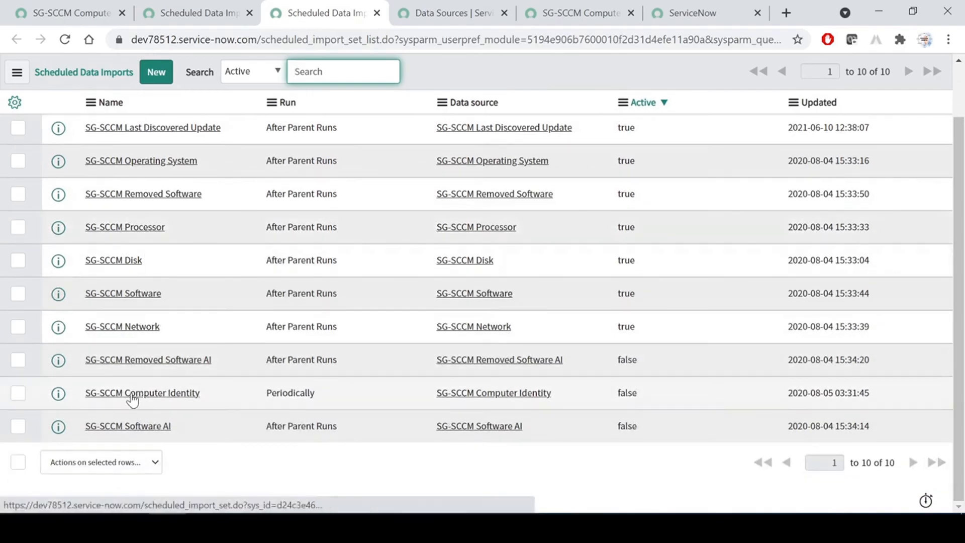
drag(255, 393, 314, 393)
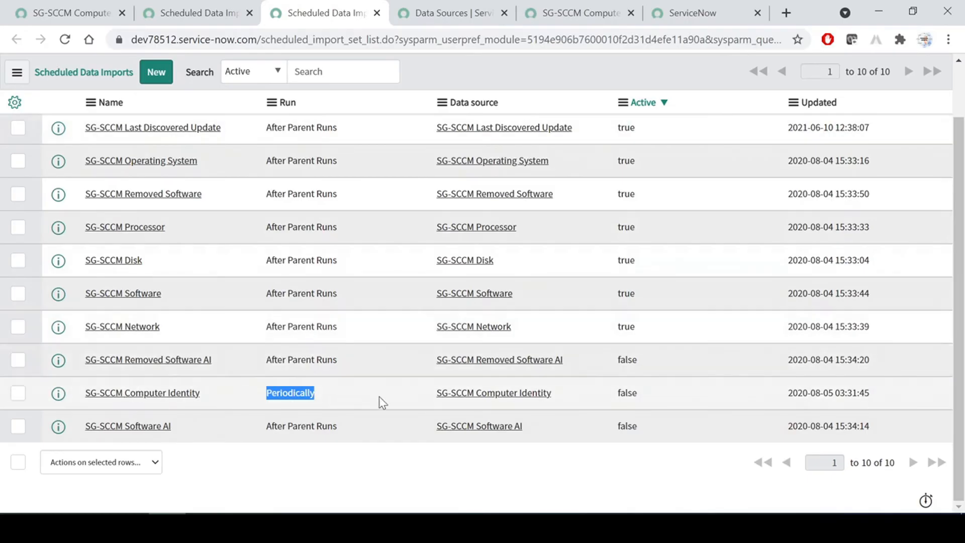
click(362, 401)
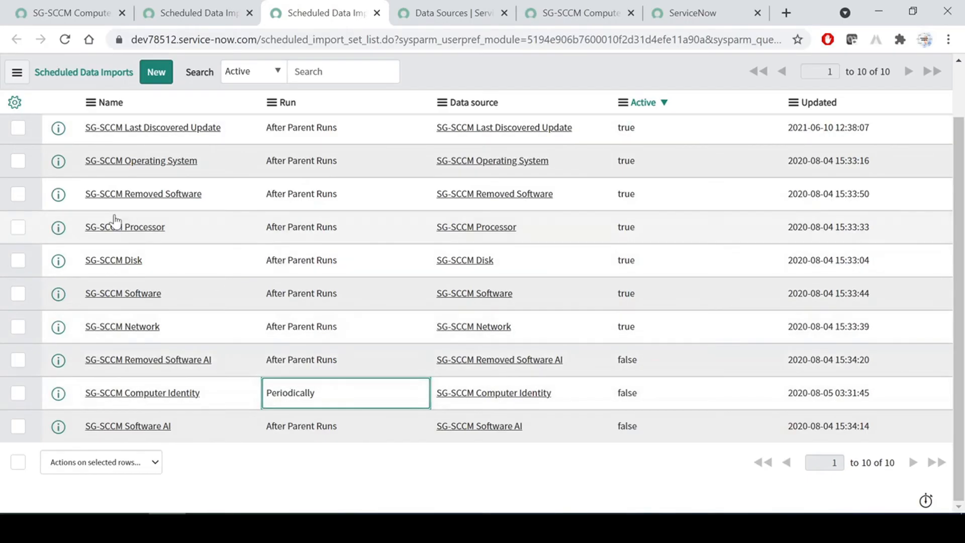
Open the SG-SCCM Computer Identity scheduled data import in a new tab and review its settings.
middle_click(158, 395)
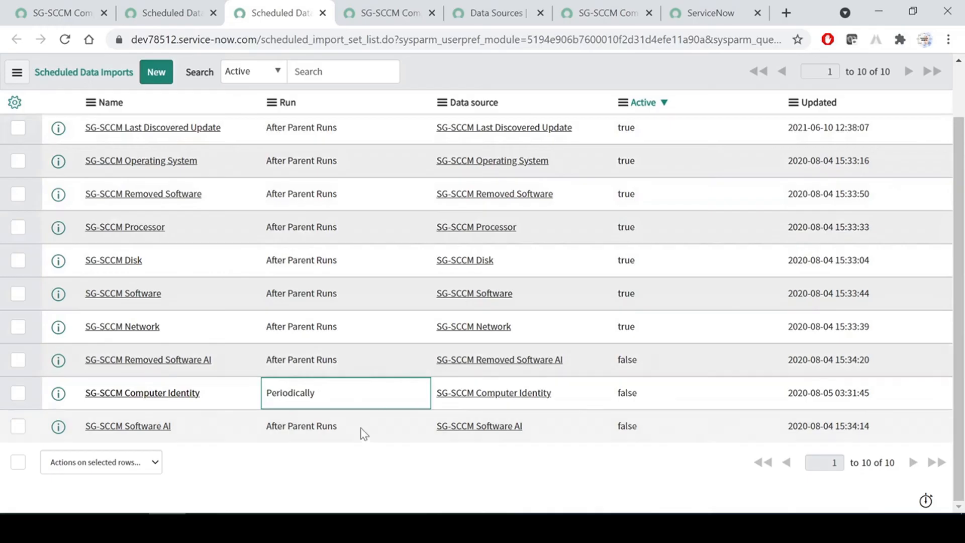
drag(213, 396, 96, 393)
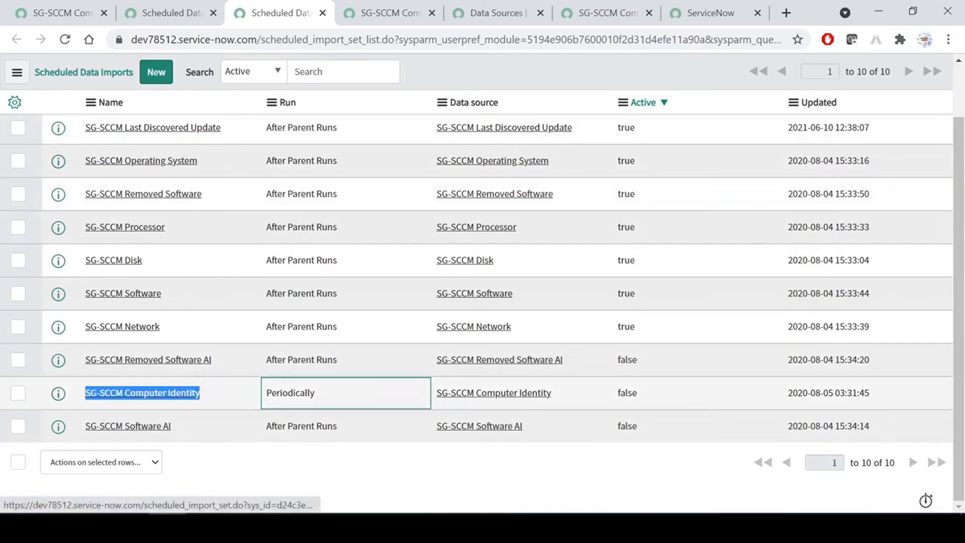
click(393, 13)
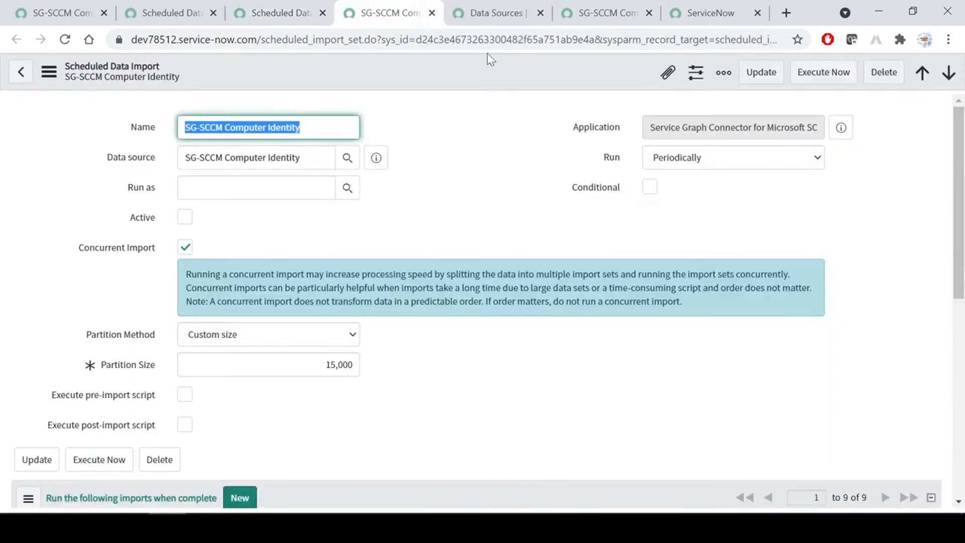
scroll(58, 318, down, 1)
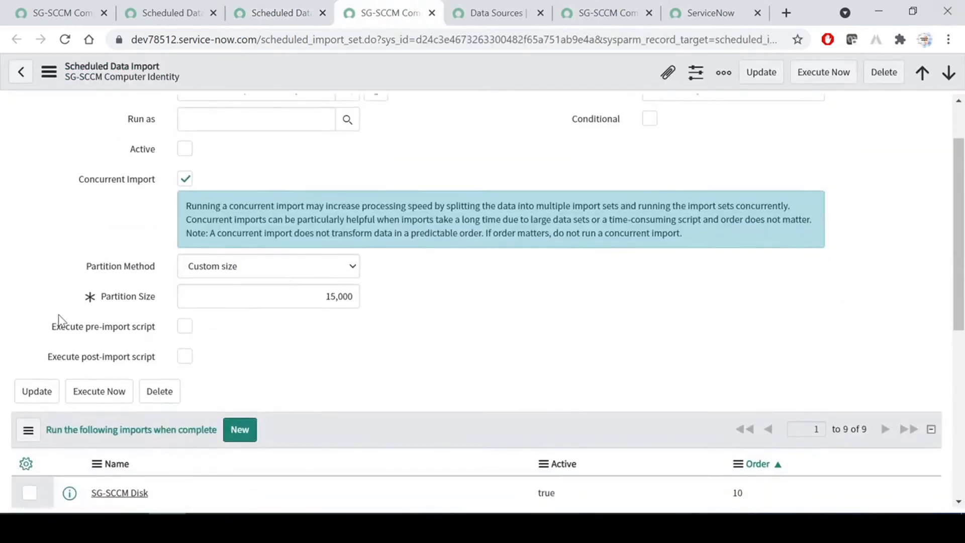
Review the imports that run after the SG-SCCM Computer Identity scheduled import, checking their names, Active values and order.
scroll(436, 343, down, 3)
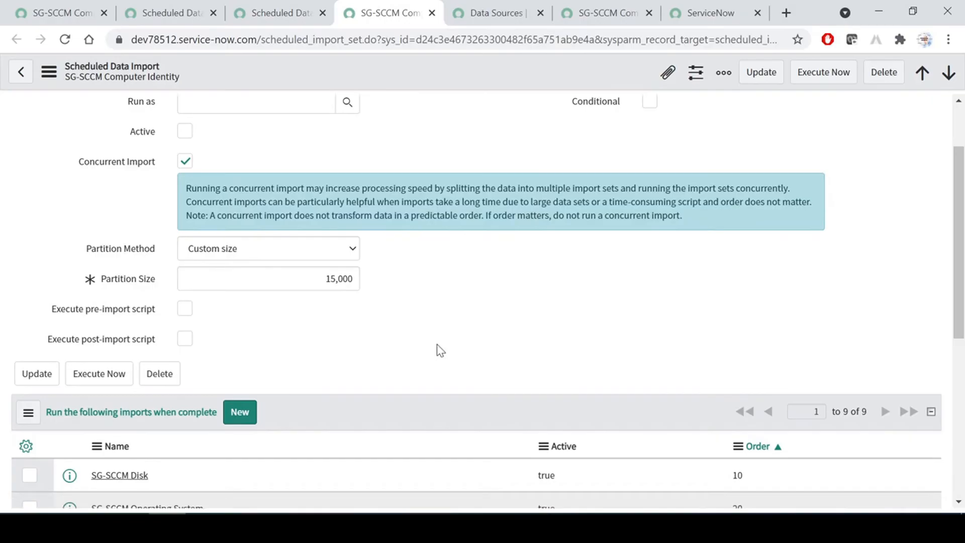
scroll(397, 358, down, 4)
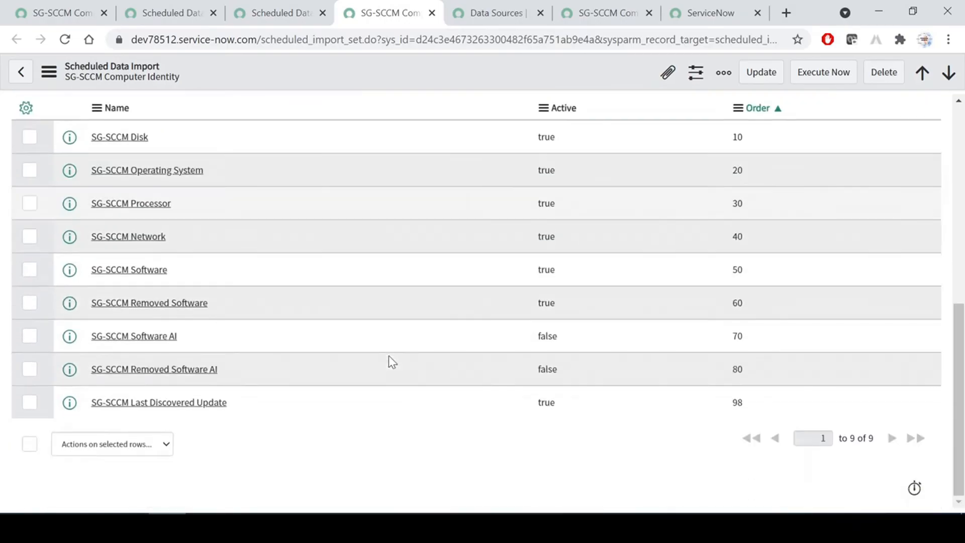
scroll(401, 261, up, 6)
scroll(400, 261, up, 3)
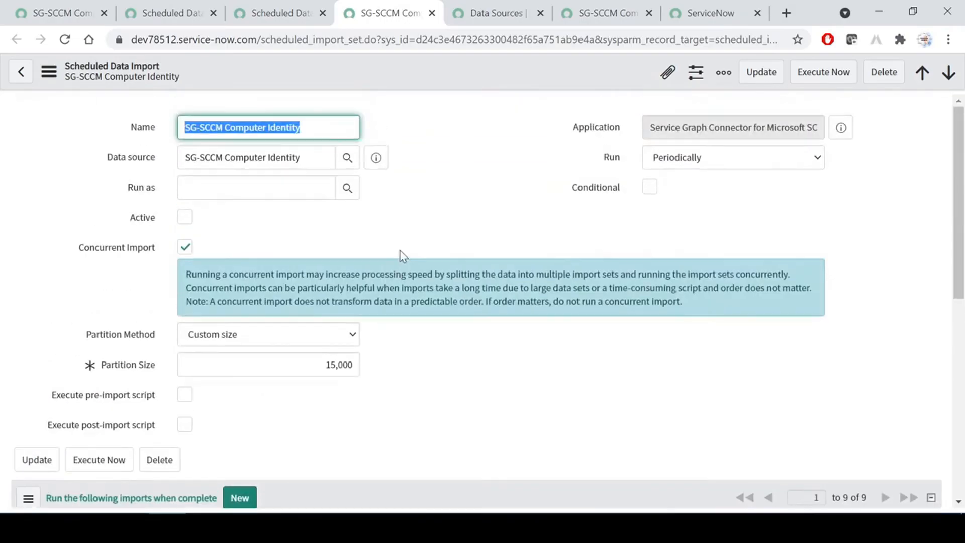
click(449, 180)
scroll(55, 402, down, 5)
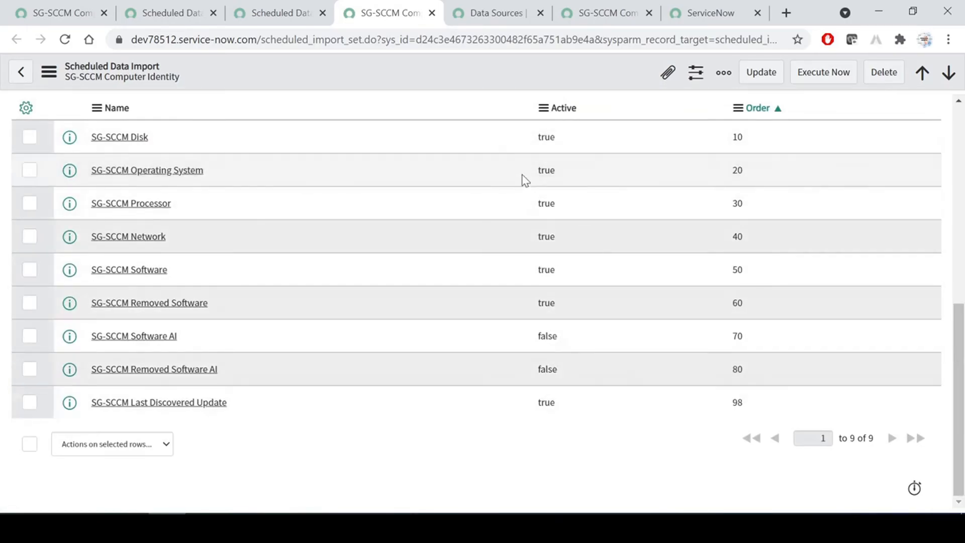
drag(168, 140, 71, 137)
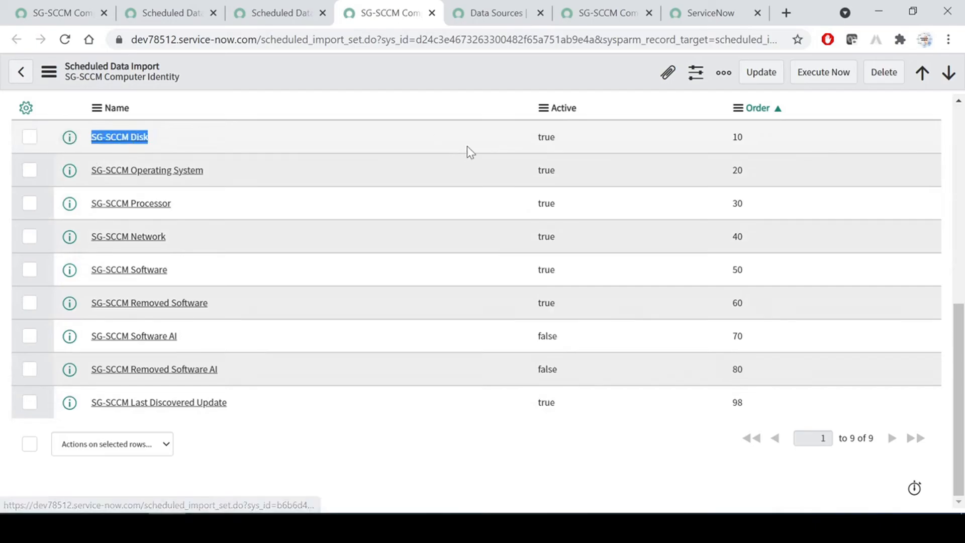
double_click(544, 138)
scroll(463, 240, up, 10)
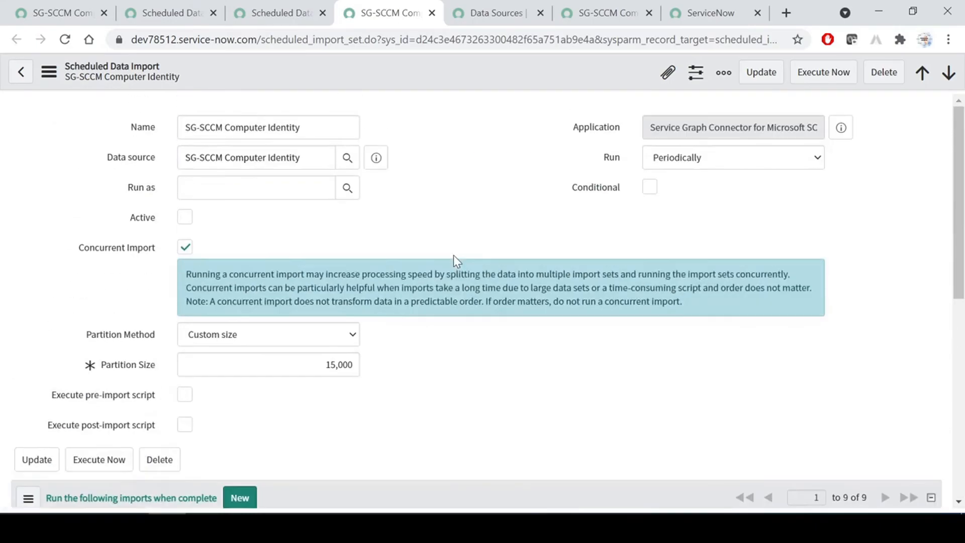
Toggle the scheduled import's Active option on and off to examine its Repeat Interval and Starting fields.
click(185, 217)
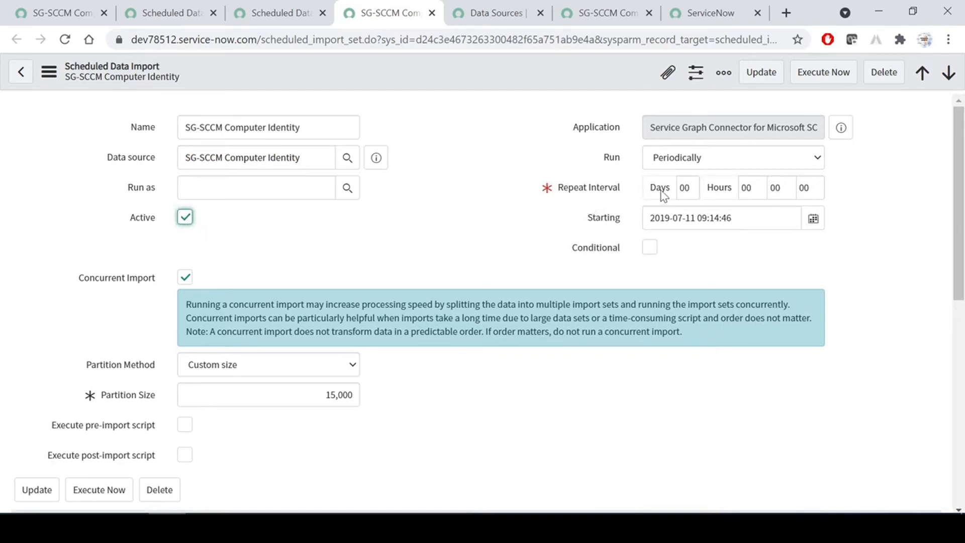
click(185, 218)
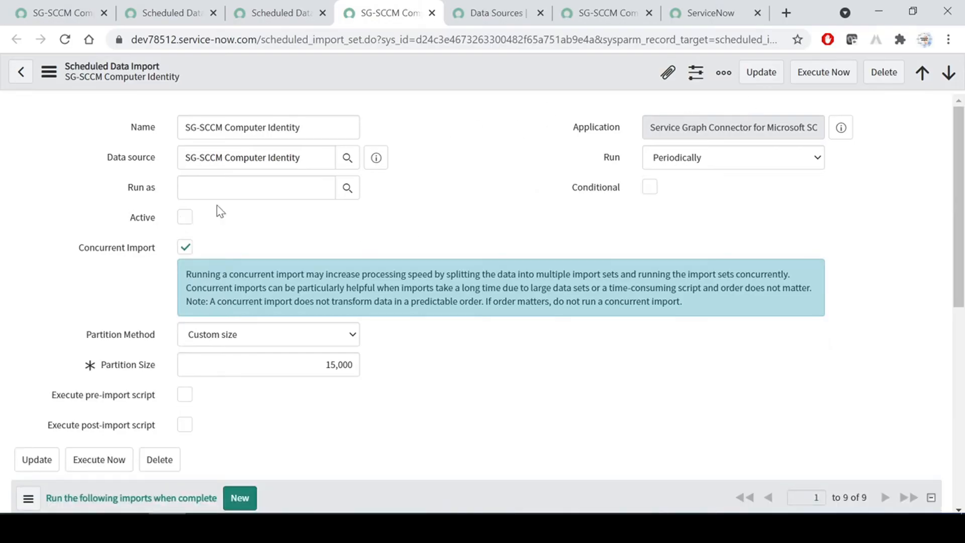
click(184, 220)
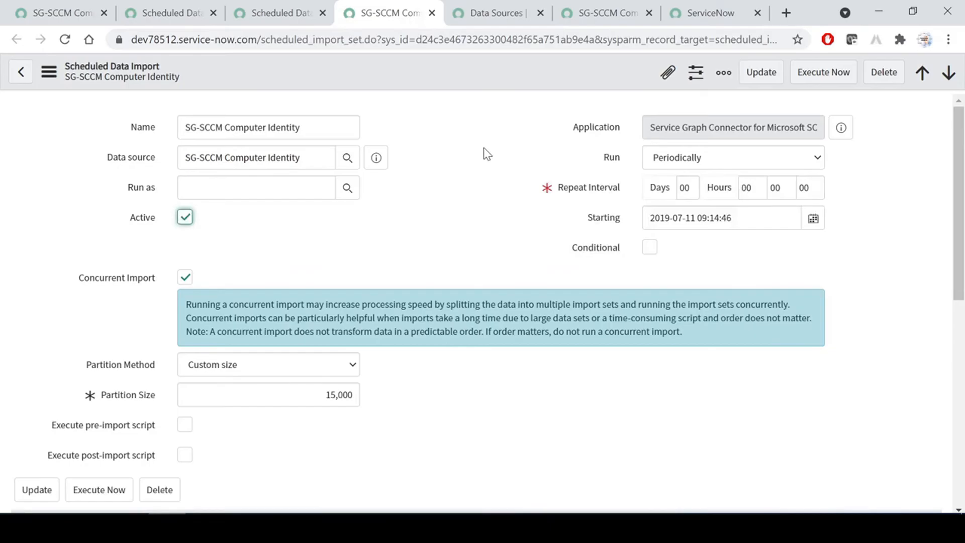
click(184, 218)
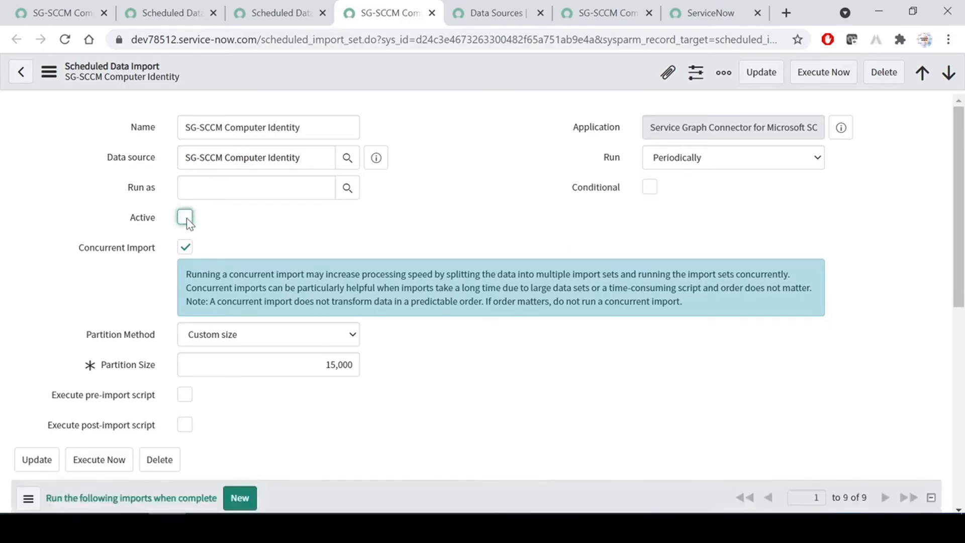
click(185, 218)
click(185, 218)
click(185, 218)
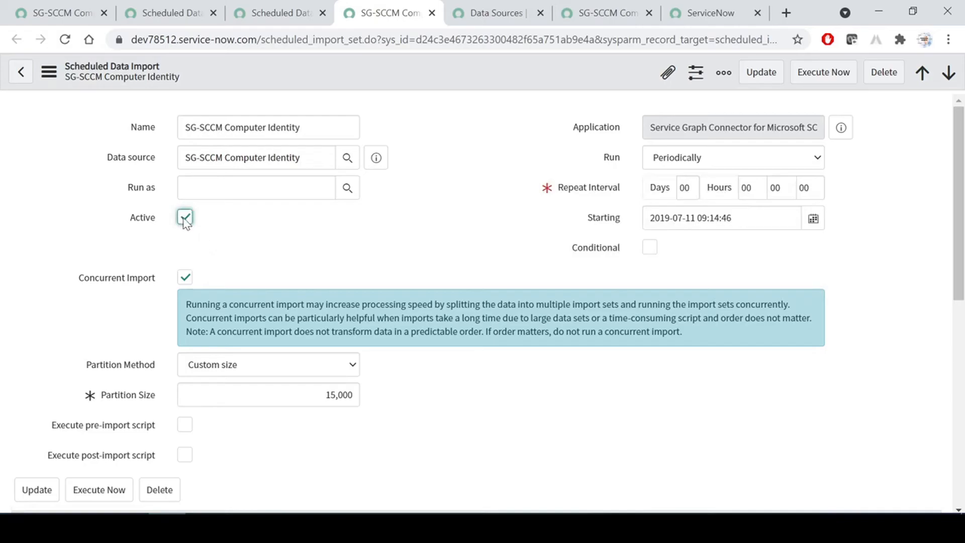
click(185, 218)
Open the SG-SCCM Computer Identity data source in a new tab and close its older tab and the import progress tab.
click(495, 12)
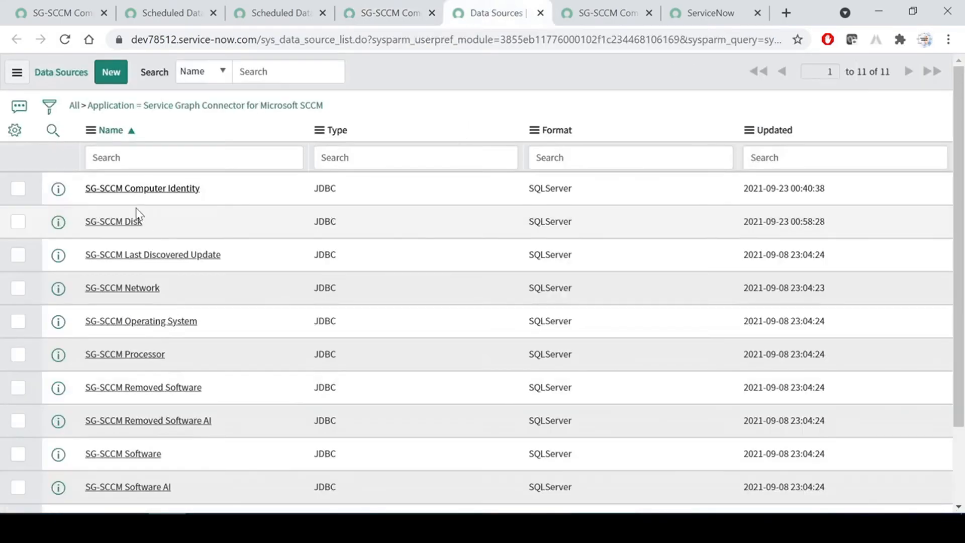
ctrl+click(159, 189)
click(532, 13)
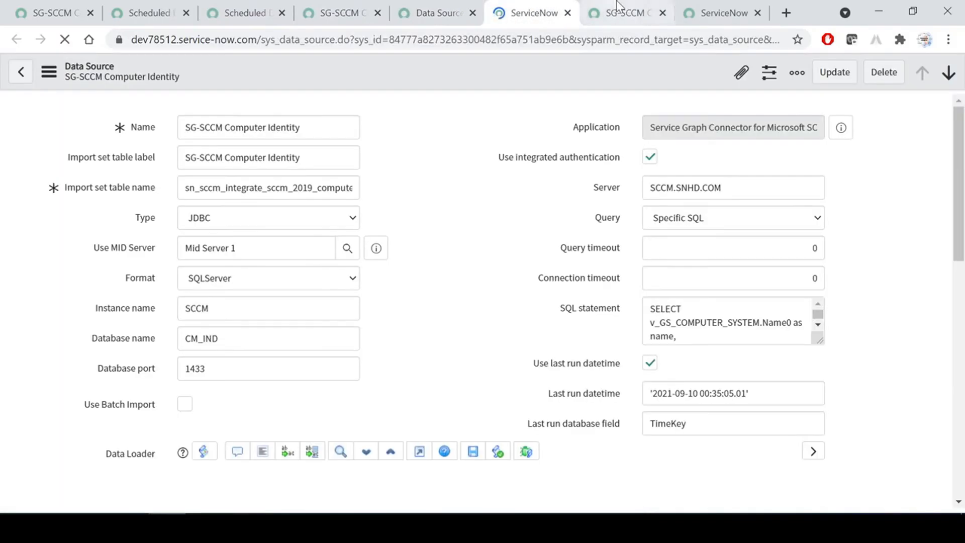
click(662, 12)
click(658, 21)
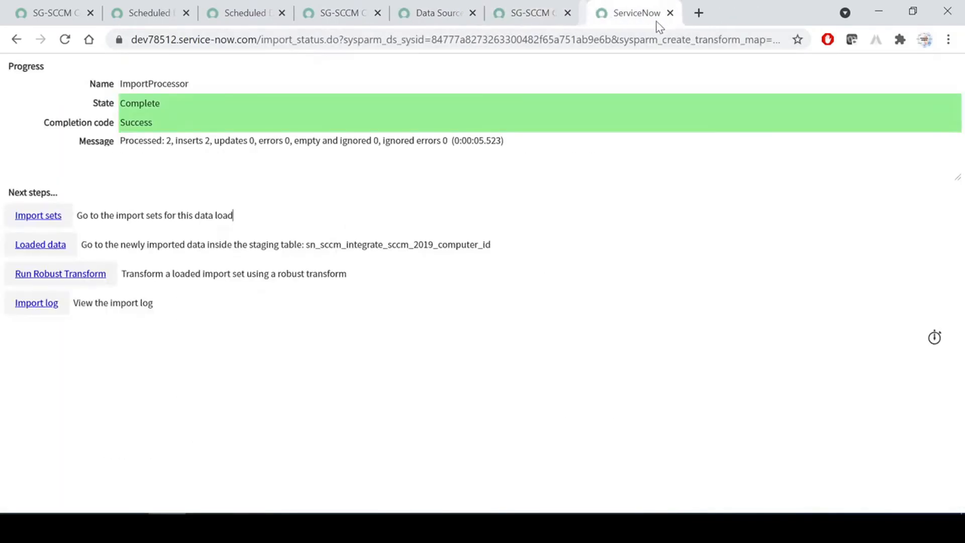
click(670, 13)
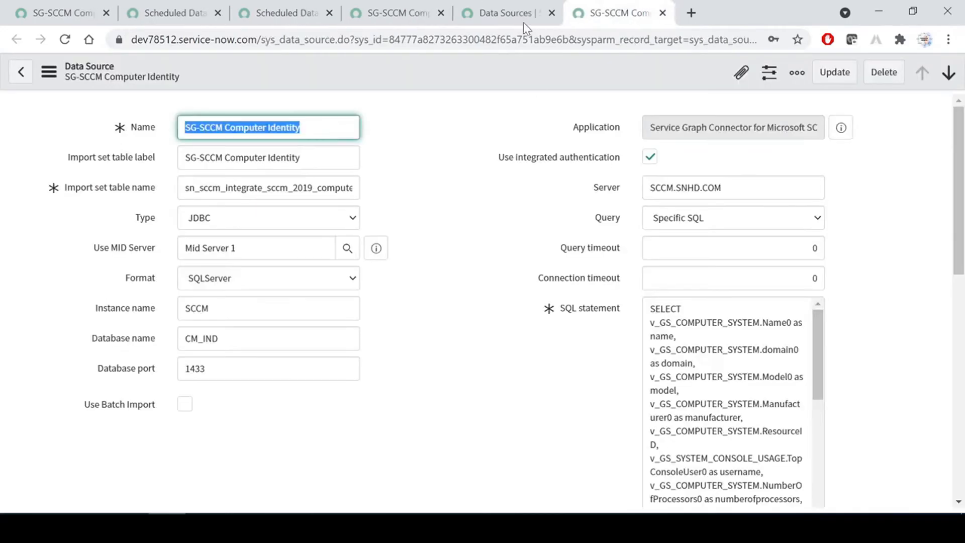
Close the duplicate Scheduled Data Imports list and the Computer Identity scheduled import, and return to the main ServiceNow page.
click(280, 1)
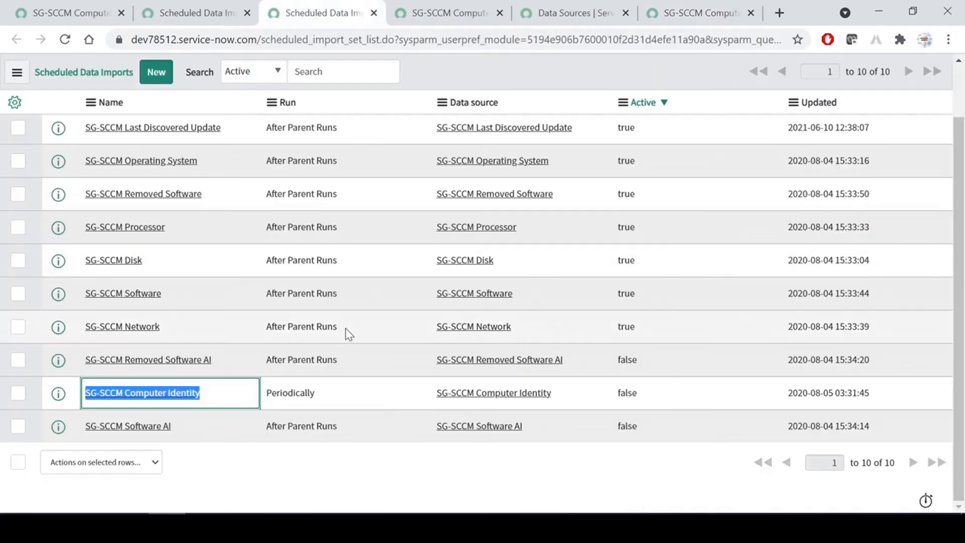
click(206, 13)
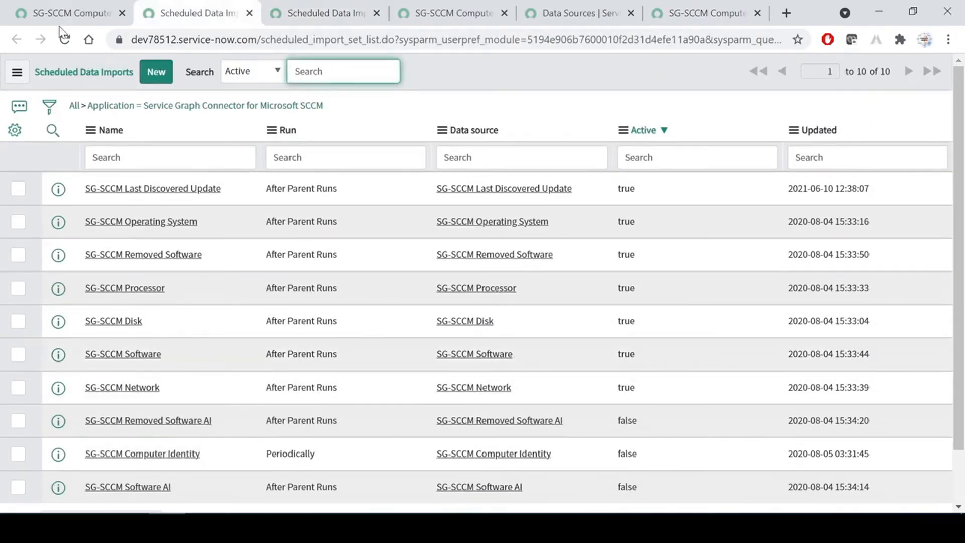
click(249, 12)
click(304, 12)
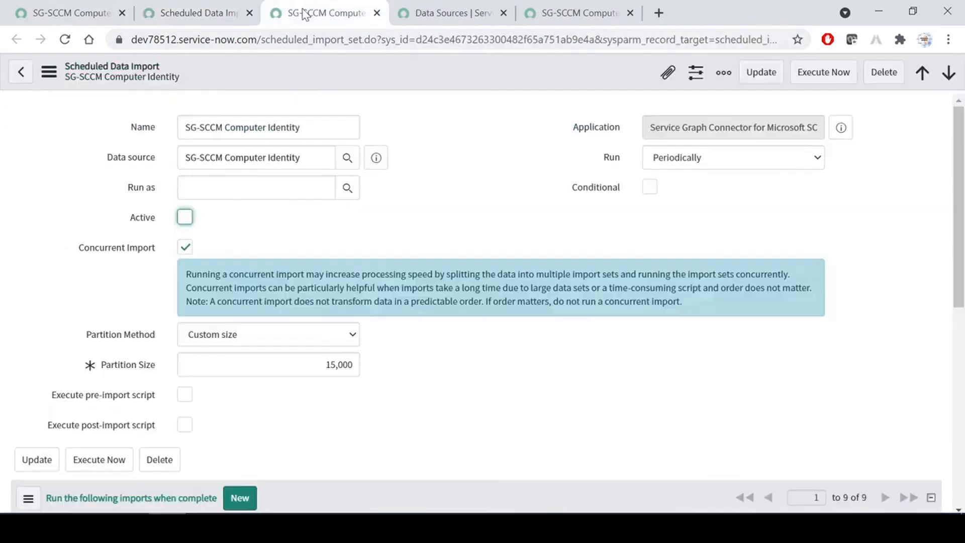
click(376, 13)
click(90, 13)
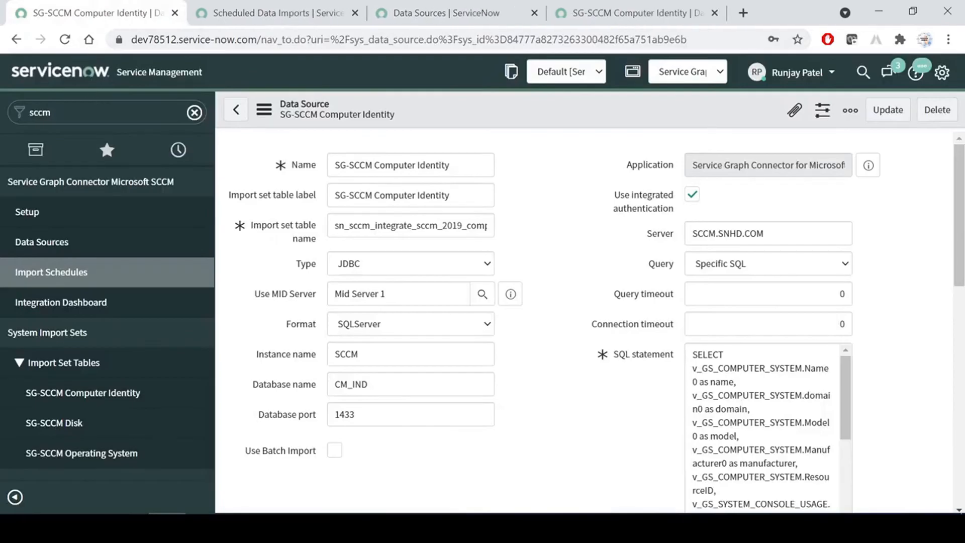
Open the Configuration Items table in a new tab from the navigator with cmdb_ci.LIST.
click(90, 112)
key(BackSpace)
key(BackSpace)
key(BackSpace)
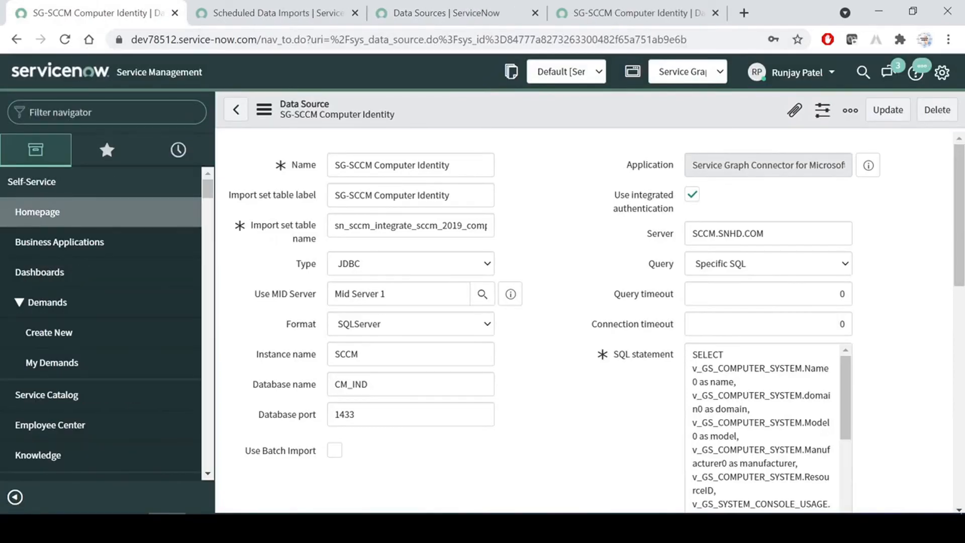
text(cmdb_c)
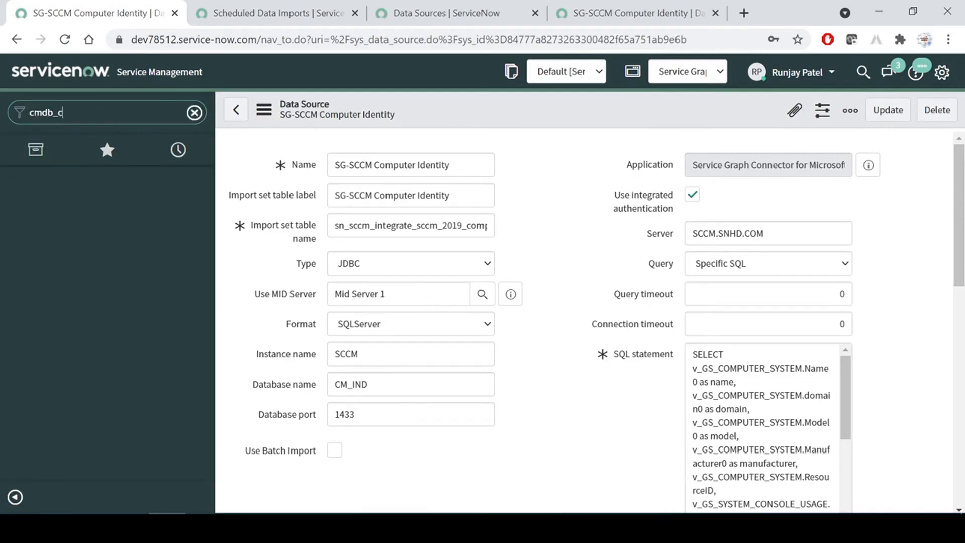
text(i.LIST)
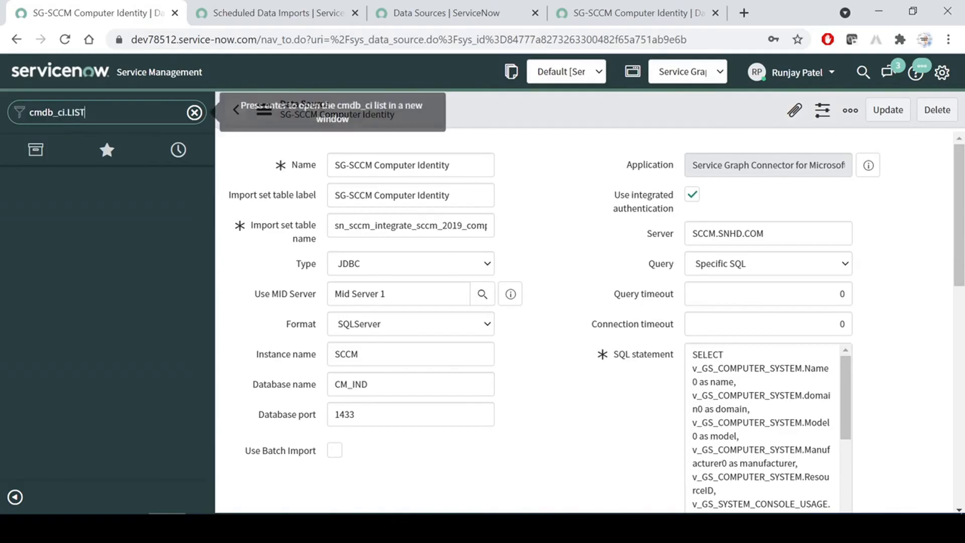
key(Return)
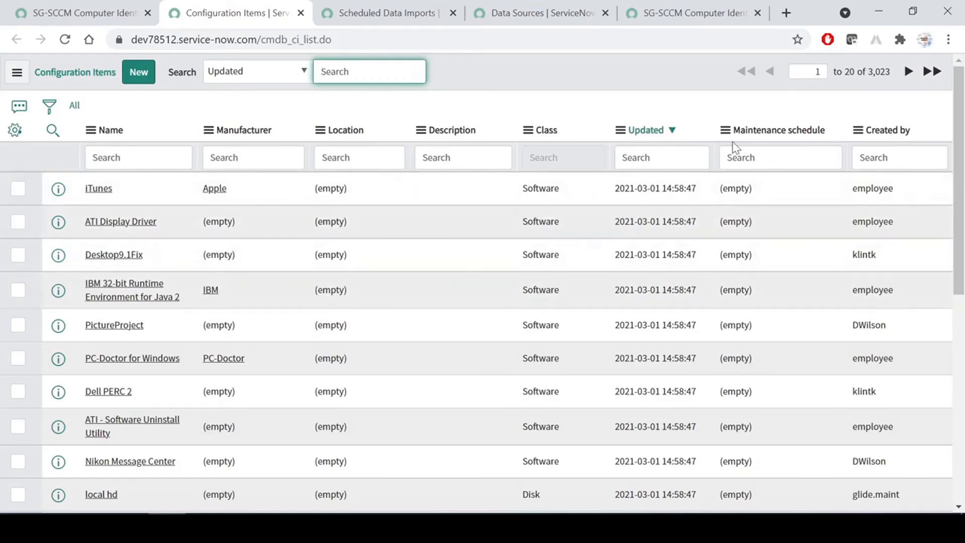
Check the Updated column, the total record count and the existing entries in the Configuration Items list.
click(620, 129)
click(620, 130)
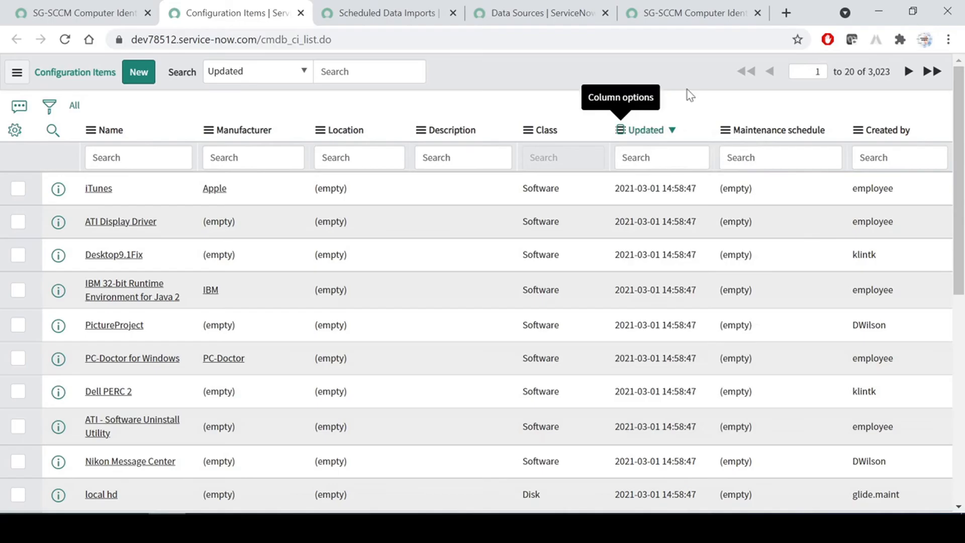
drag(866, 71, 880, 71)
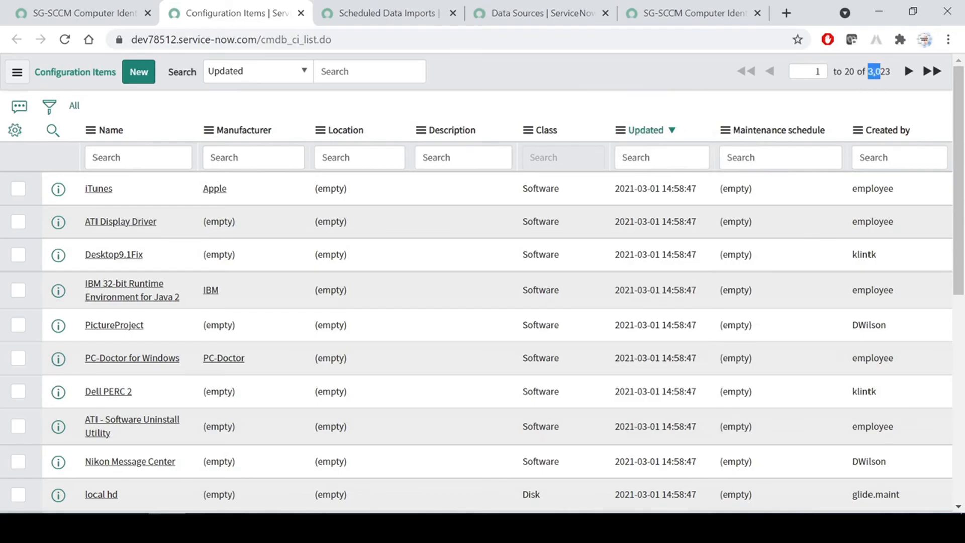
click(680, 77)
scroll(187, 282, down, 3)
scroll(190, 285, up, 3)
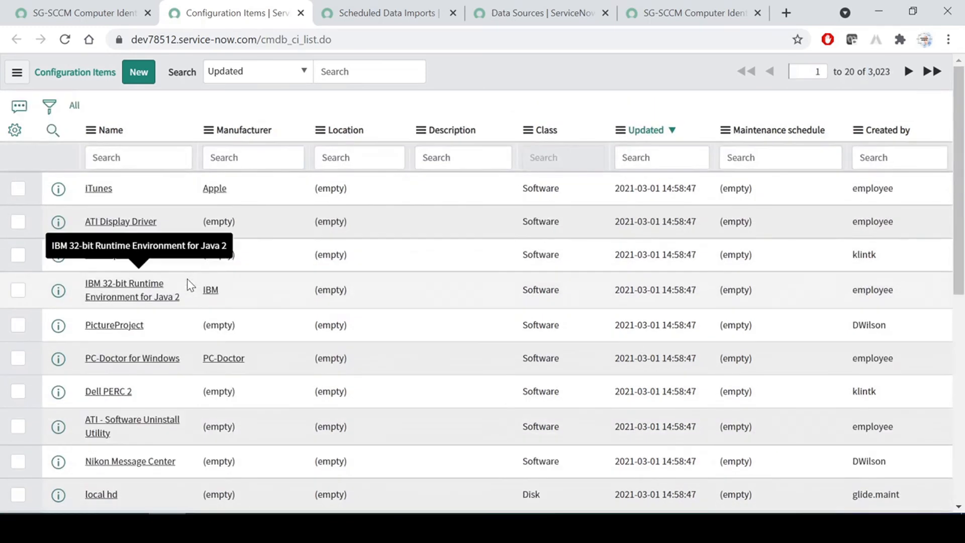
Switch to the SCCM virtual machine in VMware Workstation and show the dbo.Computer_System_DATA table in SQL Server Management Studio.
click(379, 23)
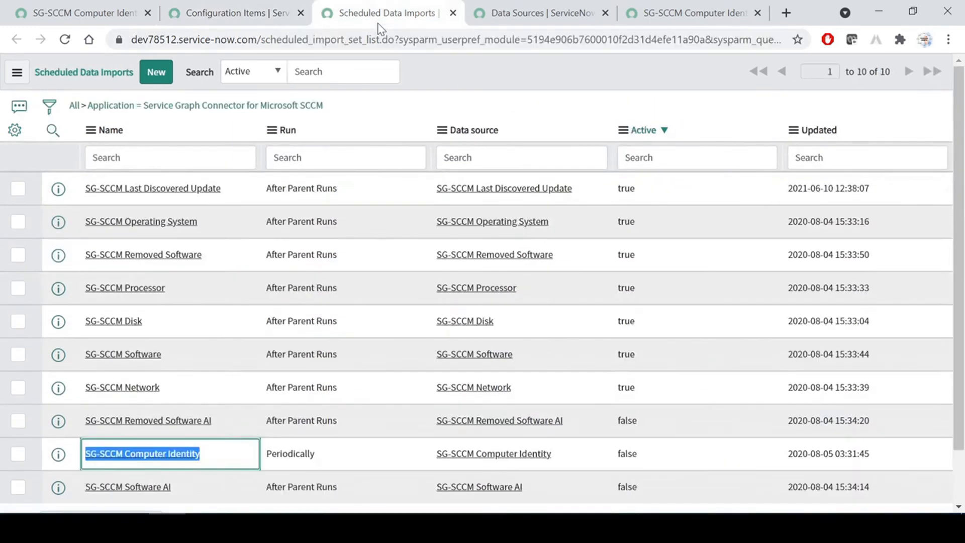
click(470, 97)
click(391, 526)
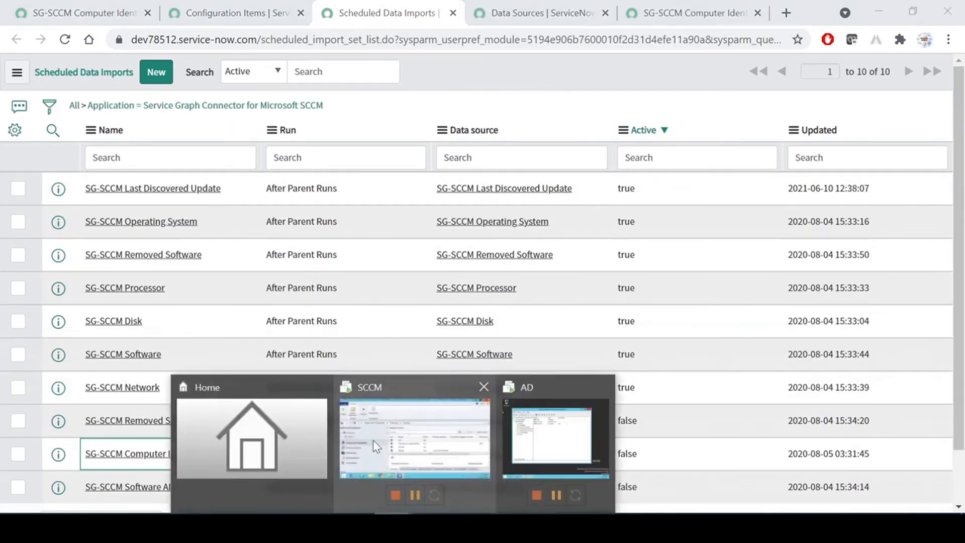
click(373, 440)
click(444, 465)
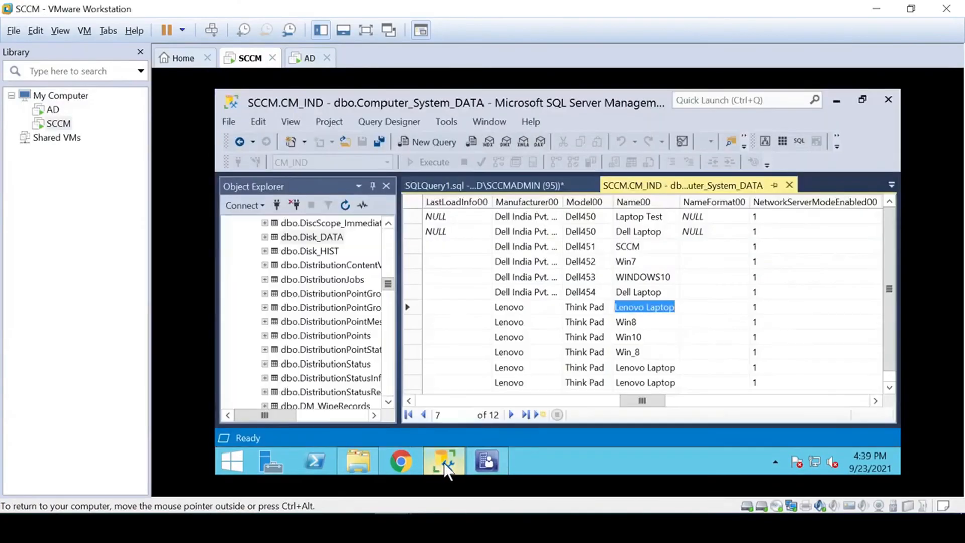
Examine the computer names, models and manufacturers in the dbo.Computer_System_DATA rows.
scroll(608, 291, down, 1)
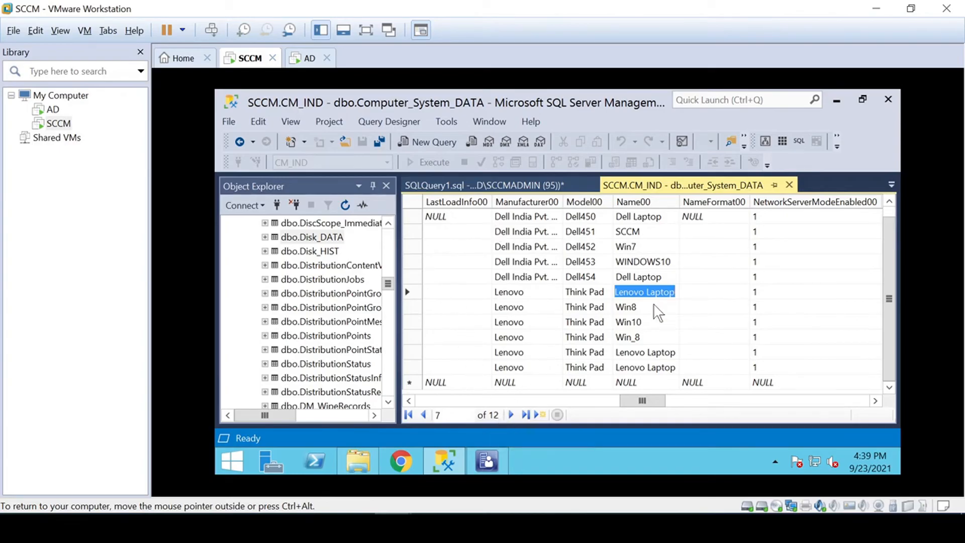
scroll(655, 312, up, 1)
drag(649, 222, 653, 351)
click(640, 279)
drag(583, 216, 585, 277)
drag(527, 216, 542, 280)
click(622, 263)
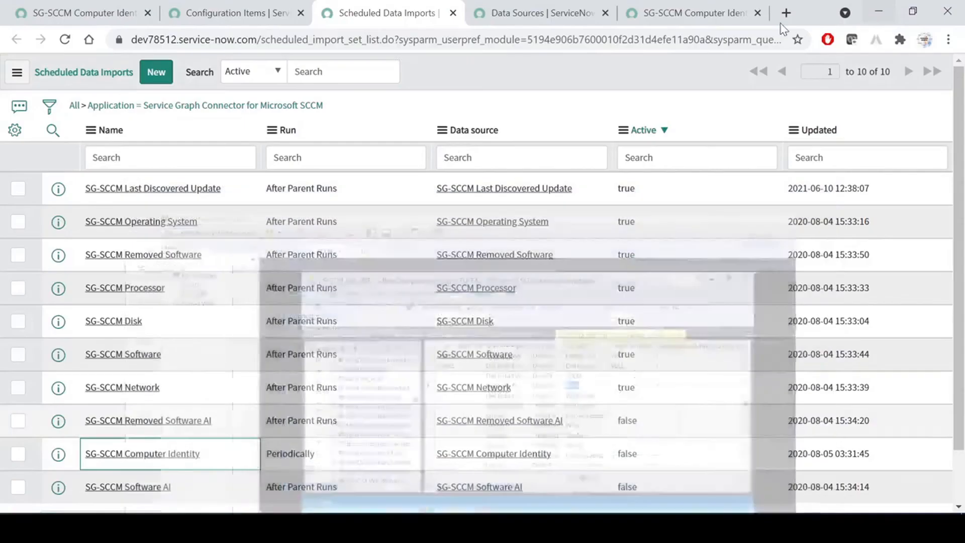
Switch to ServiceNow and load all records from the SG-SCCM Computer Identity data source, declining the browser's offer to save the password.
click(875, 9)
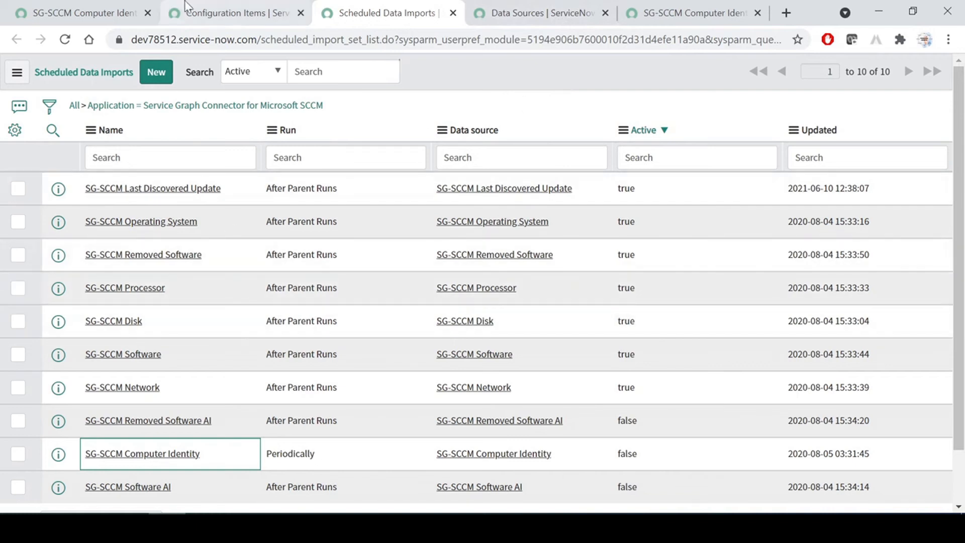
click(187, 10)
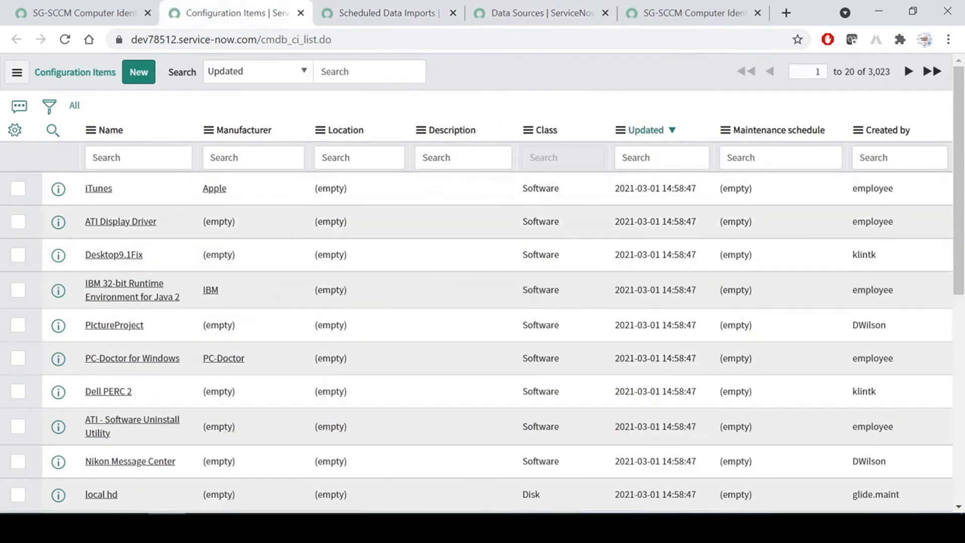
click(683, 14)
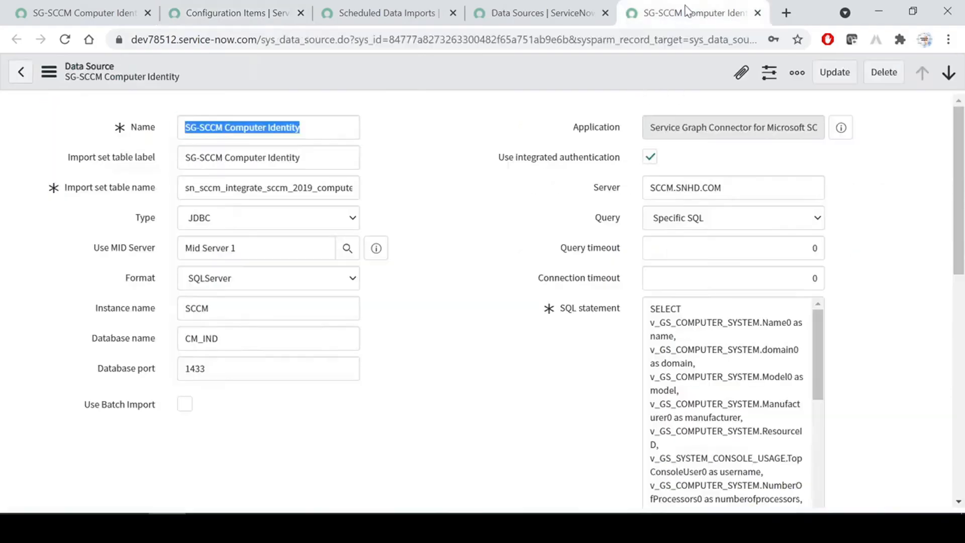
scroll(68, 452, down, 10)
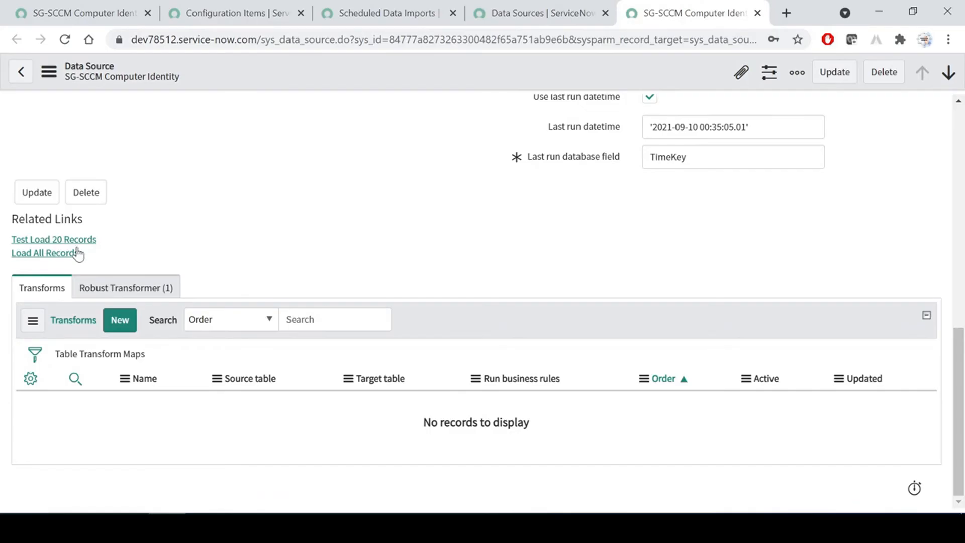
click(53, 255)
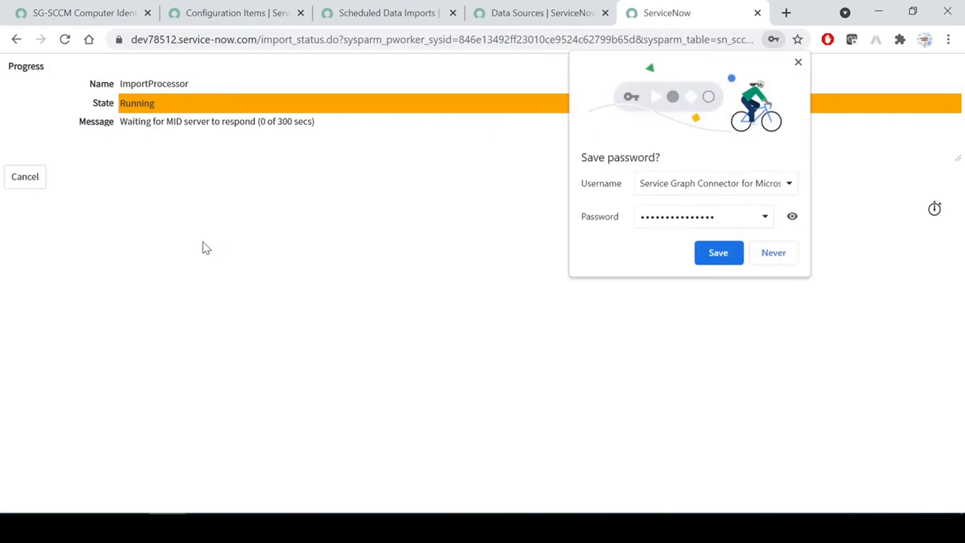
click(781, 259)
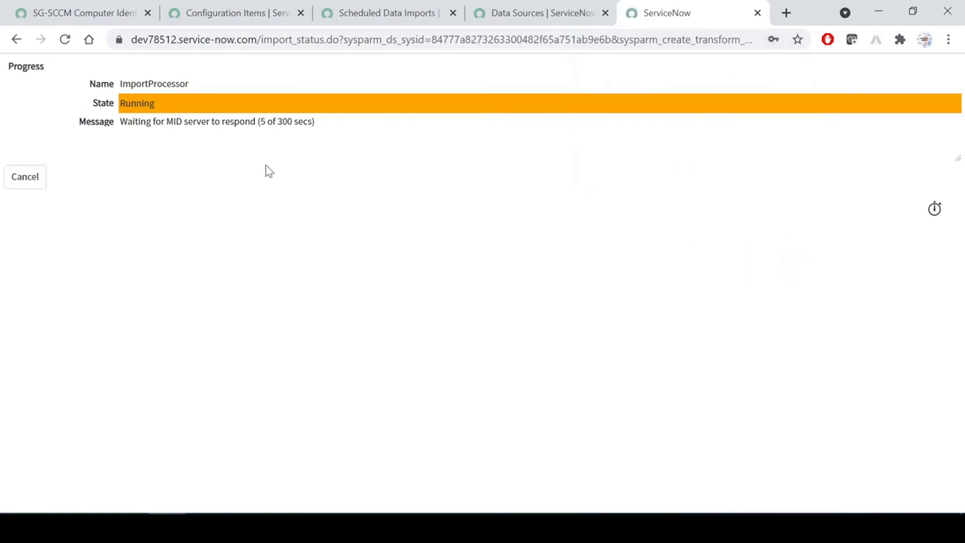
Check the ImportProcessor progress message for the processed and inserted records, and look over the SCCM Data Sources list.
drag(259, 122, 298, 122)
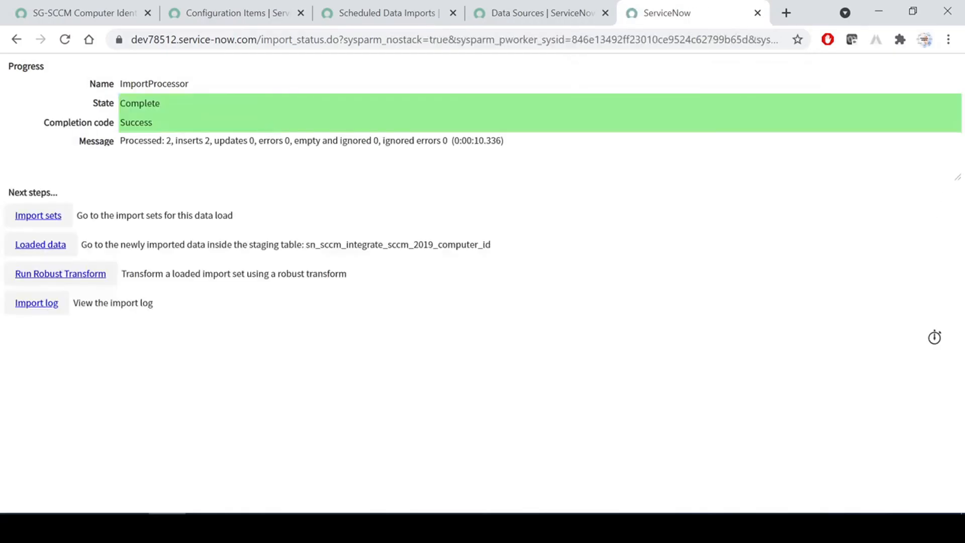
drag(165, 141, 214, 141)
click(157, 141)
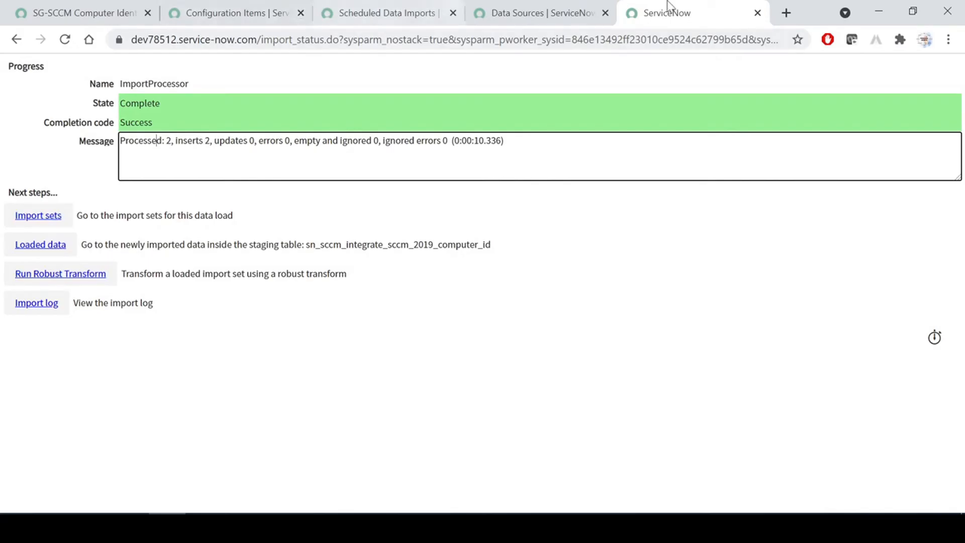
click(517, 7)
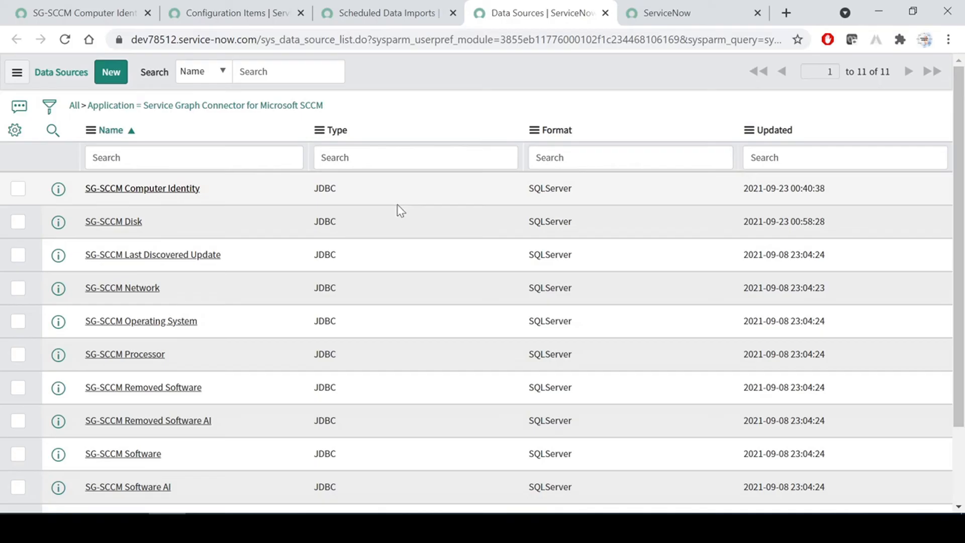
scroll(402, 212, down, 2)
scroll(405, 215, up, 2)
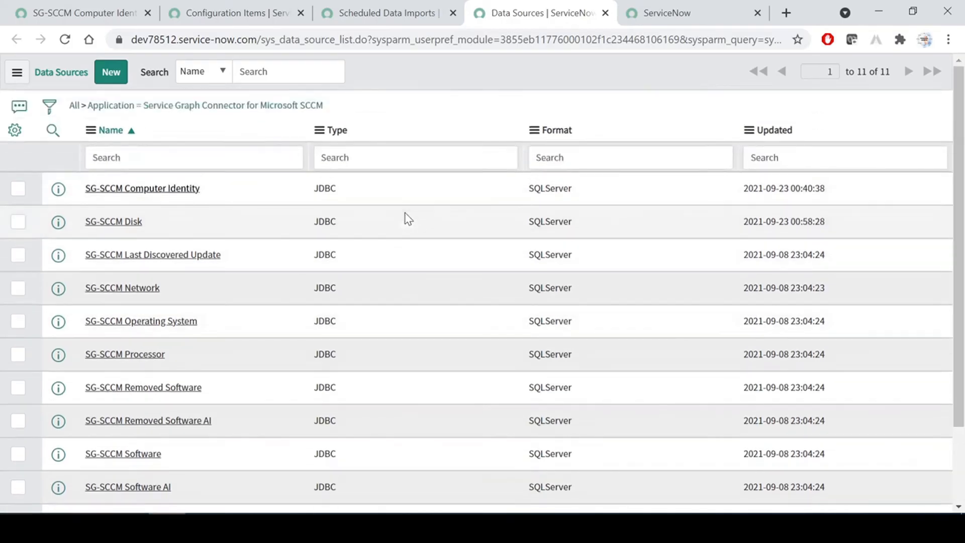
Run the robust transform on the loaded sn_sccm_integrate_sccm_2019_computer_id import set and check its completion.
click(696, 7)
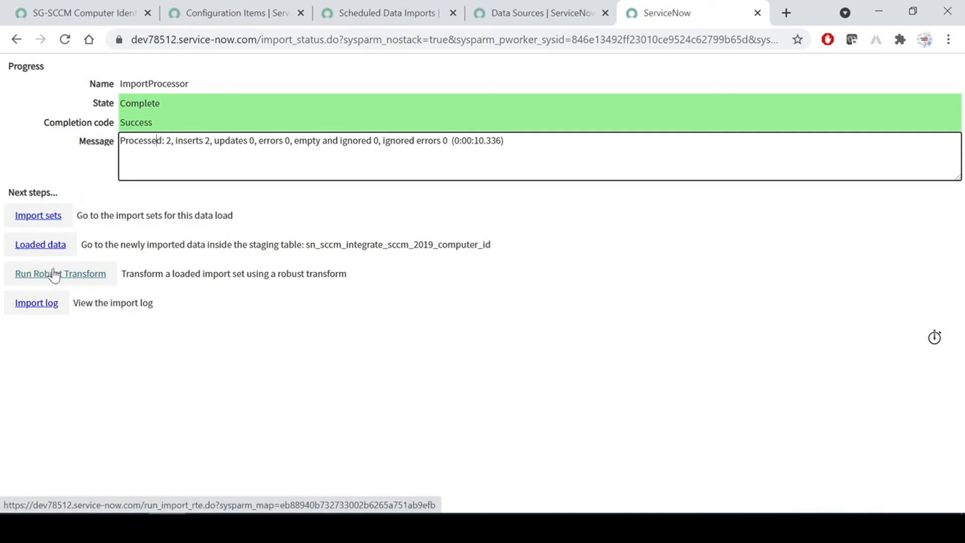
click(68, 281)
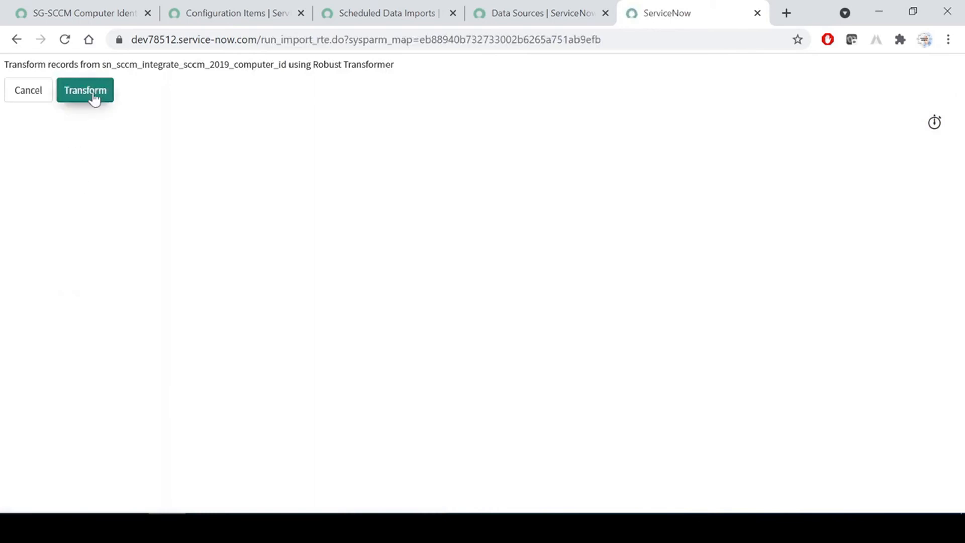
click(94, 98)
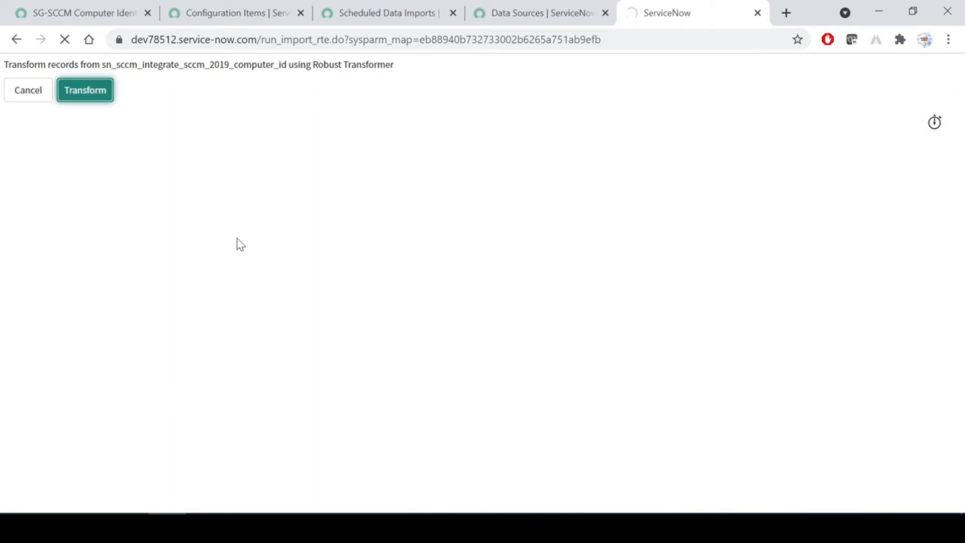
click(408, 9)
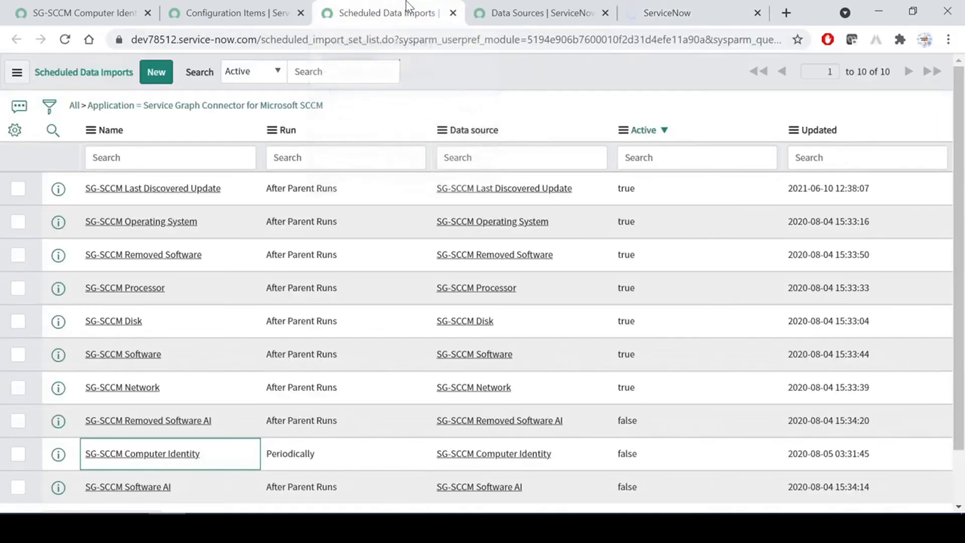
click(242, 9)
click(671, 13)
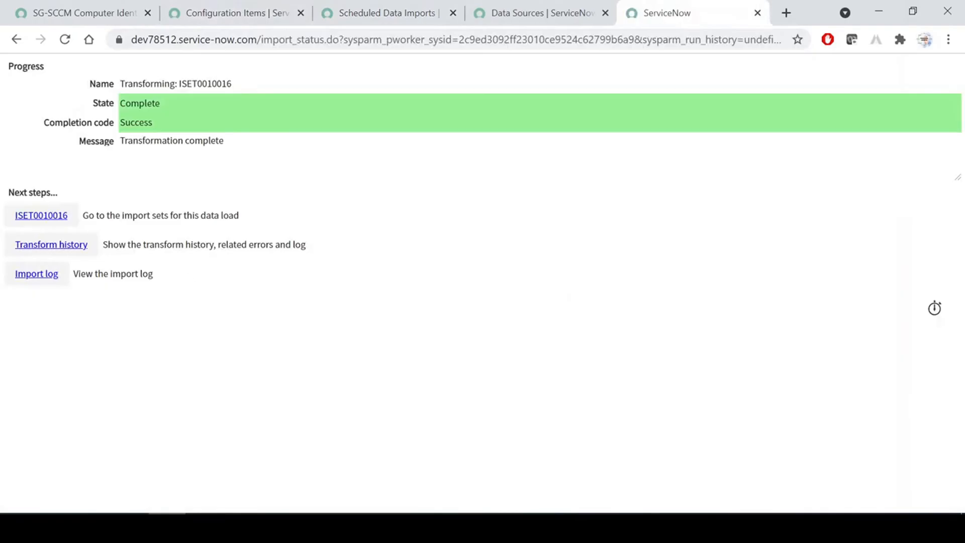
Refresh the unfiltered Configuration Items list and check the creator and class of its most recently updated records.
click(238, 11)
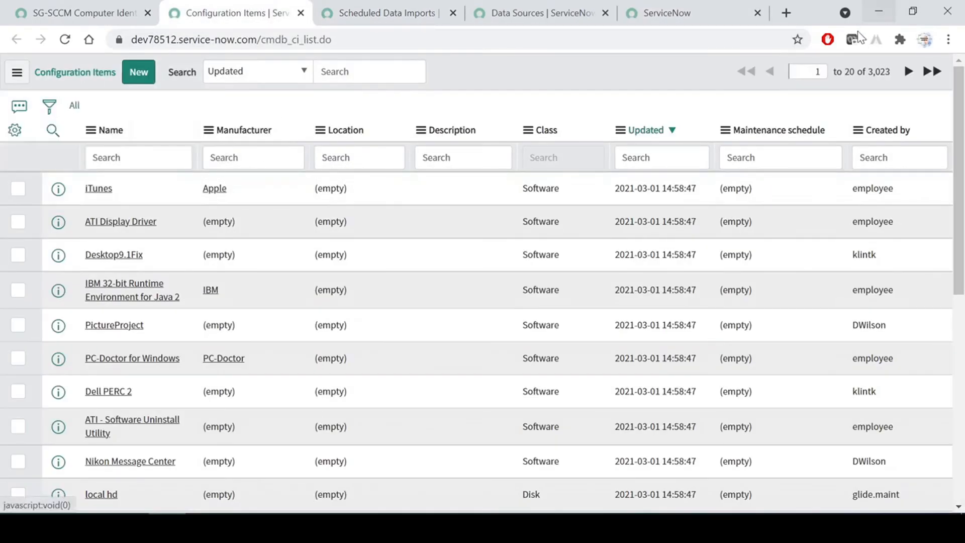
drag(864, 72, 885, 72)
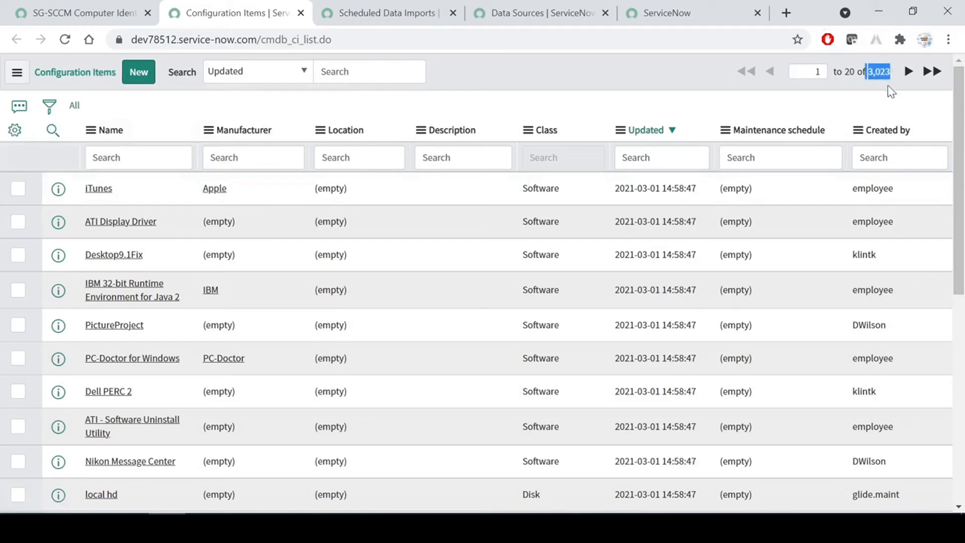
click(75, 105)
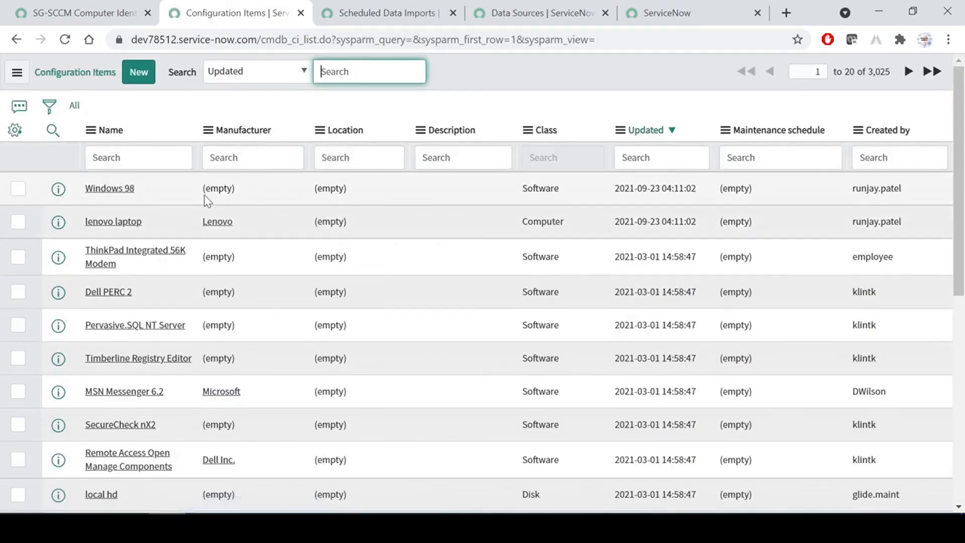
double_click(850, 191)
double_click(861, 227)
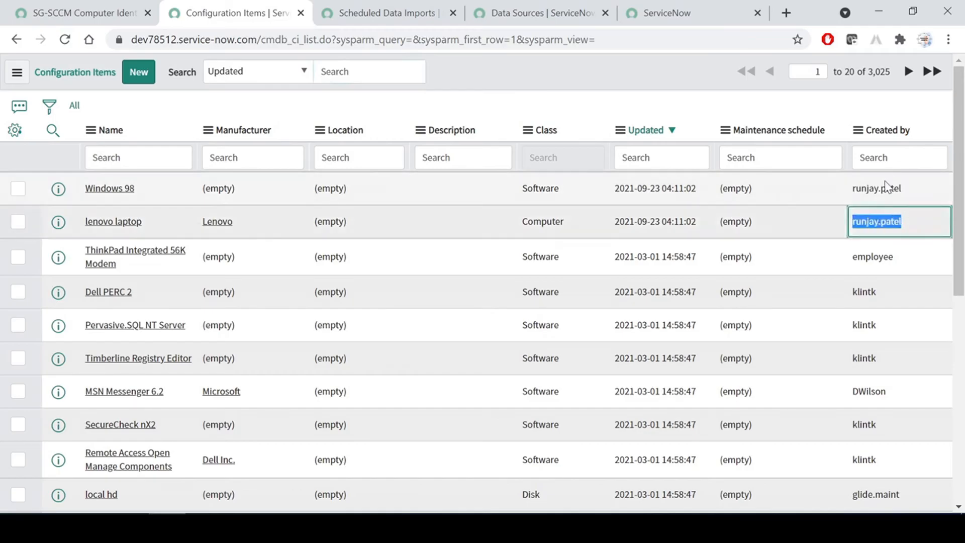
double_click(900, 189)
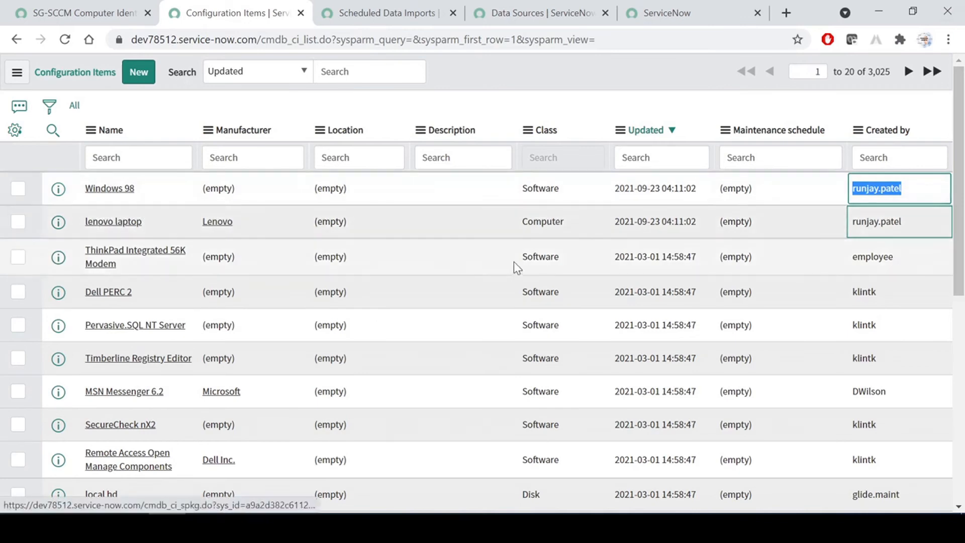
click(521, 222)
click(522, 188)
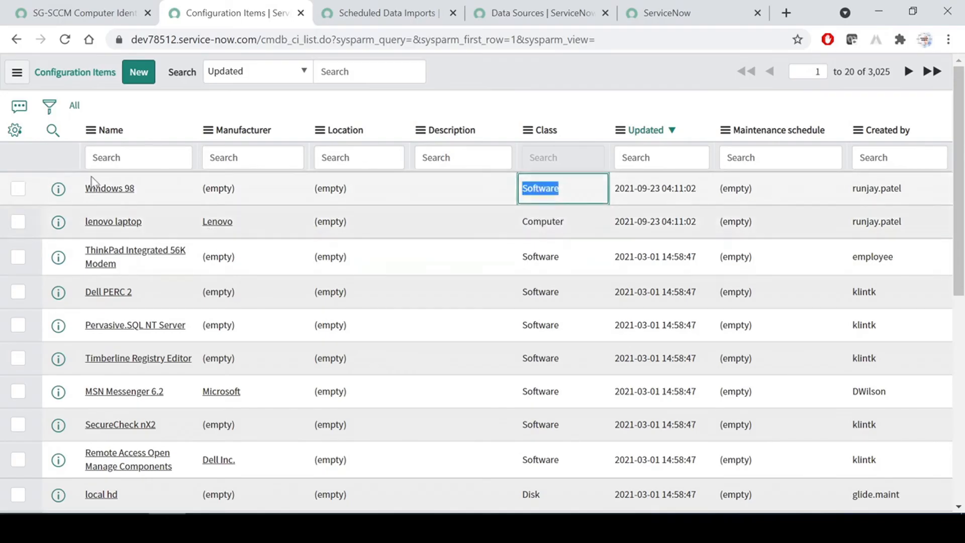
Open the Windows 98 and lenovo laptop records in separate tabs and check the laptop's serial number and model.
middle_click(109, 188)
middle_click(117, 224)
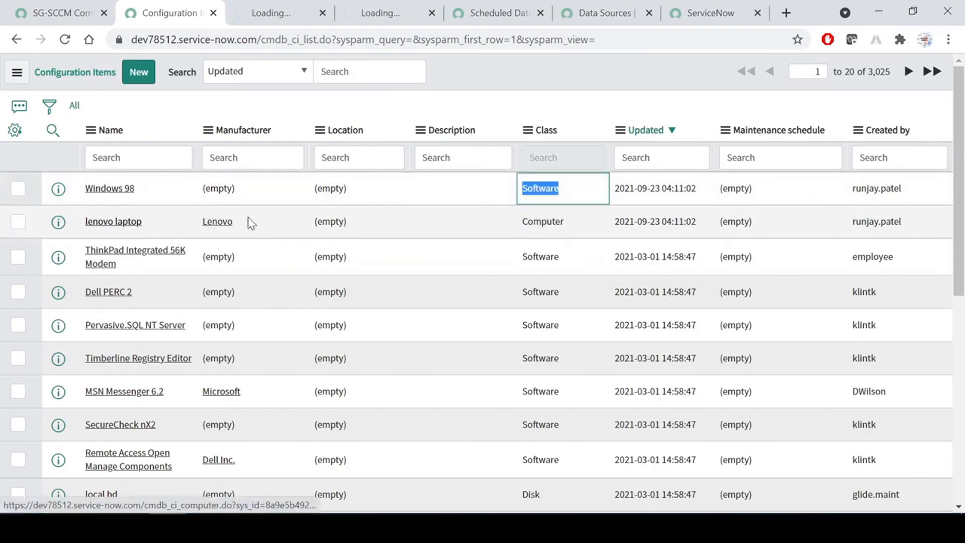
click(263, 11)
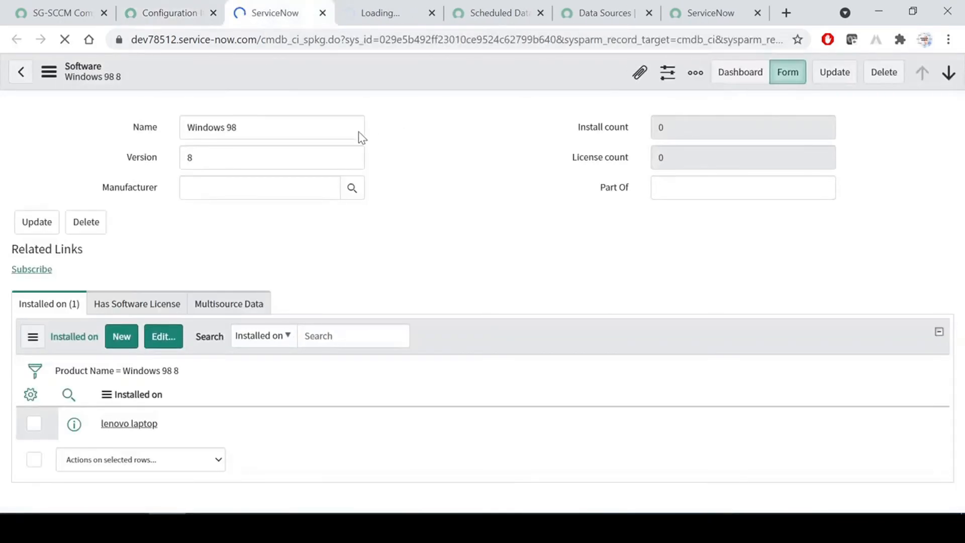
click(385, 3)
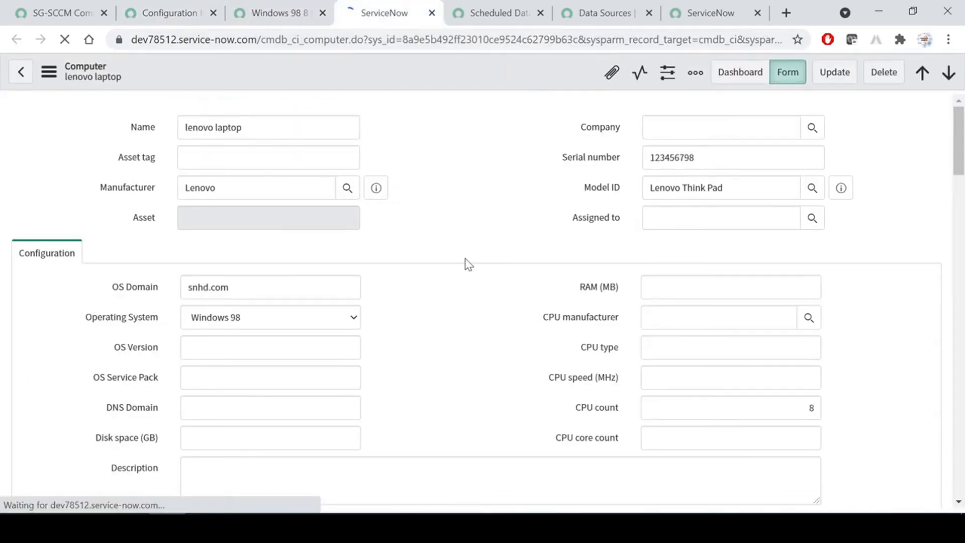
drag(698, 158, 628, 160)
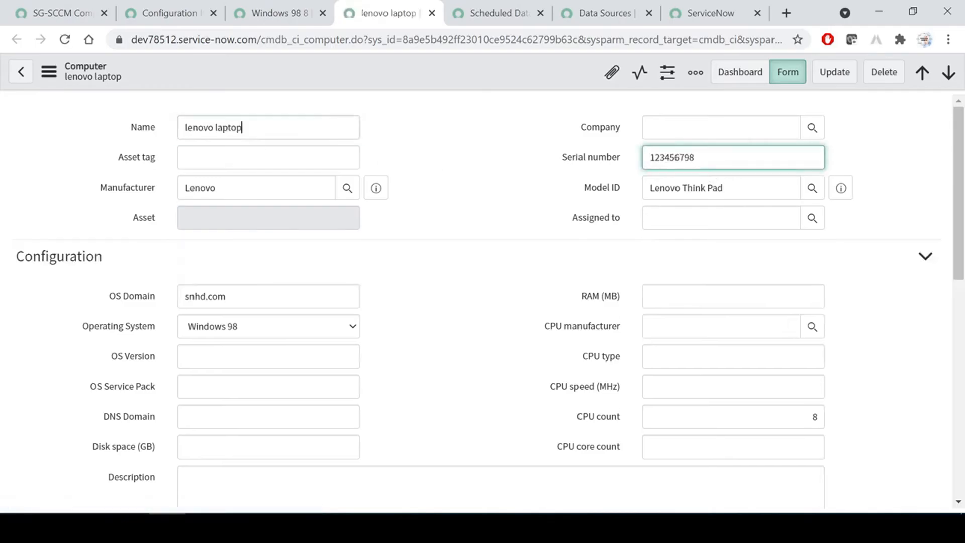
drag(723, 188, 649, 188)
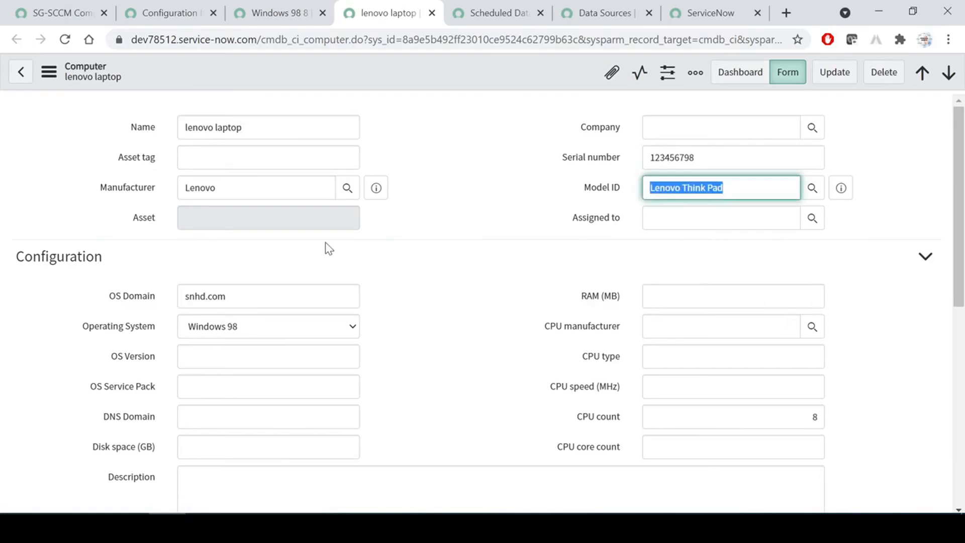
Examine the installed software and the serial numbers related to the lenovo laptop record.
scroll(458, 358, down, 8)
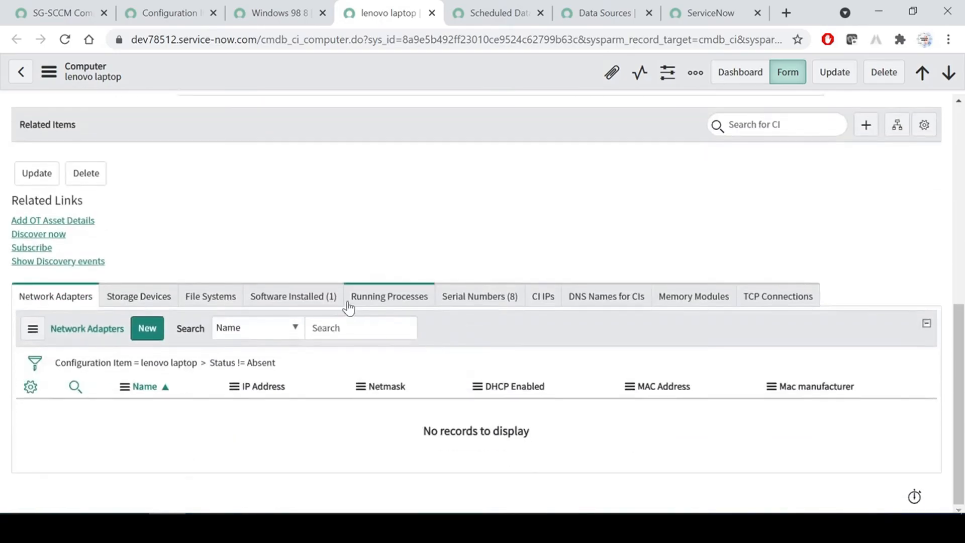
click(300, 296)
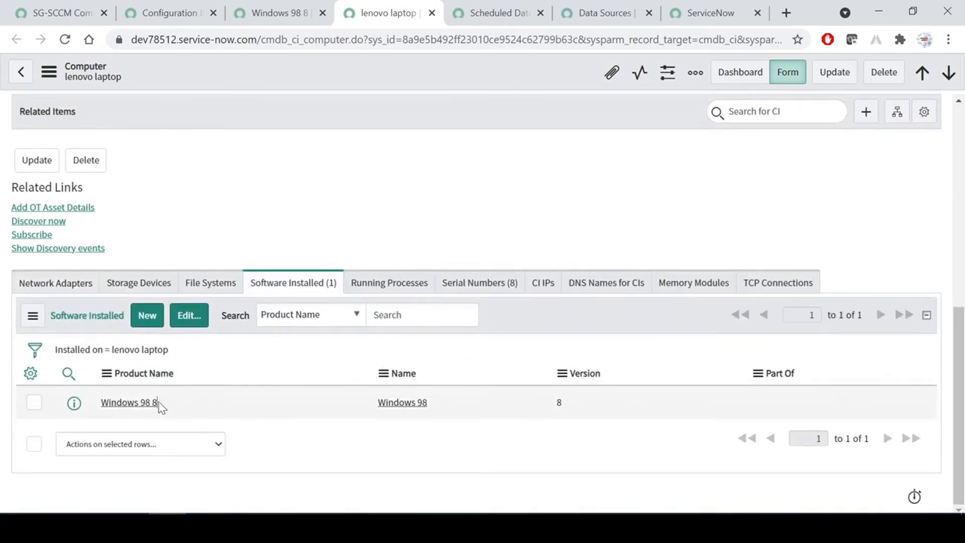
triple_click(157, 402)
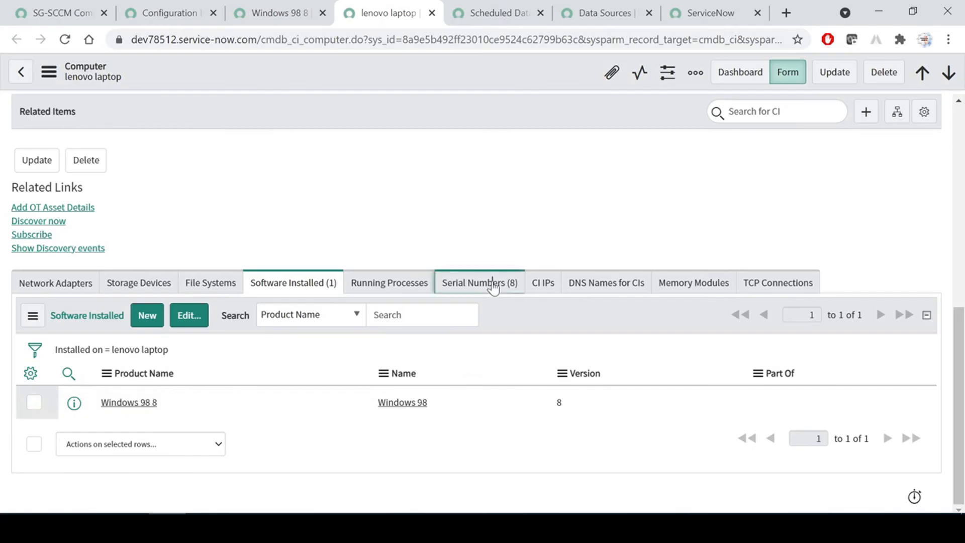
click(491, 283)
scroll(322, 402, down, 5)
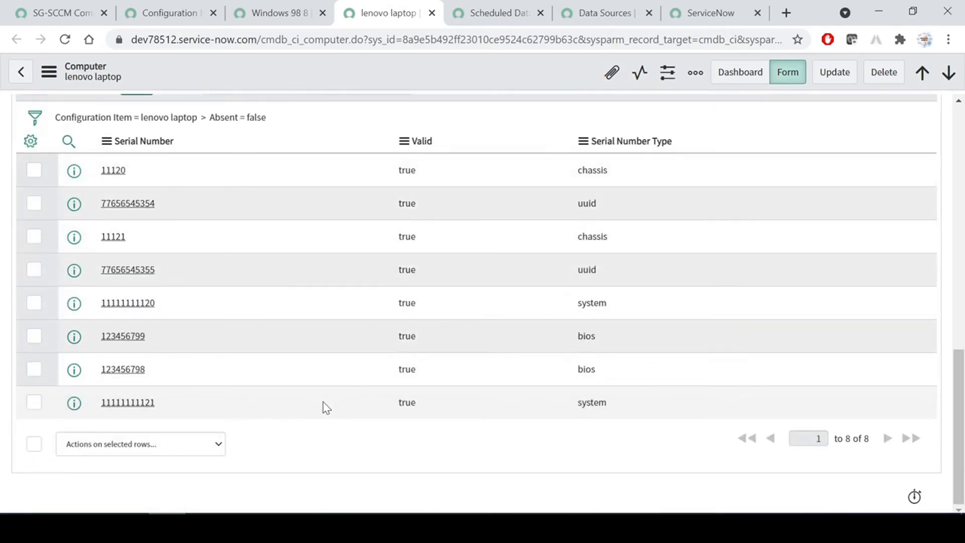
scroll(323, 403, up, 10)
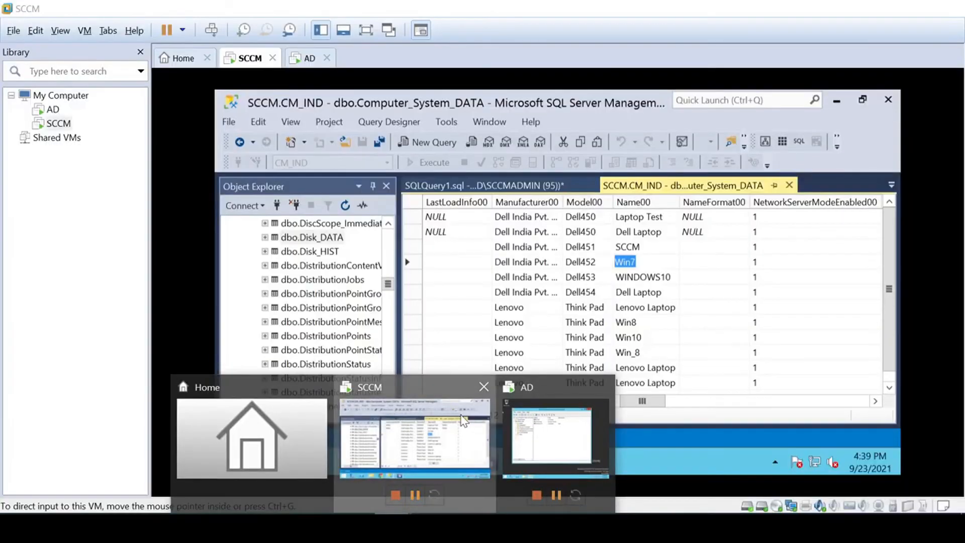
Switch to the SCCM virtual machine and review the dbo.Computer_System_DATA rows and the Devices list in Microsoft Endpoint Configuration Manager.
click(463, 420)
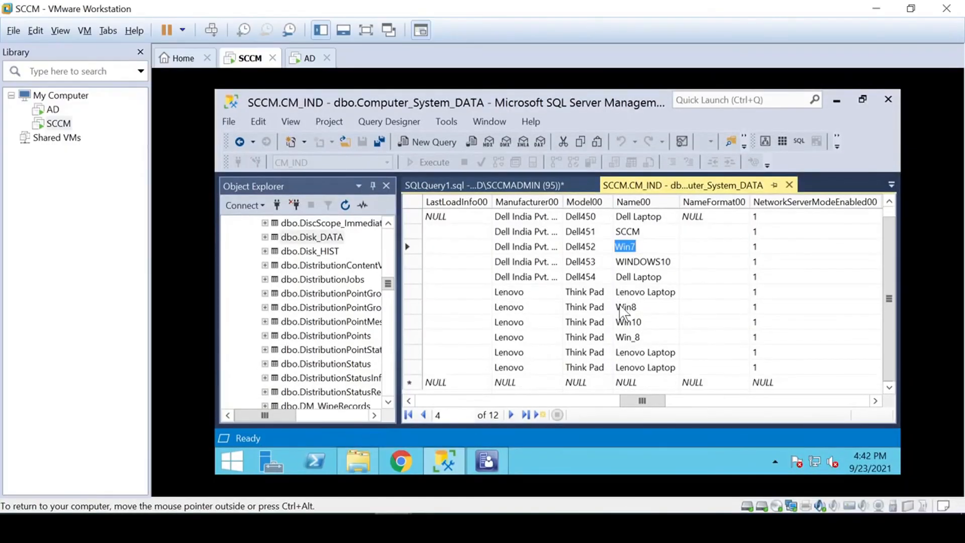
scroll(623, 310, down, 1)
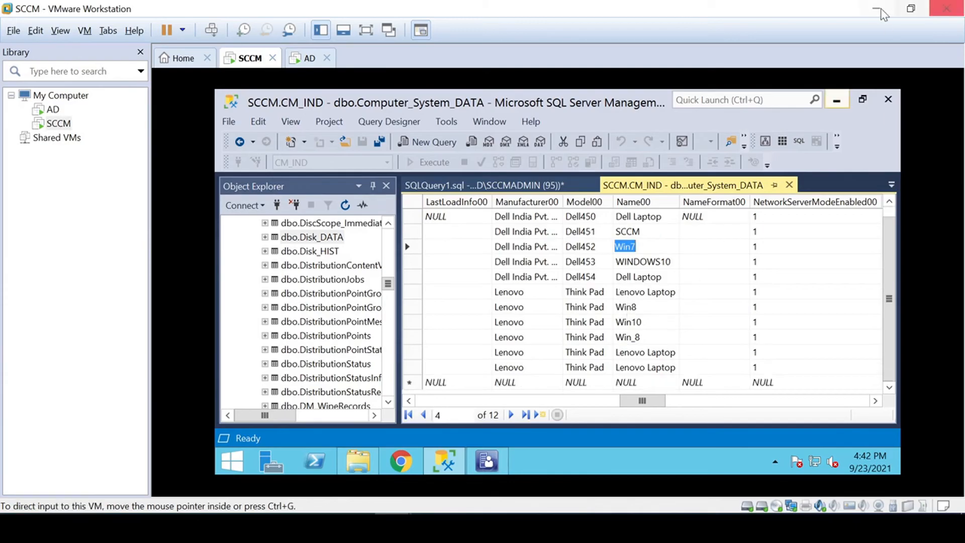
click(479, 460)
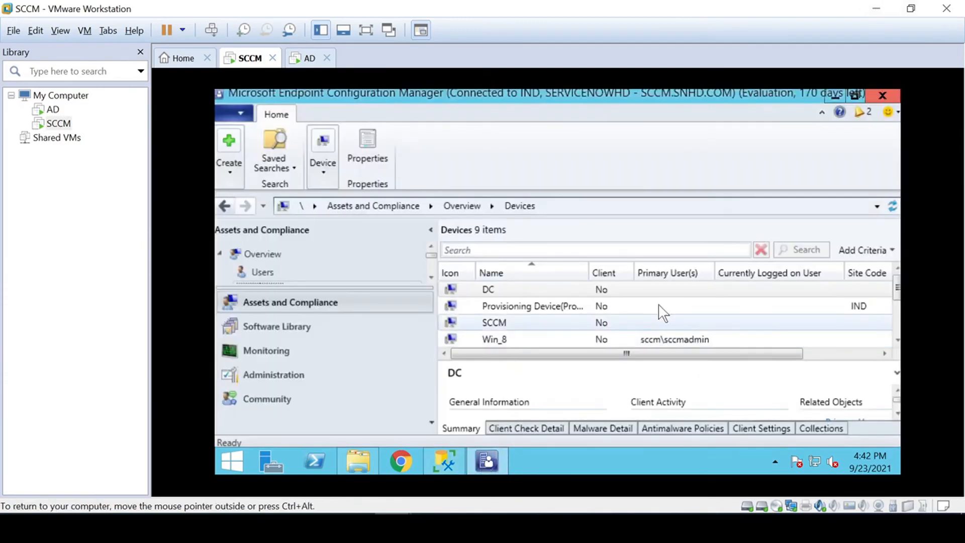
scroll(537, 332, down, 2)
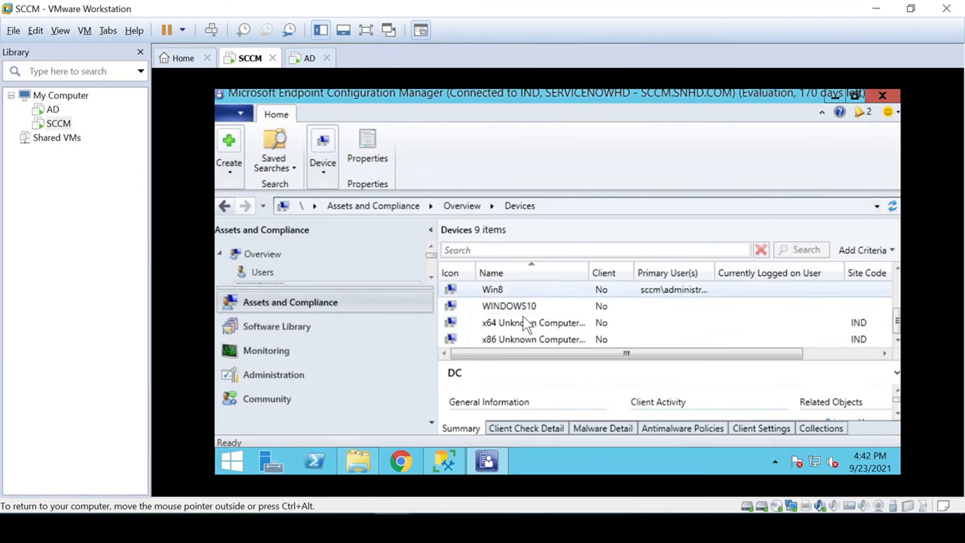
scroll(552, 327, up, 2)
scroll(556, 324, down, 2)
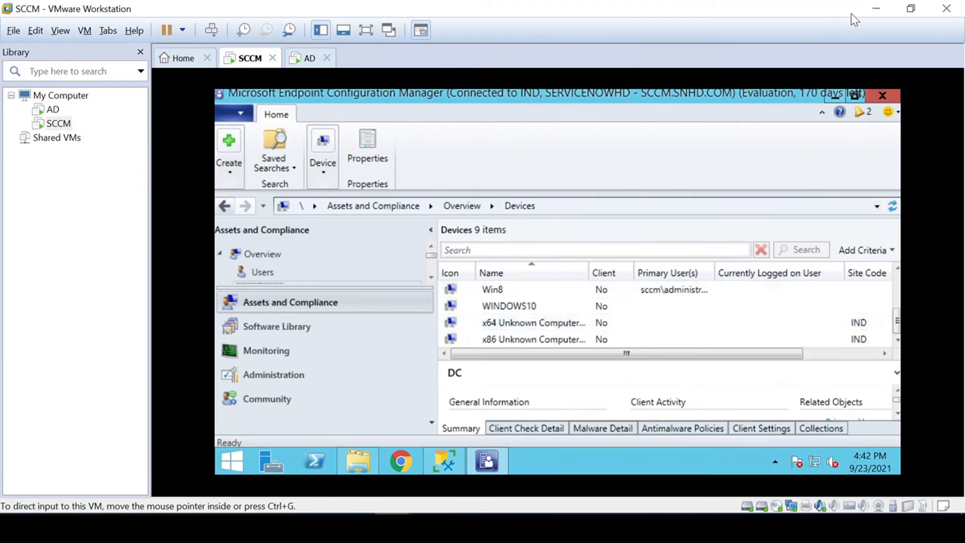
Return to ServiceNow and close the lenovo laptop record's tab.
click(879, 8)
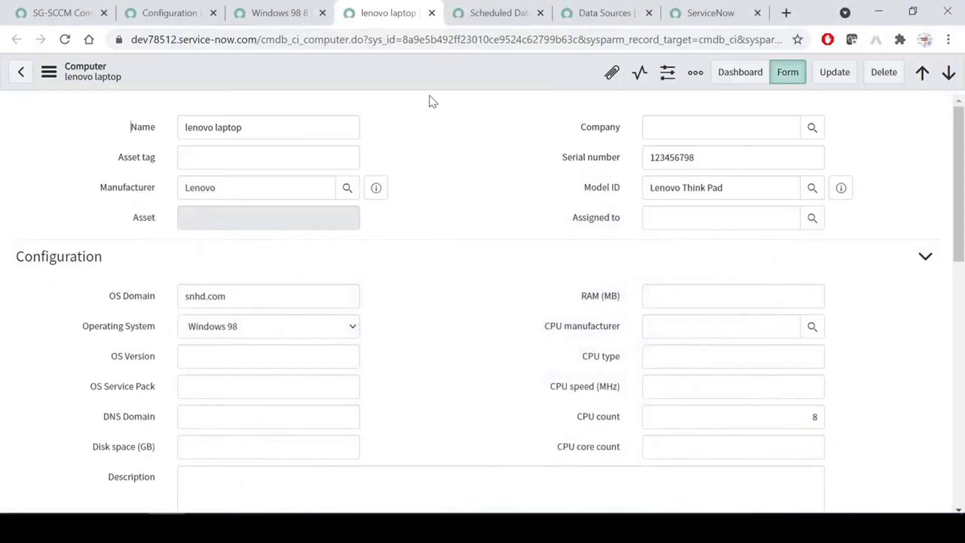
click(432, 13)
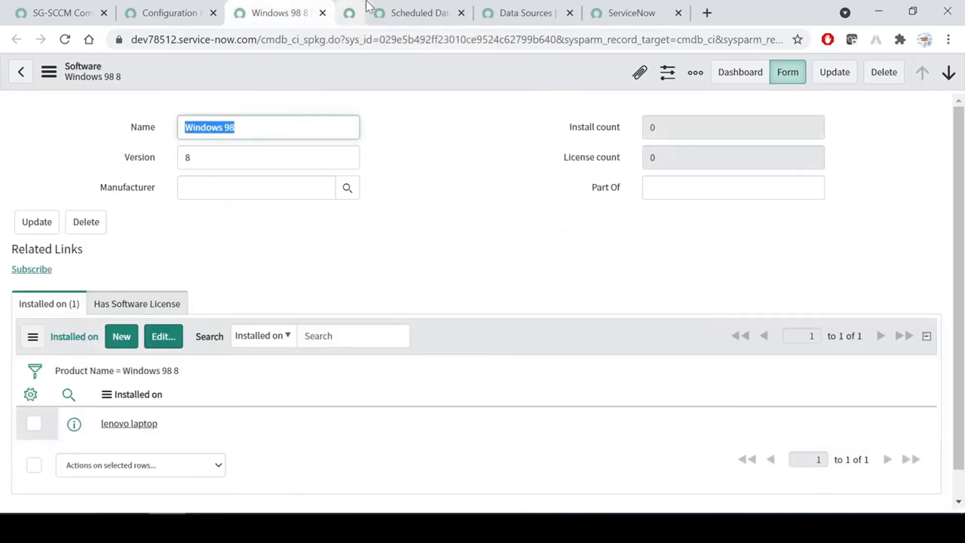
Close the Windows 98 record, open the SG-SCCM Disk data source and load its records into the staging table.
click(322, 13)
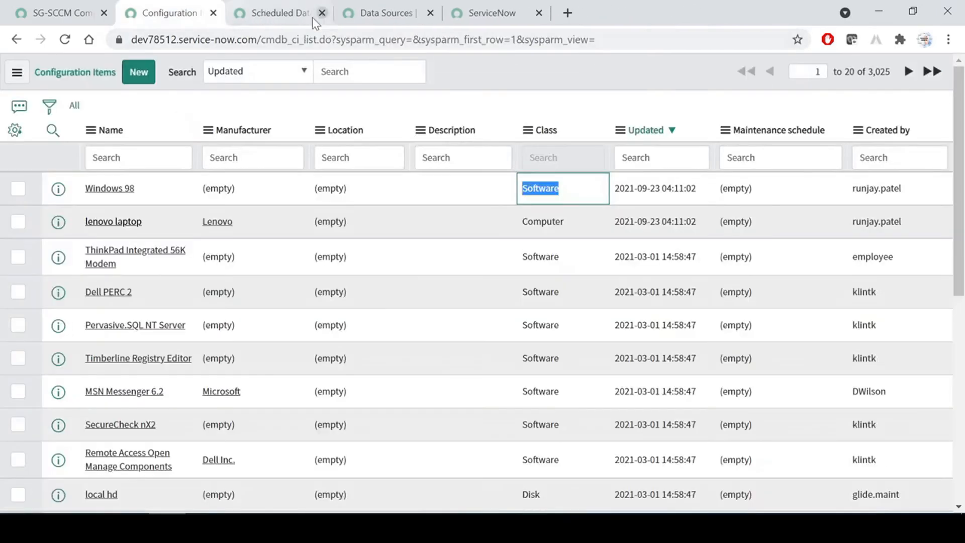
click(535, 14)
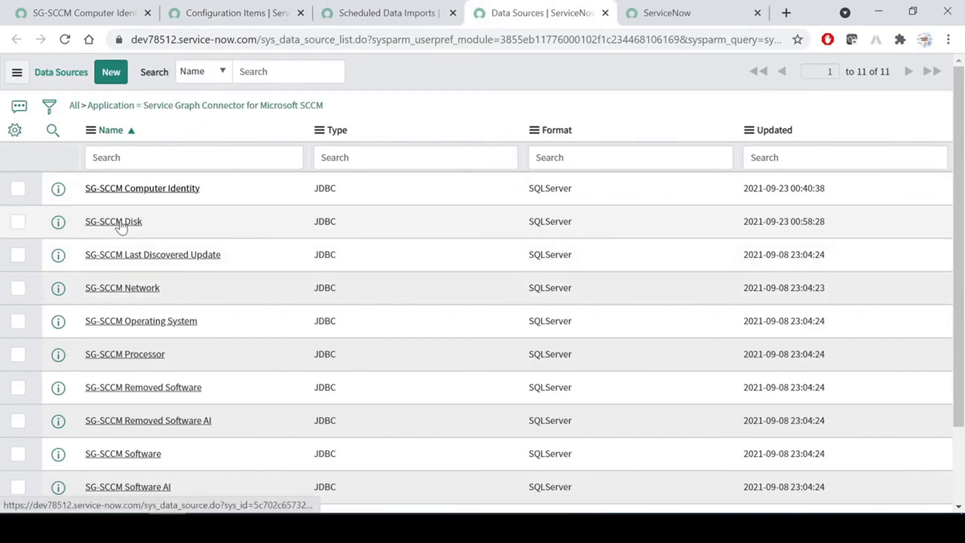
middle_click(121, 221)
click(549, 11)
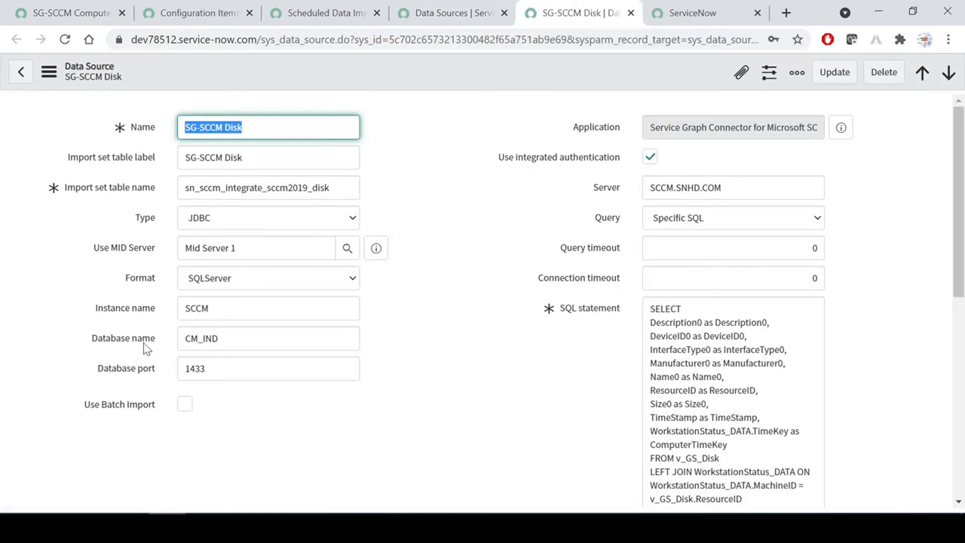
scroll(145, 345, down, 5)
click(64, 253)
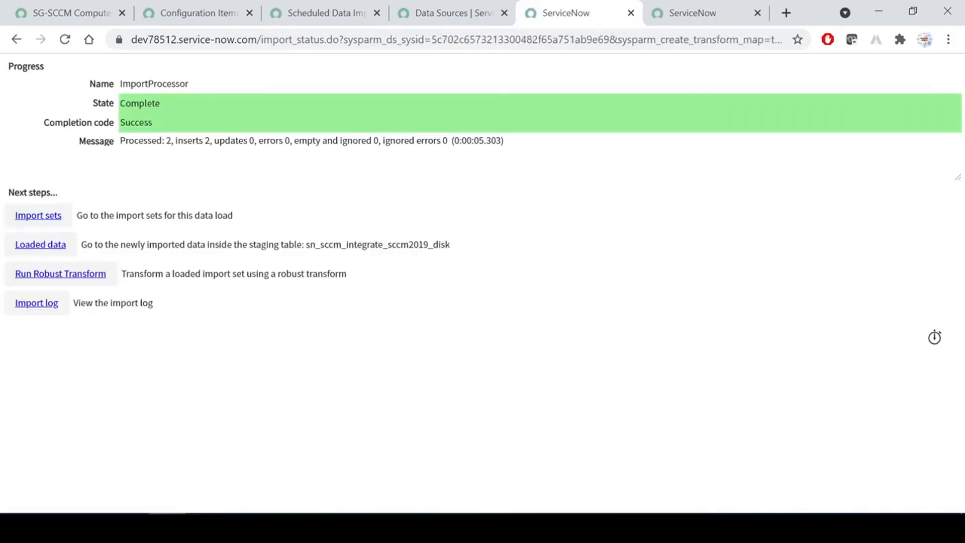
Run the robust transform on the import set loaded from the SG-SCCM Disk data source.
drag(162, 141, 214, 140)
click(52, 274)
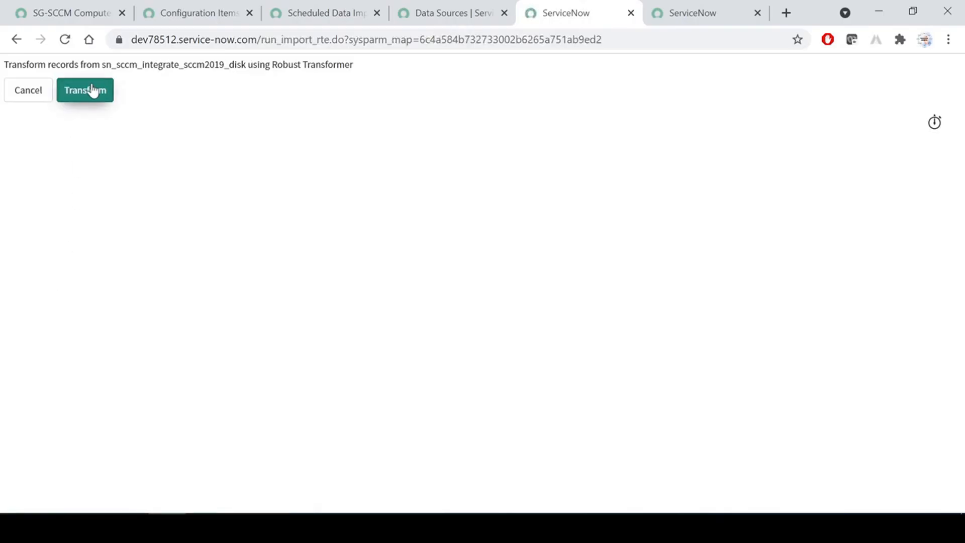
click(92, 90)
drag(229, 64, 248, 65)
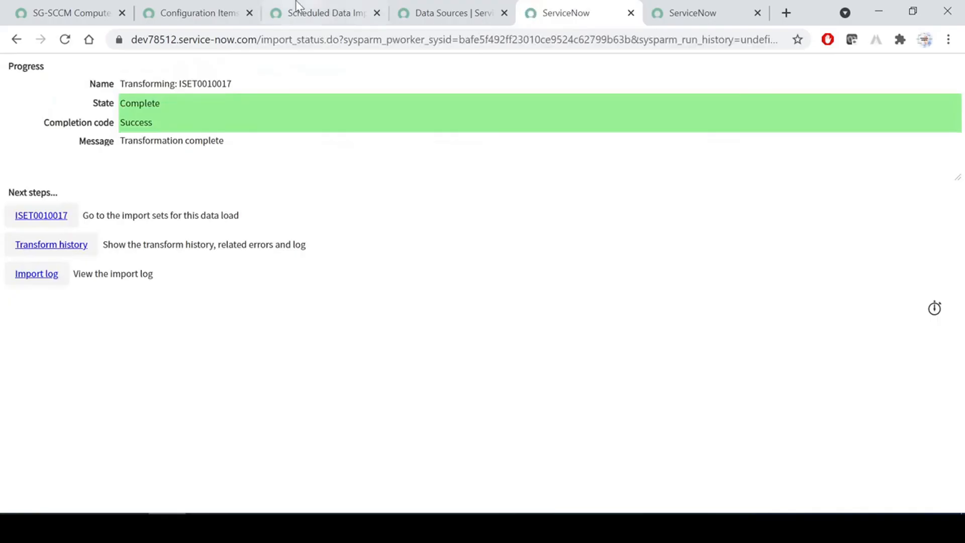
Refresh the unfiltered Configuration Items list and check the descriptions of the newly imported Lenovo disk records.
click(302, 2)
click(195, 11)
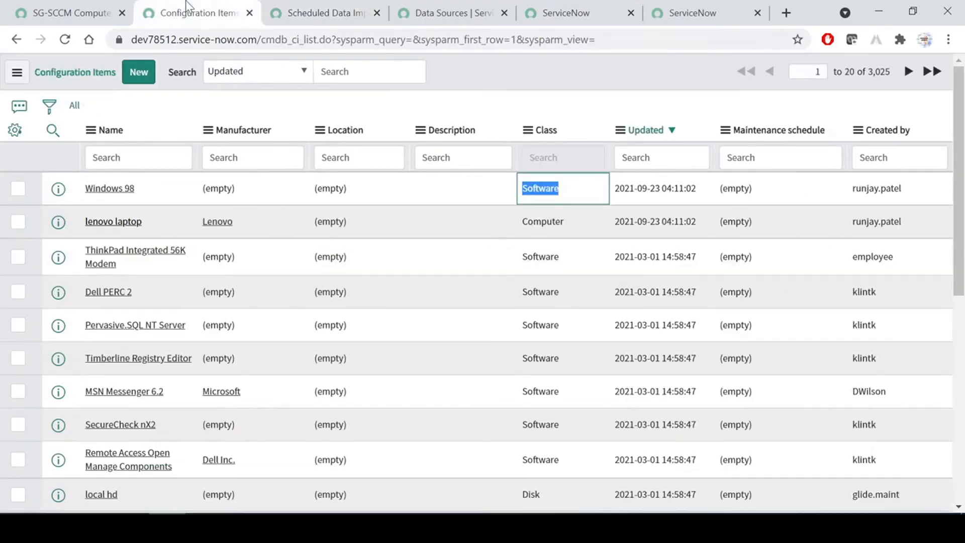
click(76, 106)
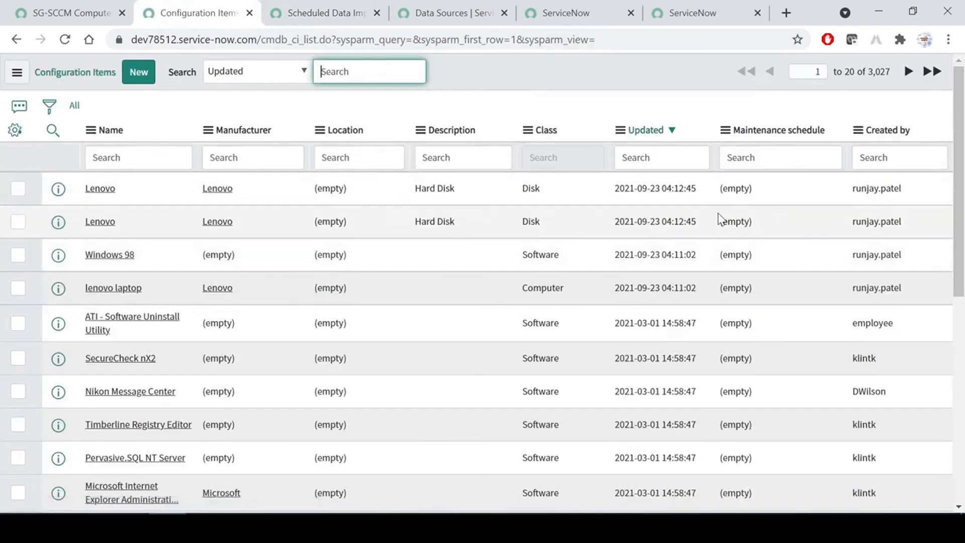
double_click(422, 187)
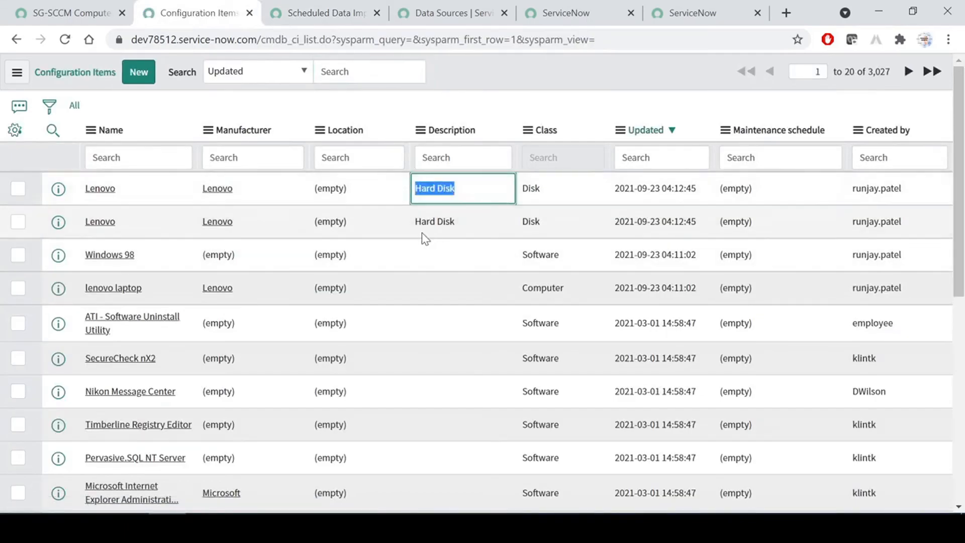
double_click(416, 221)
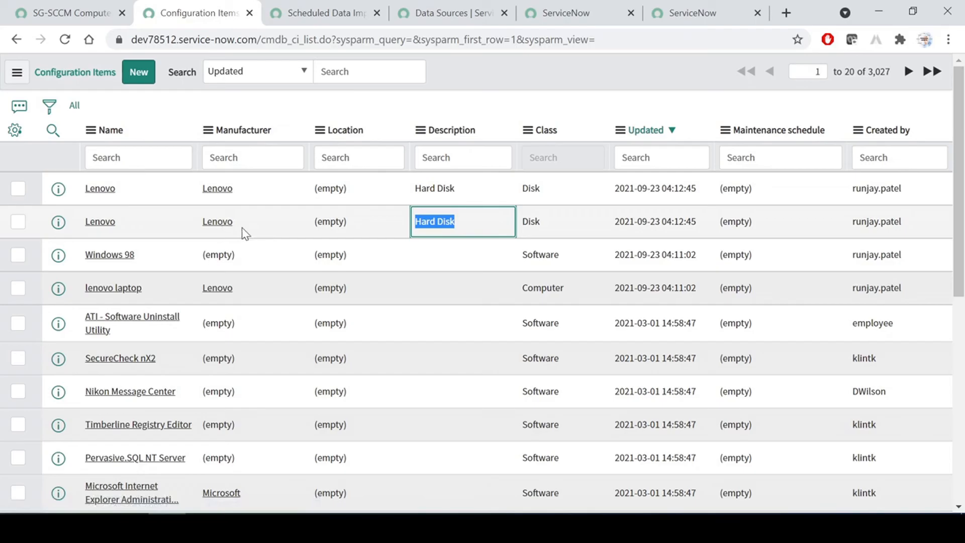
Review the Service Graph Connector for Microsoft SCCM data sources, from Computer Identity and Disk down to Software AI.
click(310, 11)
click(457, 7)
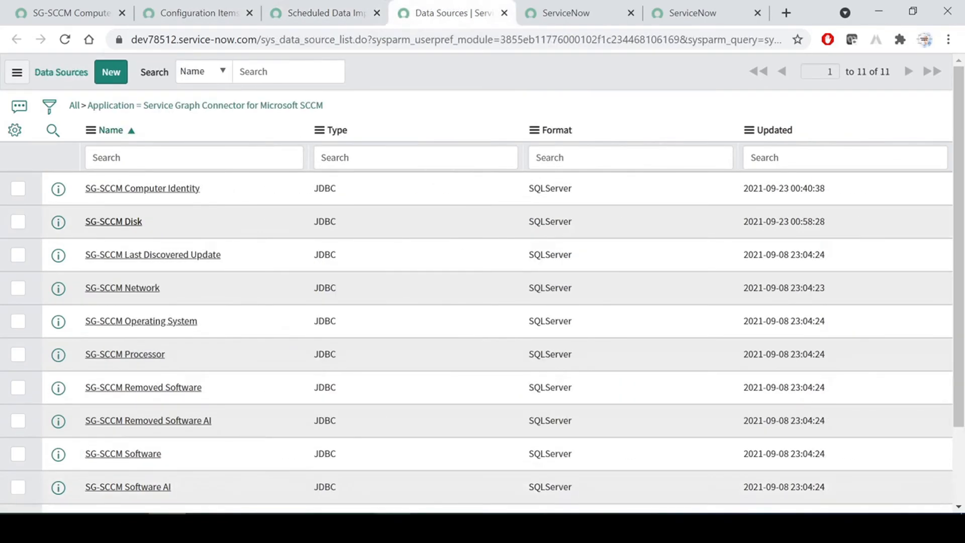
drag(200, 188, 49, 196)
drag(144, 222, 83, 224)
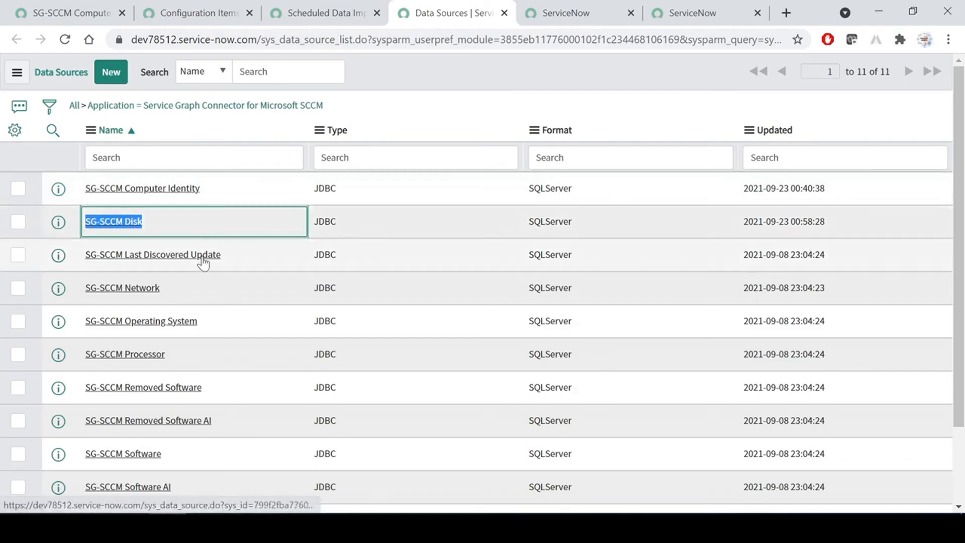
click(445, 76)
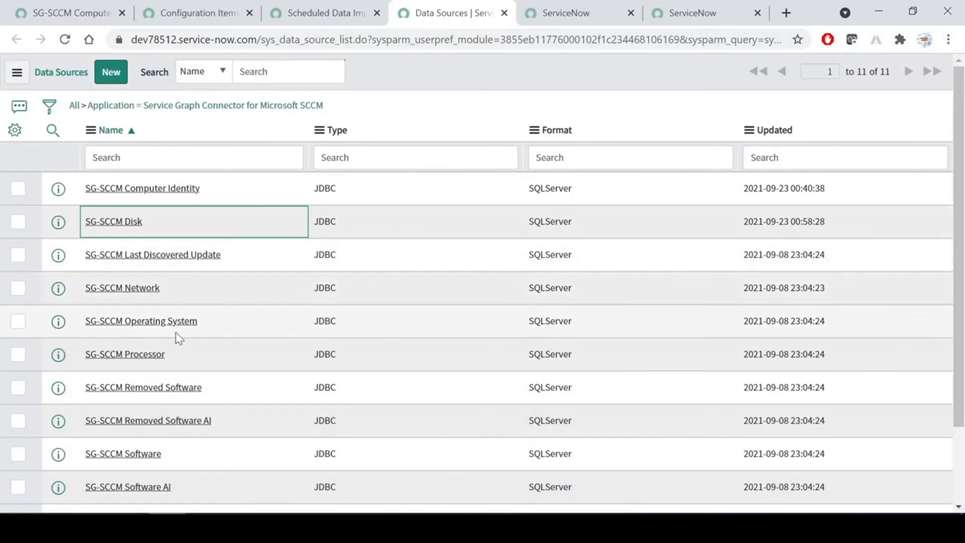
scroll(179, 338, down, 2)
drag(137, 246, 197, 251)
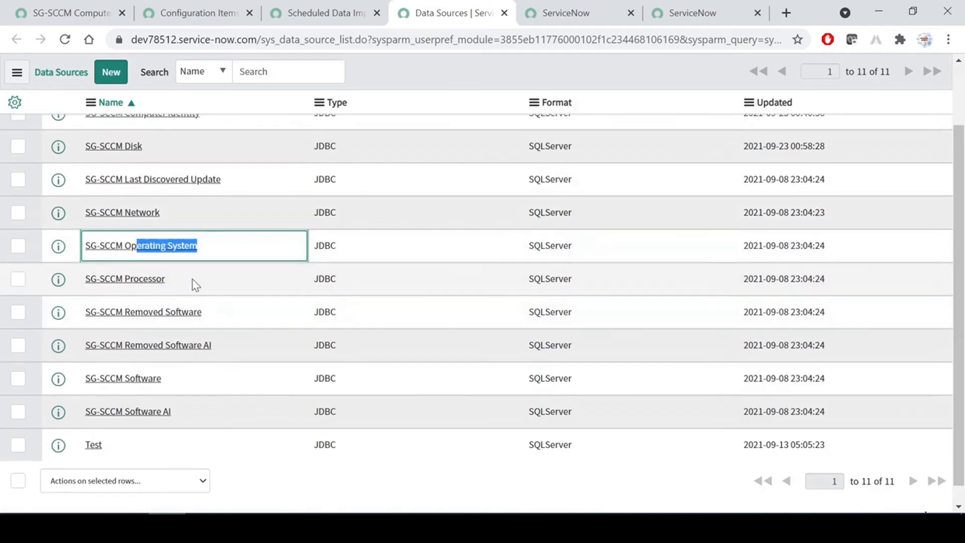
drag(133, 279, 167, 281)
drag(224, 349, 158, 346)
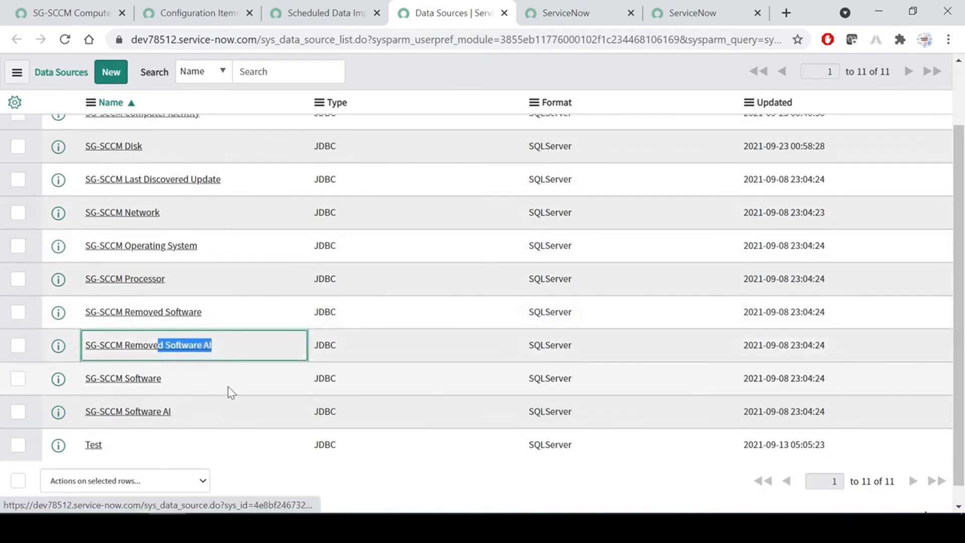
click(189, 422)
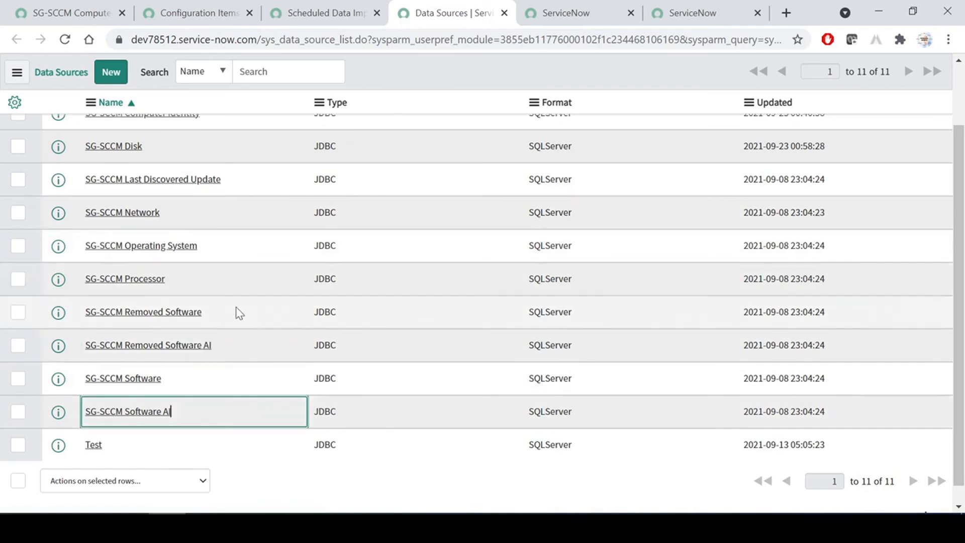
scroll(236, 317, up, 2)
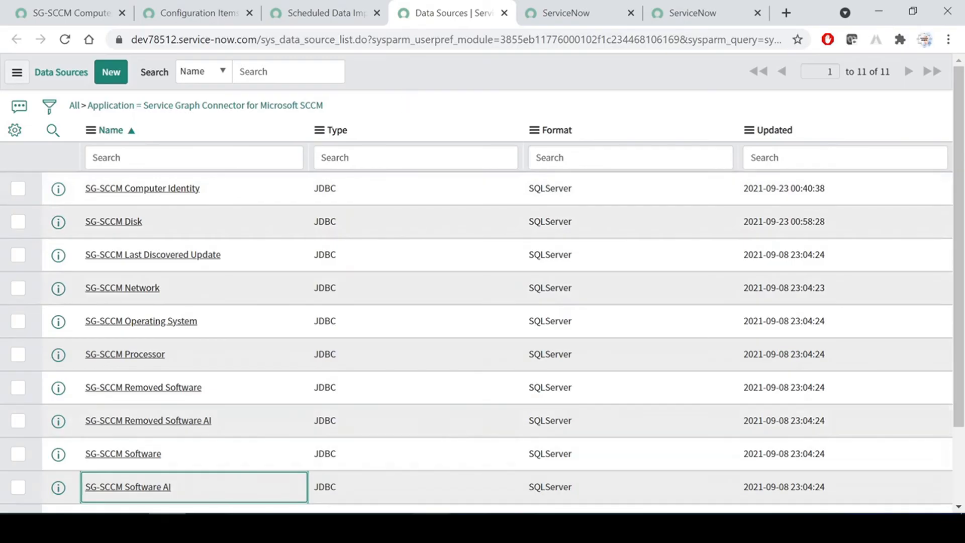
Switch to the Word integration guide and review the scheduled import jobs step and the start of the JAMF configuration section.
click(431, 468)
scroll(475, 301, down, 15)
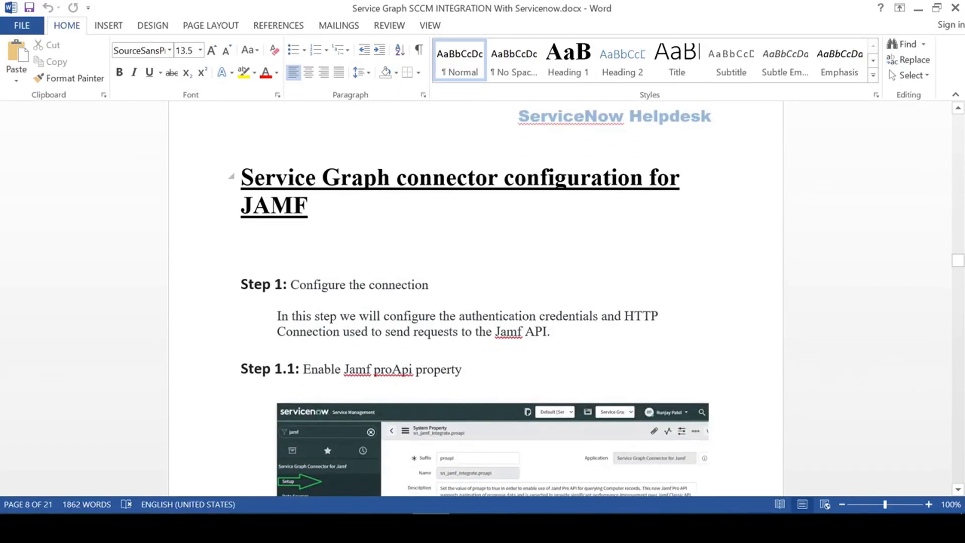
click(308, 205)
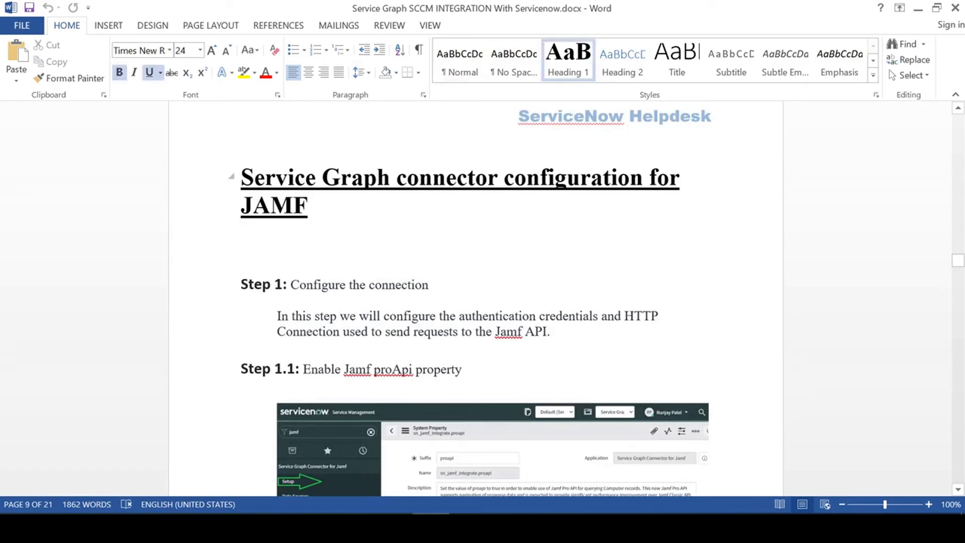
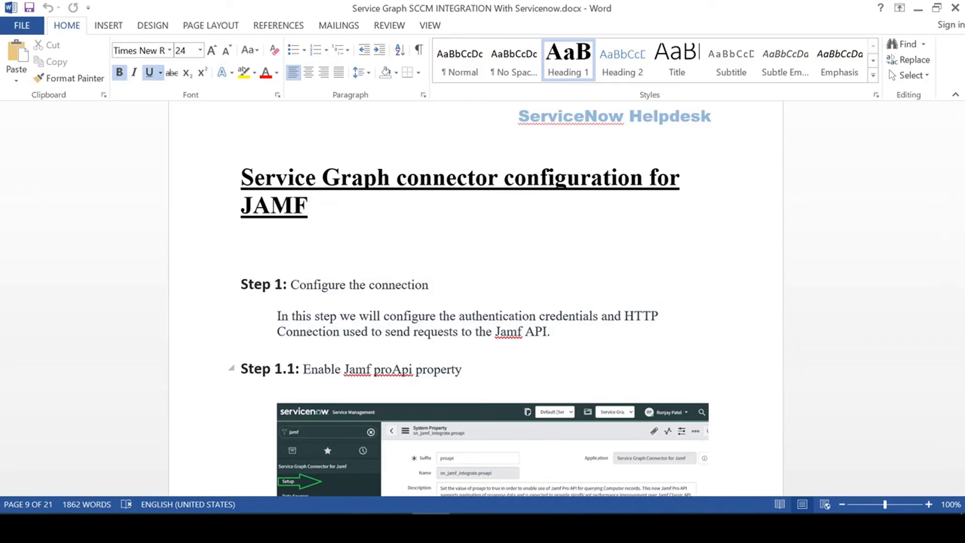
scroll(475, 297, up, 10)
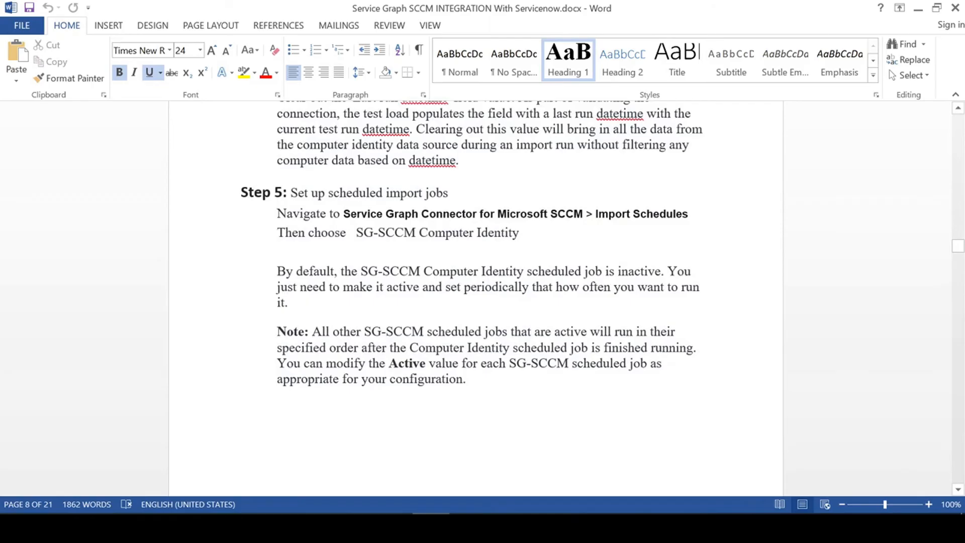
scroll(490, 315, down, 10)
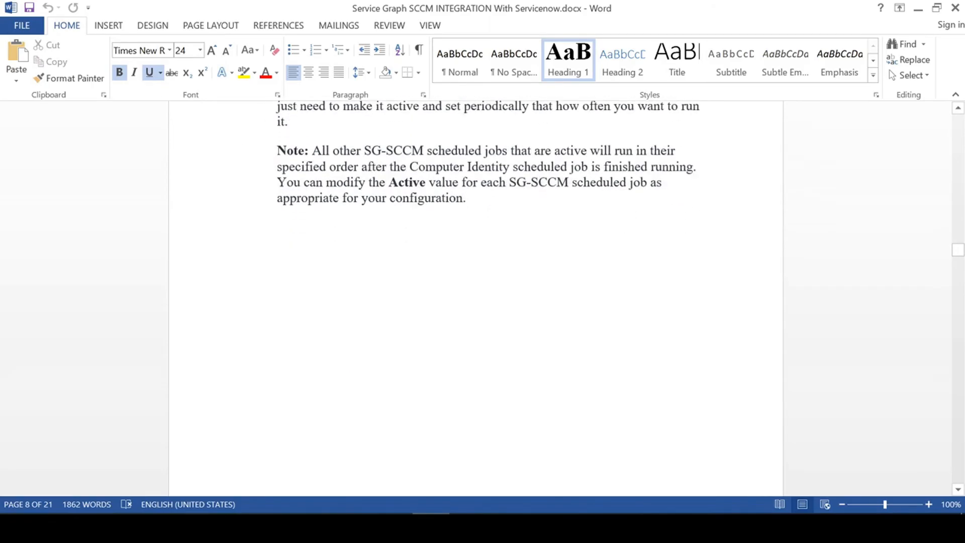
scroll(489, 315, down, 10)
scroll(489, 315, up, 5)
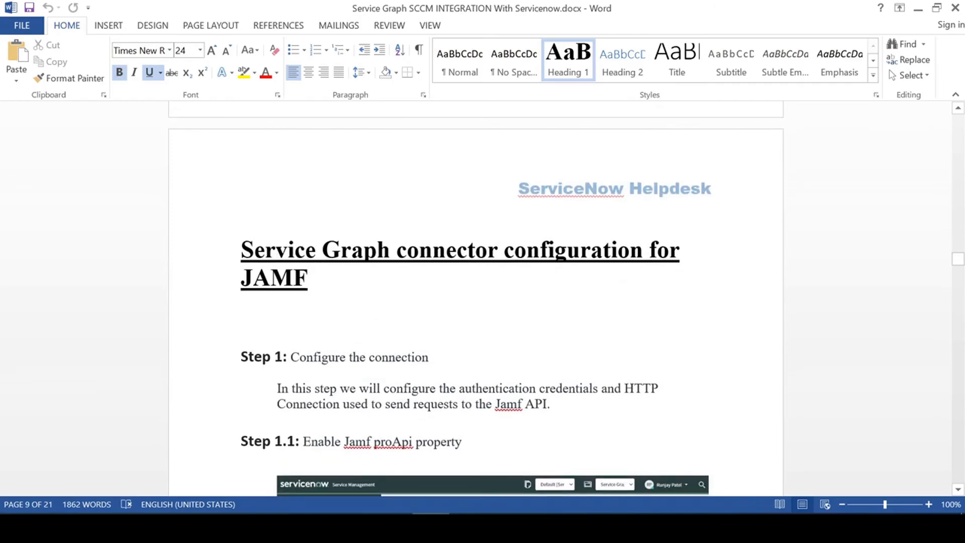
Switch back to ServiceNow in Chrome and review the imported configuration items and the SCCM scheduled data imports.
click(167, 527)
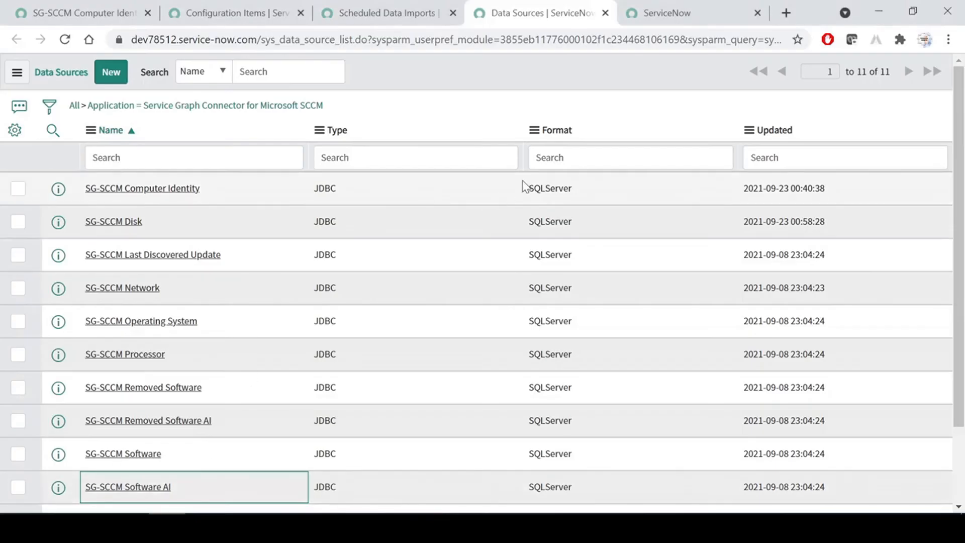
click(225, 12)
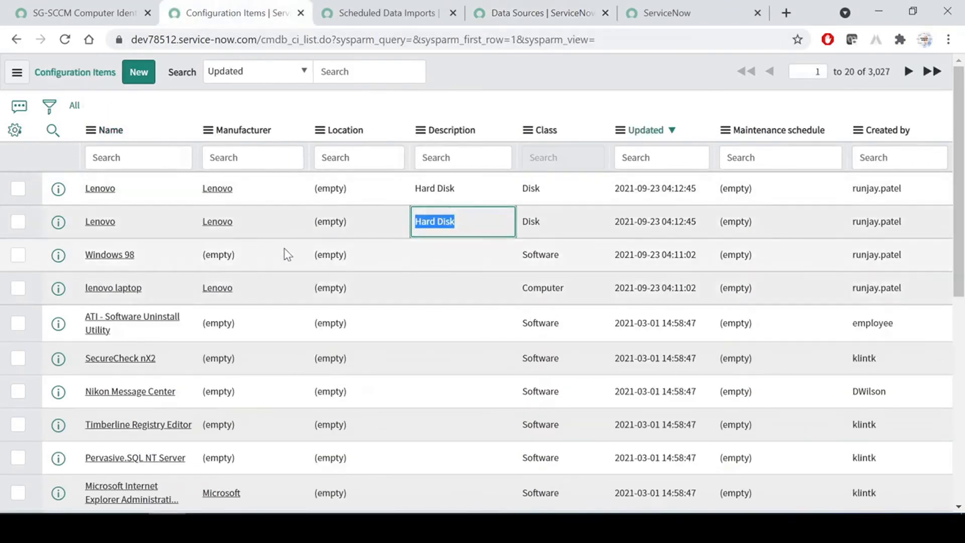
drag(151, 236, 157, 265)
click(162, 284)
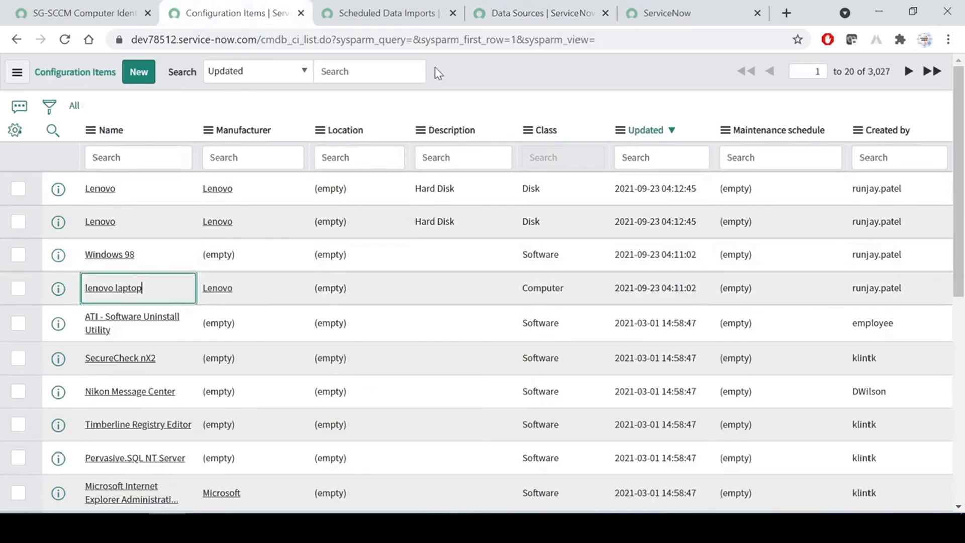
click(389, 11)
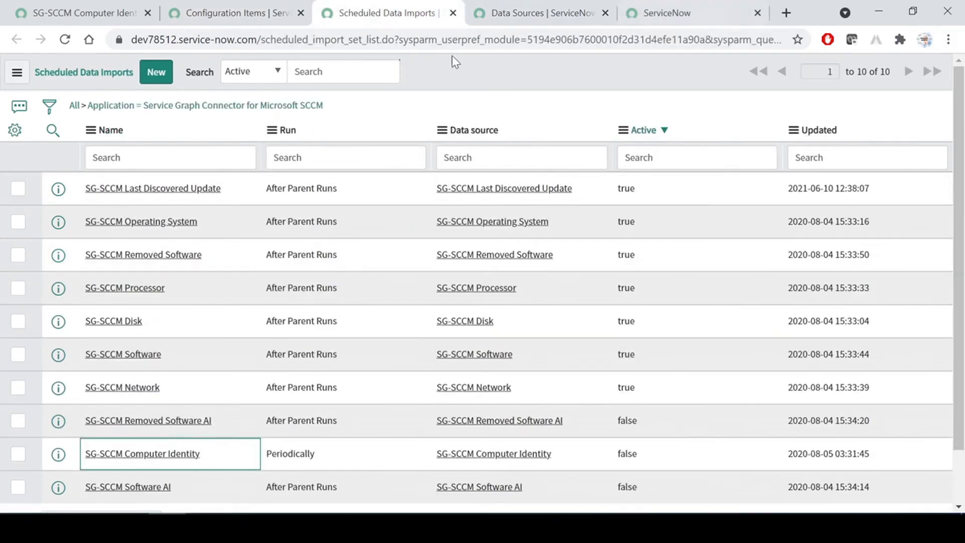
Open the SG-SCCM Computer Identity data source from the Data Sources list at its Use last run datetime setting.
click(533, 19)
middle_click(194, 189)
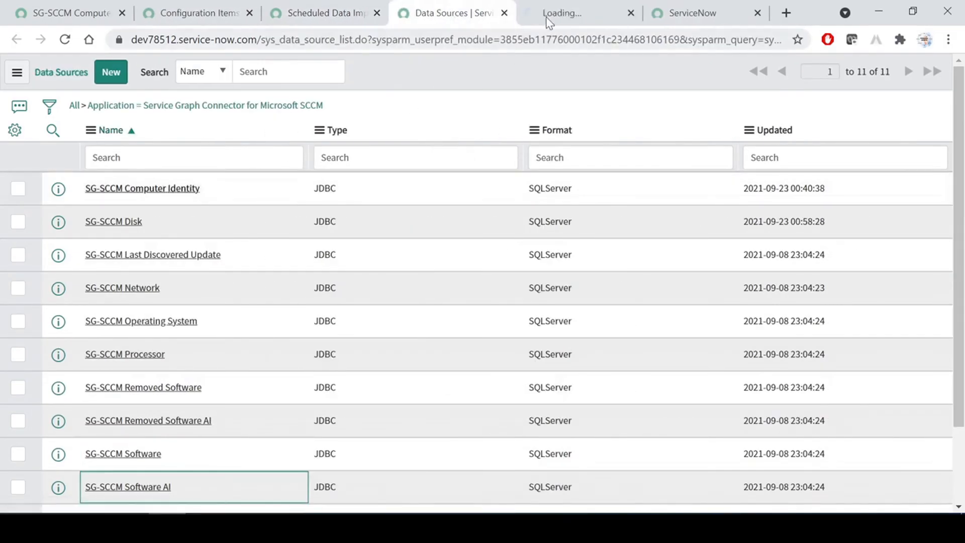
click(547, 19)
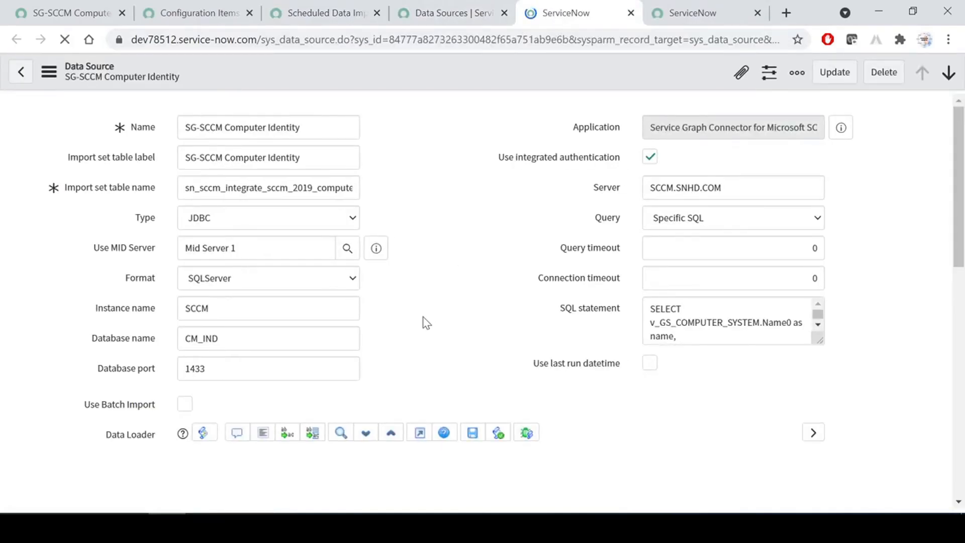
scroll(426, 321, down, 5)
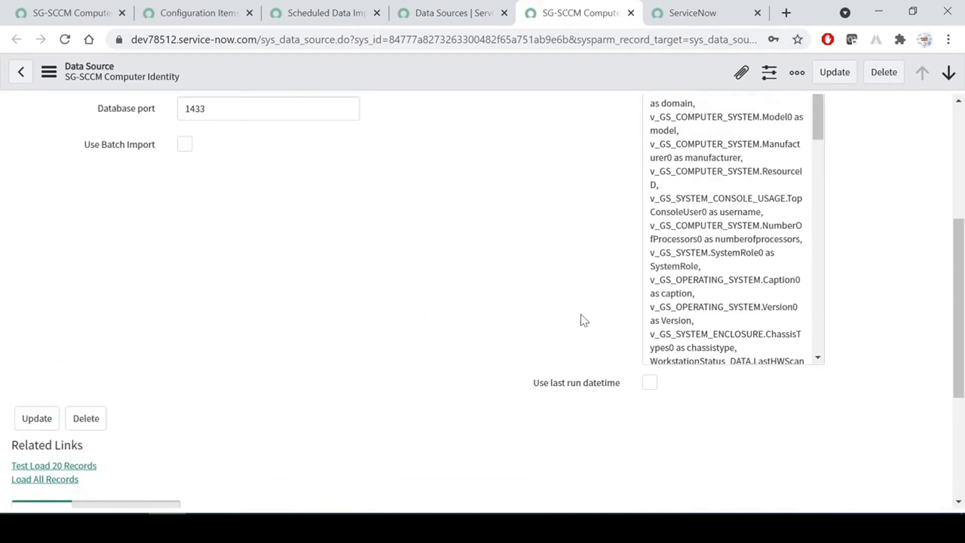
Enable Use last run datetime to view its related fields, and disable it again.
click(649, 383)
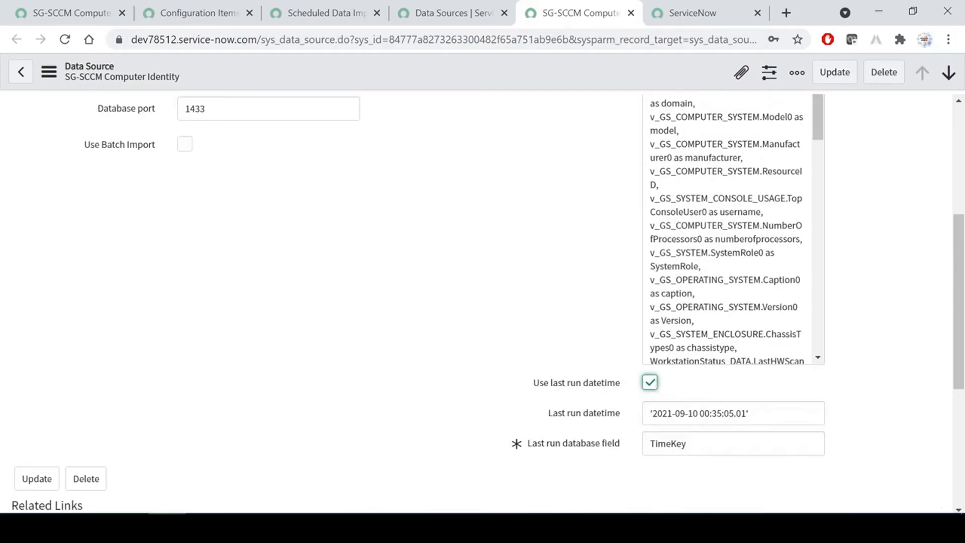
key(Tab)
click(649, 383)
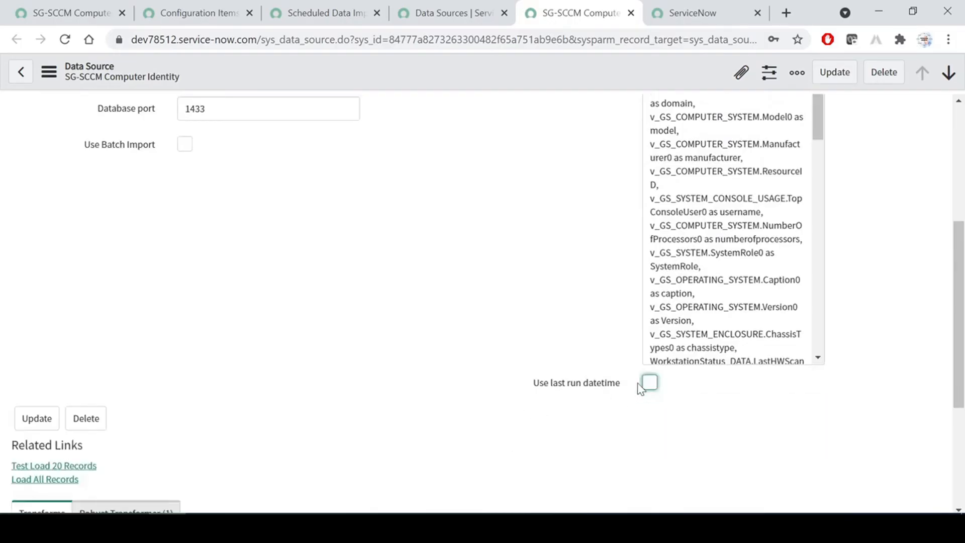
Save the SG-SCCM Computer Identity data source with Use last run datetime disabled.
right_click(465, 74)
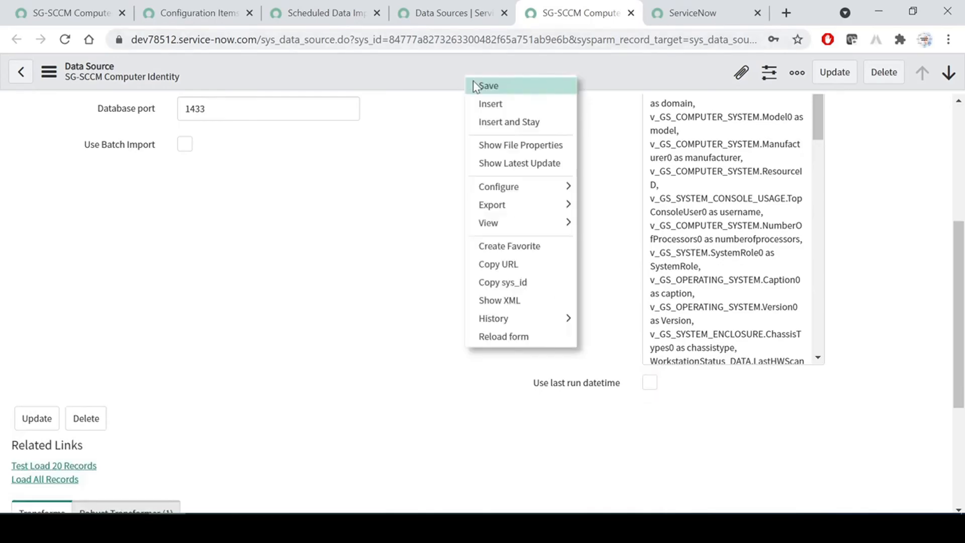
click(480, 86)
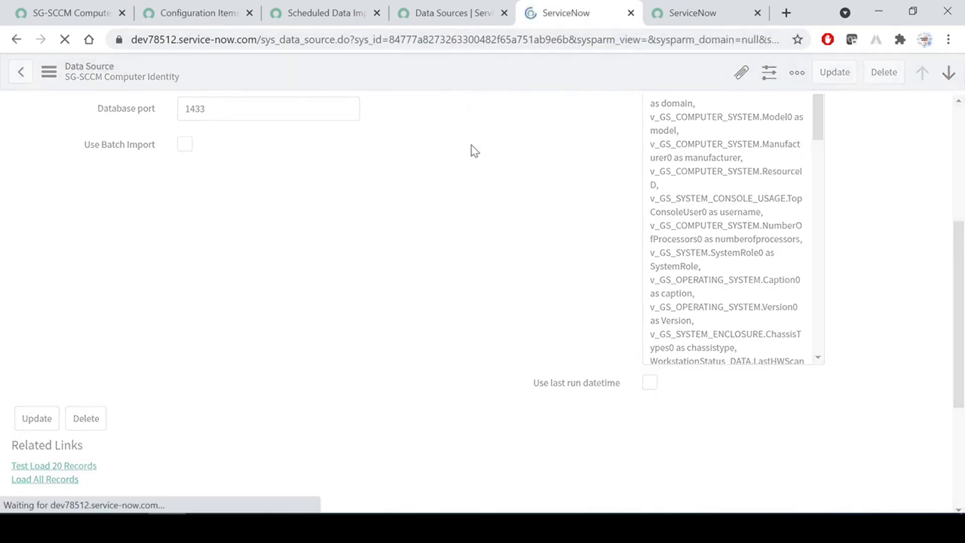
scroll(475, 218, down, 7)
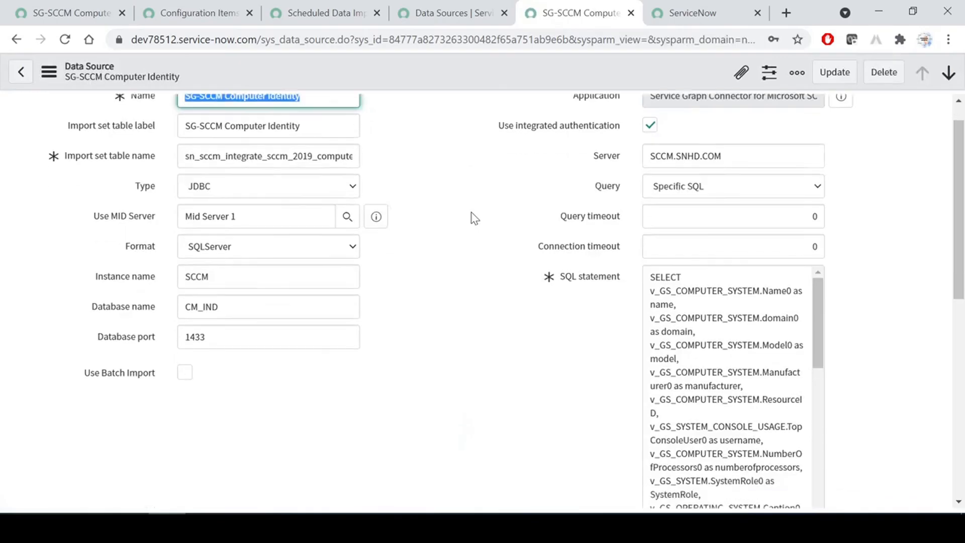
Load the SG-SCCM Computer Identity data source's records and check the source rows of Computer_System_DATA in SQL Server Management Studio on the SCCM virtual machine.
click(58, 288)
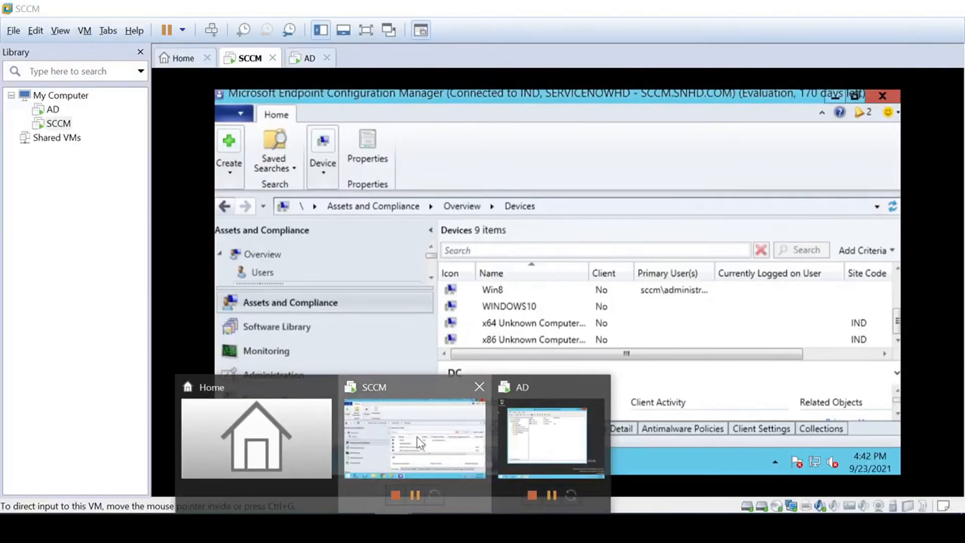
click(420, 446)
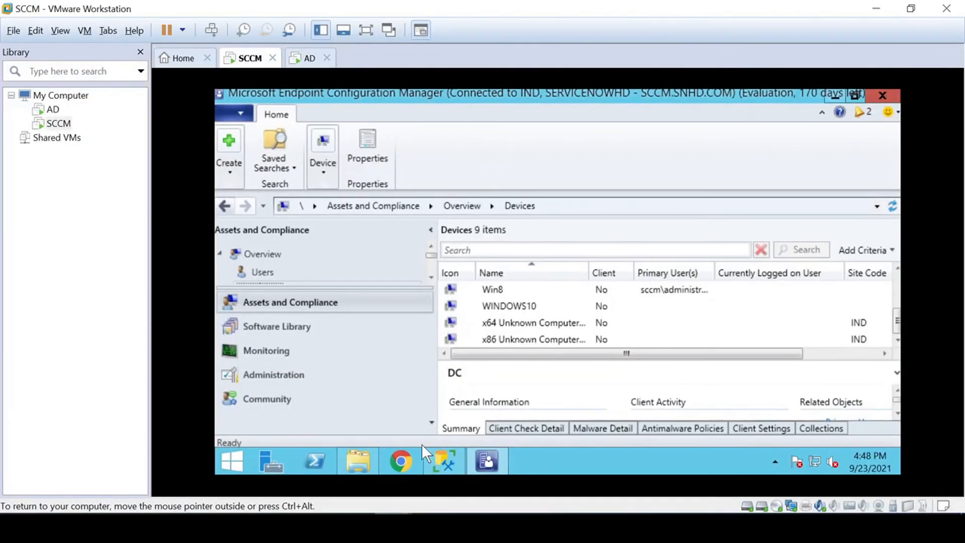
click(446, 460)
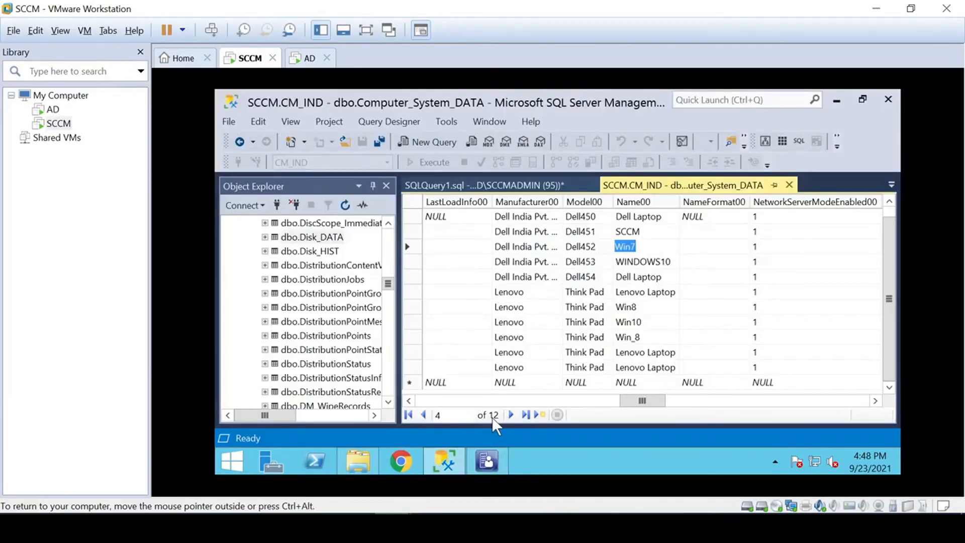
mouse_move(358, 460)
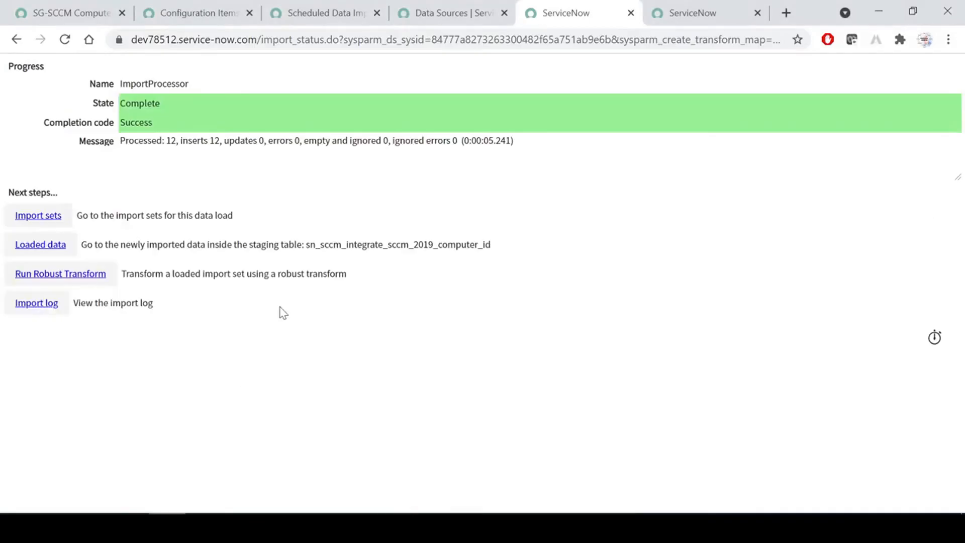
Check the processed and inserted record counts in the import message and run the robust transform on the loaded import set.
drag(166, 140, 221, 140)
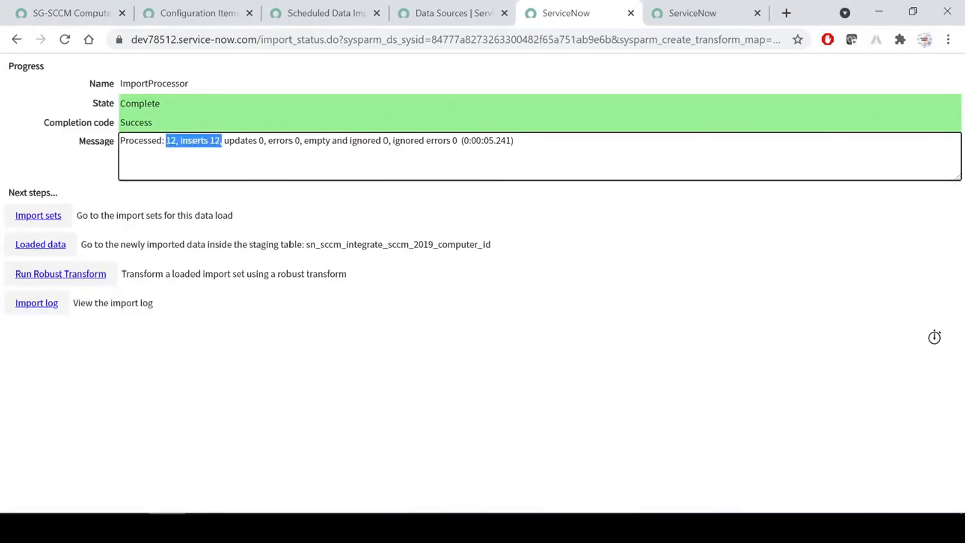
click(65, 273)
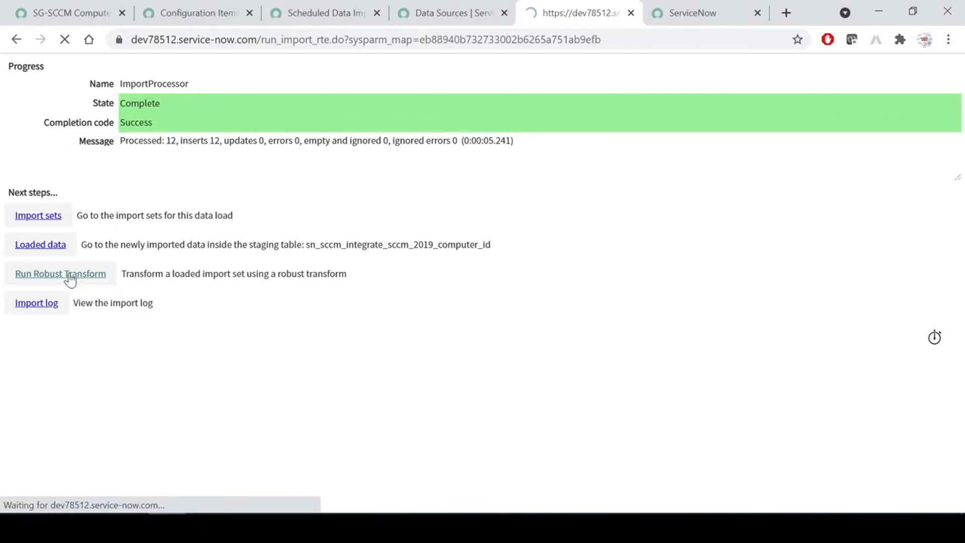
click(92, 90)
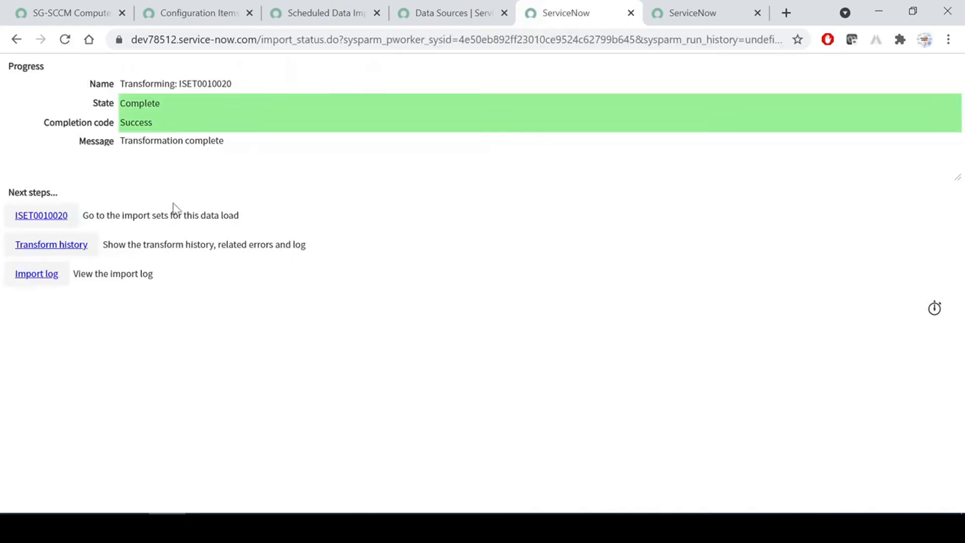
Refresh the unfiltered Configuration Items list and compare the imported computers with the names in the SCCM Computer_System_DATA table.
click(357, 21)
click(201, 14)
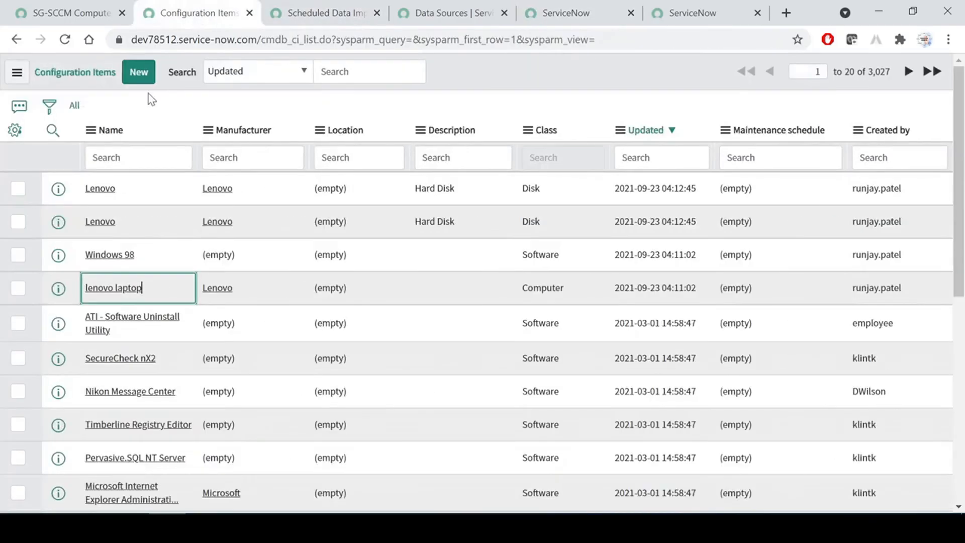
click(73, 107)
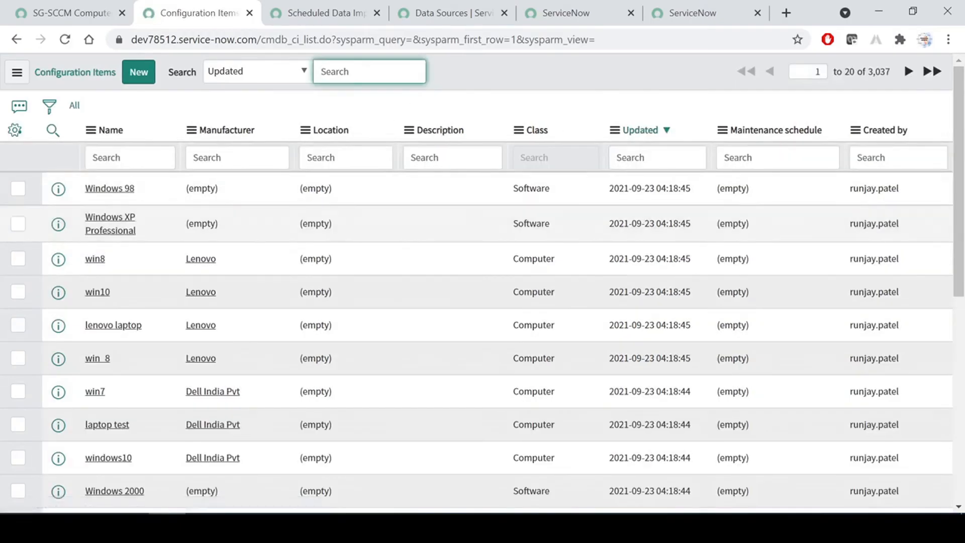
scroll(204, 261, down, 2)
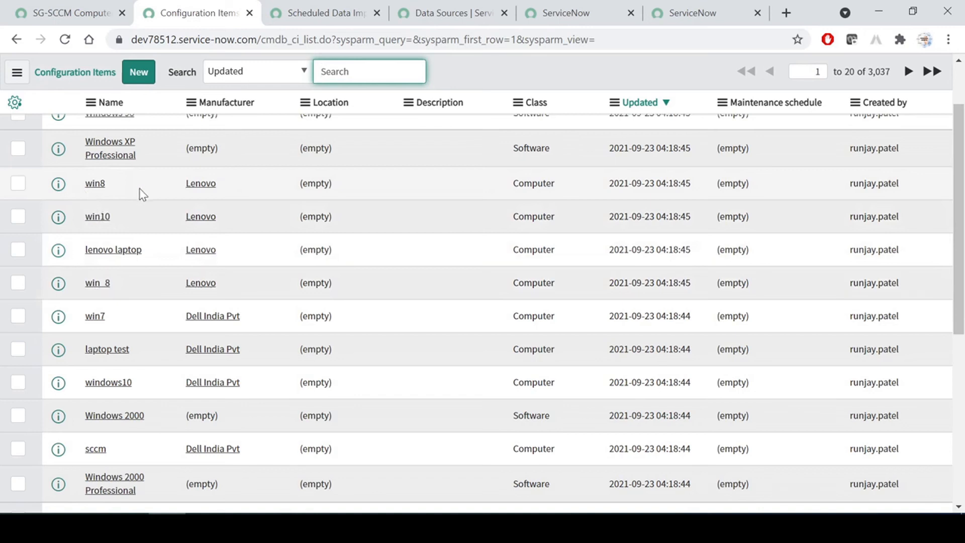
drag(123, 221, 77, 224)
click(152, 249)
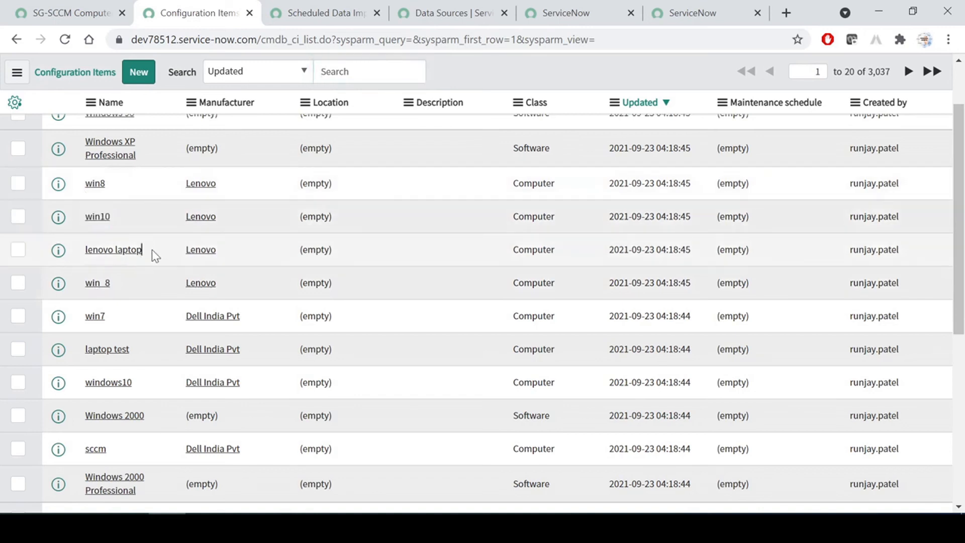
drag(152, 250, 60, 250)
drag(146, 295, 76, 296)
double_click(121, 320)
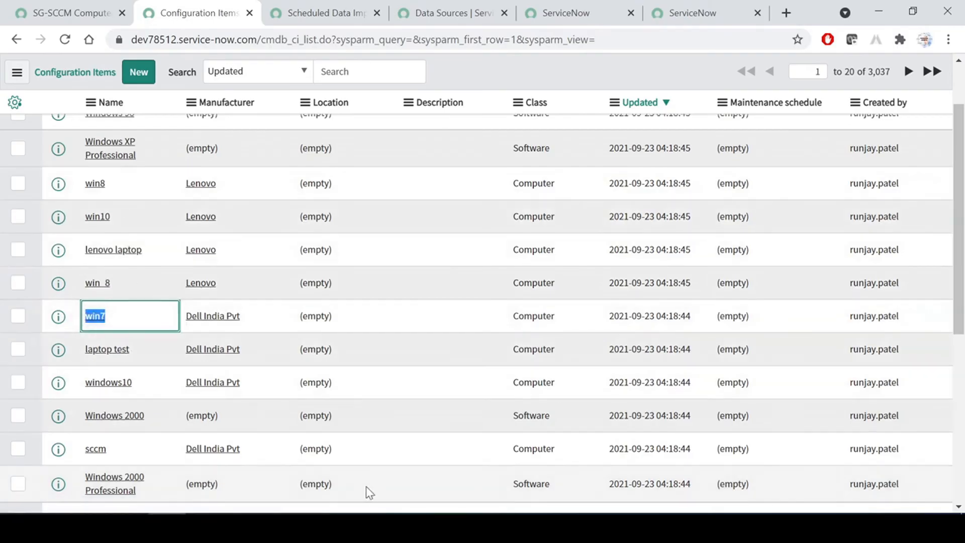
click(396, 465)
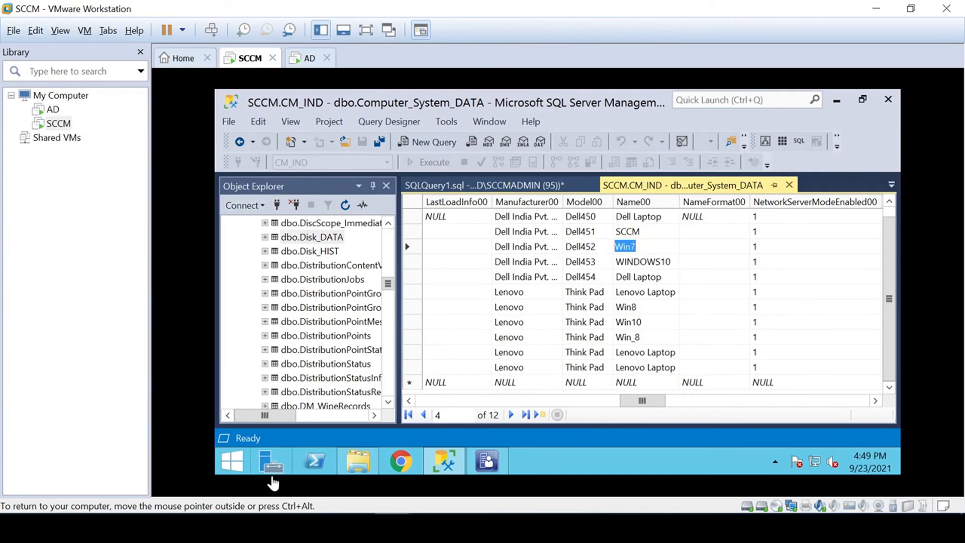
click(167, 527)
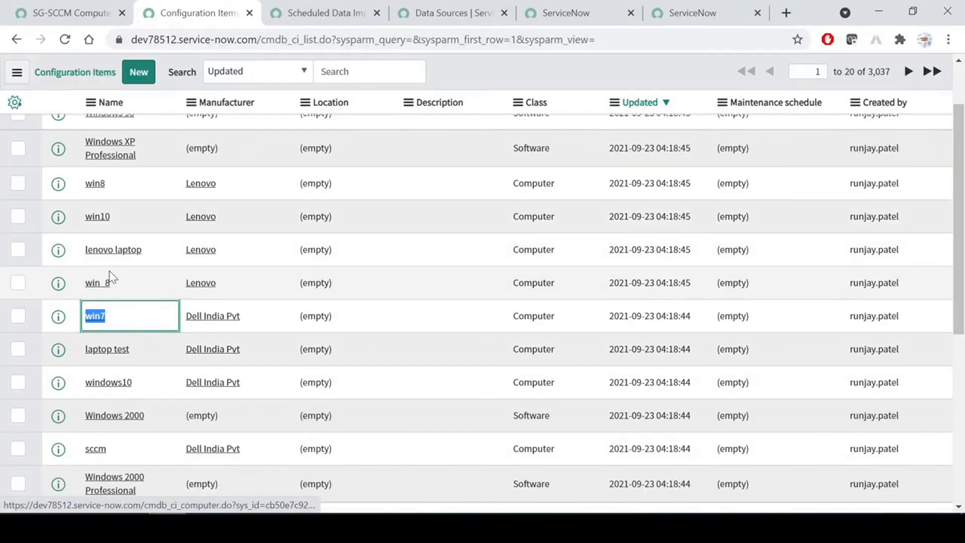
Open the win8 computer record in a new tab and examine its name, OS domain, model, serial number, CPU count and related lists.
middle_click(99, 191)
click(250, 10)
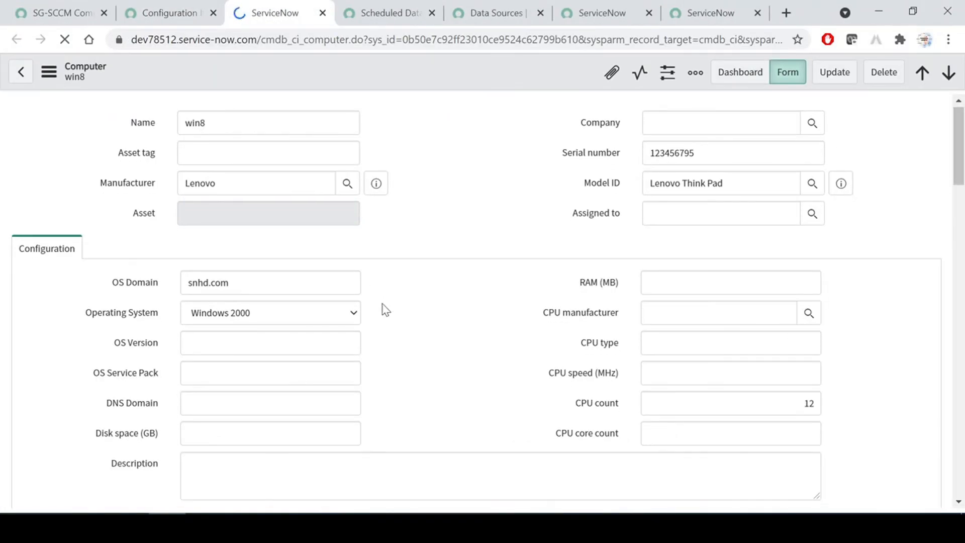
drag(225, 297, 47, 301)
drag(206, 128, 153, 150)
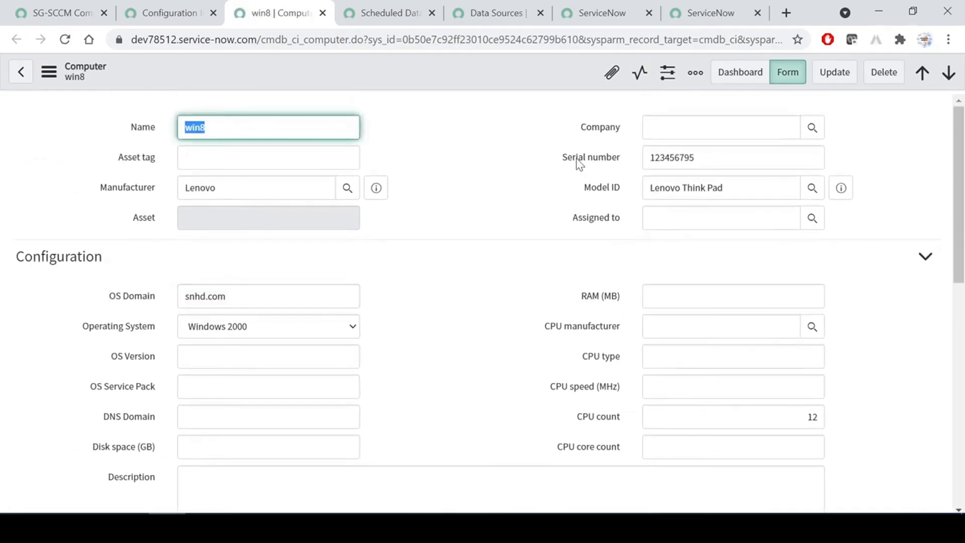
drag(723, 187, 542, 197)
drag(694, 157, 623, 163)
scroll(529, 317, down, 3)
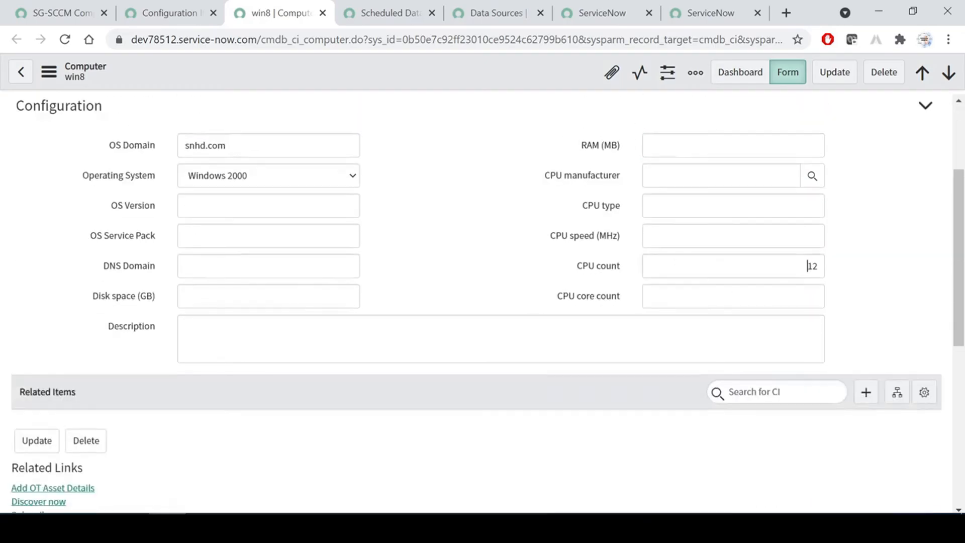
scroll(424, 307, down, 5)
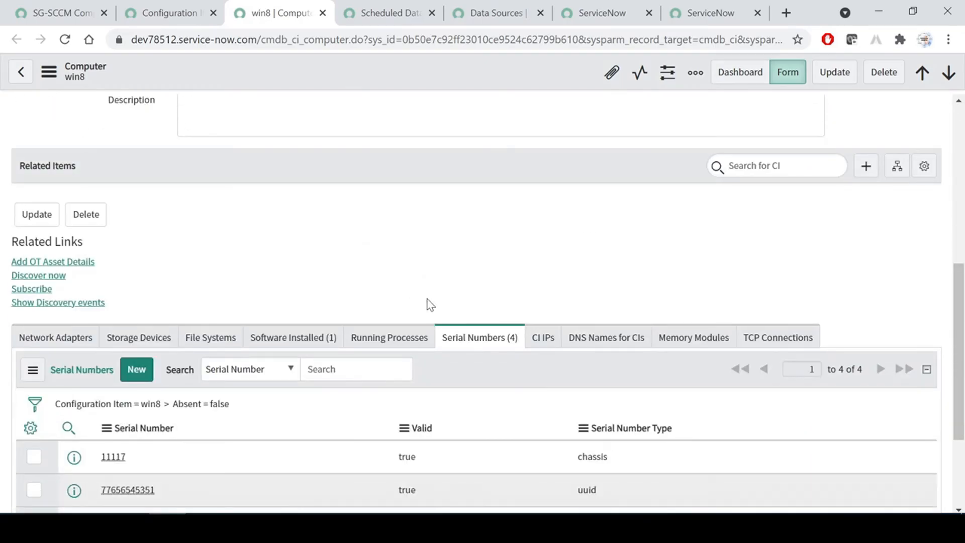
scroll(430, 300, up, 8)
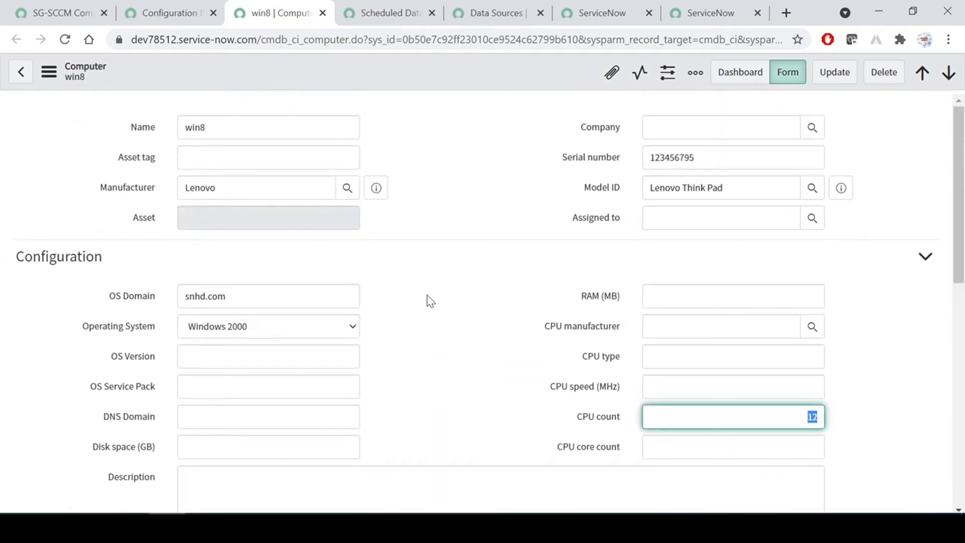
click(433, 231)
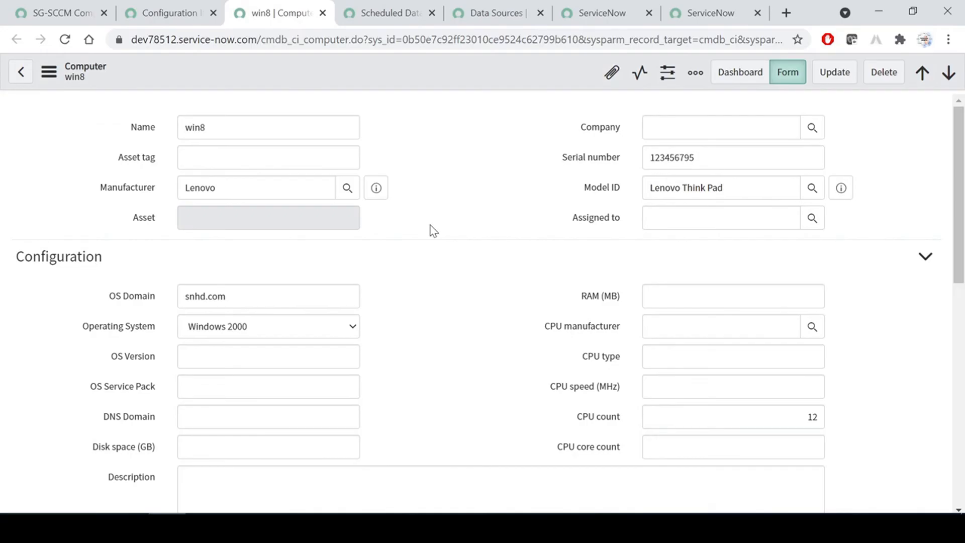
Close all browser tabs except the SG-SCCM Computer Identity data source.
click(323, 14)
click(323, 13)
click(323, 13)
click(322, 13)
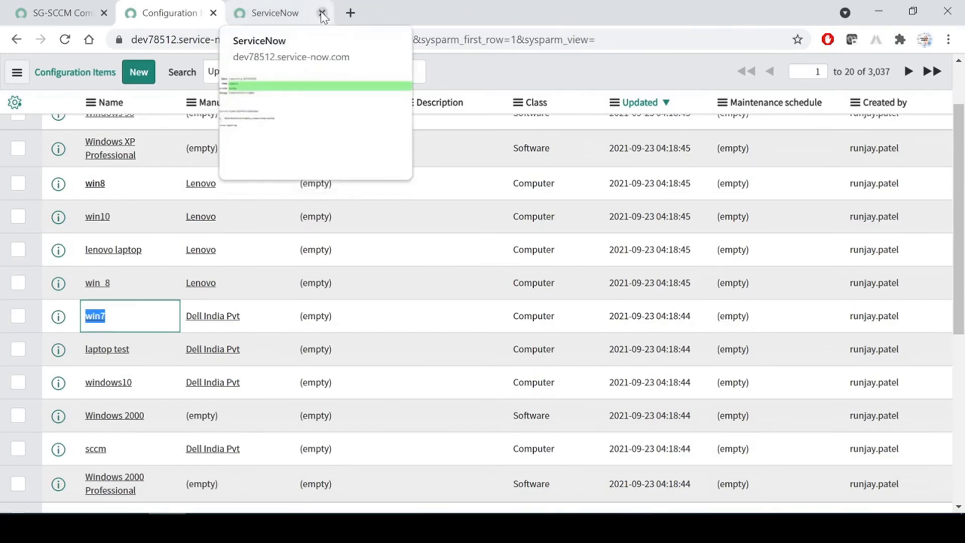
click(322, 13)
click(322, 13)
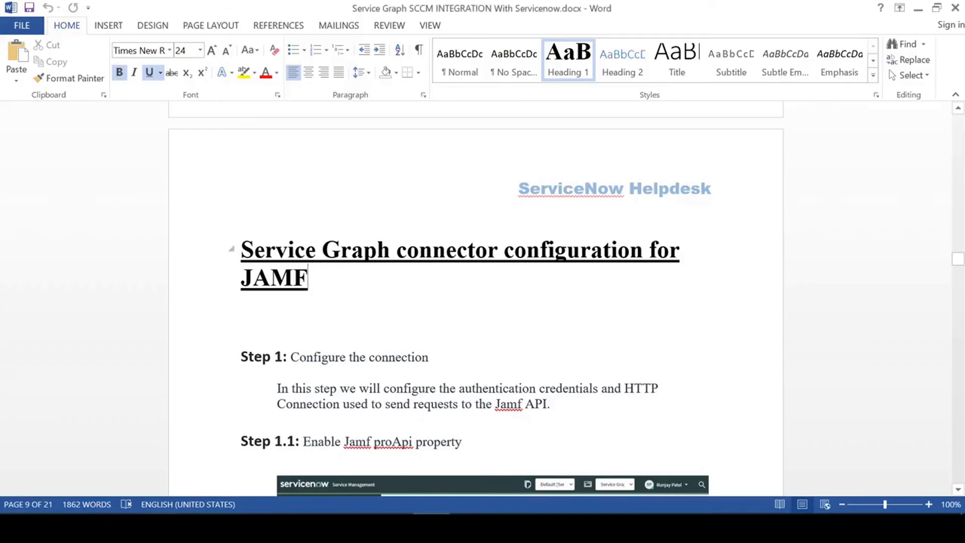
Switch to the integration guide in Word and review the Service Graph connector configuration steps for JAMF, starting with configuring the connection.
drag(241, 278, 308, 279)
scroll(338, 402, down, 11)
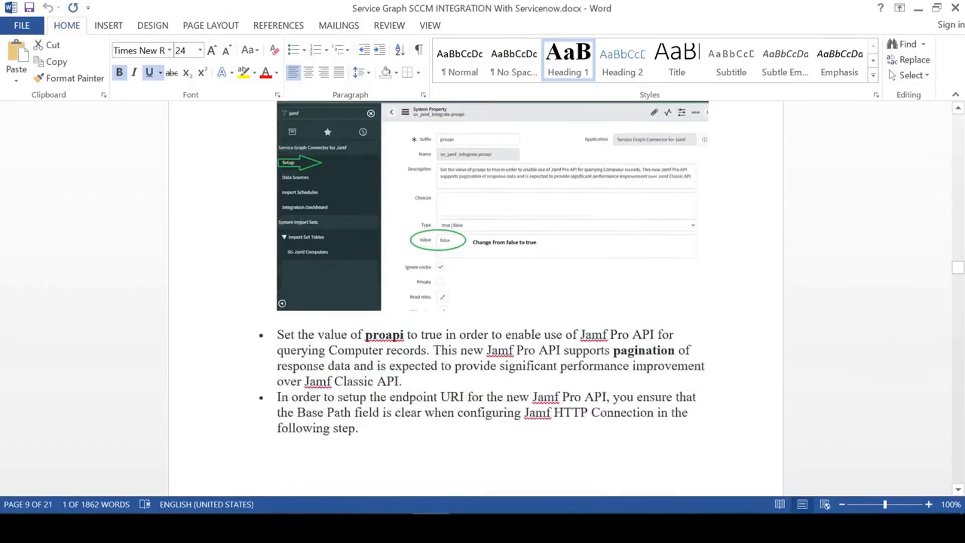
scroll(356, 395, down, 12)
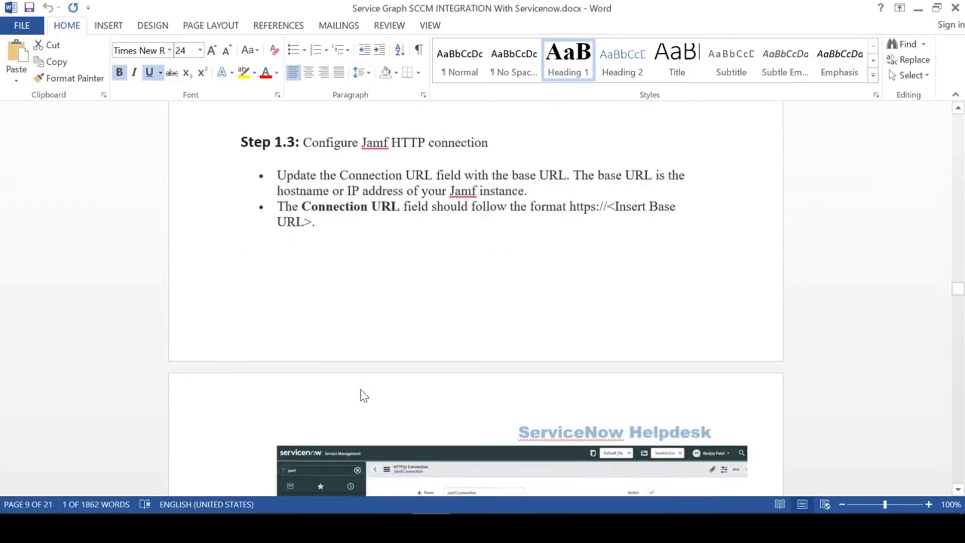
scroll(361, 392, down, 15)
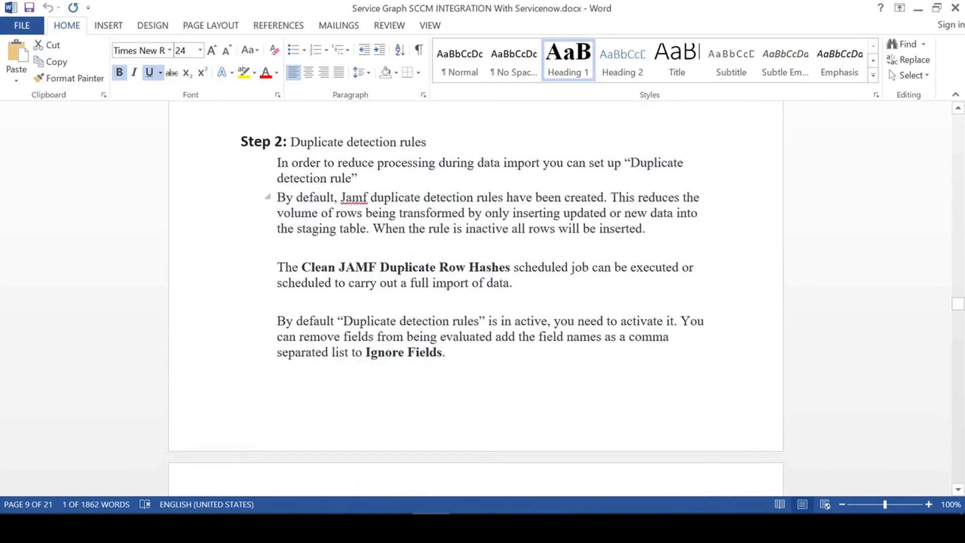
scroll(475, 297, down, 10)
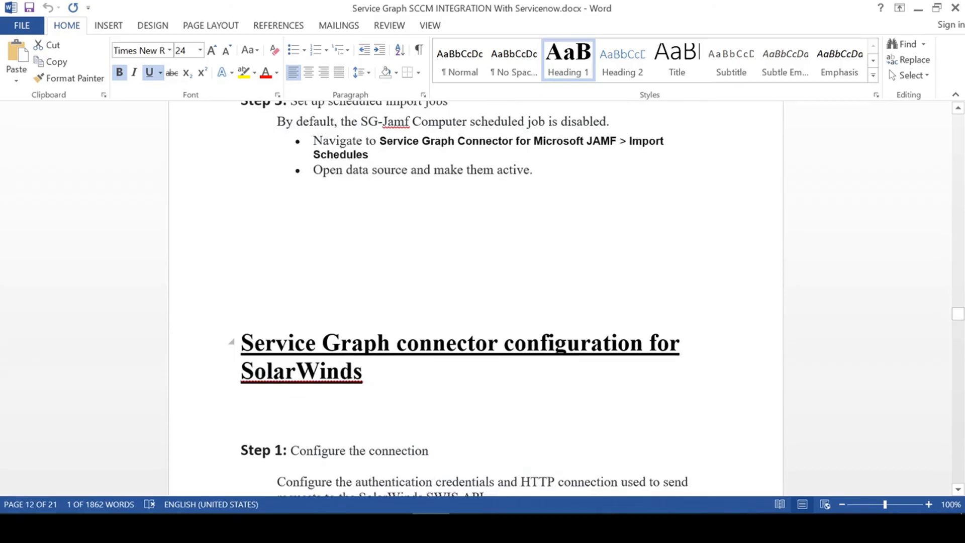
scroll(475, 297, up, 20)
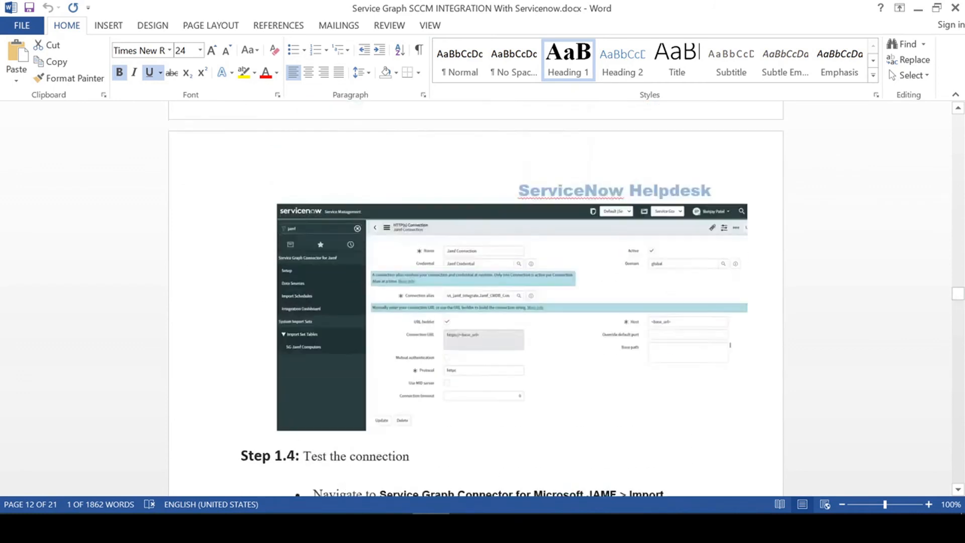
scroll(476, 296, up, 20)
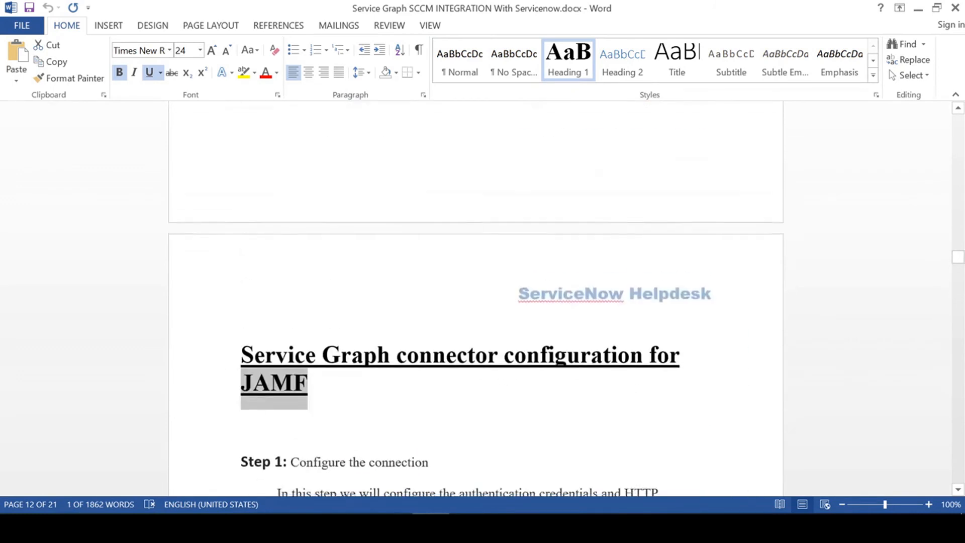
scroll(475, 297, down, 3)
click(313, 213)
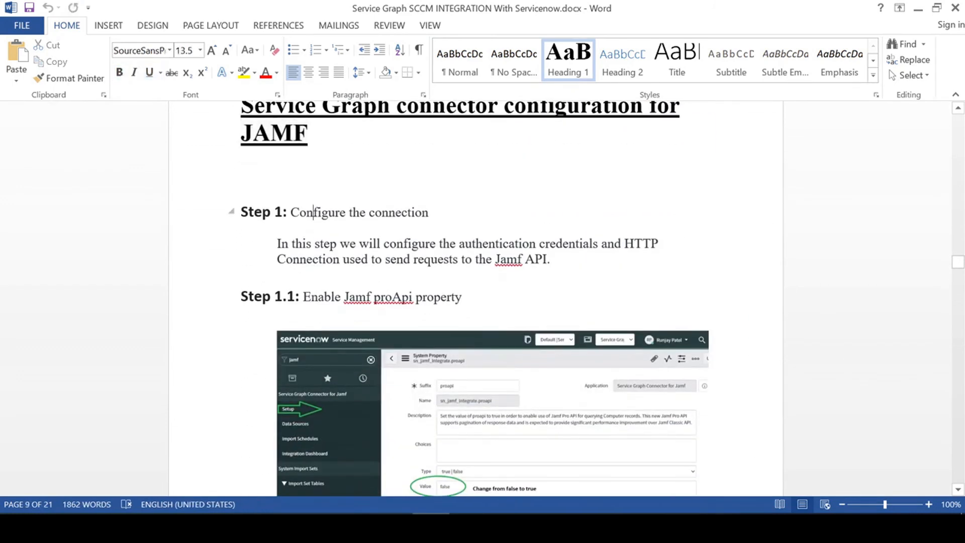
drag(290, 212, 428, 212)
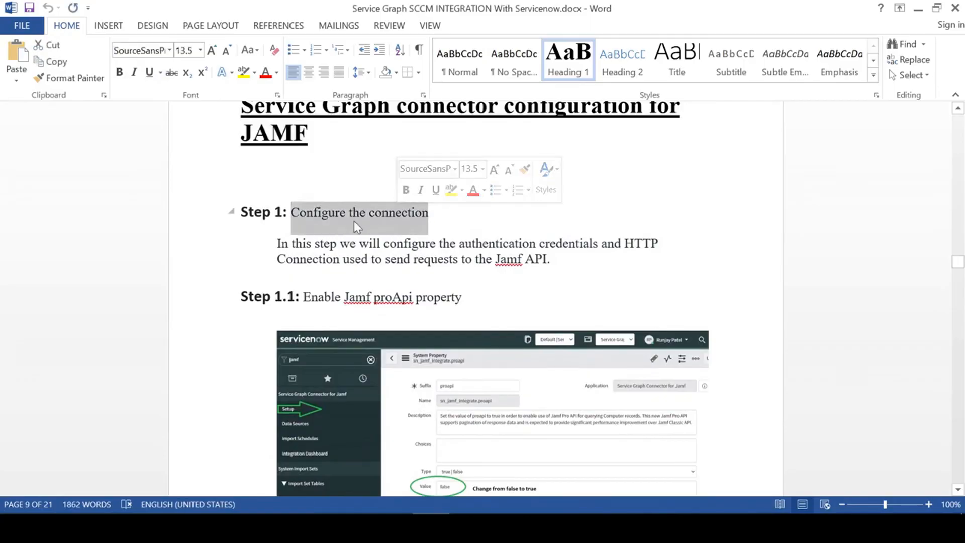
click(336, 212)
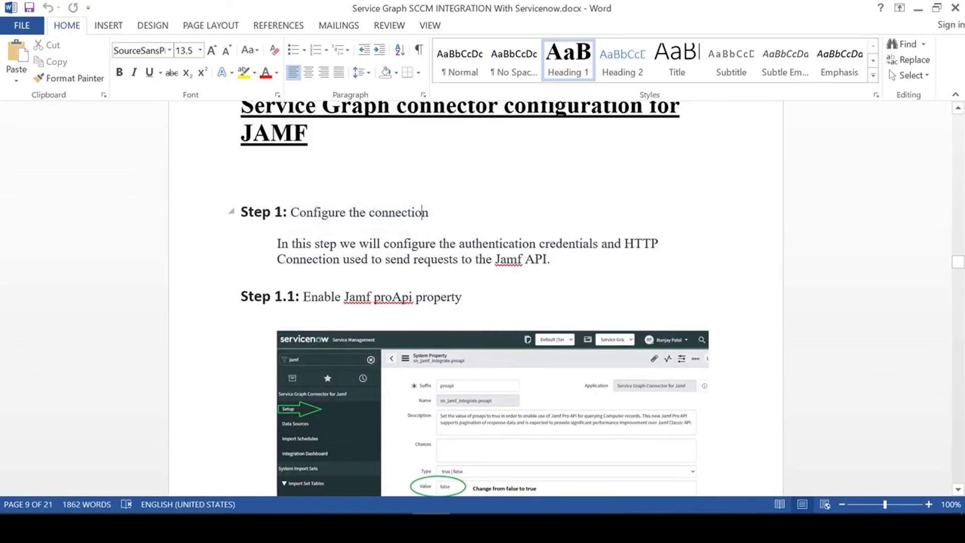
Switch back to ServiceNow in Chrome and set the current application to Service Graph Connector for Jamf.
key(alt+Tab)
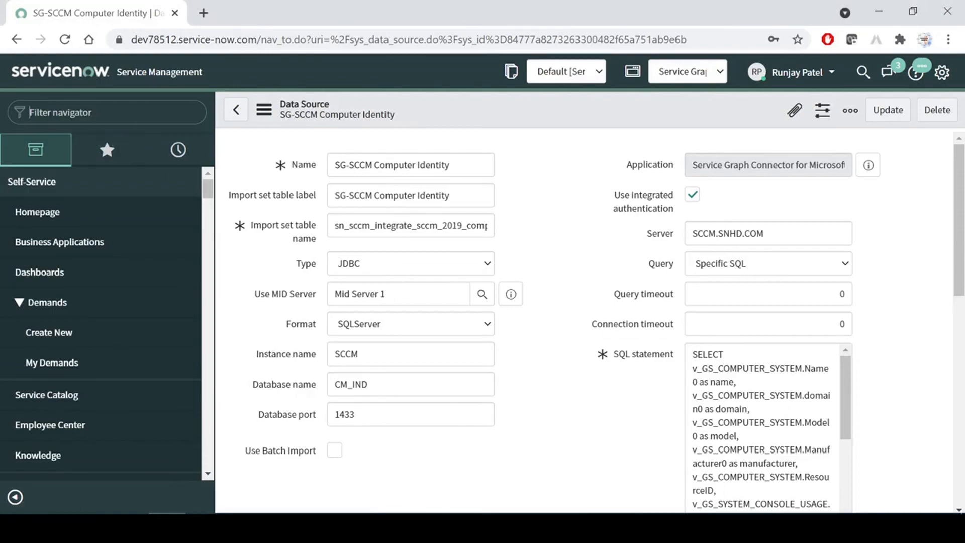
click(714, 75)
scroll(596, 272, down, 1)
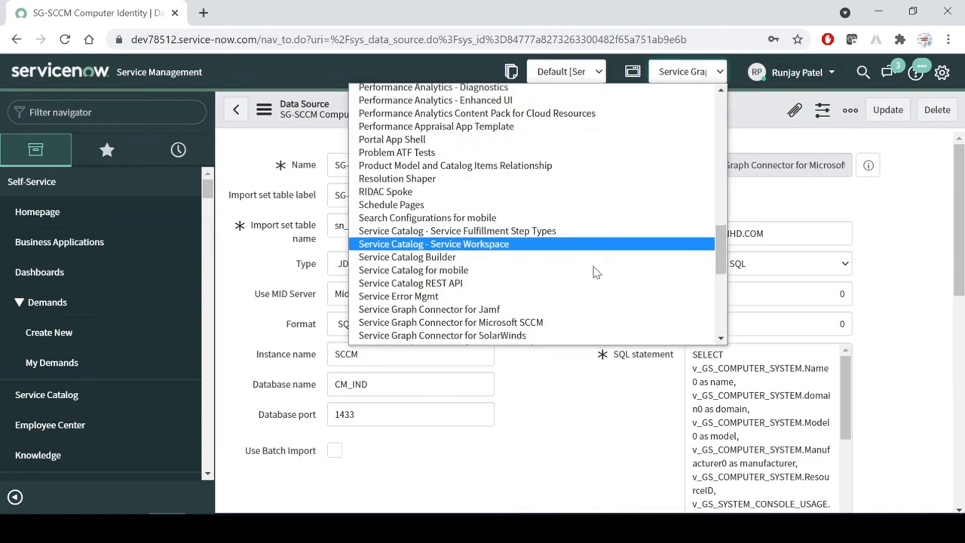
scroll(596, 272, down, 3)
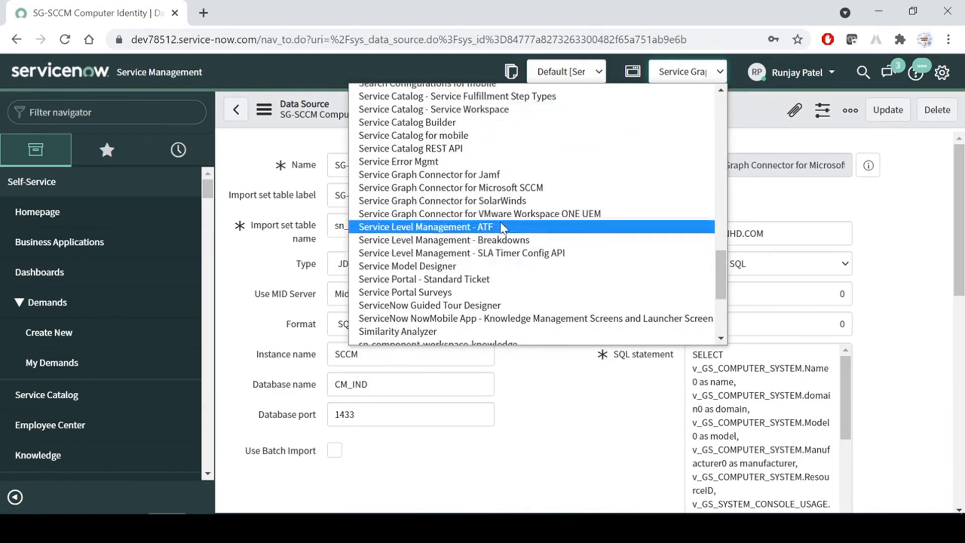
click(474, 176)
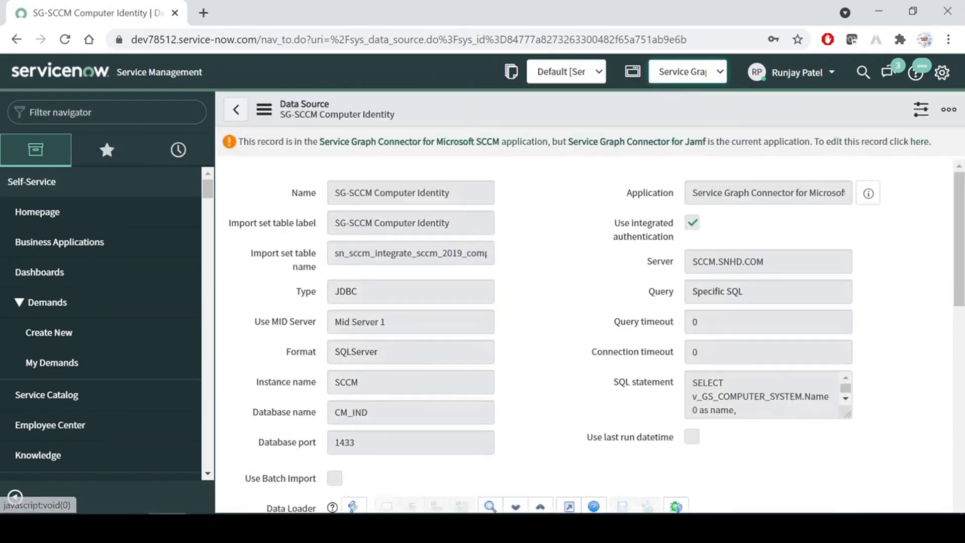
Find the Service Graph Connector for Jamf guided setup and open its Enable Jamf proApi property task.
click(101, 111)
text(jamf)
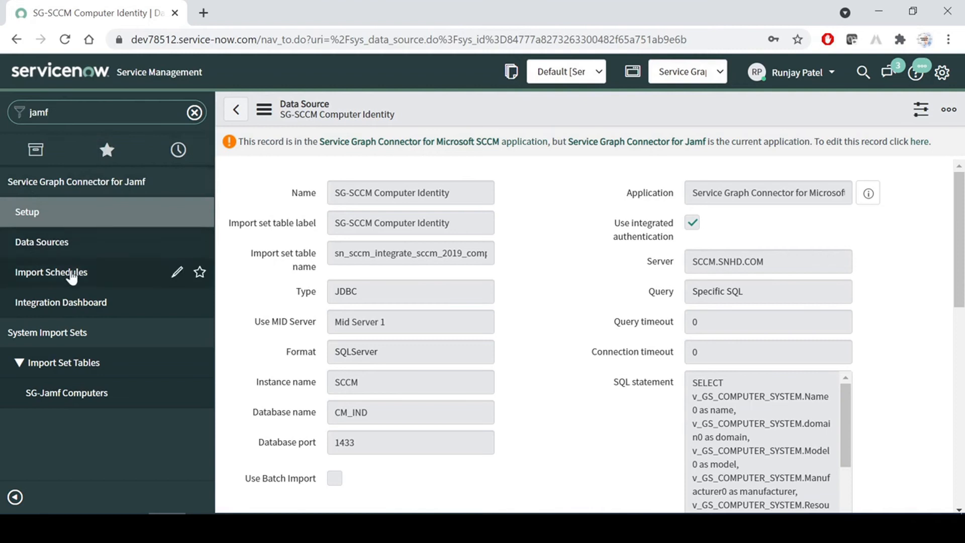
click(37, 214)
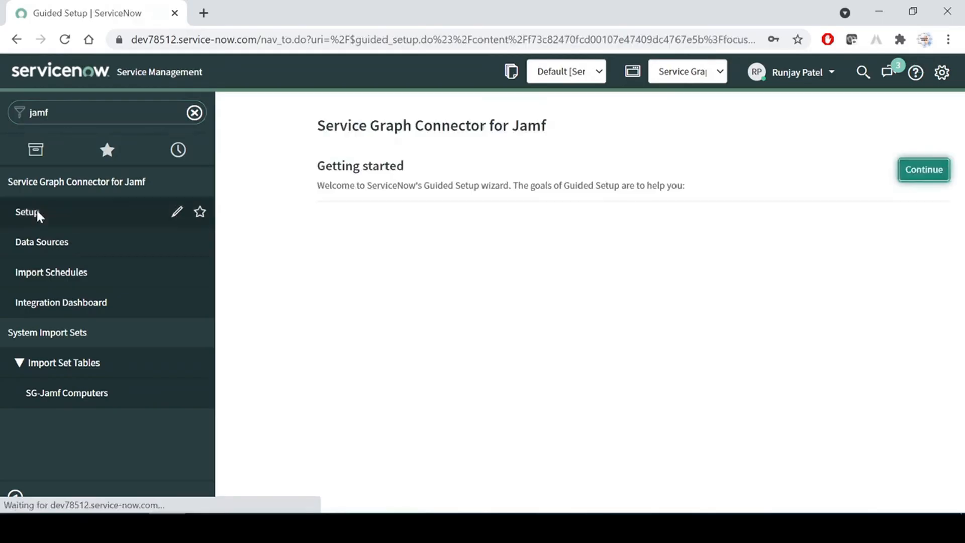
click(911, 170)
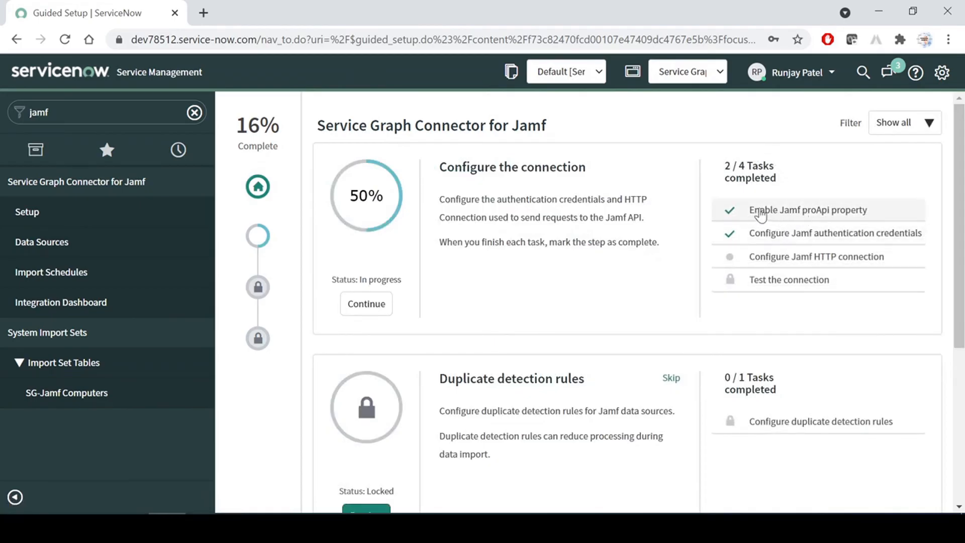
click(794, 215)
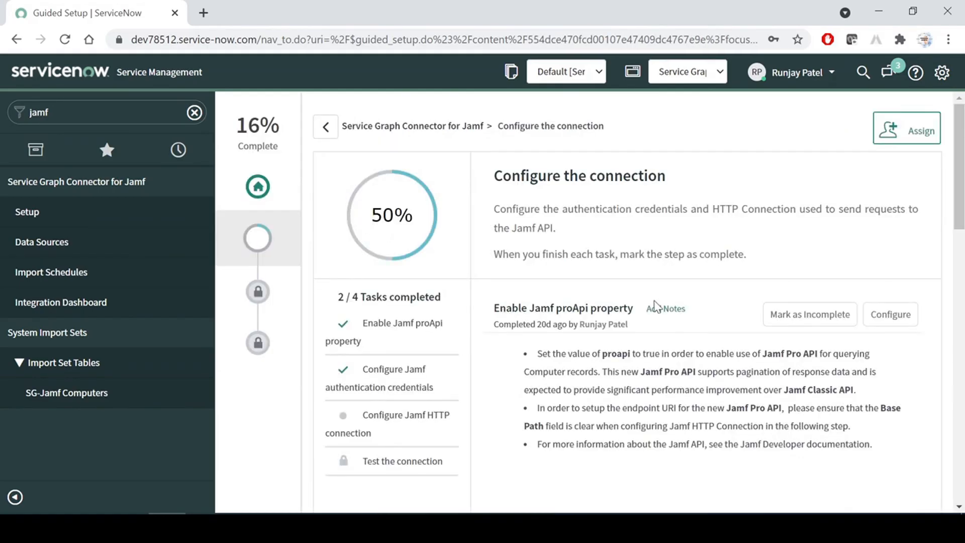
scroll(781, 308, down, 1)
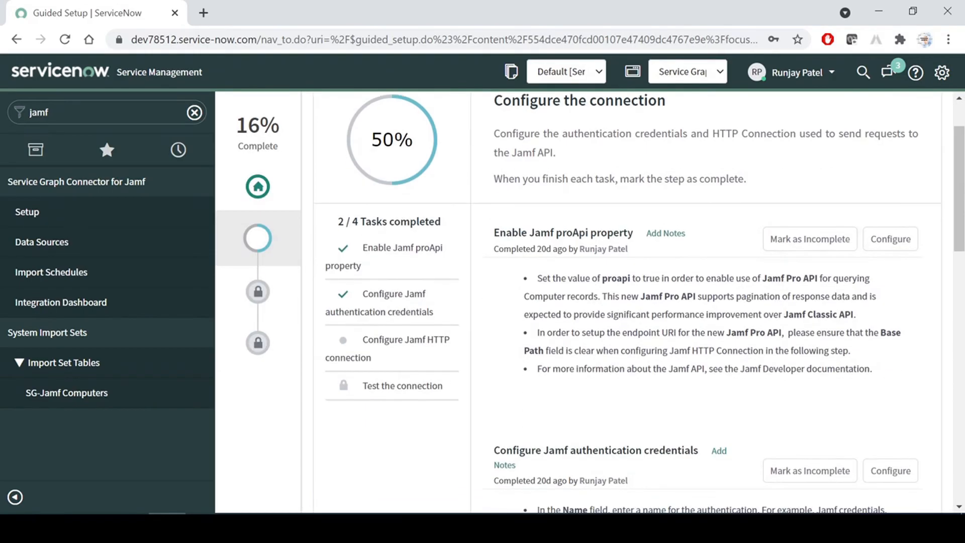
Configure the sn_jamf_integrate.proapi system property by setting its value to true and save the record.
click(890, 240)
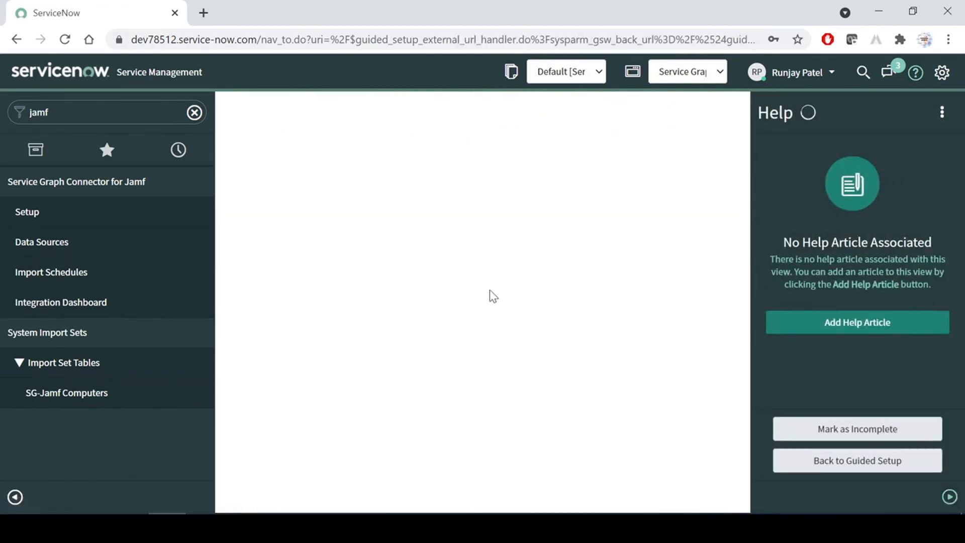
click(949, 497)
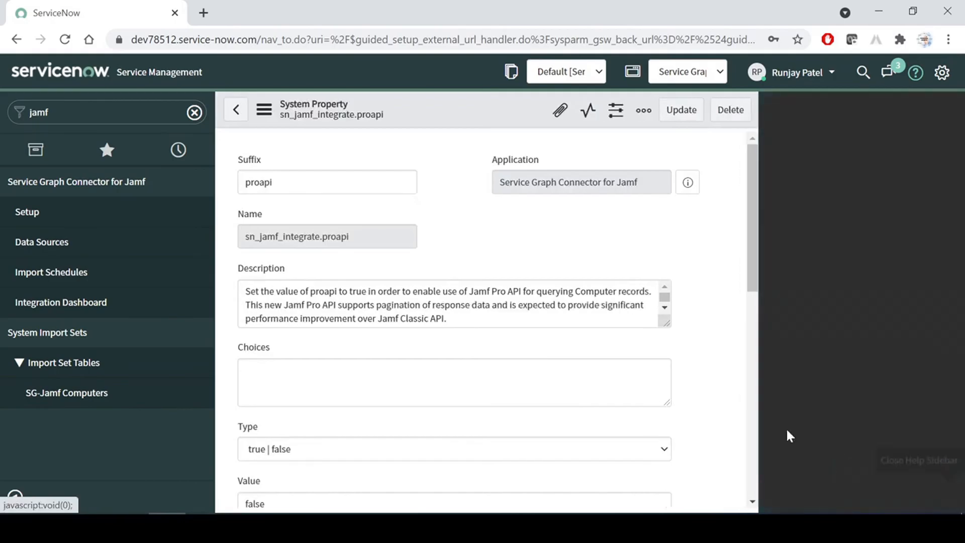
drag(357, 370, 293, 369)
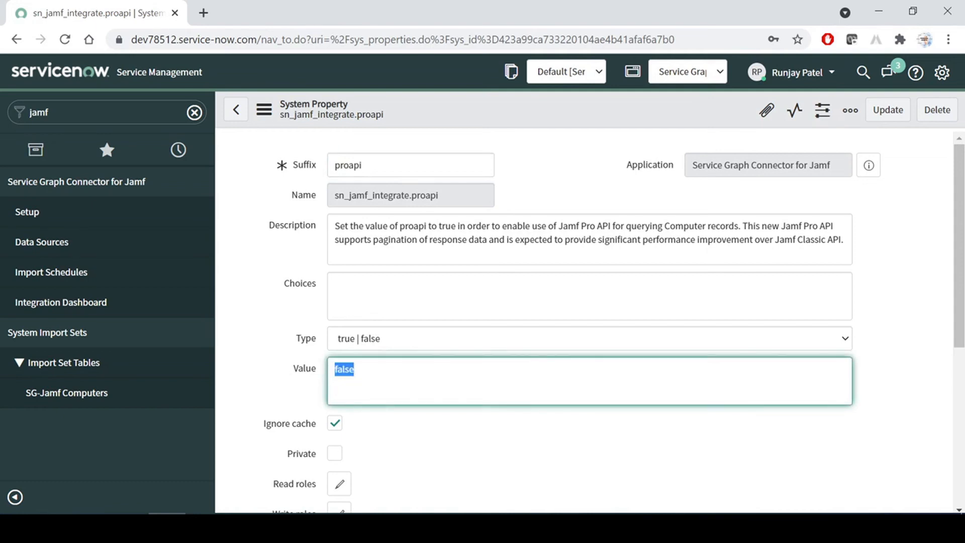
text(true)
scroll(454, 422, down, 5)
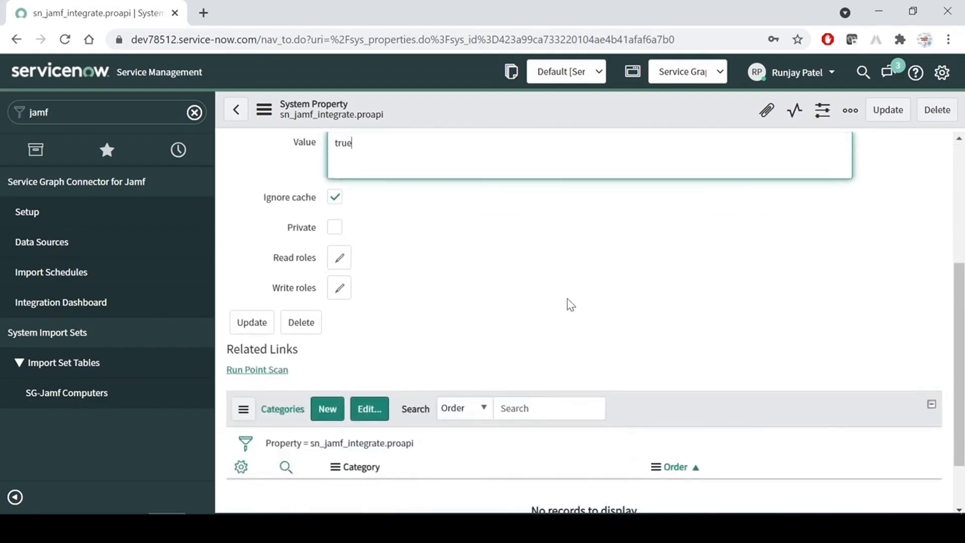
click(887, 112)
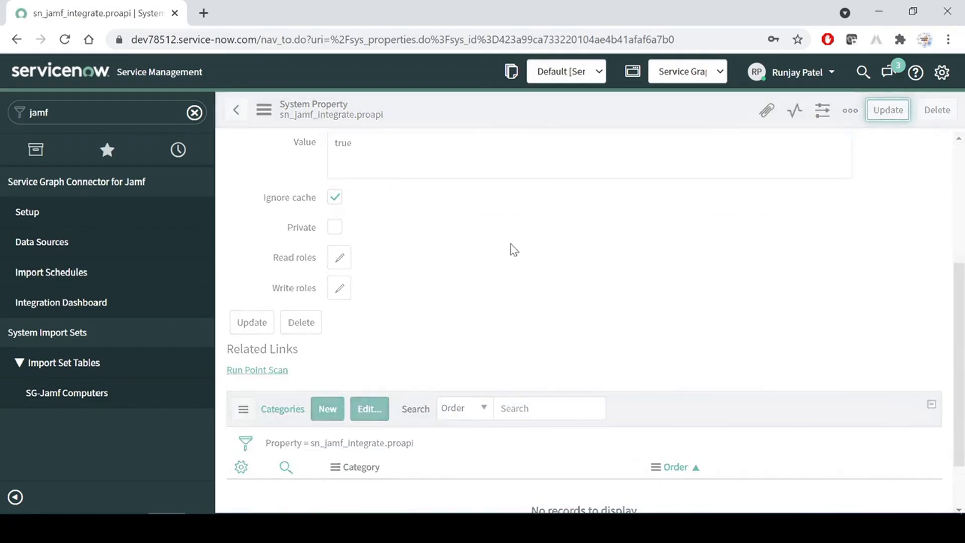
Switch to the integration guide in Word and review steps 1.1 and 1.2 on the Jamf proApi property and the authentication credentials.
click(438, 526)
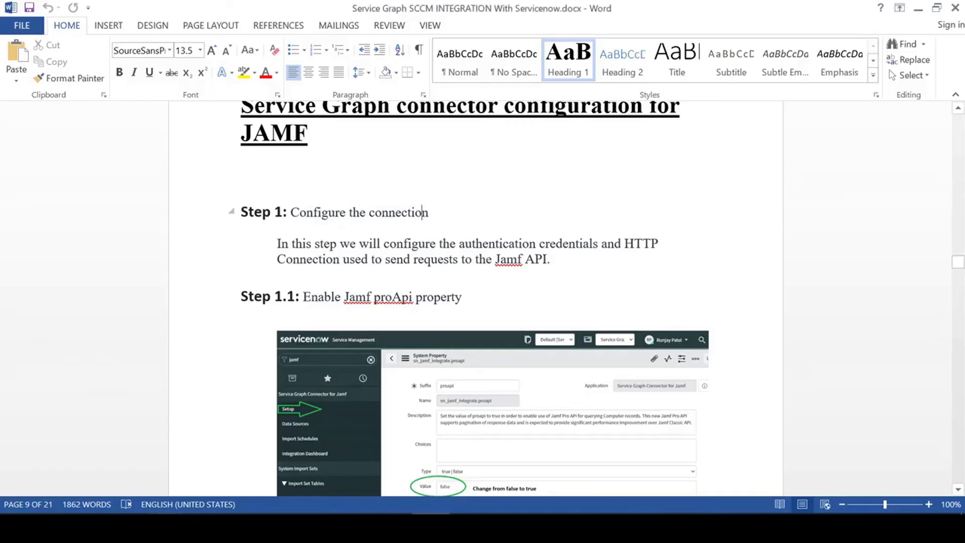
drag(461, 297, 303, 297)
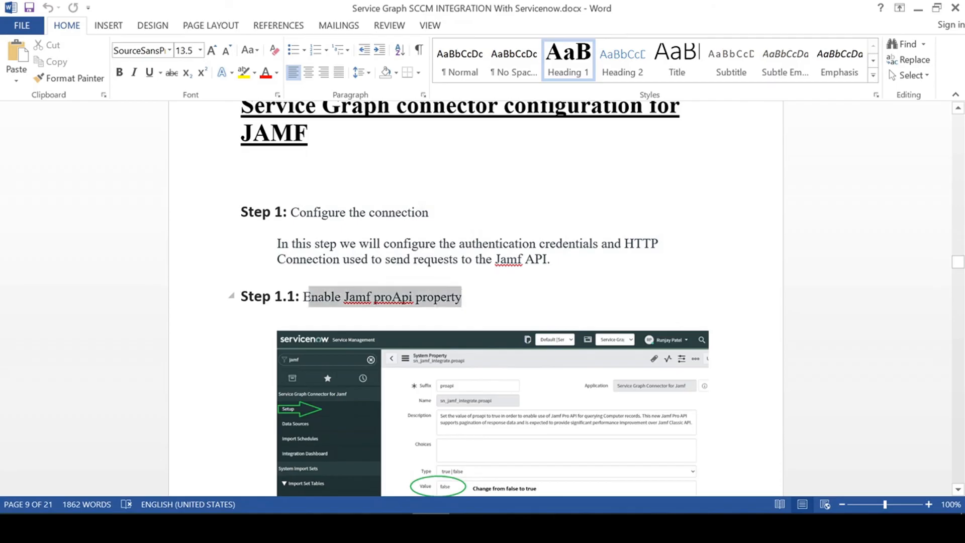
scroll(467, 301, down, 3)
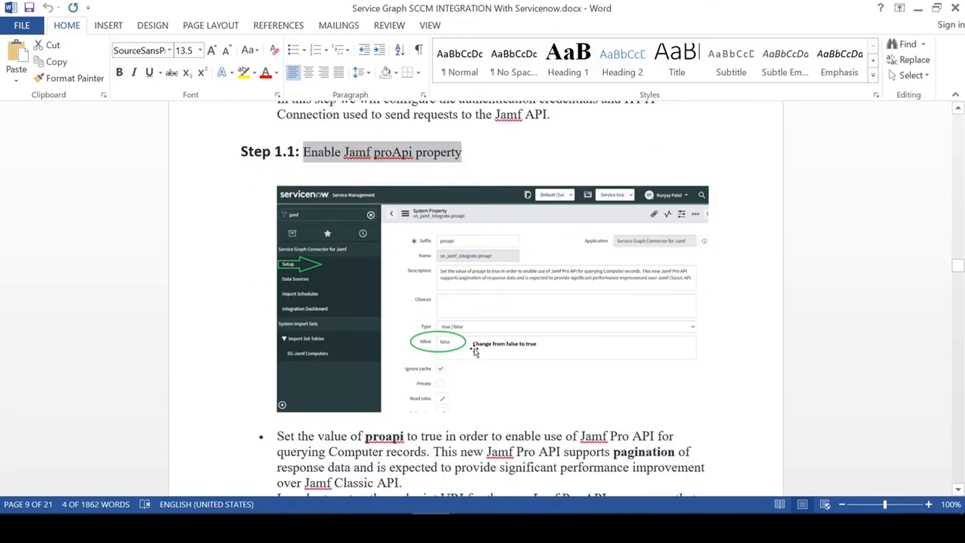
scroll(473, 352, down, 2)
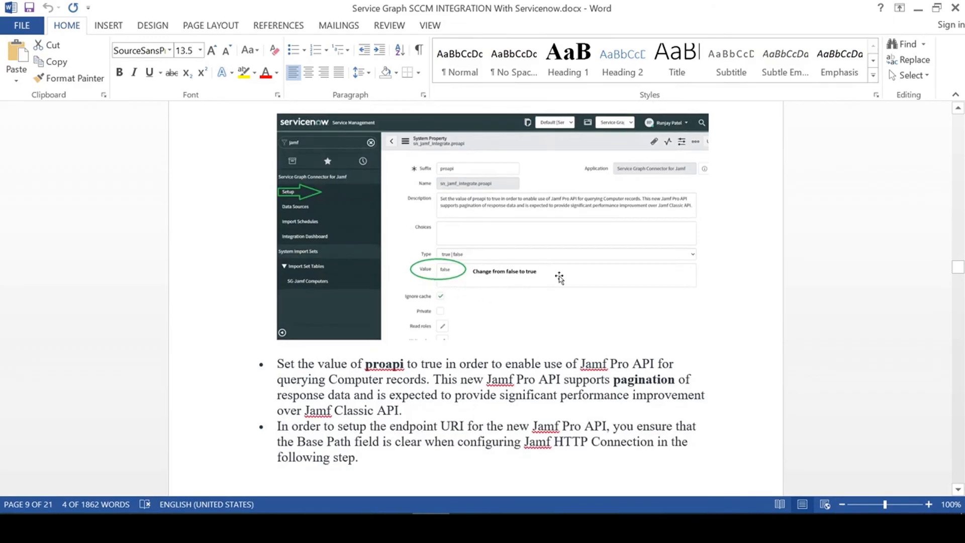
scroll(482, 333, down, 3)
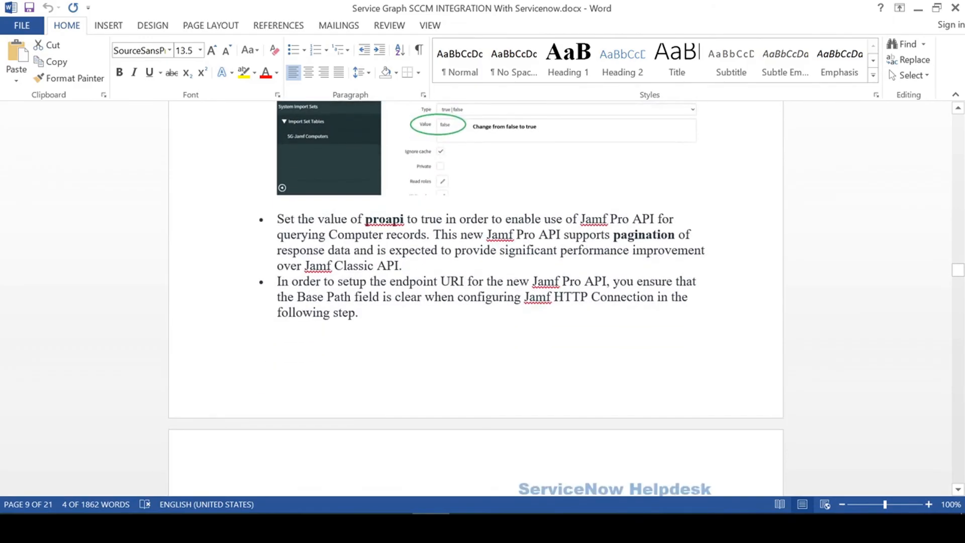
scroll(475, 302, down, 6)
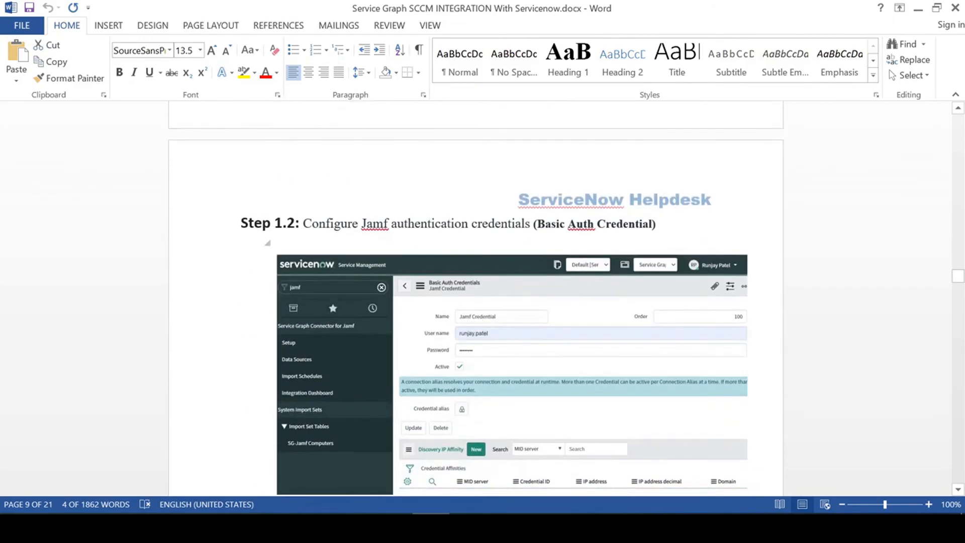
click(334, 223)
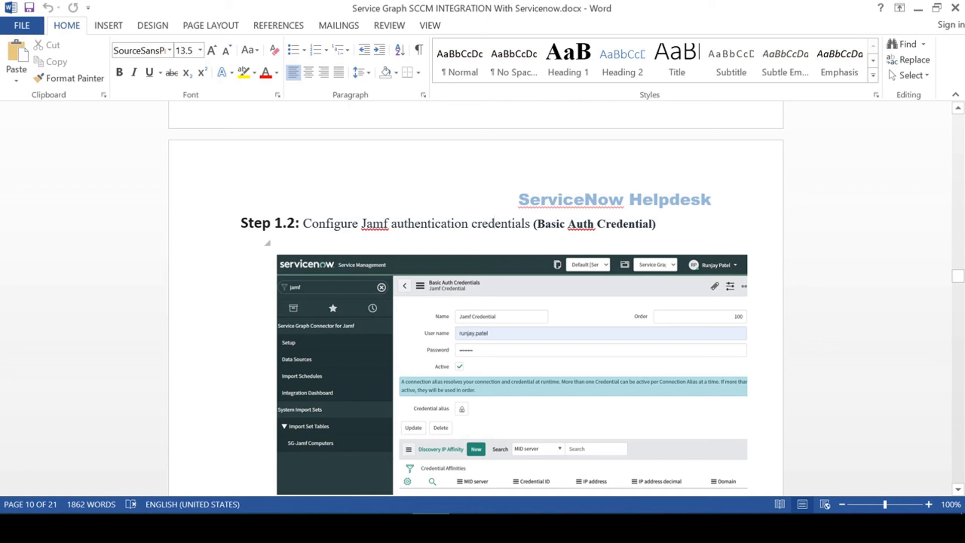
drag(536, 223, 652, 224)
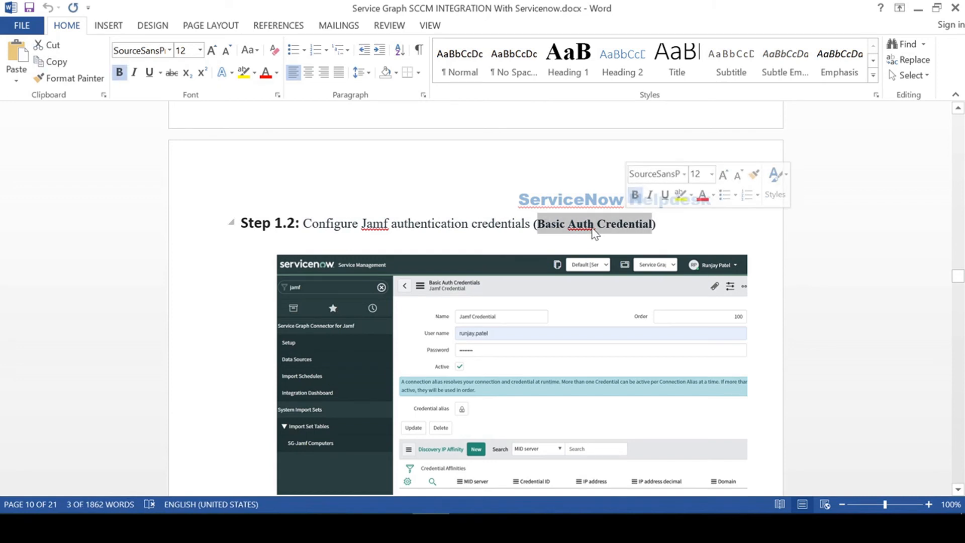
click(593, 228)
Switch back to ServiceNow in Chrome and mark the Enable Jamf proApi property task as incomplete.
key(alt+Tab)
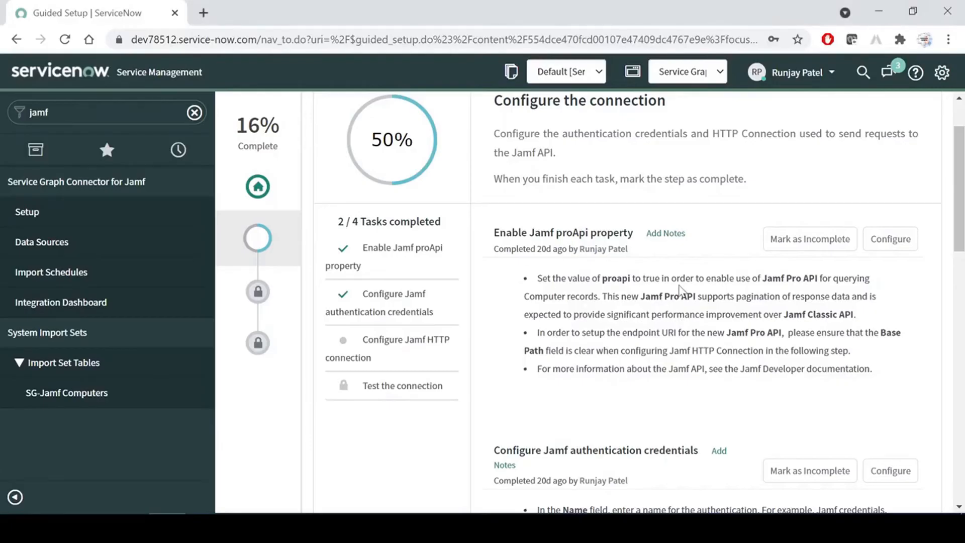
scroll(679, 291, up, 1)
scroll(659, 314, down, 3)
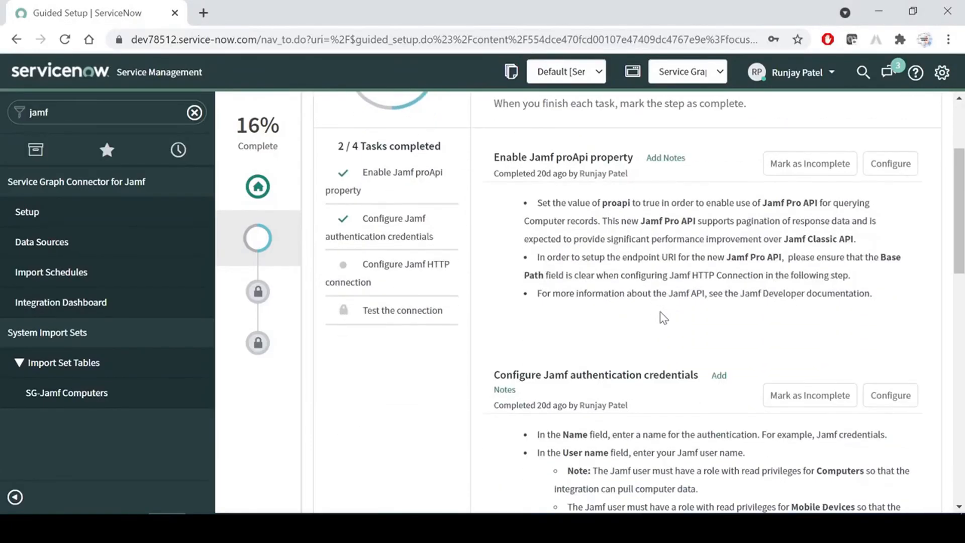
scroll(664, 317, down, 3)
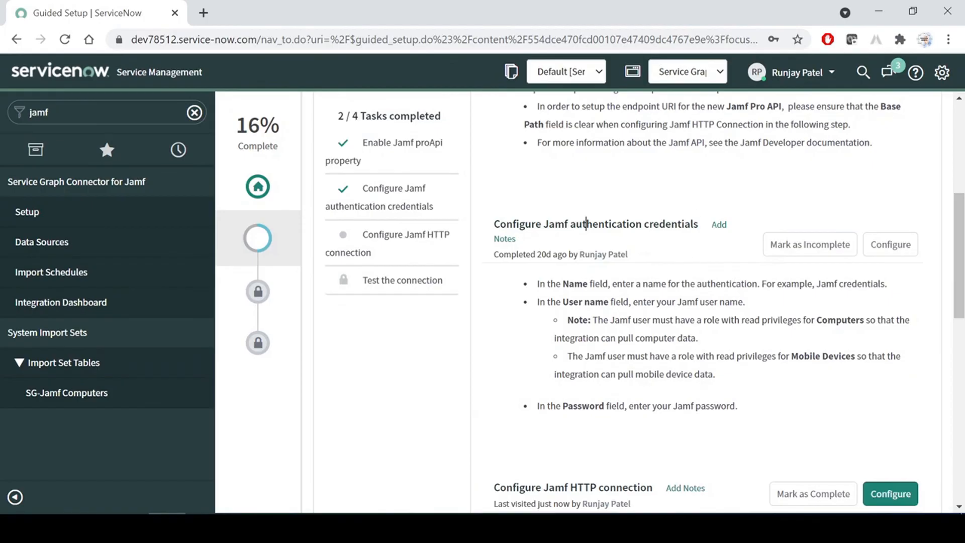
scroll(894, 247, up, 5)
click(806, 240)
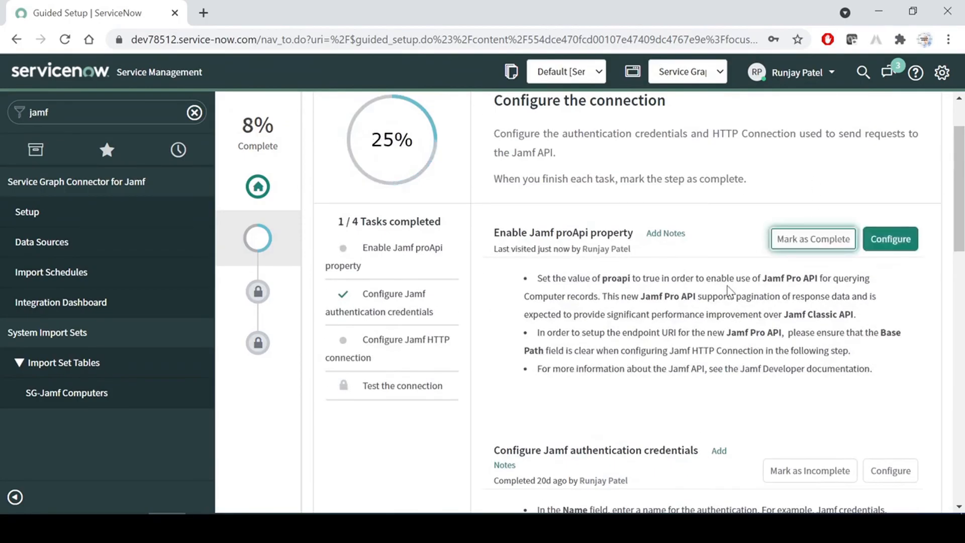
Open the Jamf authentication credentials record from the guided setup and examine its name, user name, password and credential alias fields.
scroll(893, 234, down, 5)
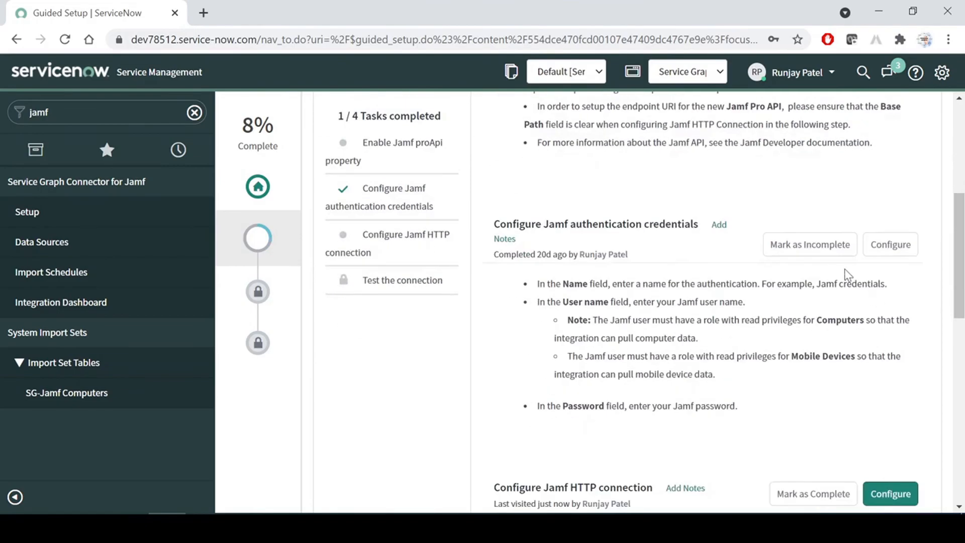
click(892, 245)
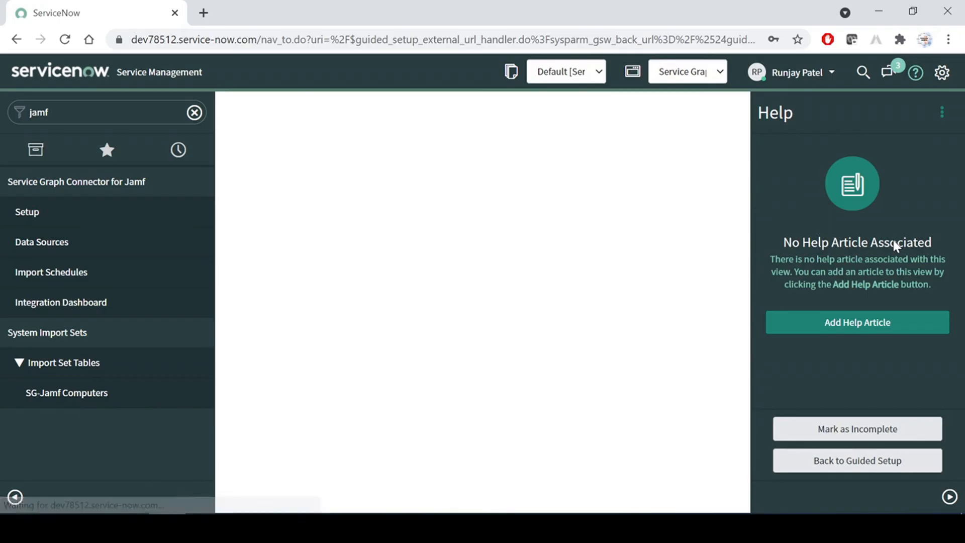
click(950, 497)
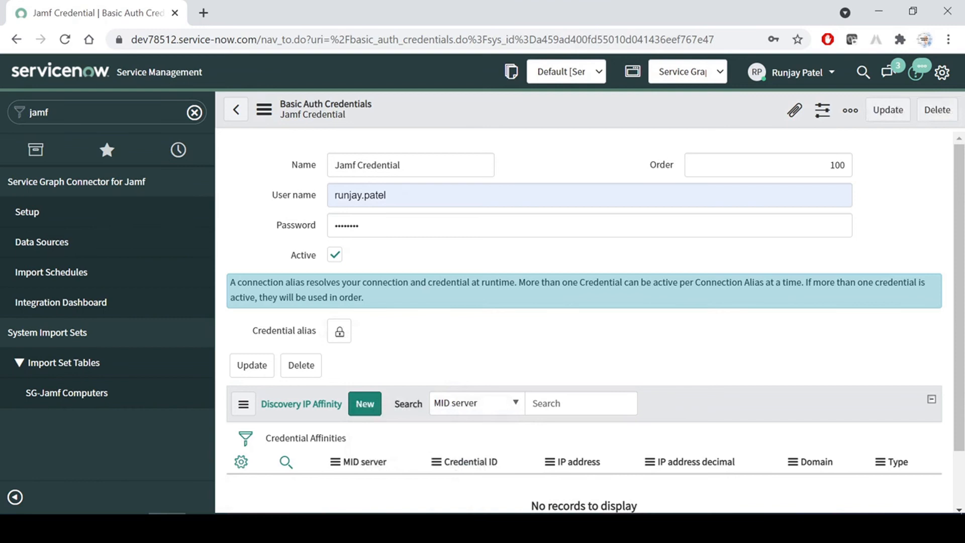
triple_click(367, 165)
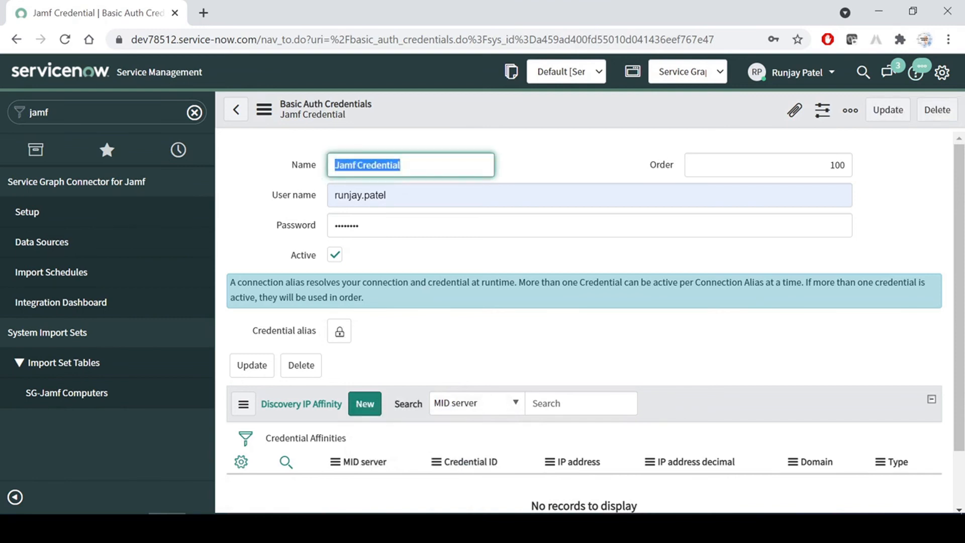
click(401, 165)
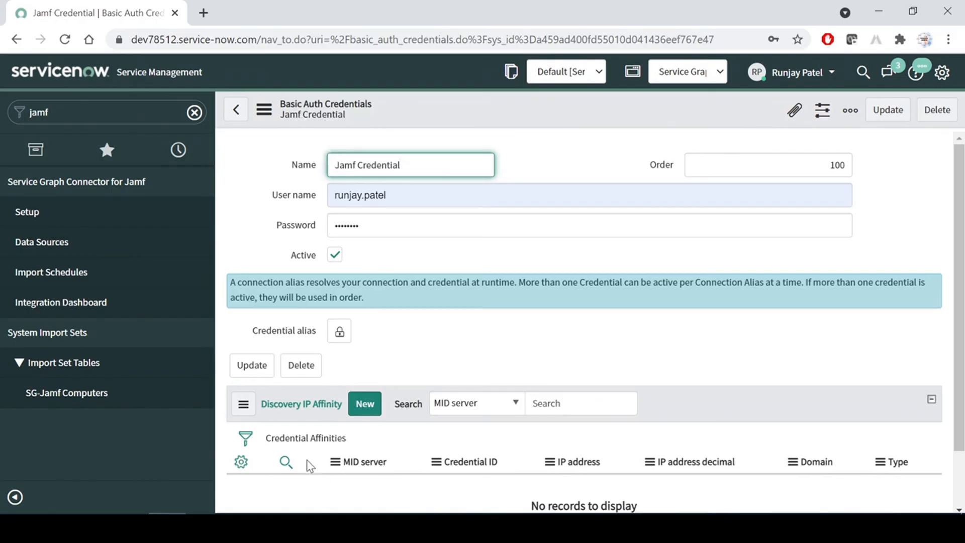
scroll(307, 452, down, 1)
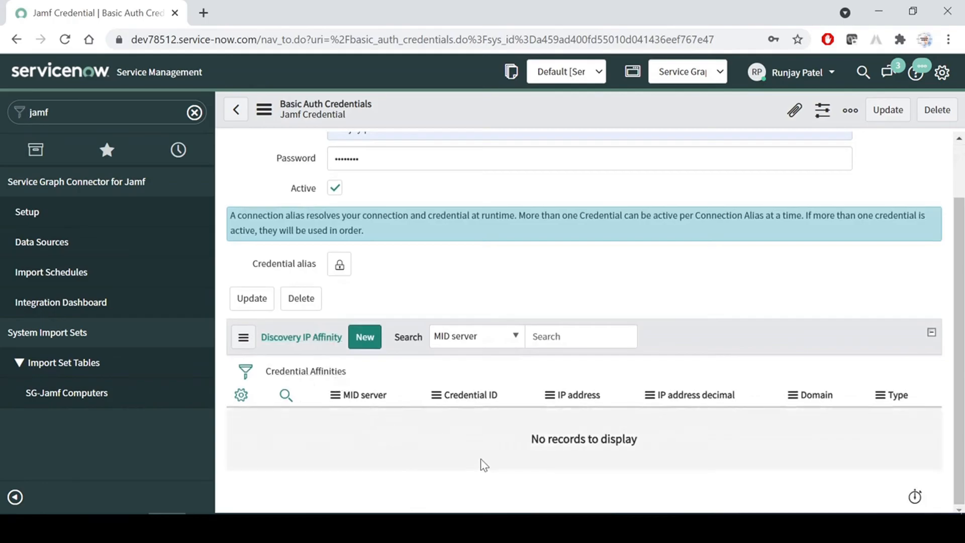
scroll(455, 337, up, 1)
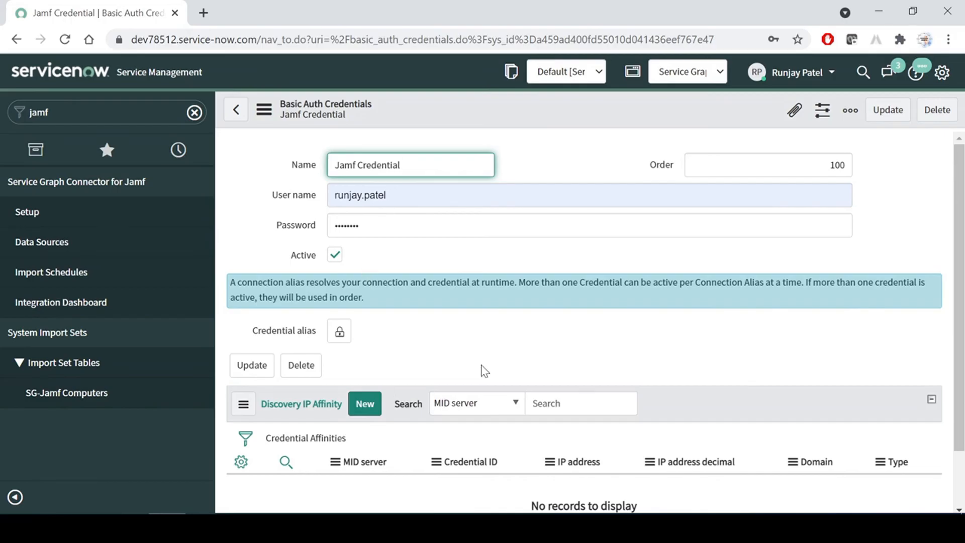
Reopen the Jamf guided setup and switch to the Word guide to review step 1.3 on configuring the Jamf HTTP connection.
click(76, 220)
click(556, 124)
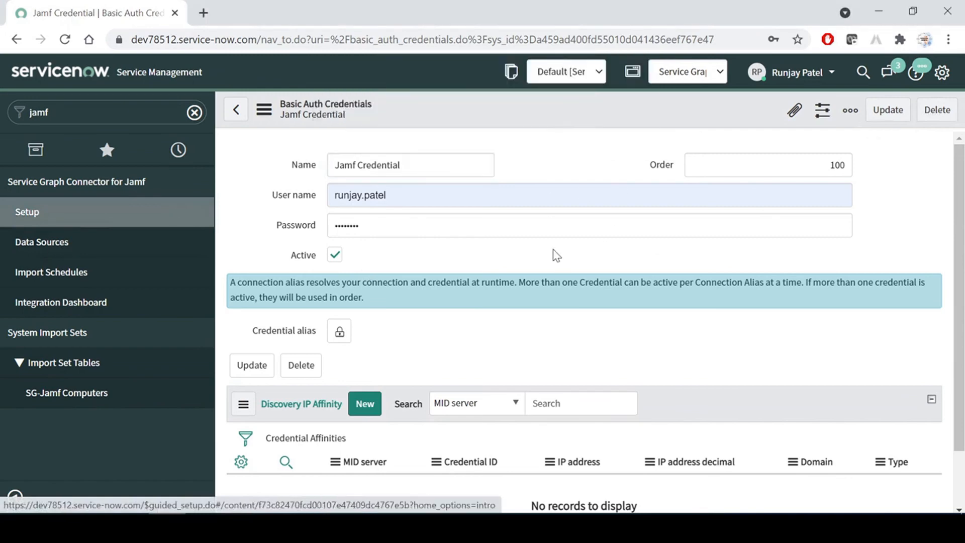
key(alt+Tab)
scroll(483, 360, down, 6)
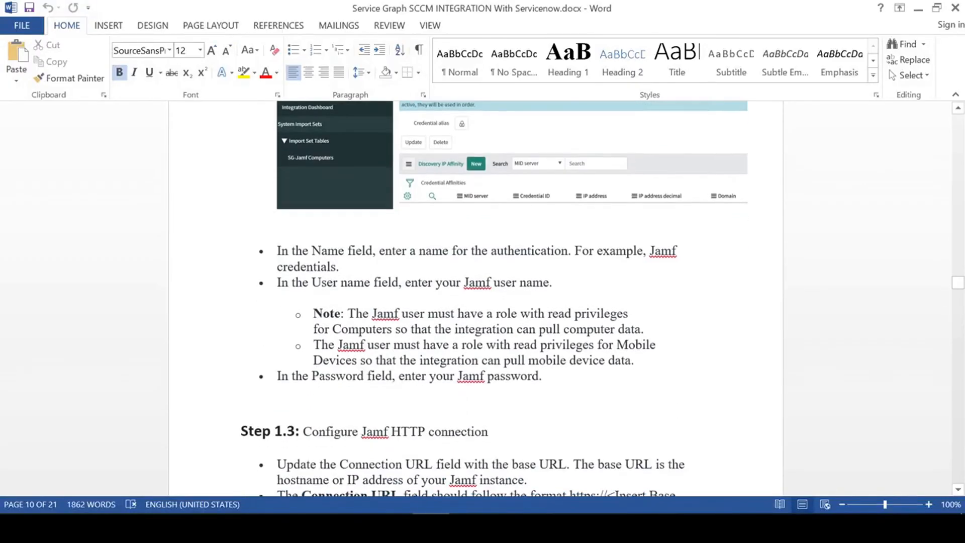
scroll(483, 296, down, 5)
drag(391, 210, 488, 210)
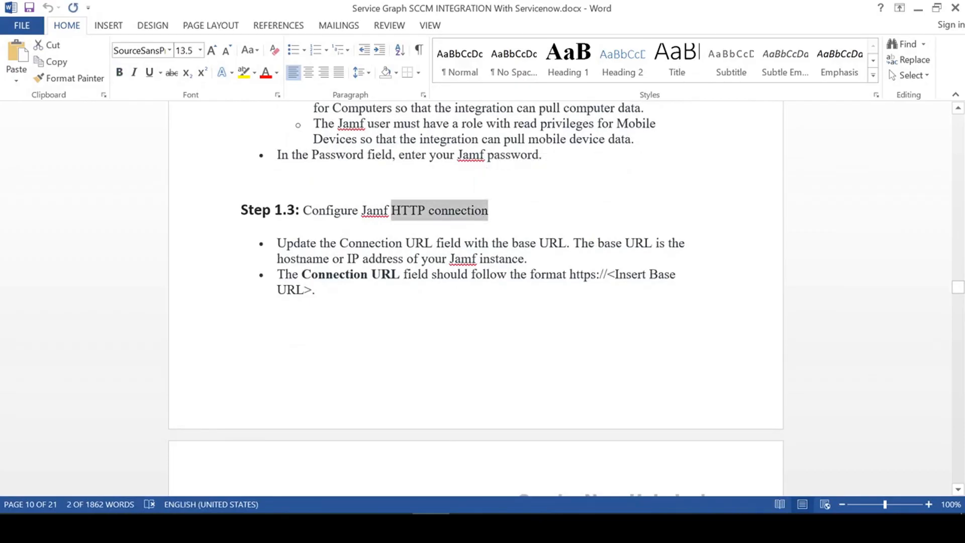
click(607, 274)
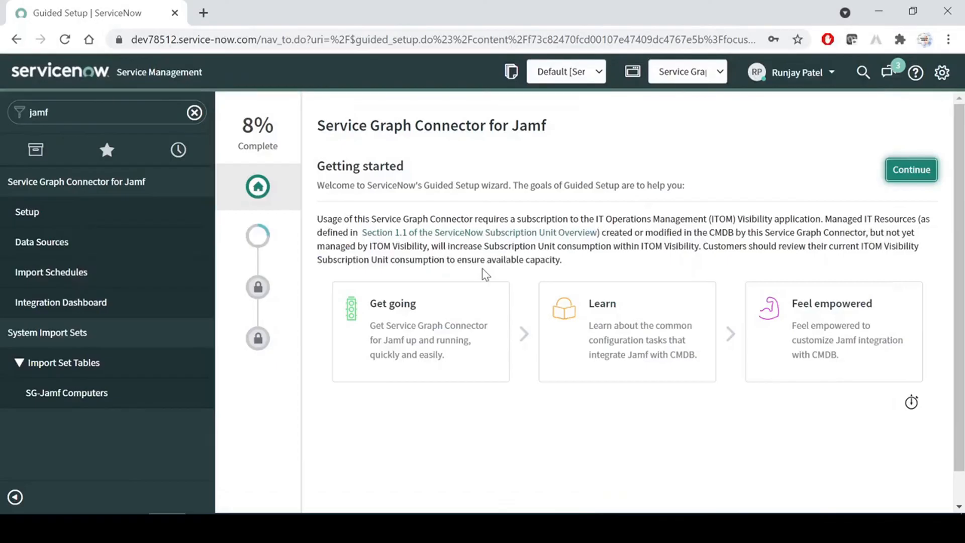
Open the Jamf HTTP connection record from its guided setup task and close the help pane.
click(918, 171)
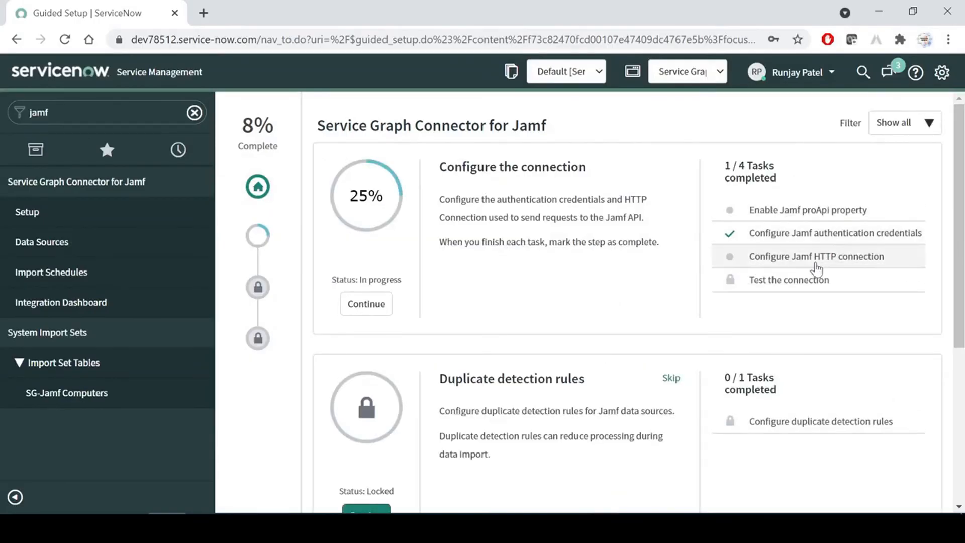
click(815, 269)
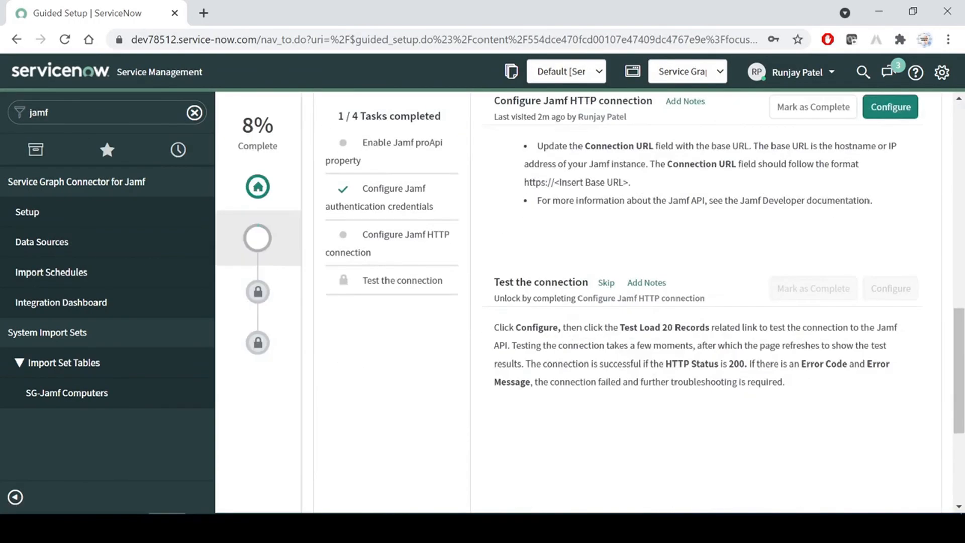
click(887, 106)
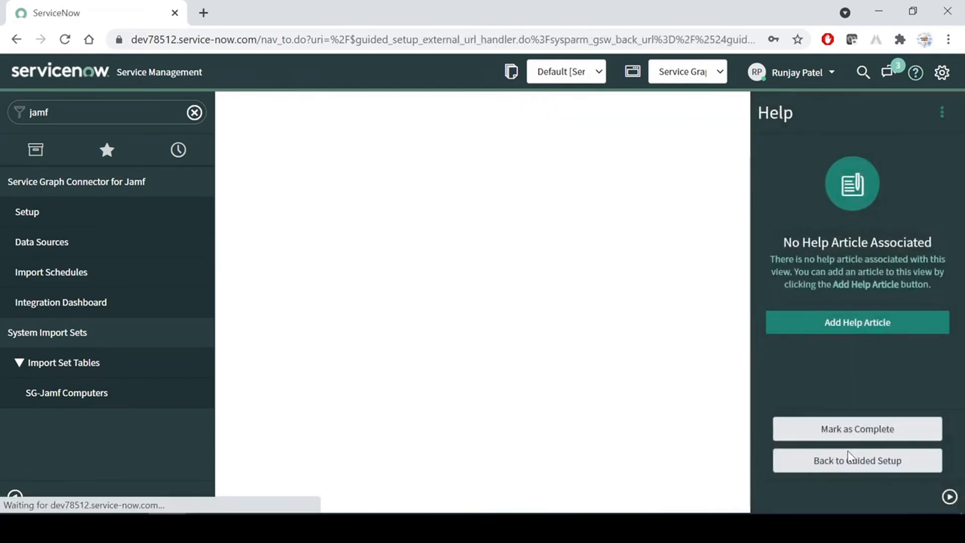
click(950, 498)
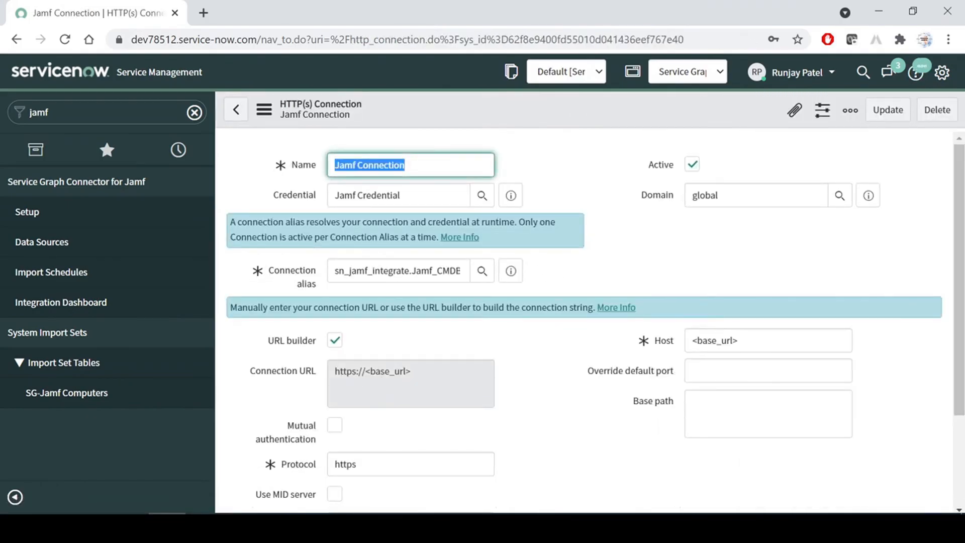
Examine the credential, domain and connection alias fields of the Jamf Connection record.
click(400, 195)
drag(400, 195, 303, 201)
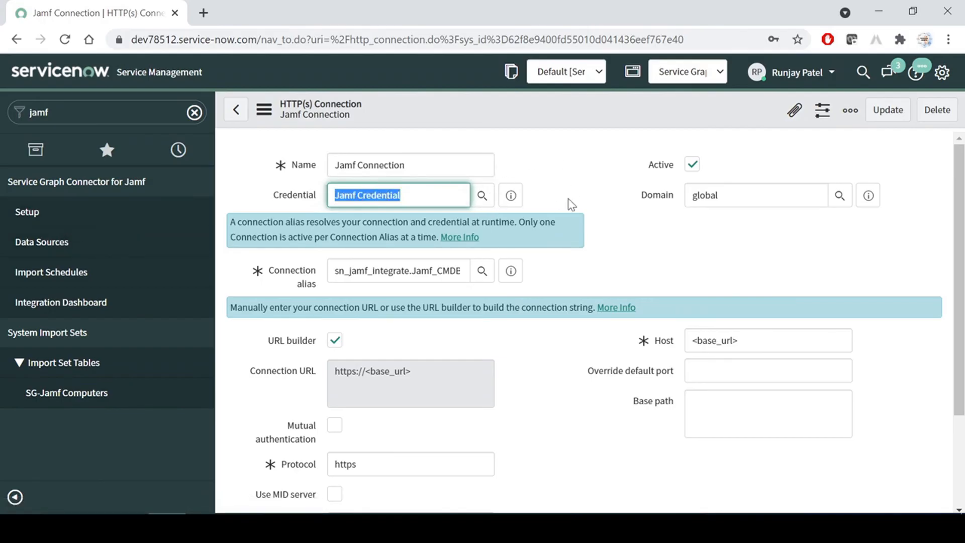
click(401, 195)
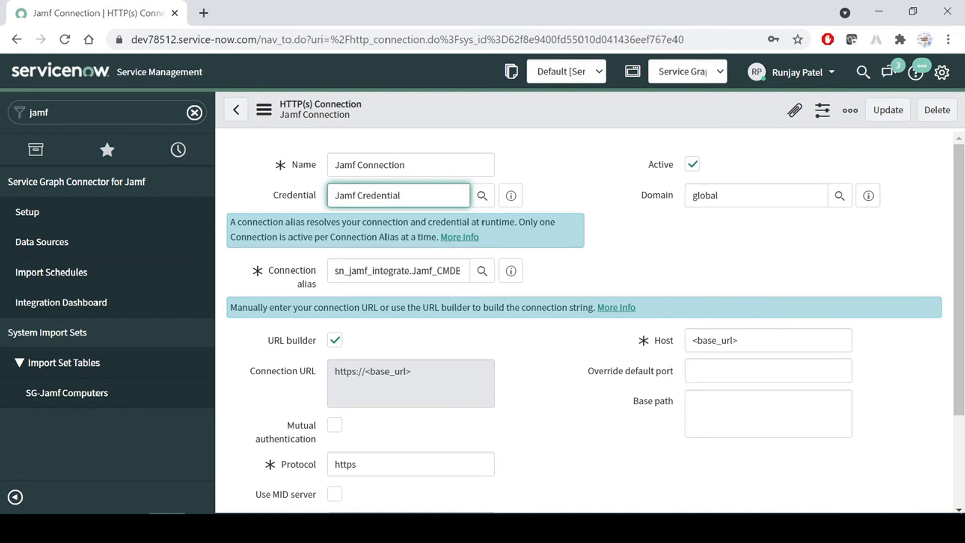
drag(401, 195, 322, 201)
click(425, 196)
drag(718, 195, 666, 211)
click(694, 241)
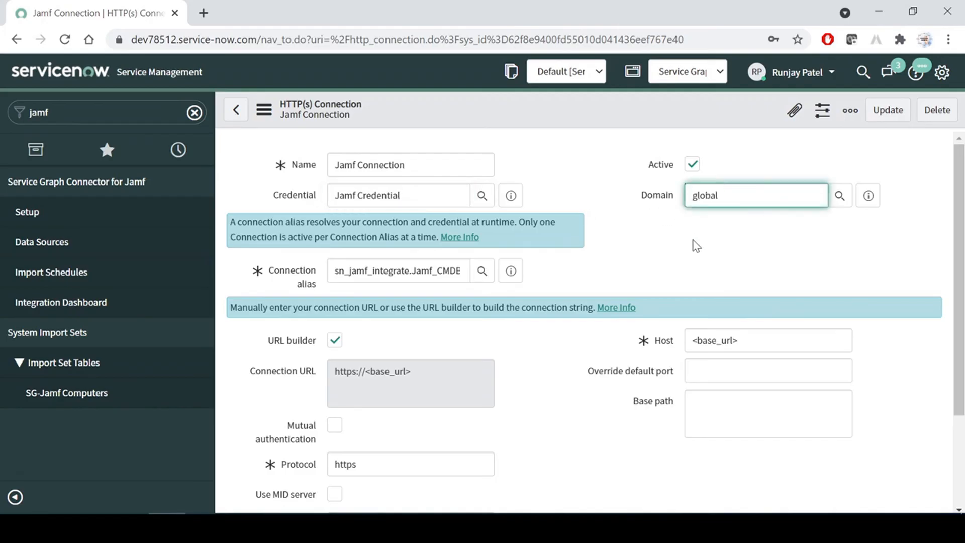
triple_click(367, 270)
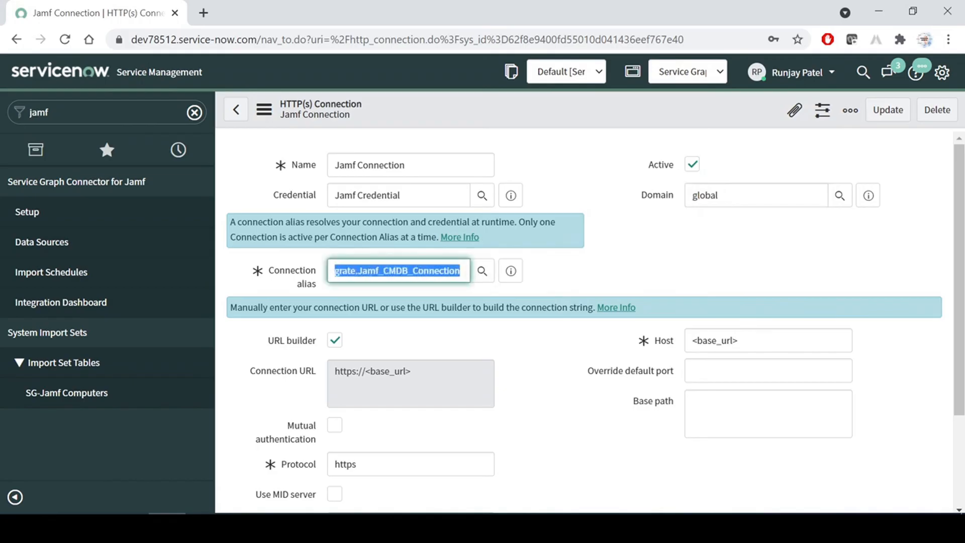
click(383, 270)
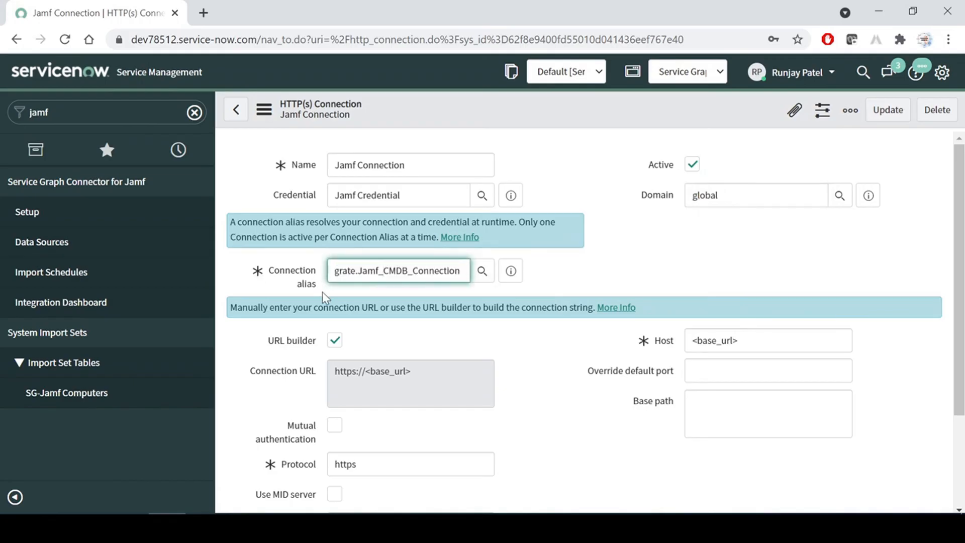
scroll(532, 356, down, 2)
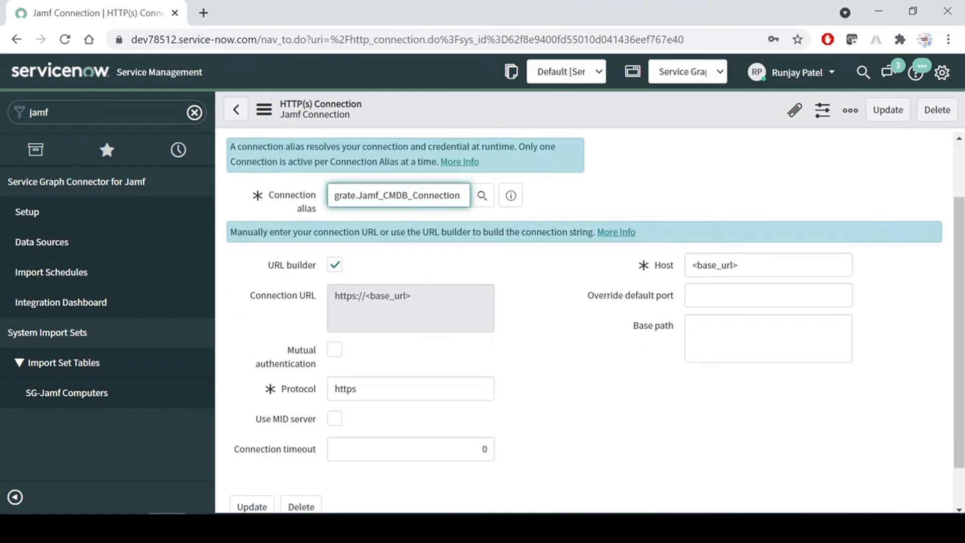
drag(692, 265, 641, 268)
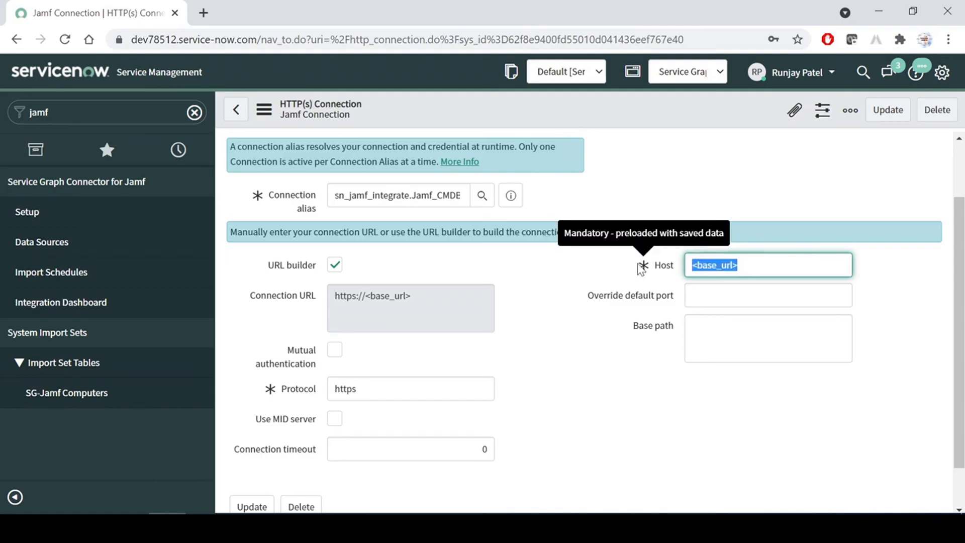
text(lo)
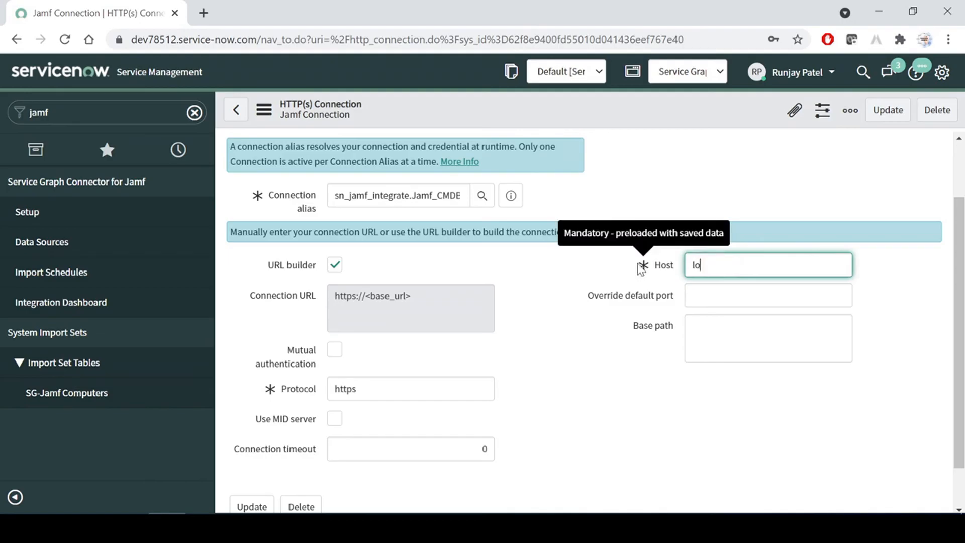
key(BackSpace)
key(BackSpace)
text(lo)
key(ctrl+z)
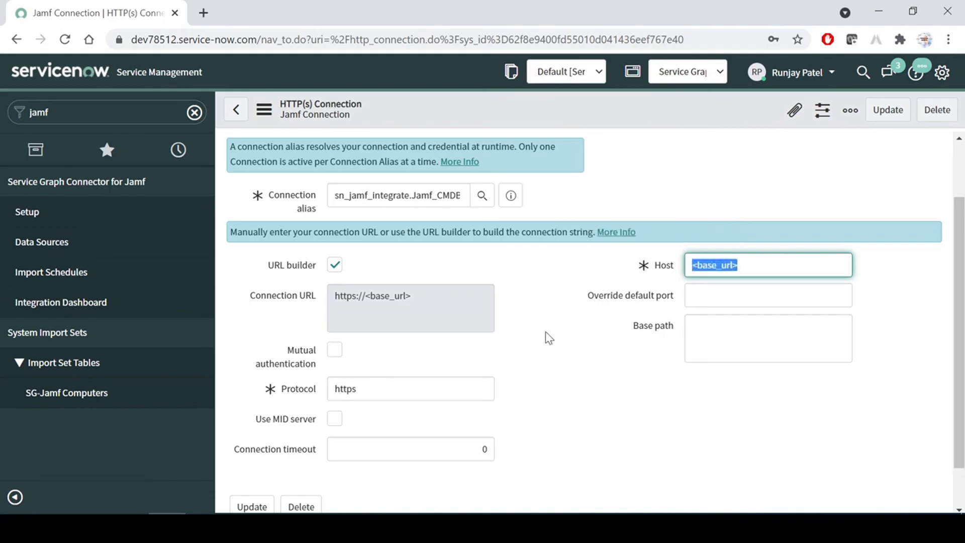
click(554, 392)
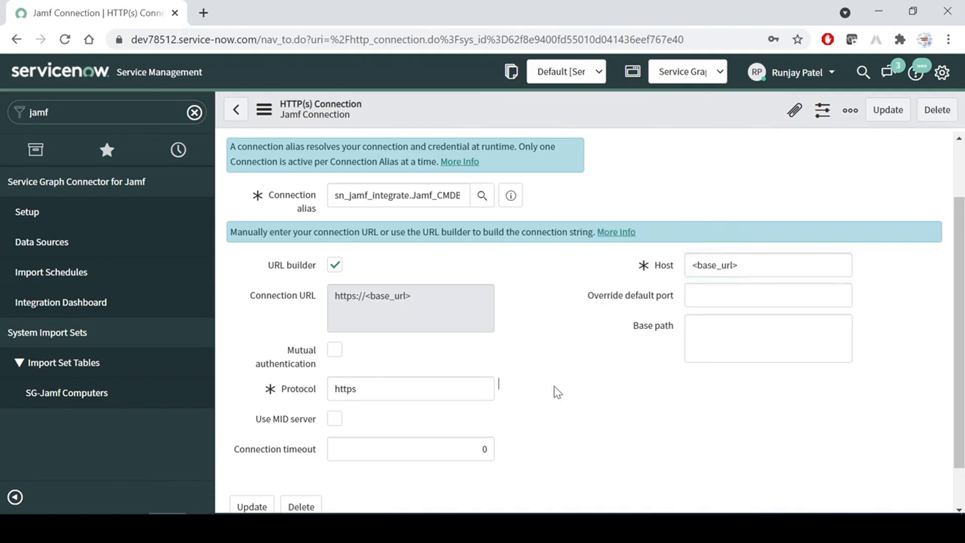
Review the whole Jamf Connection form, focusing on the Host field where the base URL of the Jamf instance belongs.
scroll(555, 392, down, 1)
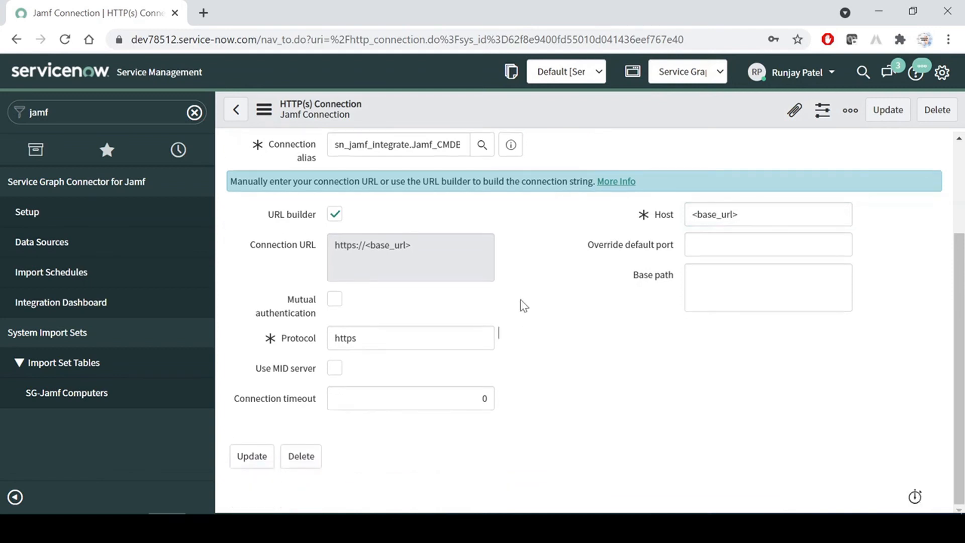
scroll(607, 360, up, 3)
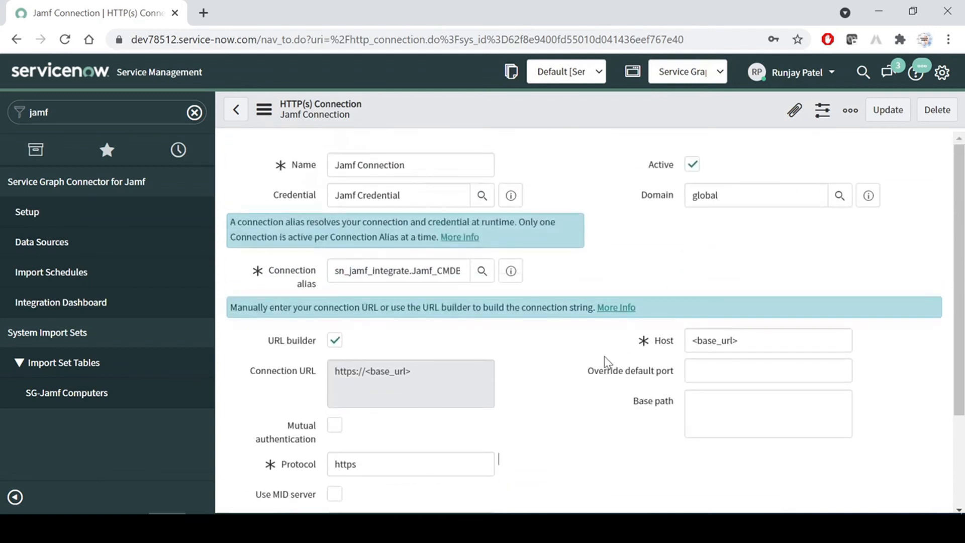
scroll(607, 360, down, 3)
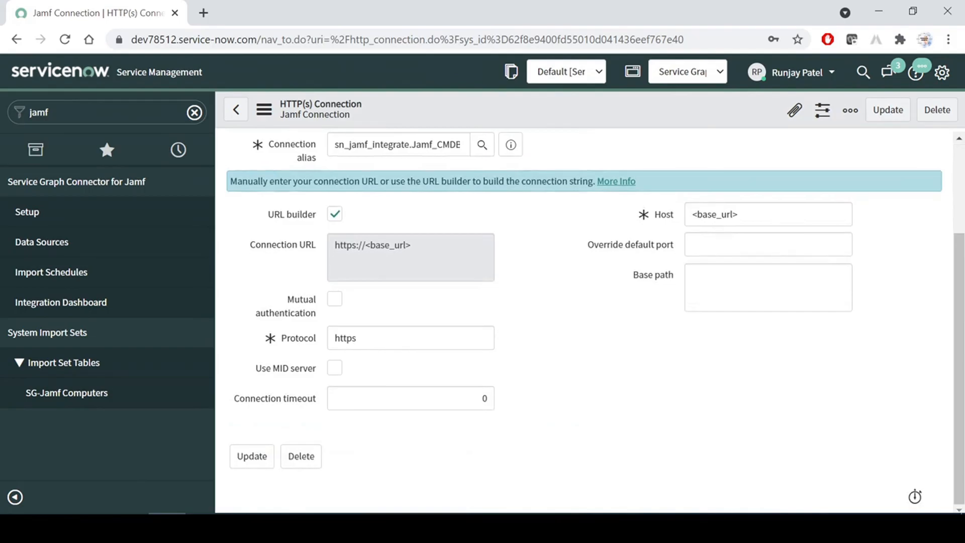
click(686, 216)
click(711, 214)
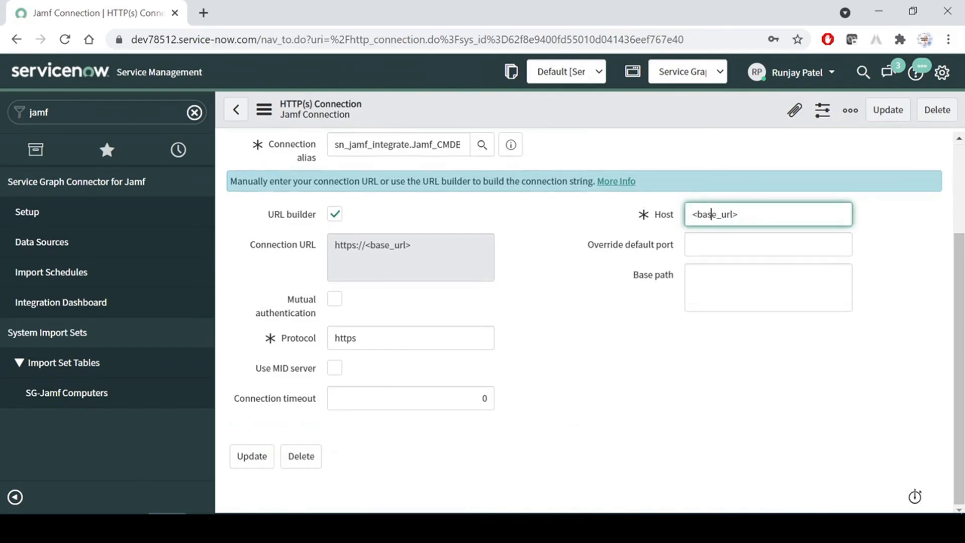
drag(737, 214, 691, 215)
scroll(520, 323, up, 1)
scroll(519, 323, up, 3)
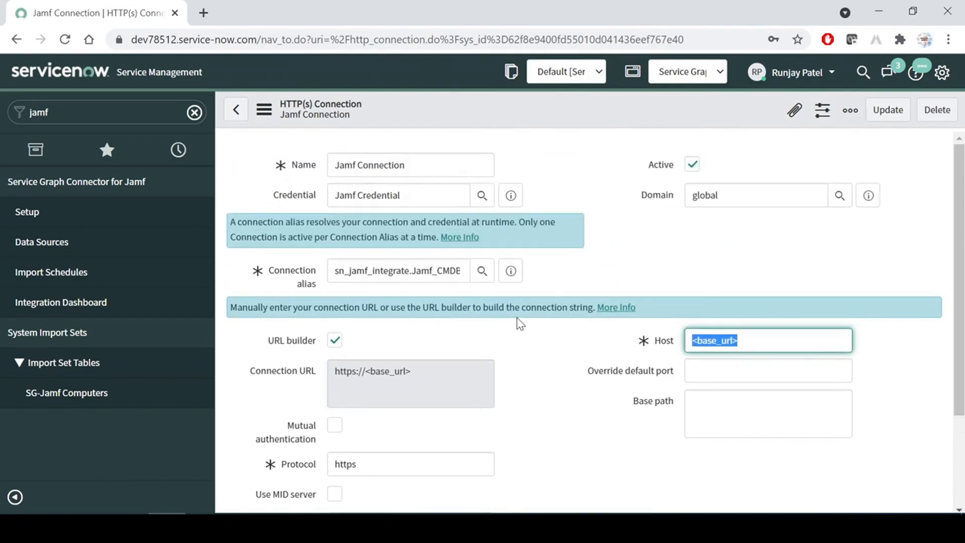
scroll(519, 324, down, 3)
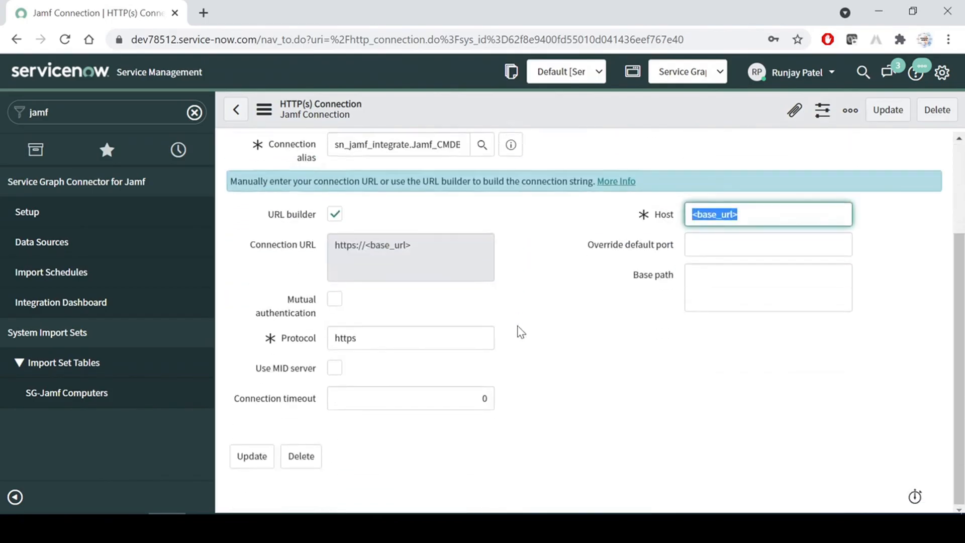
Switch to the integration guide in Word and review step 1.4 on testing the connection.
key(alt+Tab)
scroll(504, 357, down, 5)
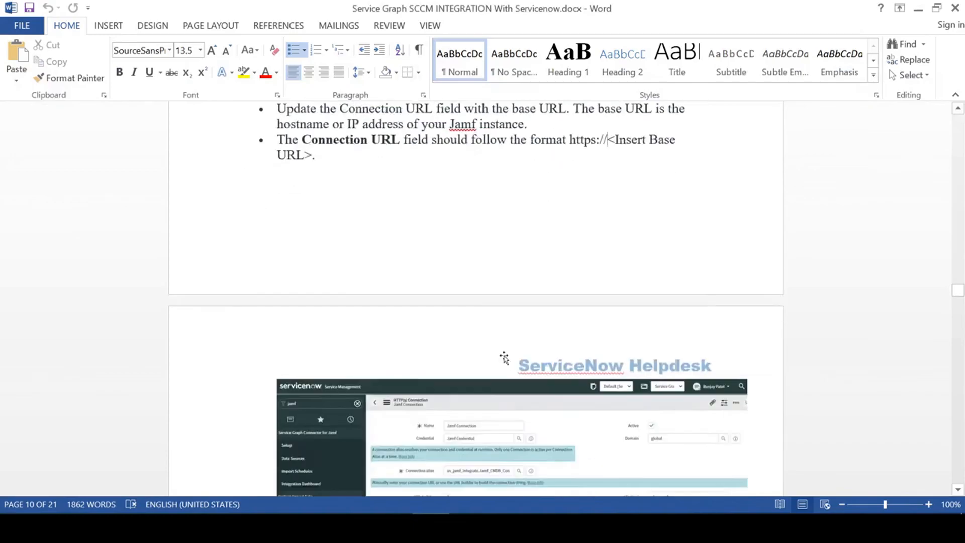
scroll(504, 357, down, 5)
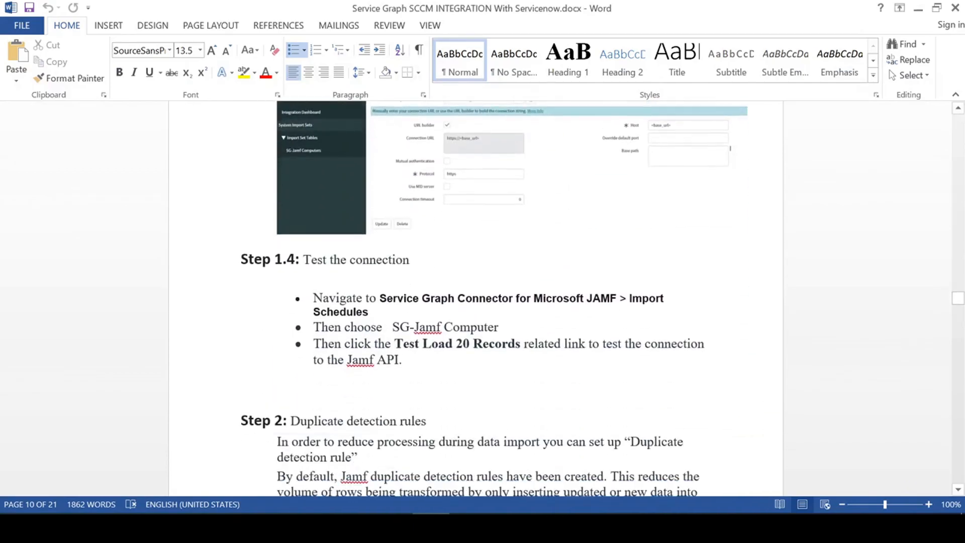
drag(303, 222, 409, 223)
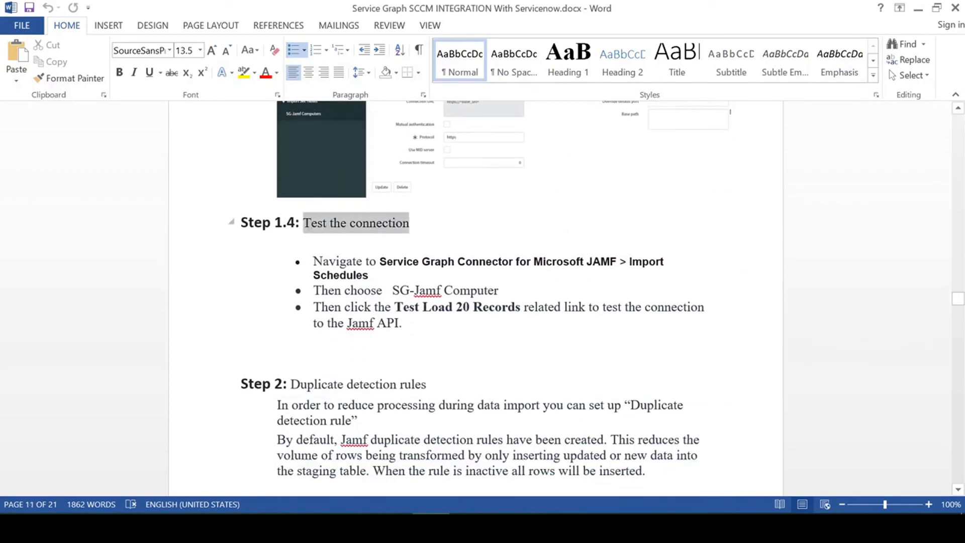
click(399, 323)
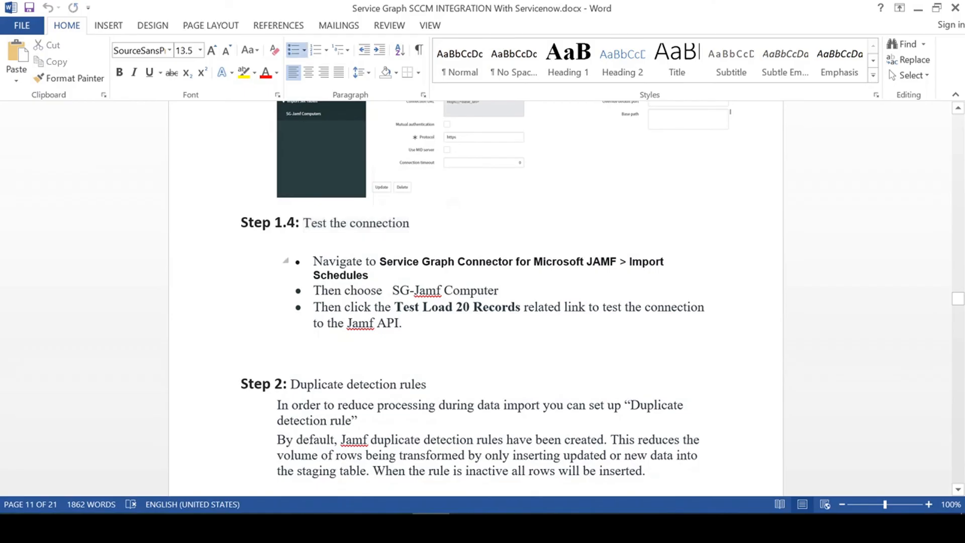
click(630, 261)
Switch back to ServiceNow in Chrome and open the Jamf connector's Data Sources list in a new tab.
key(alt+Tab)
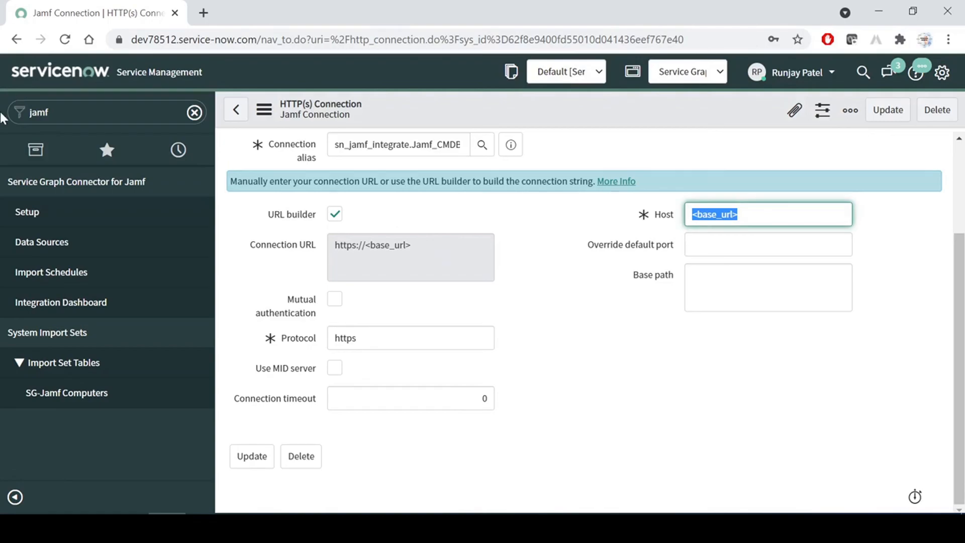
middle_click(59, 250)
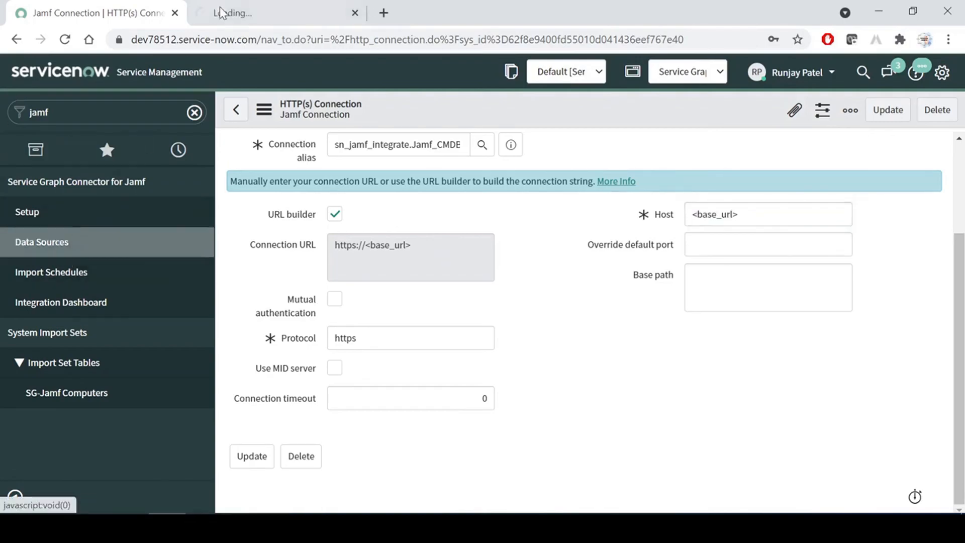
click(251, 14)
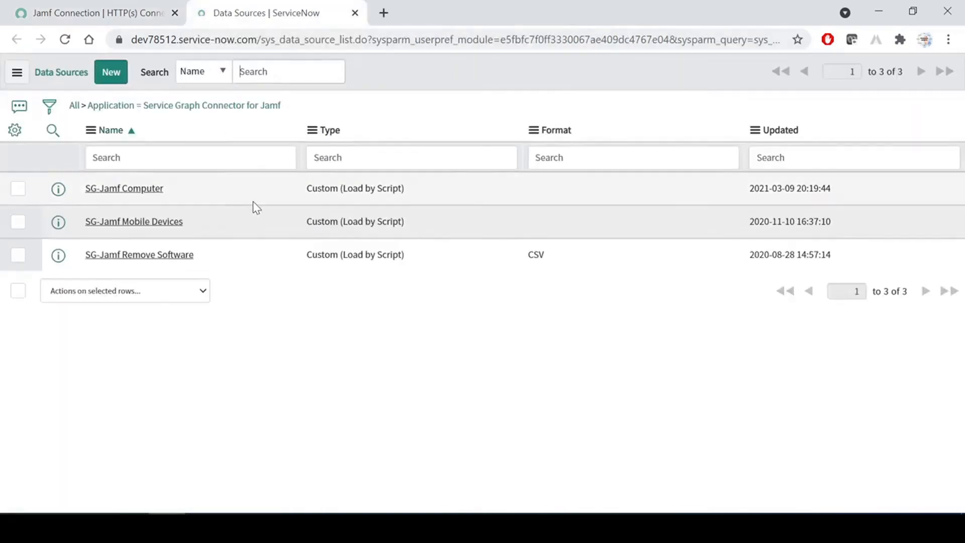
click(119, 11)
click(308, 10)
Open the SG-Jamf Computer data source in a new tab, examine its import set table and data loader, and return to the list.
middle_click(127, 194)
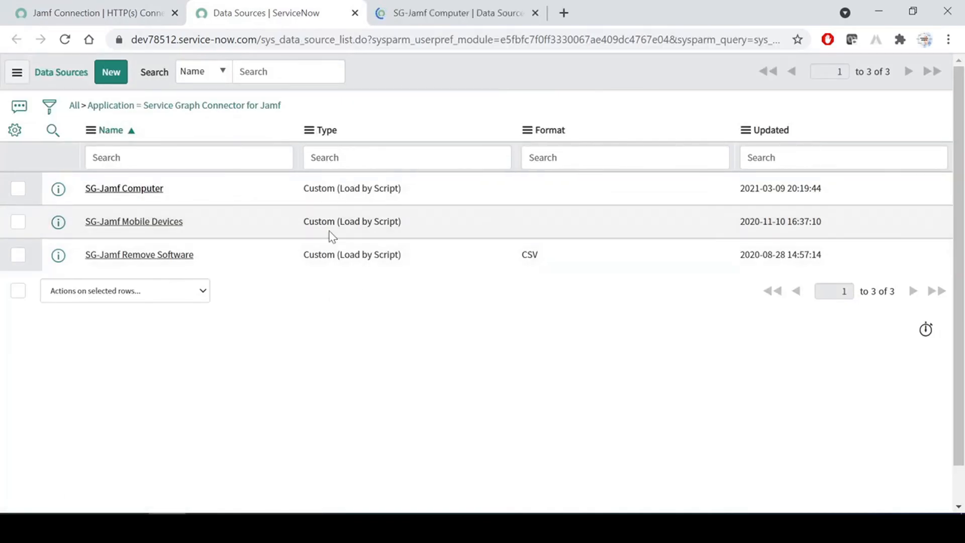
click(445, 6)
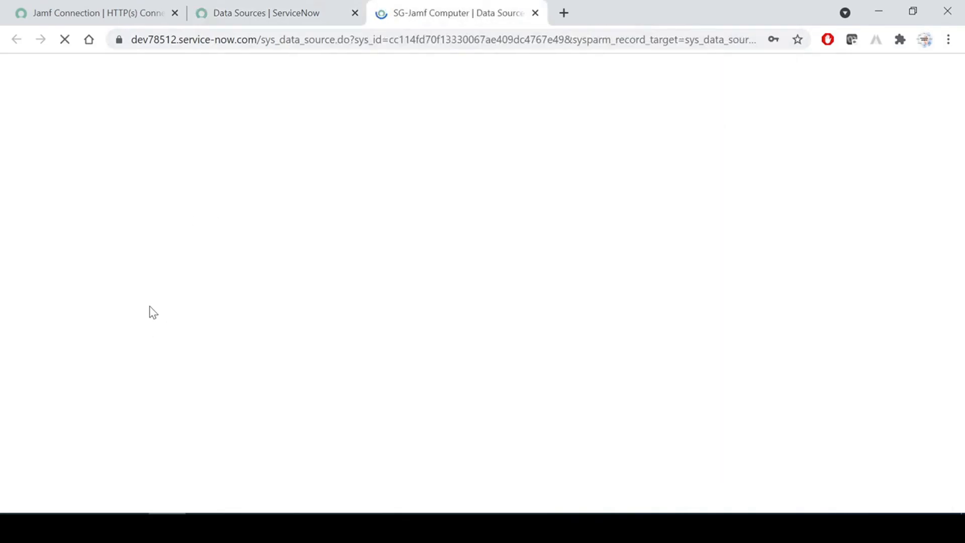
click(269, 8)
click(424, 9)
scroll(125, 398, down, 5)
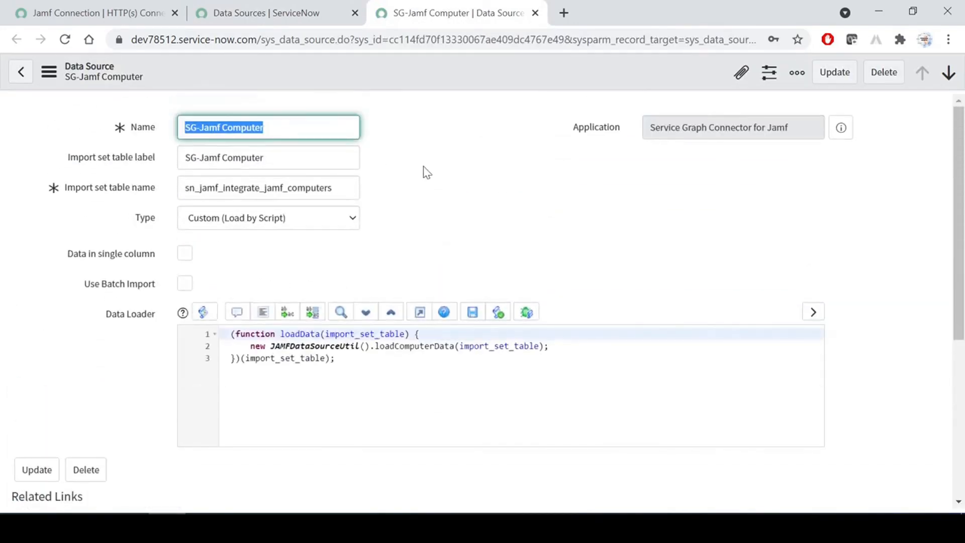
click(284, 8)
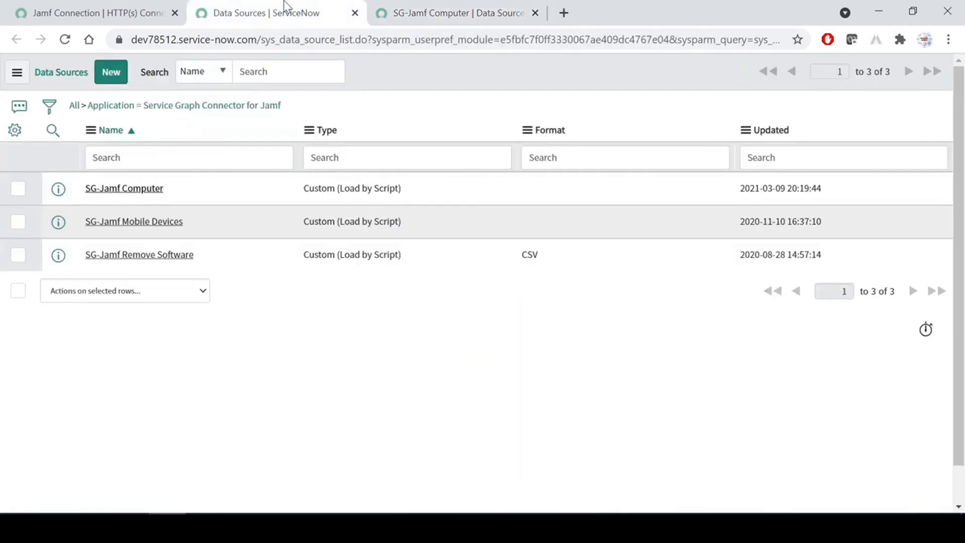
Switch to the Word guide and review step 2 on duplicate detection rules, including the scheduled job and Ignore Fields.
key(alt+Tab)
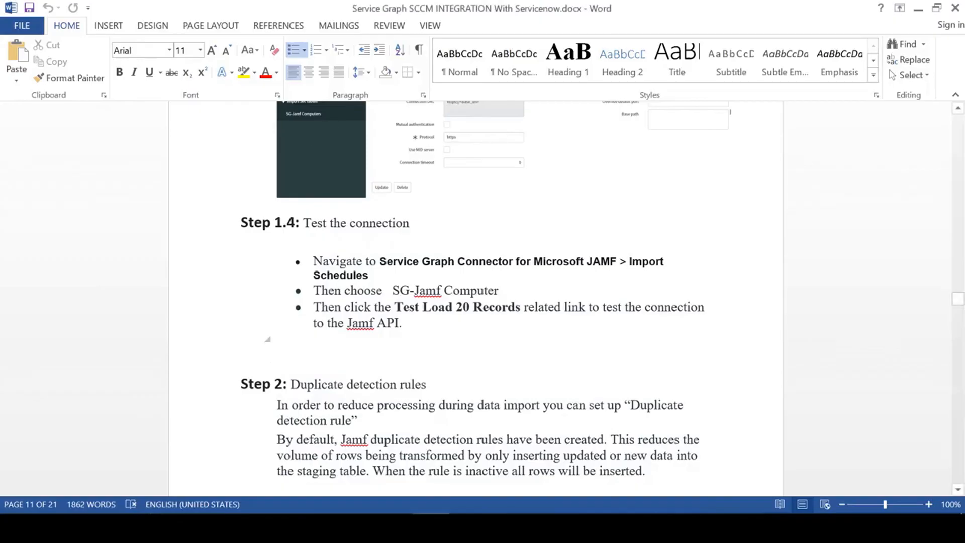
scroll(478, 292, down, 4)
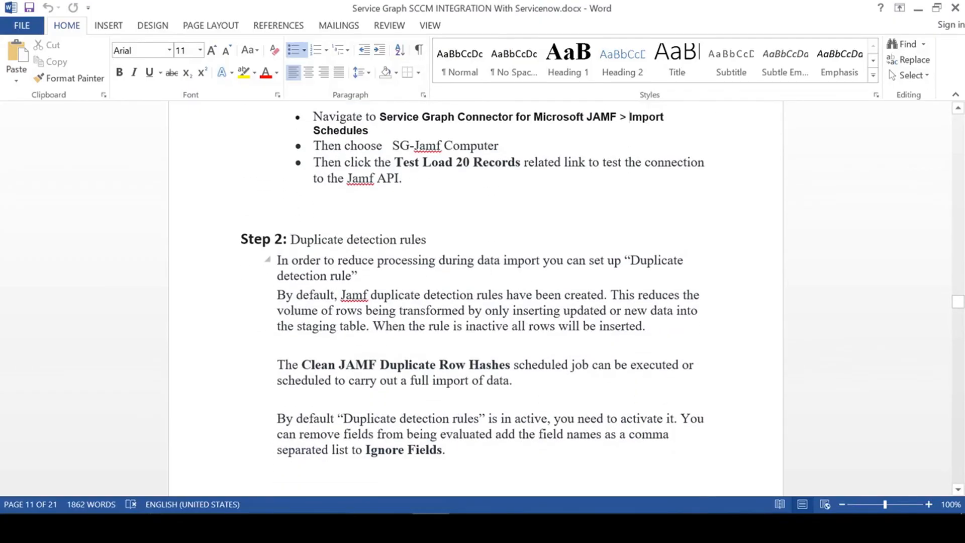
click(354, 239)
key(End)
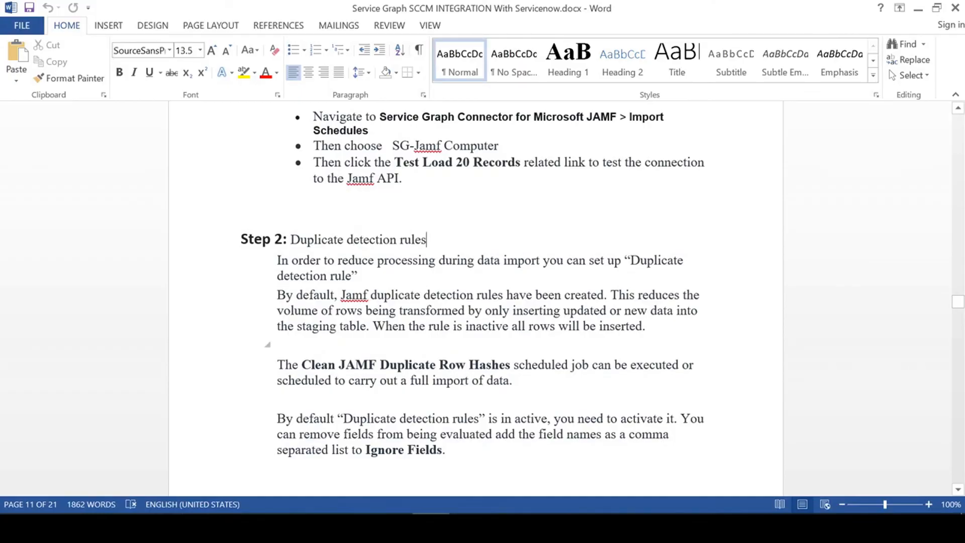
scroll(477, 291, down, 2)
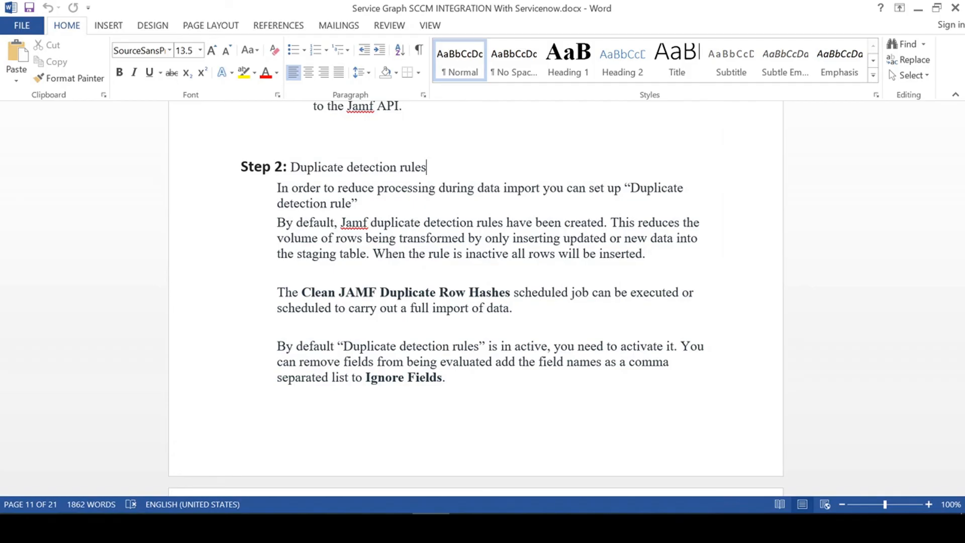
Read the guide's note on adding field names as a comma-separated list to Ignore Fields under step 2.
scroll(482, 301, down, 3)
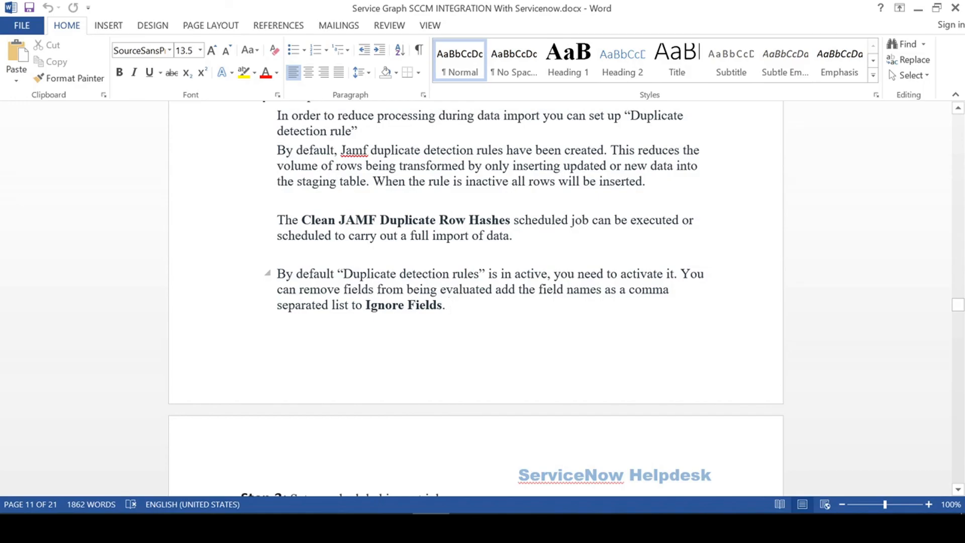
drag(449, 306, 539, 289)
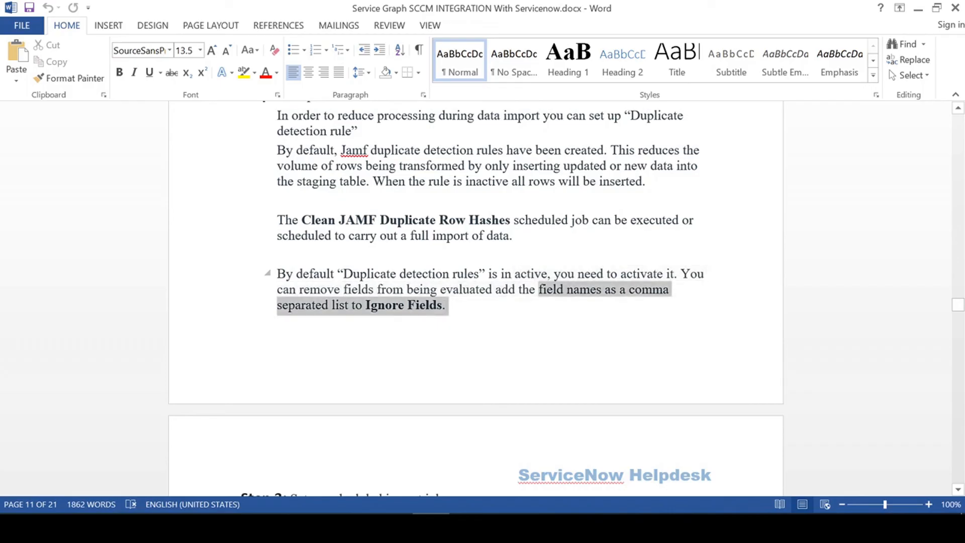
click(486, 290)
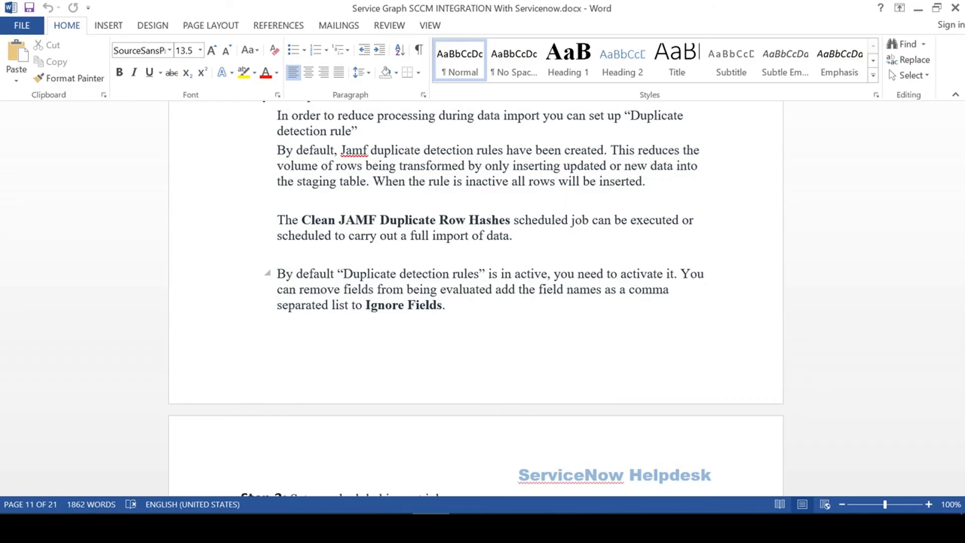
Switch to ServiceNow in Chrome and open the guided setup overview for the Jamf connector.
key(alt+Tab)
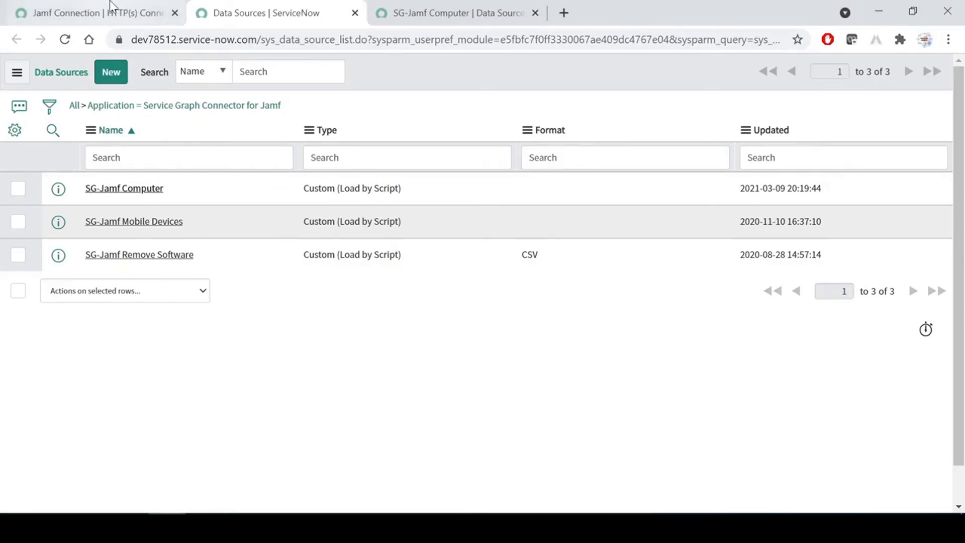
click(111, 7)
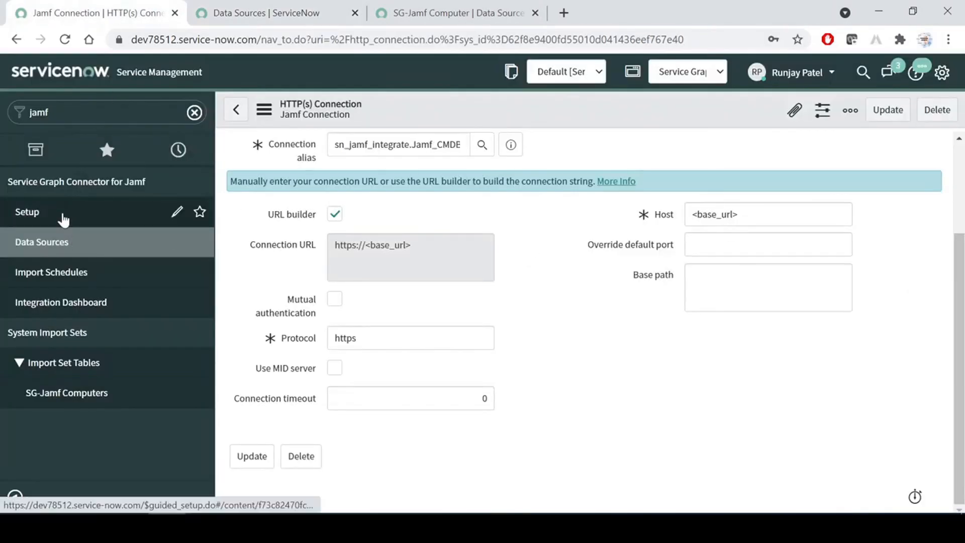
click(143, 221)
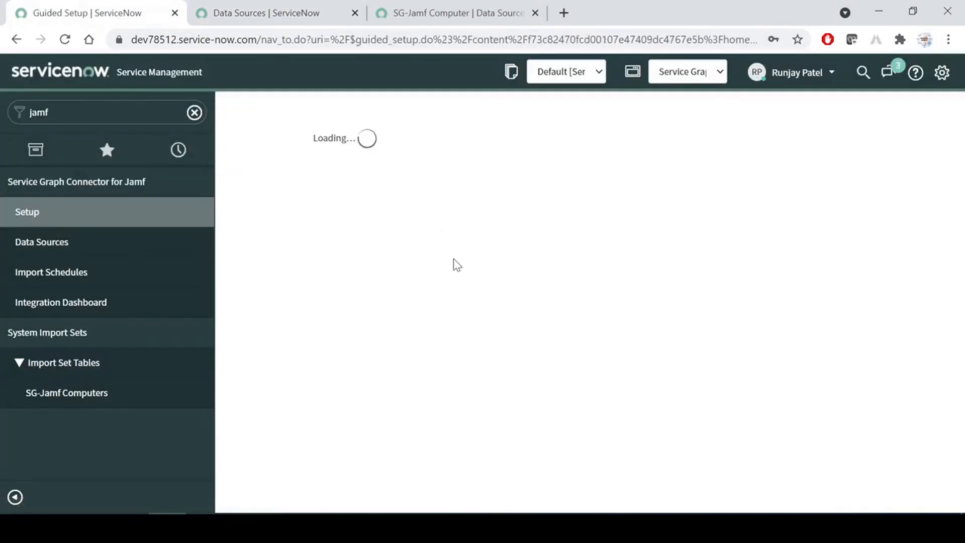
click(912, 178)
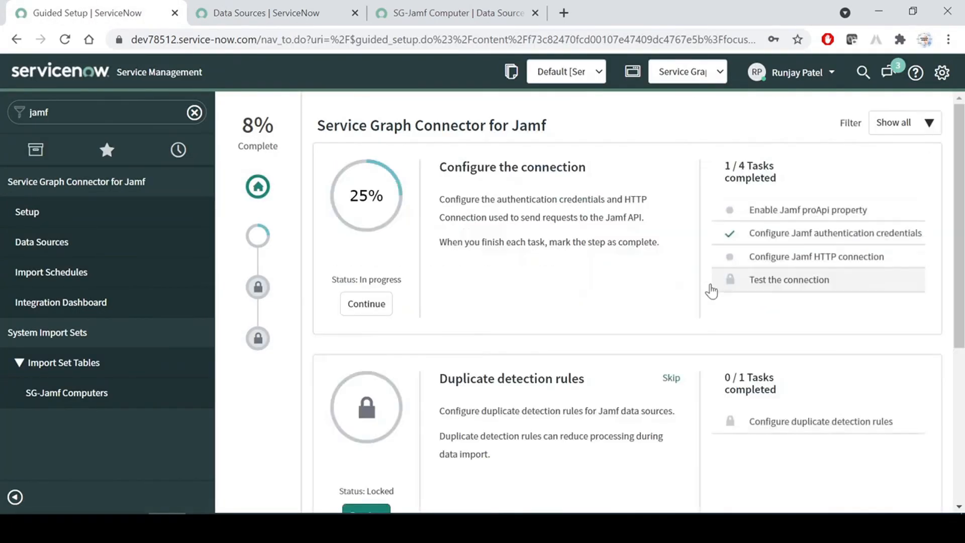
Open the Configure duplicate detection rules task, review its instructions, and return to the Jamf setup overview.
scroll(711, 291, down, 5)
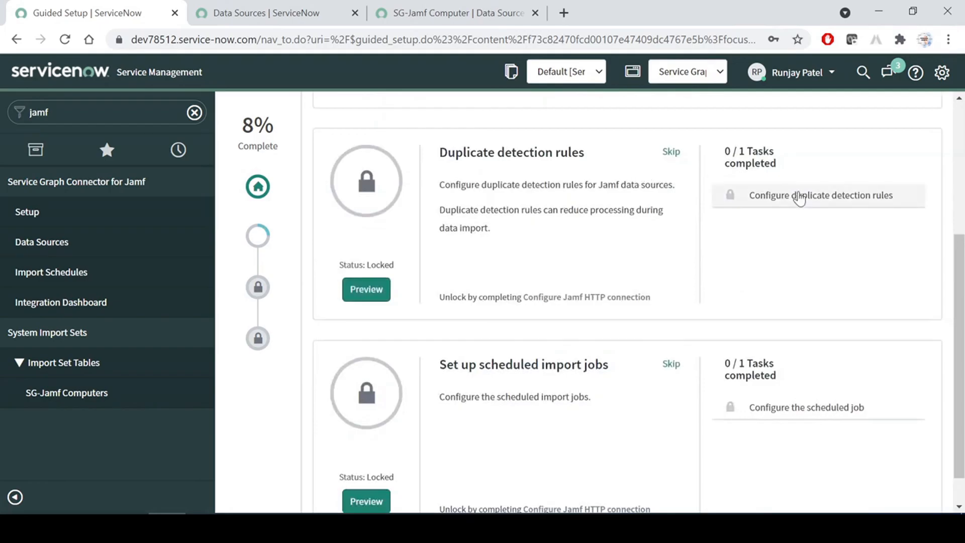
click(803, 197)
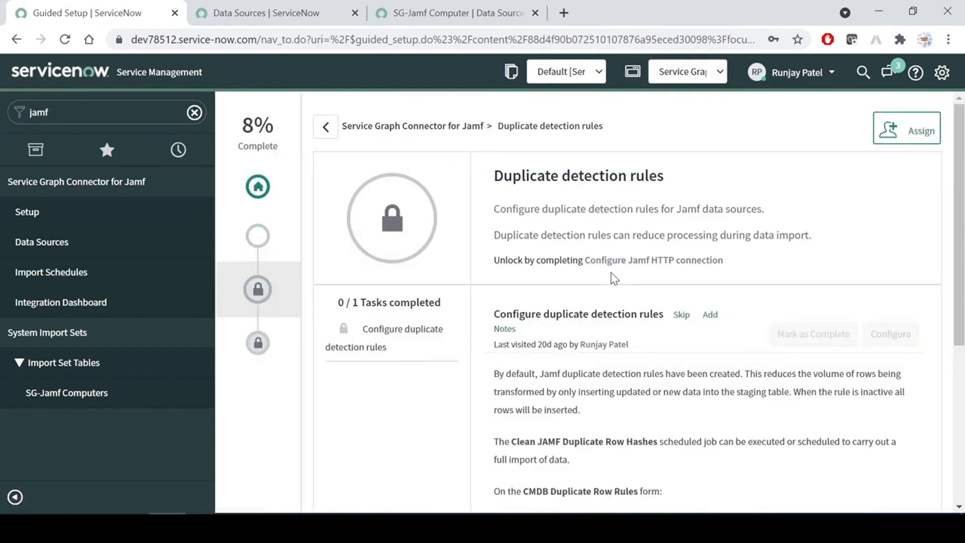
scroll(711, 315, down, 4)
scroll(714, 316, up, 4)
scroll(628, 302, down, 5)
scroll(625, 300, up, 5)
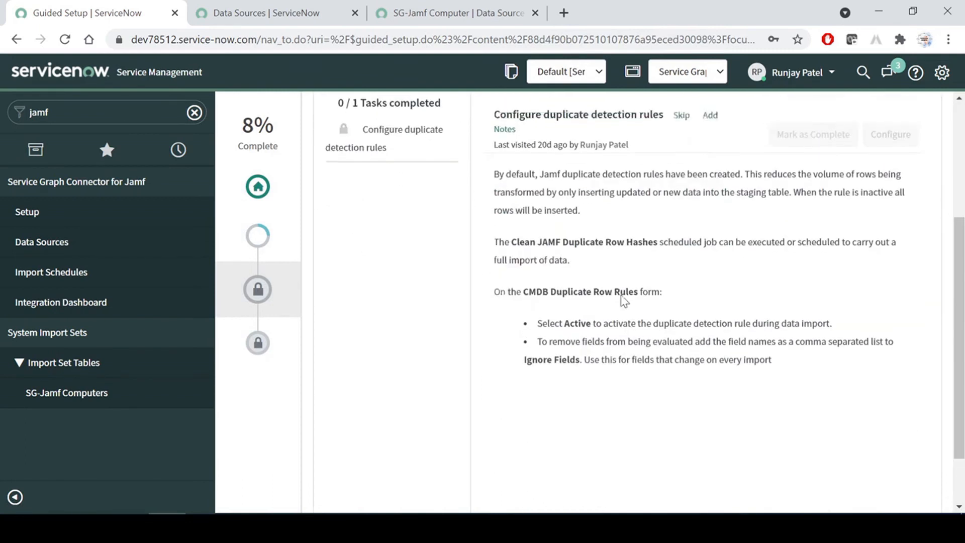
click(325, 128)
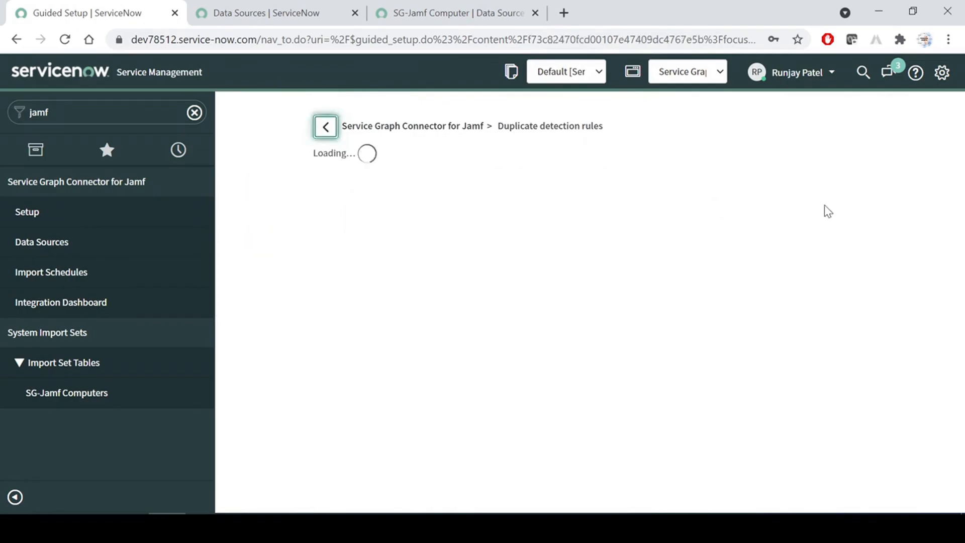
Review the scheduled import jobs section, open the Jamf Import Schedules in a new tab and examine the Active values of Remove Software and Computer.
scroll(767, 280, down, 5)
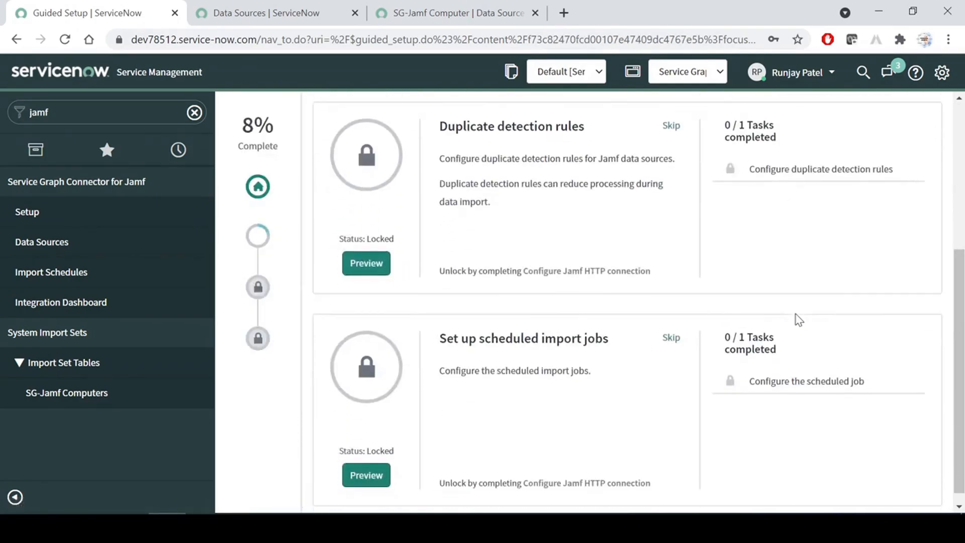
scroll(798, 319, up, 5)
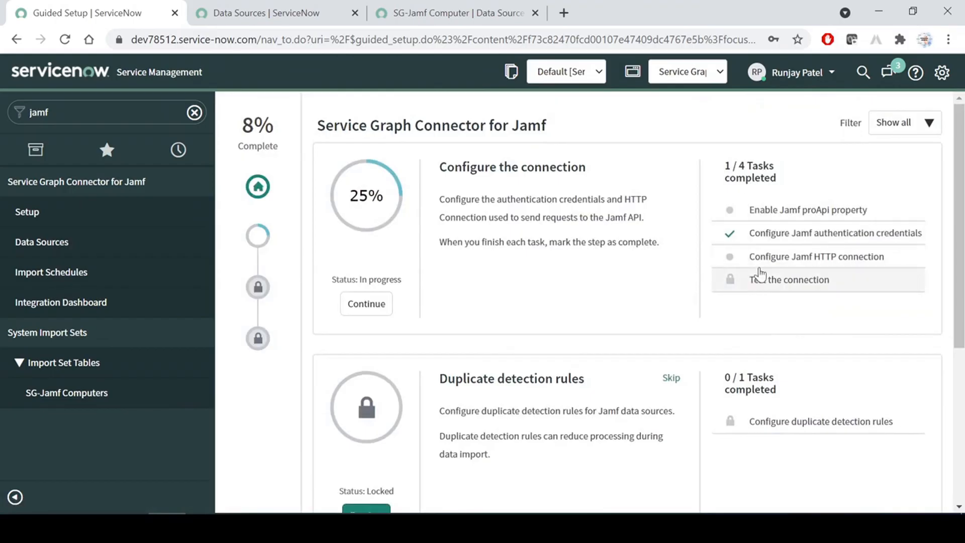
scroll(784, 259, down, 5)
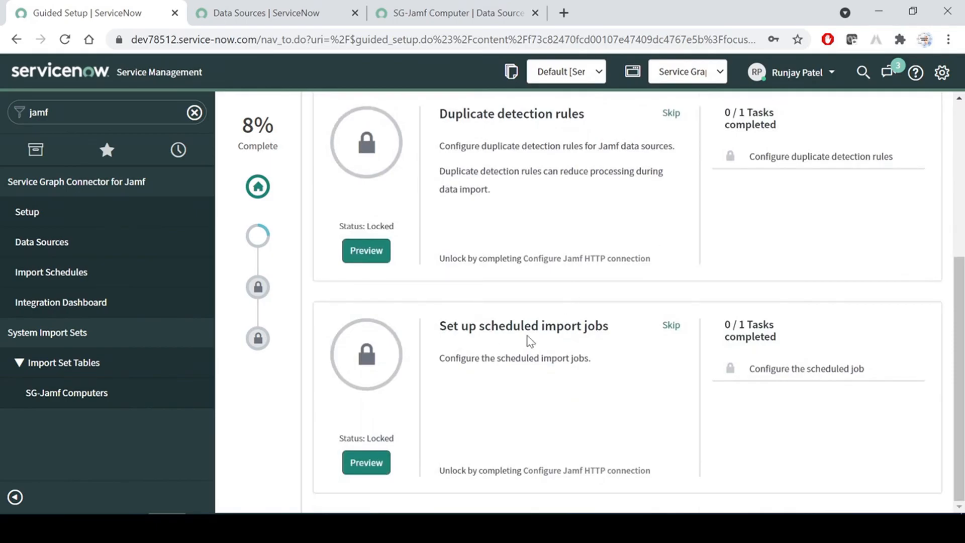
middle_click(76, 273)
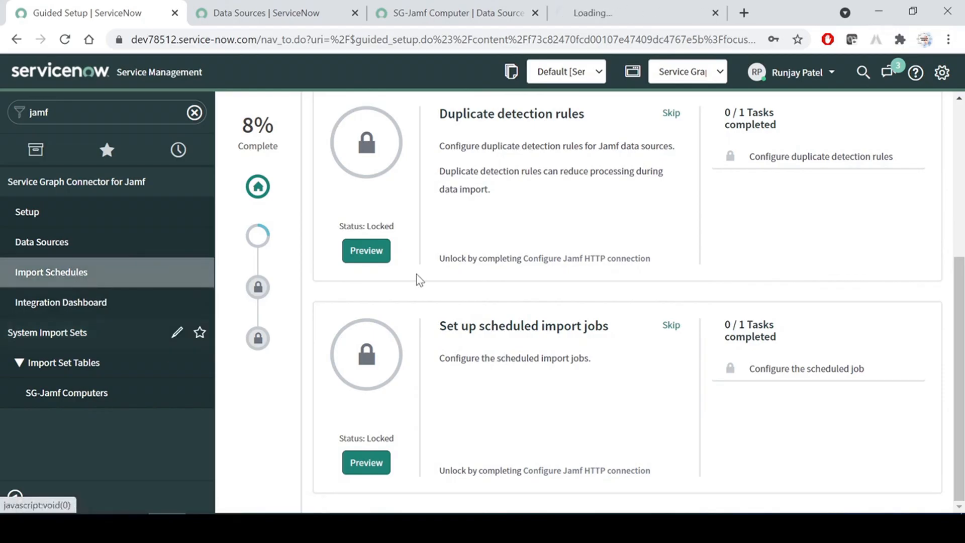
click(615, 8)
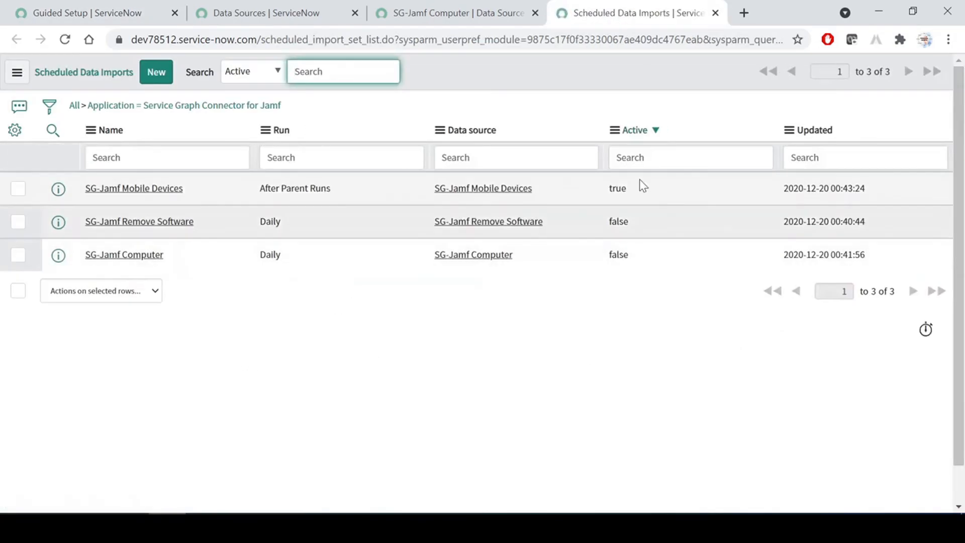
drag(609, 221, 642, 221)
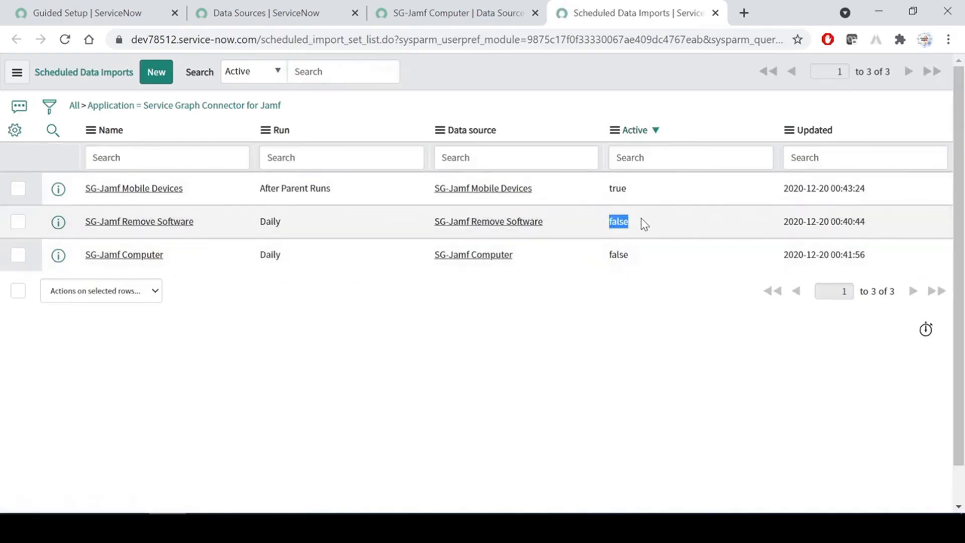
drag(605, 256, 699, 250)
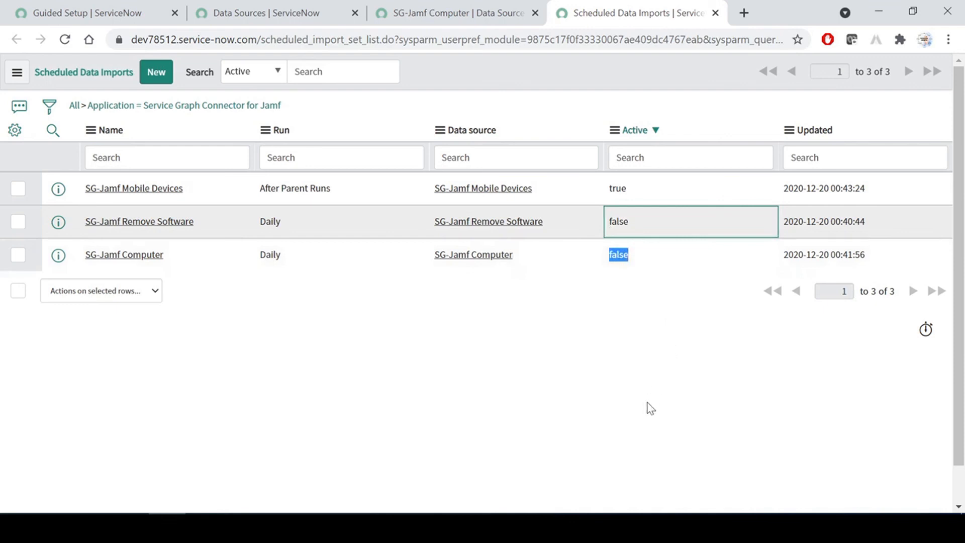
Return to the Data Sources list, switch to the Word guide and highlight step 3 on setting up scheduled import jobs.
click(442, 12)
click(286, 13)
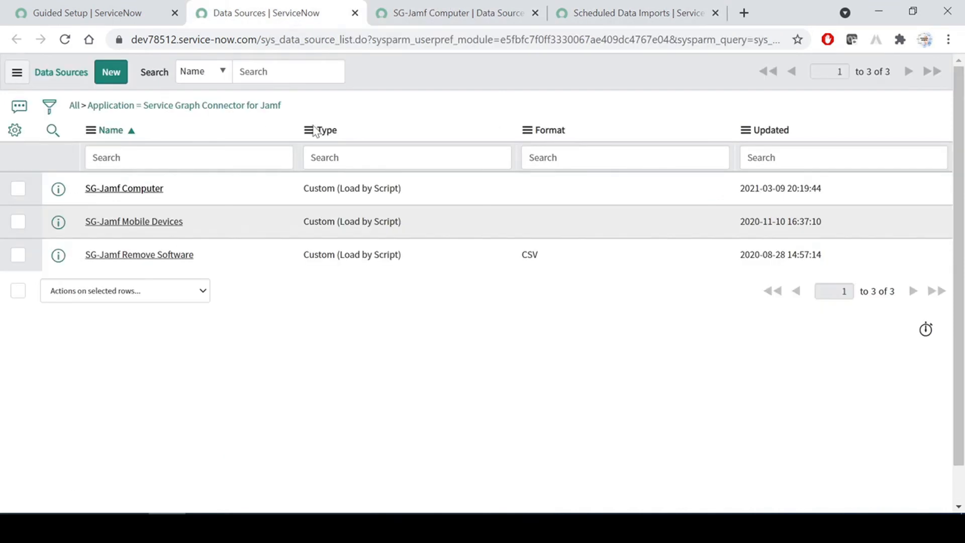
key(alt+Tab)
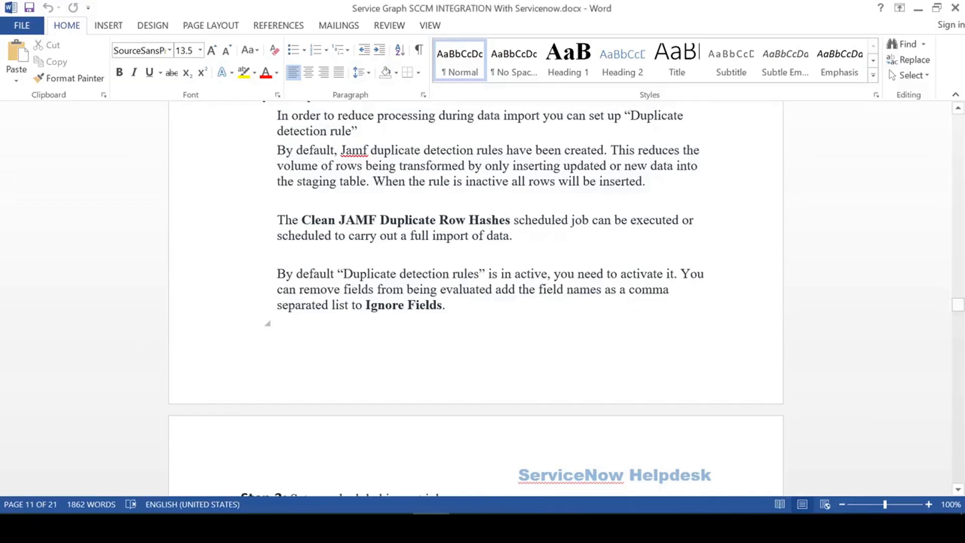
scroll(475, 251, down, 4)
scroll(486, 108, down, 3)
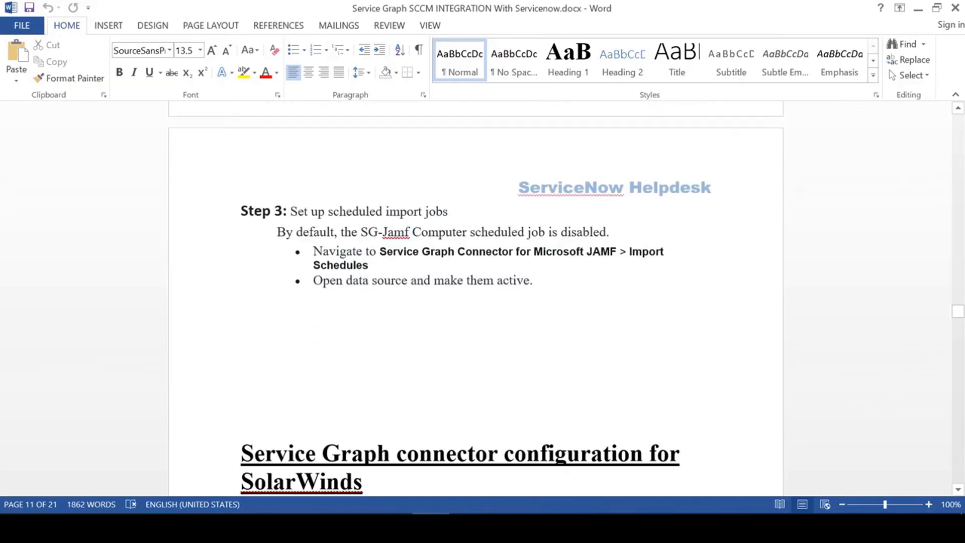
drag(290, 173, 465, 242)
Look back over the guide's Jamf steps 1.2 to 1.4 on credentials, HTTP connection and connection test.
scroll(267, 302, down, 3)
scroll(366, 327, up, 20)
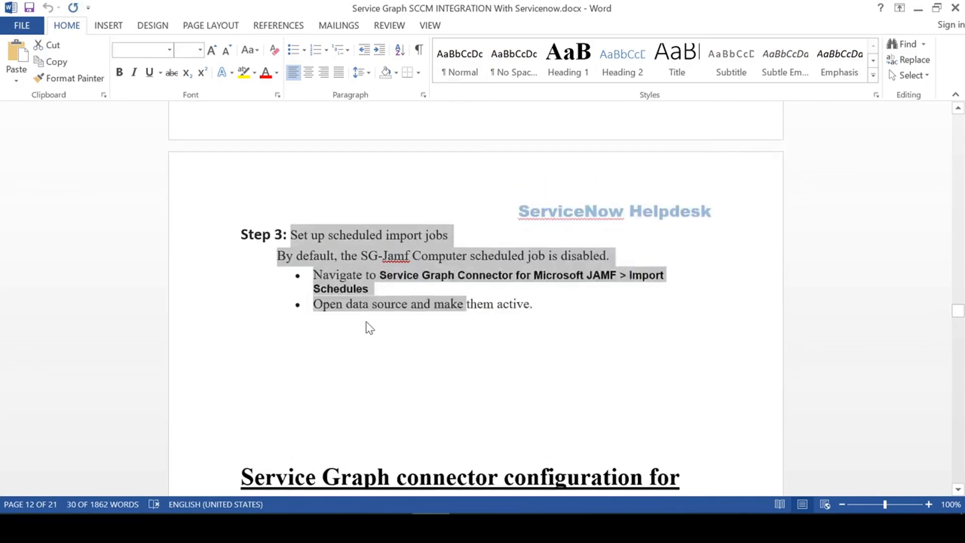
scroll(369, 328, up, 11)
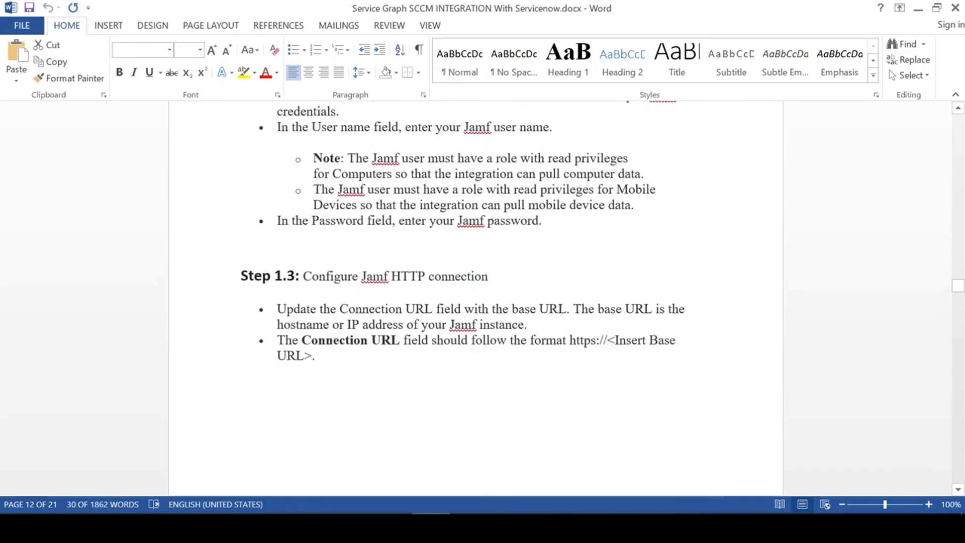
scroll(365, 324, up, 3)
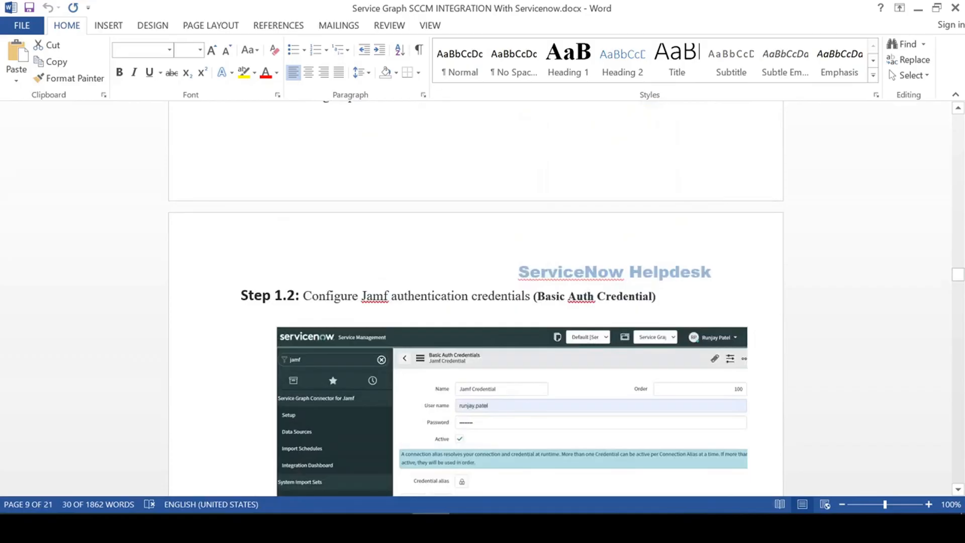
scroll(476, 302, down, 18)
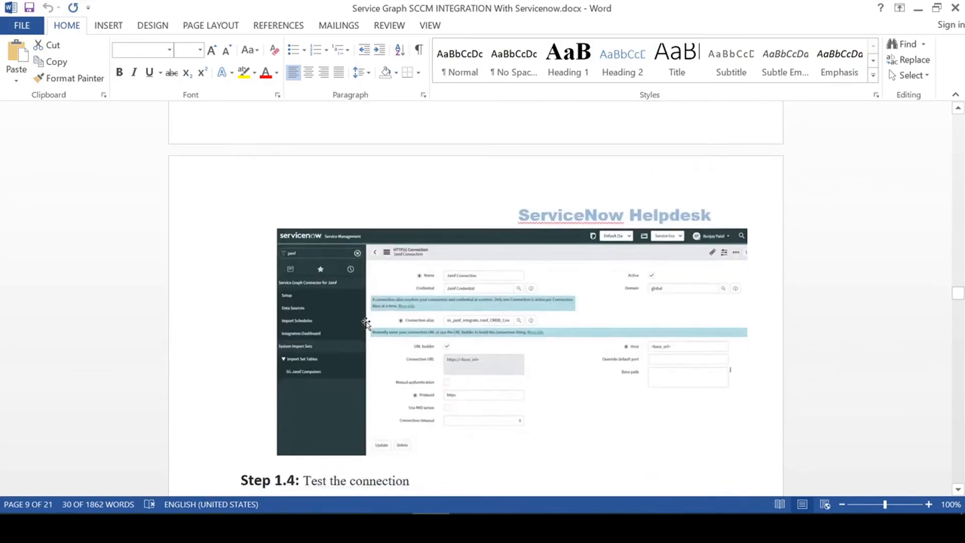
Go to the guide's SolarWinds connector section and review step 1 on configuring the connection and step 1.1 on verifying the version.
scroll(367, 327, down, 13)
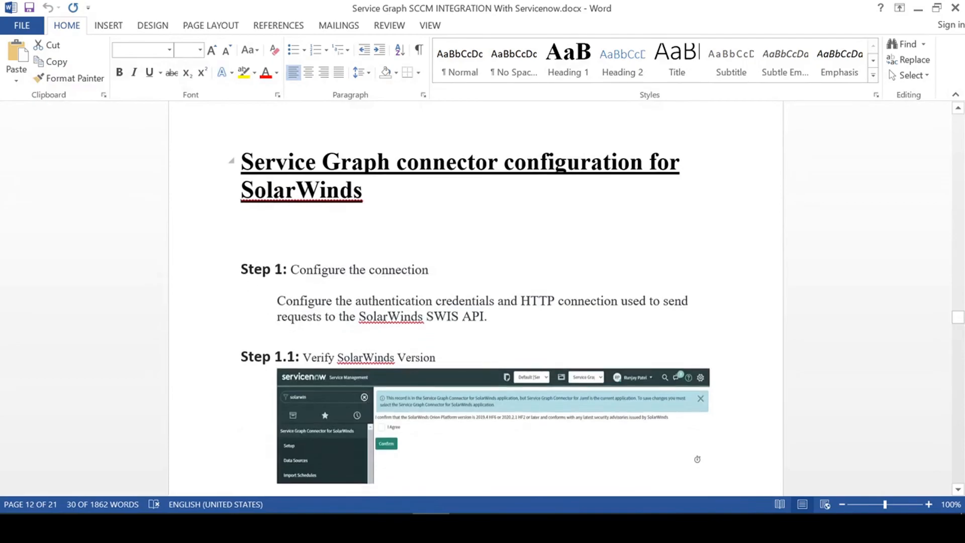
click(362, 189)
scroll(475, 301, down, 2)
scroll(475, 301, up, 2)
scroll(475, 301, down, 2)
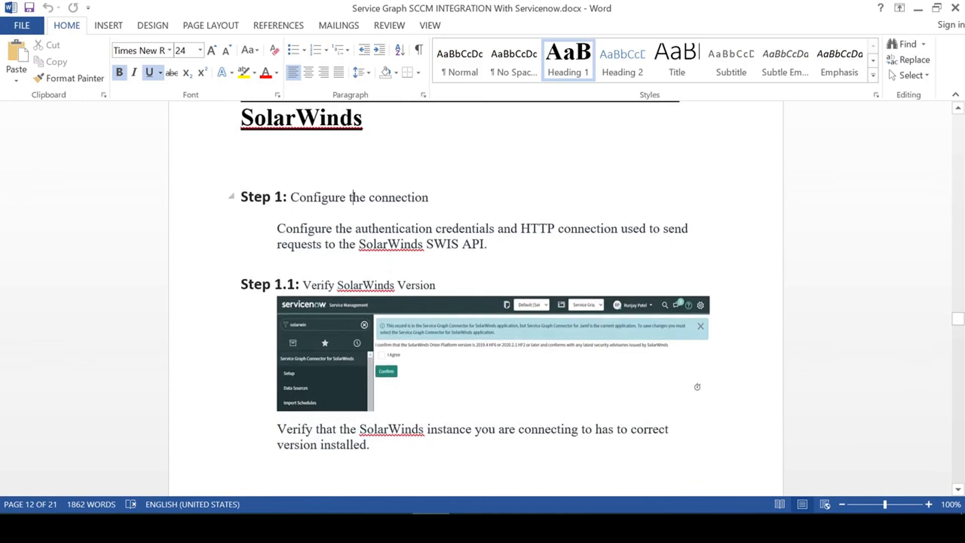
click(352, 197)
drag(290, 197, 428, 197)
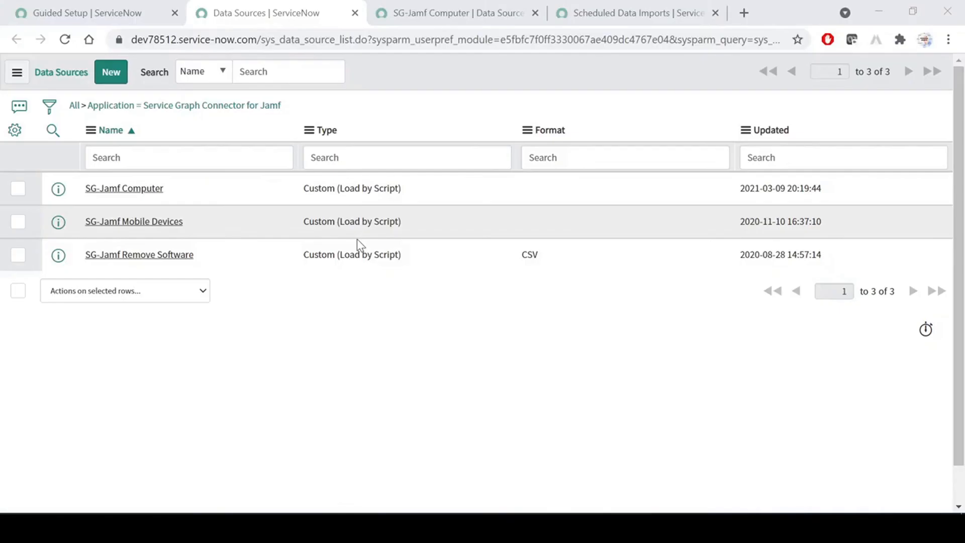
Switch to the ServiceNow guided setup in Chrome and set the current application to Service Graph Connector for SolarWinds.
click(156, 9)
click(700, 73)
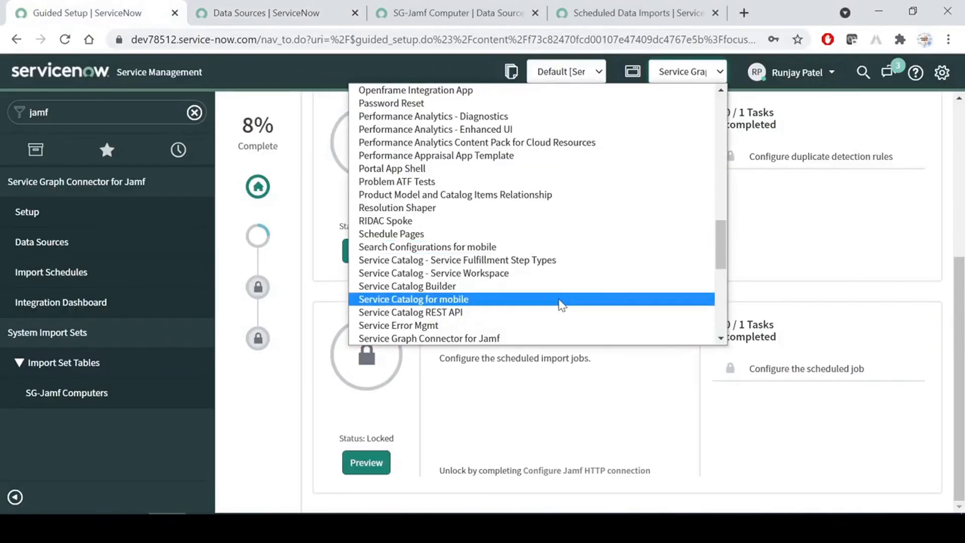
scroll(563, 304, down, 3)
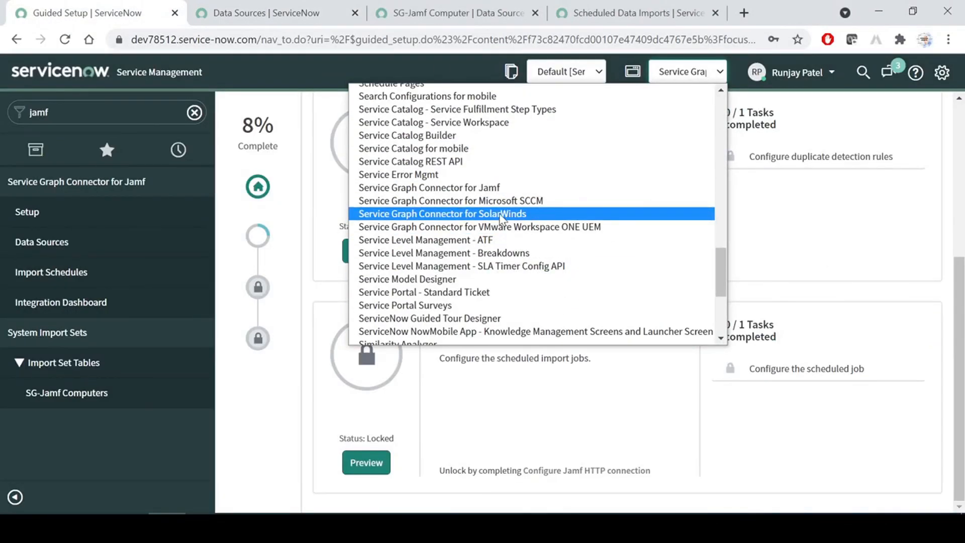
click(481, 216)
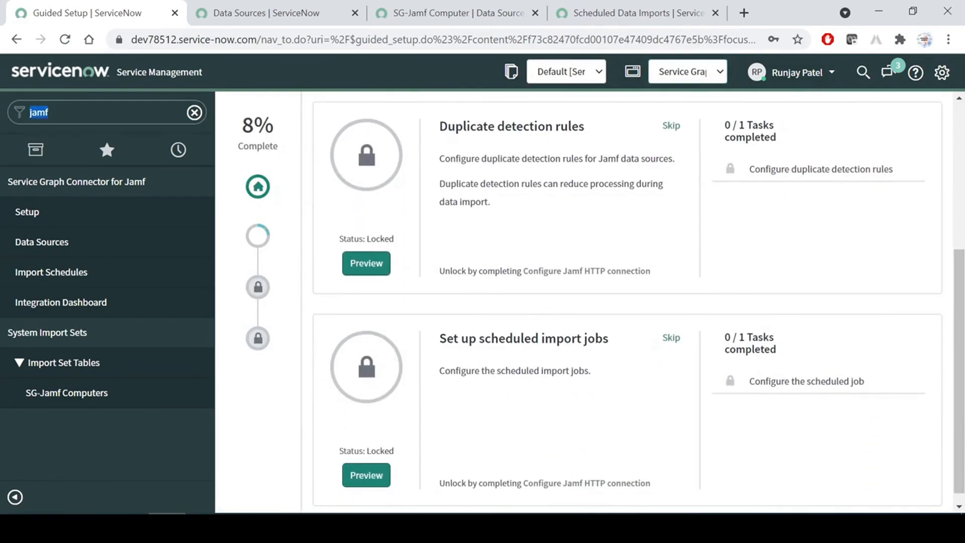
Filter the navigator for "solar", continue into the SolarWinds connector's guided setup and open the Verify SolarWinds Version task.
text(solar)
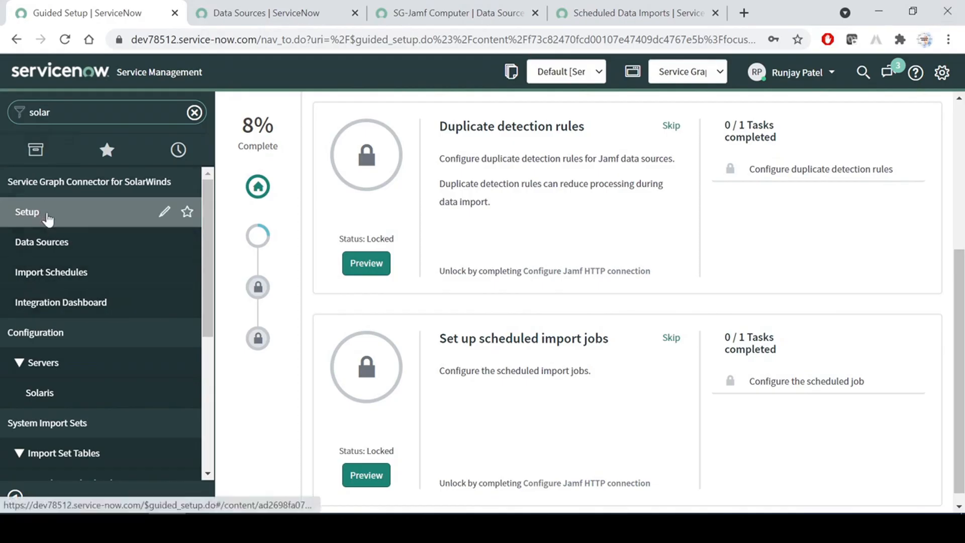
click(48, 218)
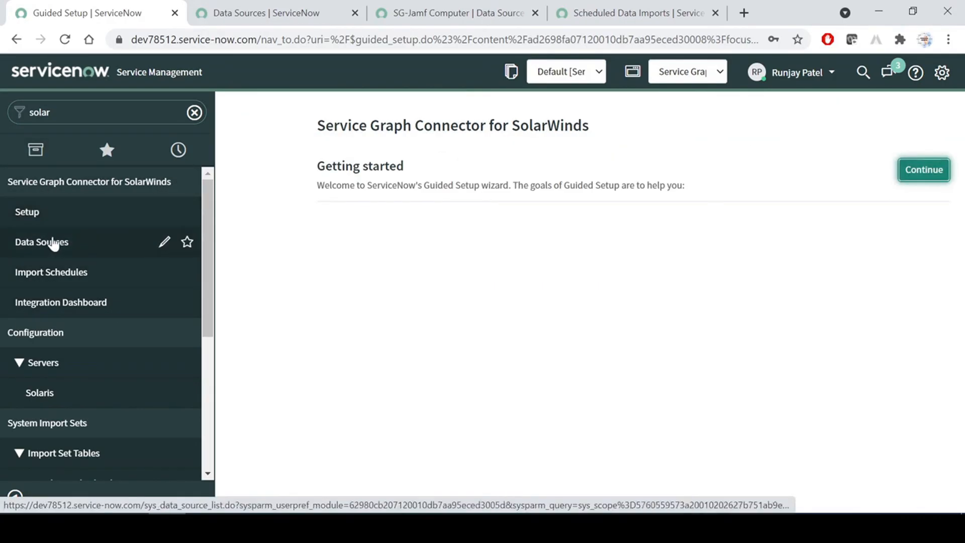
click(895, 175)
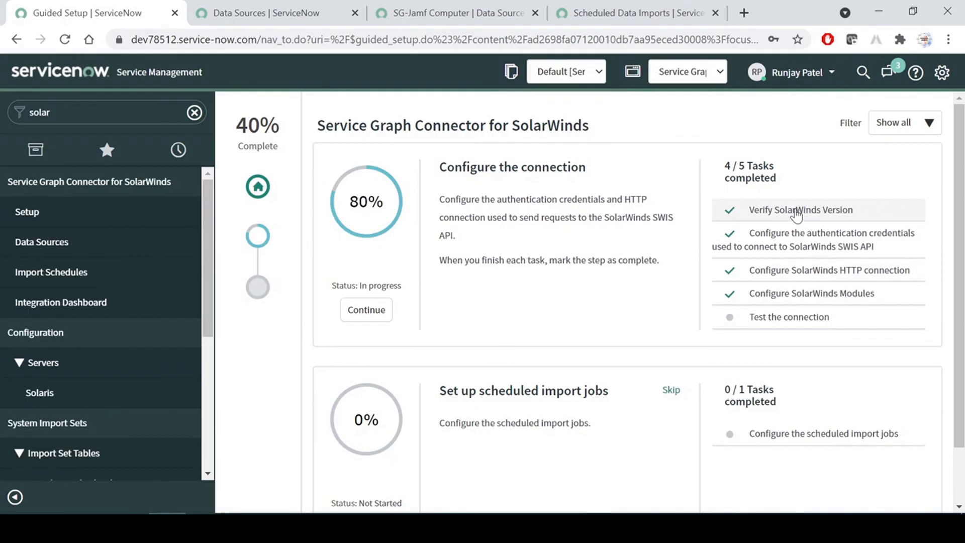
click(794, 213)
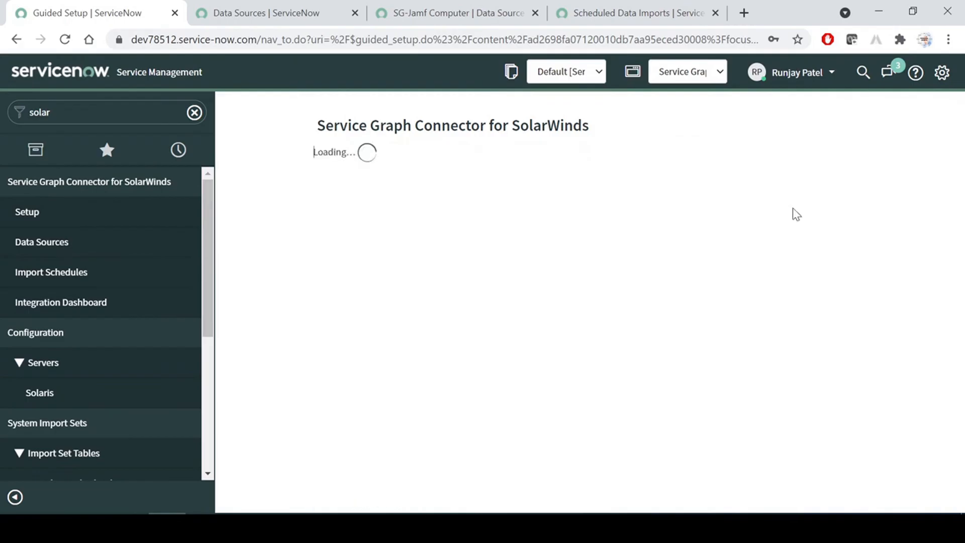
Switch to the Word guide and review SolarWinds step 1.1 on verifying the installed SolarWinds version.
key(alt+Tab)
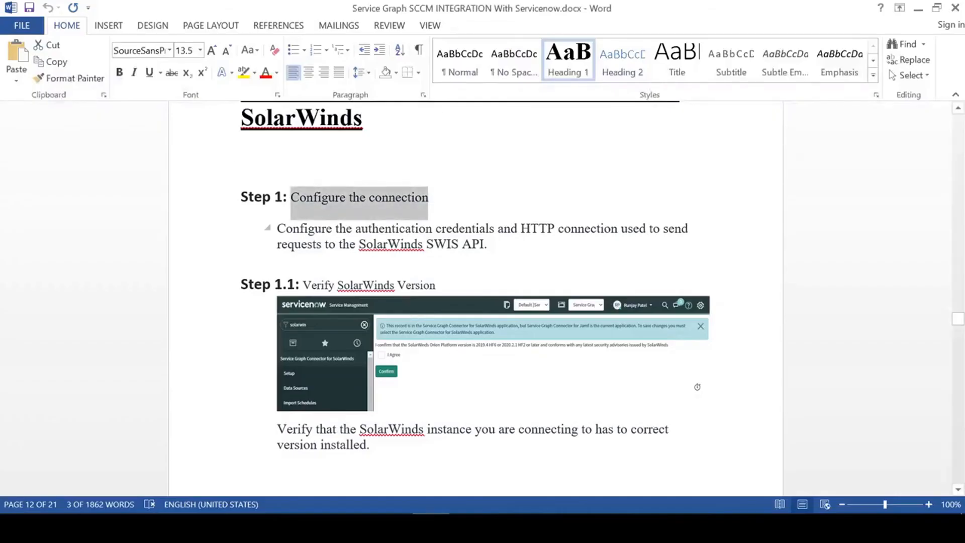
click(388, 244)
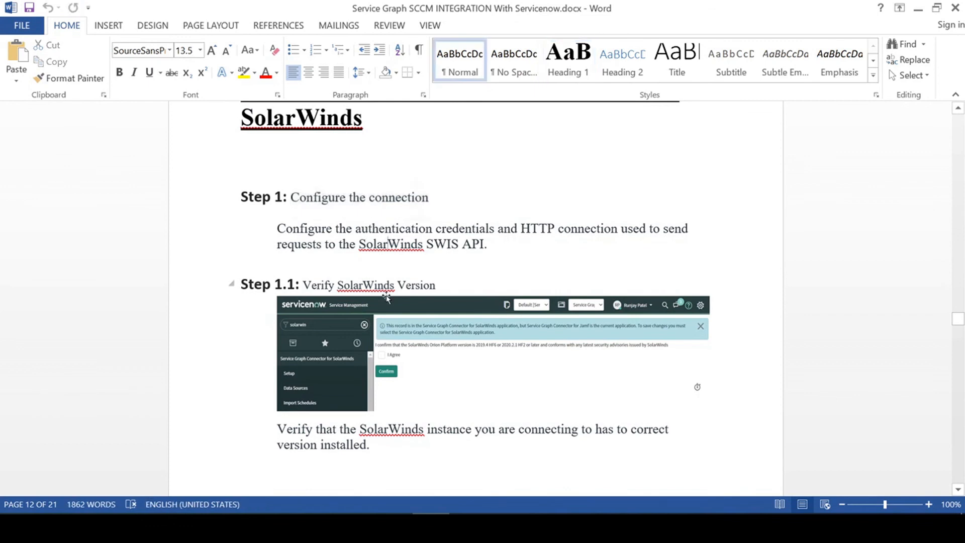
scroll(386, 298, down, 3)
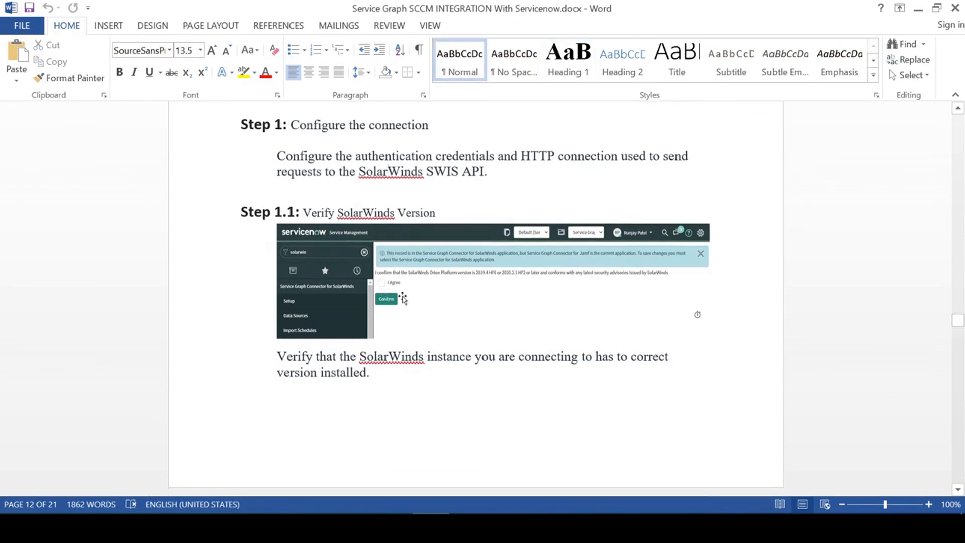
scroll(387, 251, down, 1)
drag(324, 176, 424, 178)
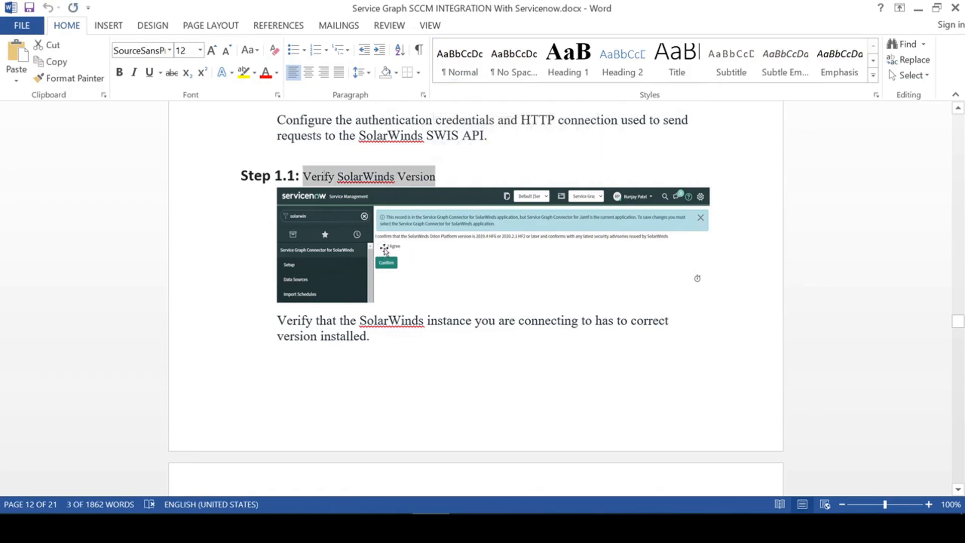
scroll(268, 320, down, 10)
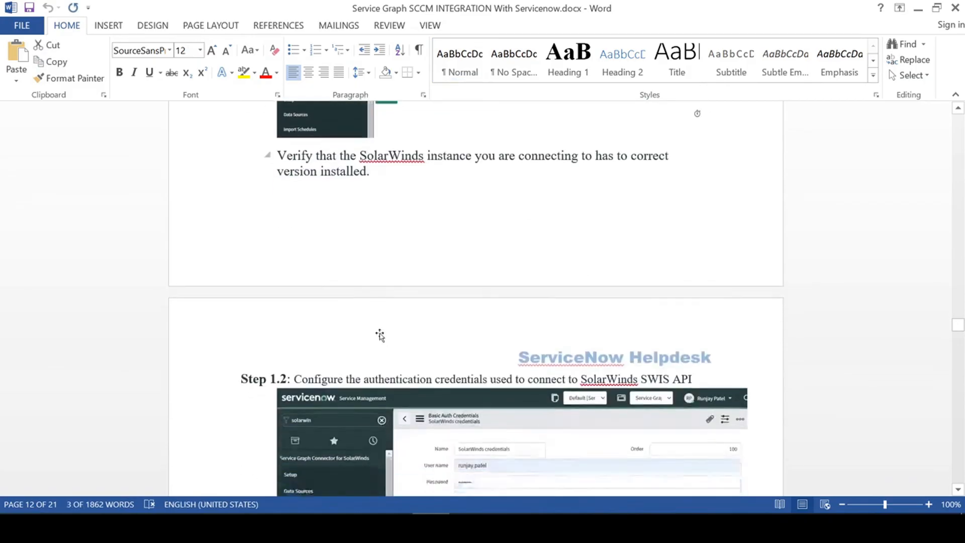
Check the Configure the connection tasks in Chrome, then review the guide's step 1.2 on the SolarWinds SWIS API authentication credentials.
click(168, 526)
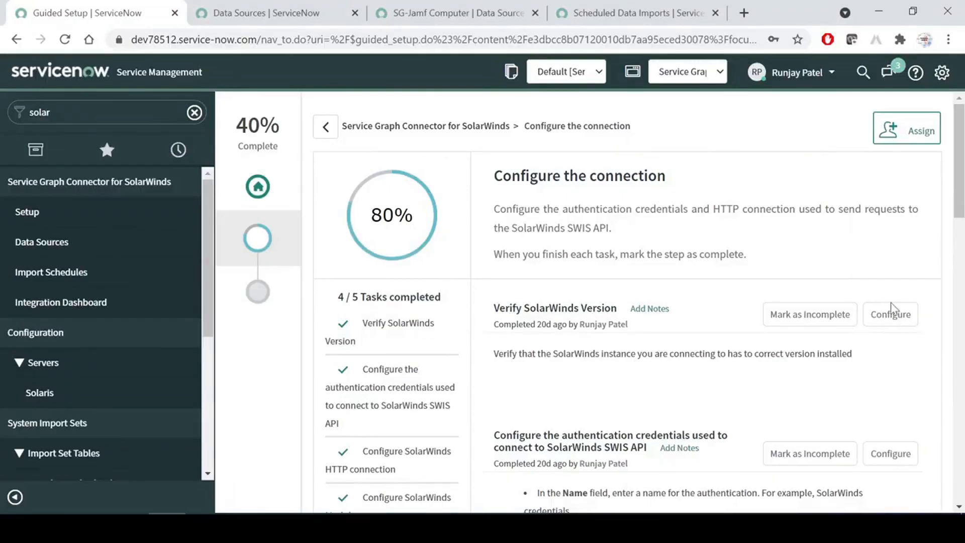
key(alt+Tab)
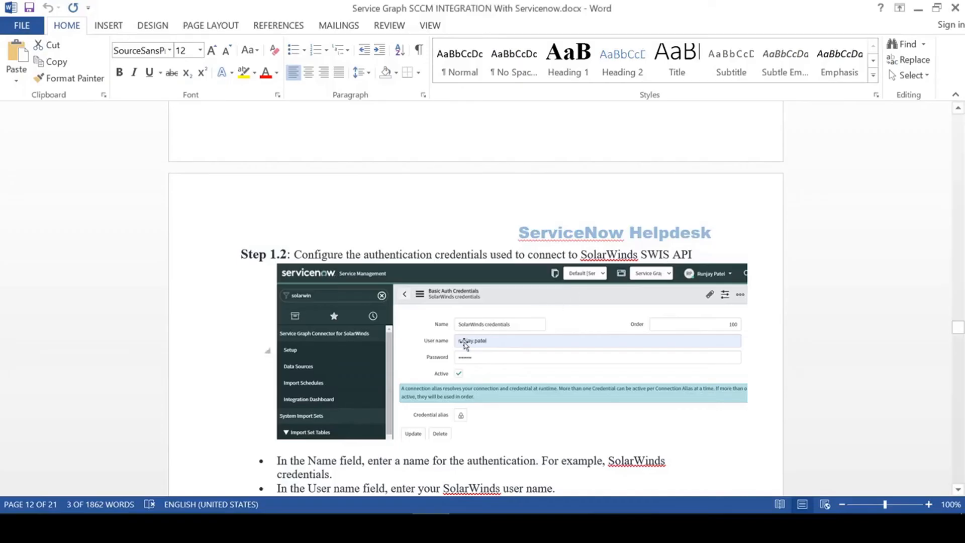
scroll(447, 257, down, 1)
scroll(465, 325, down, 1)
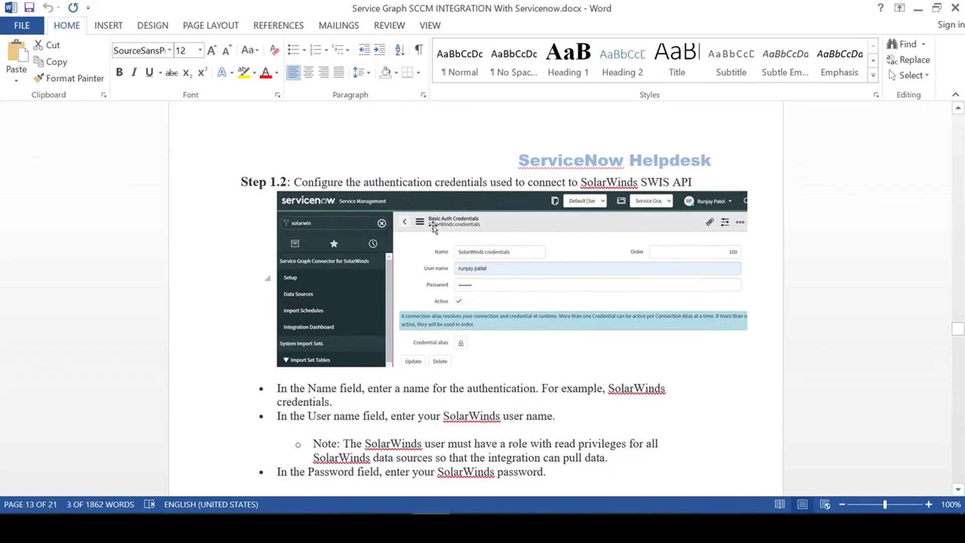
click(521, 253)
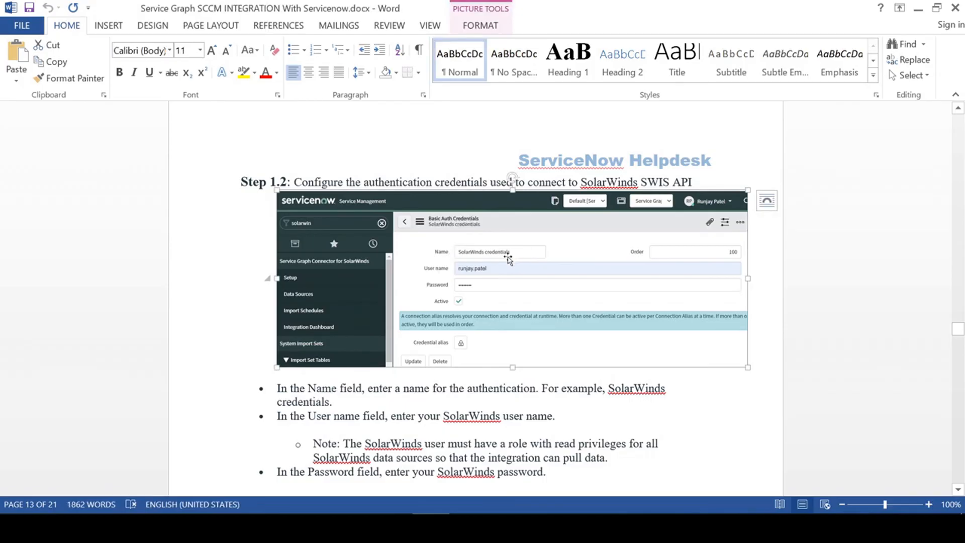
scroll(472, 318, down, 10)
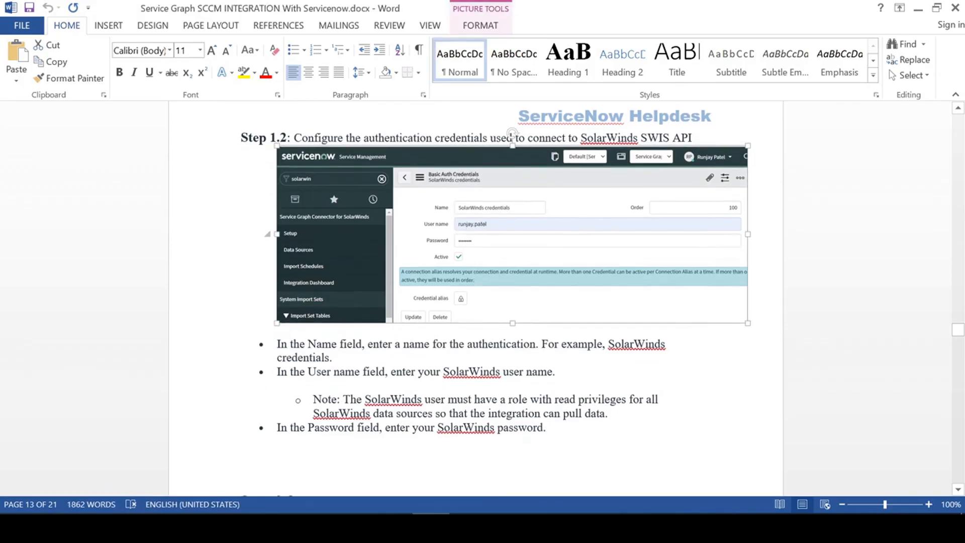
Review the guide's step 1.3 on the SolarWinds HTTP connection, referring back to the credentials in step 1.2.
click(381, 220)
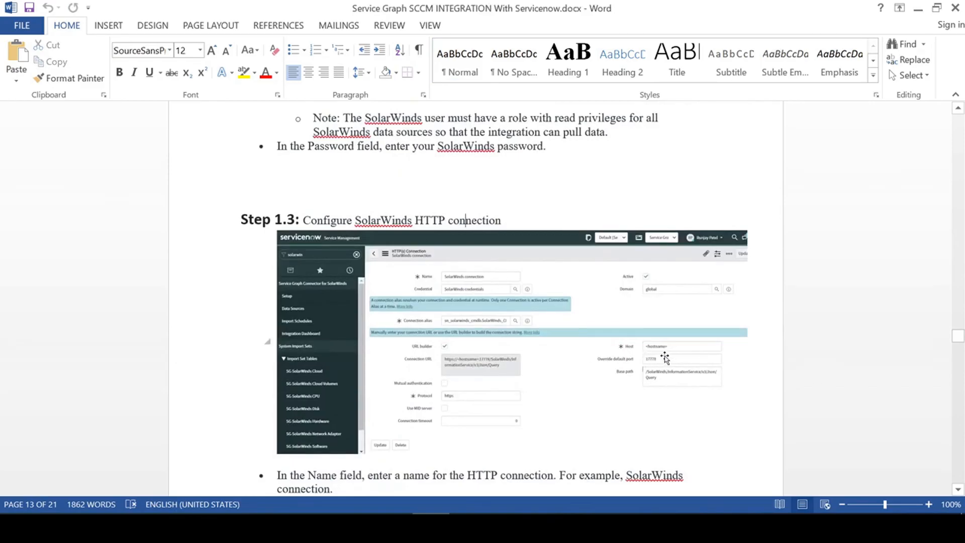
scroll(448, 305, up, 20)
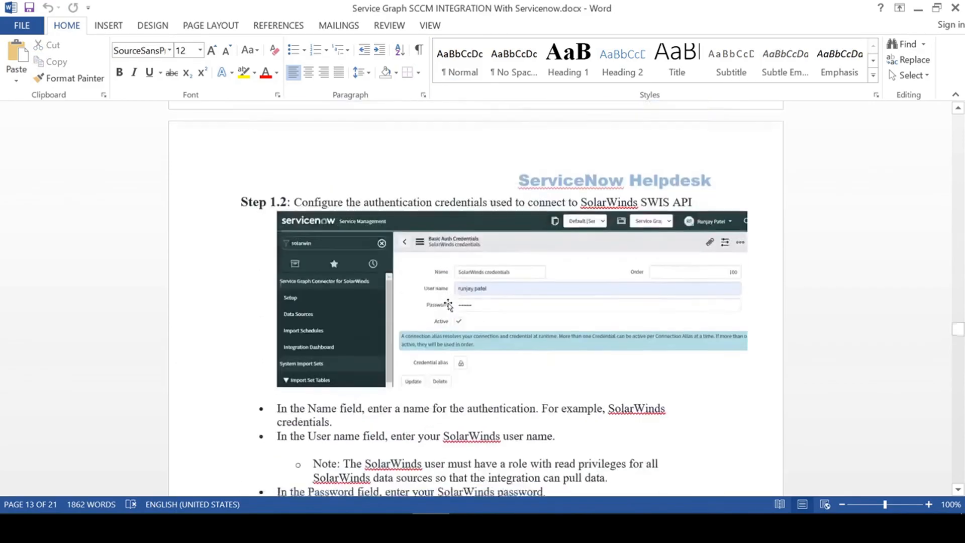
scroll(448, 305, down, 18)
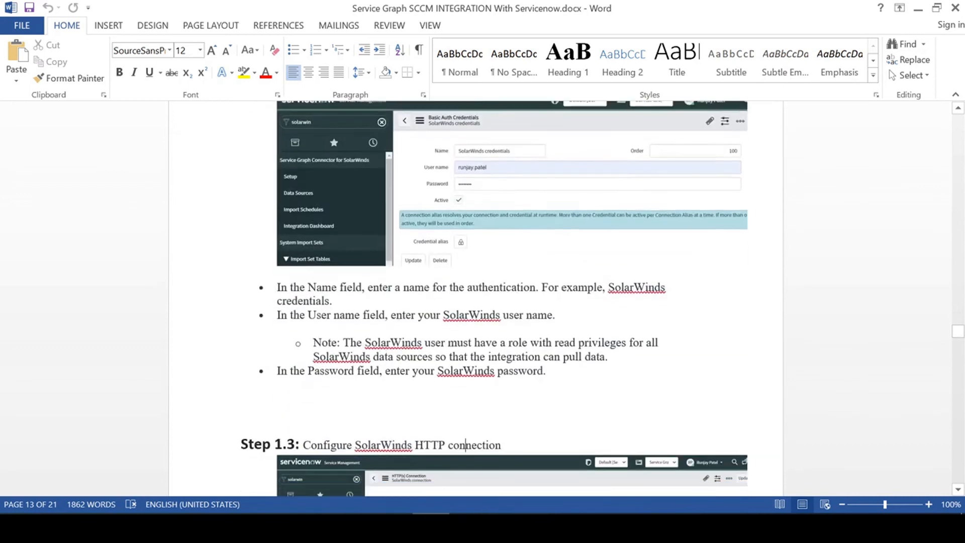
scroll(449, 309, down, 2)
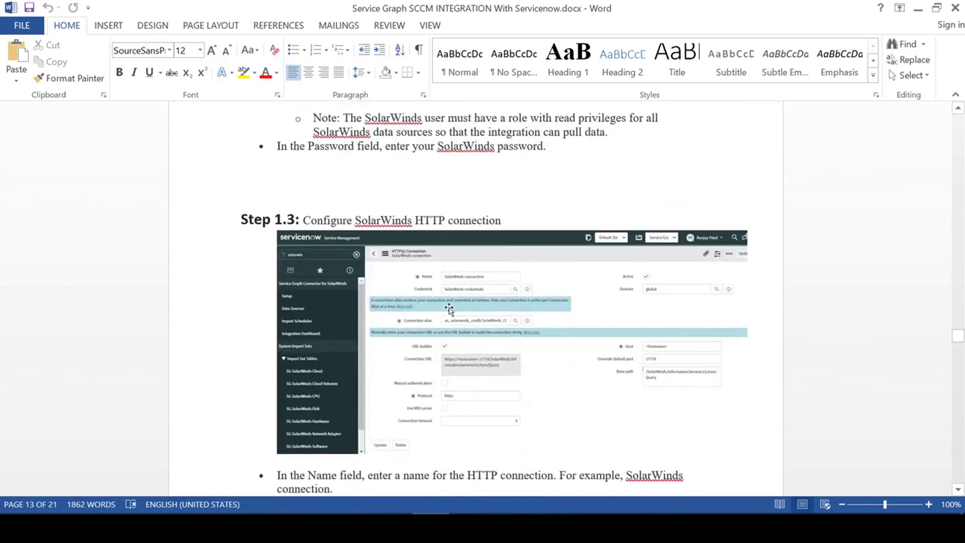
Read the guide's Host field note and review step 1.4 on configuring the SolarWinds modules.
scroll(449, 308, down, 20)
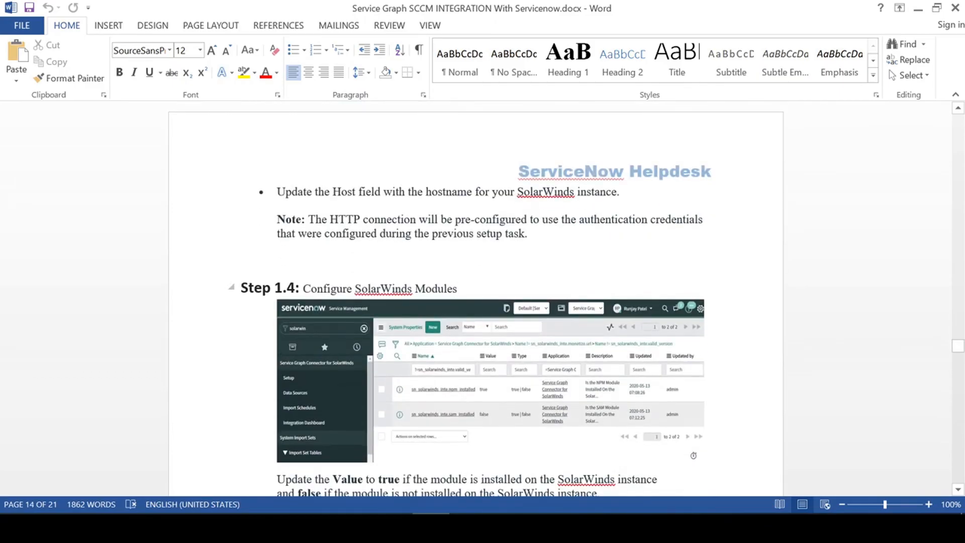
scroll(449, 308, down, 8)
drag(355, 144, 458, 144)
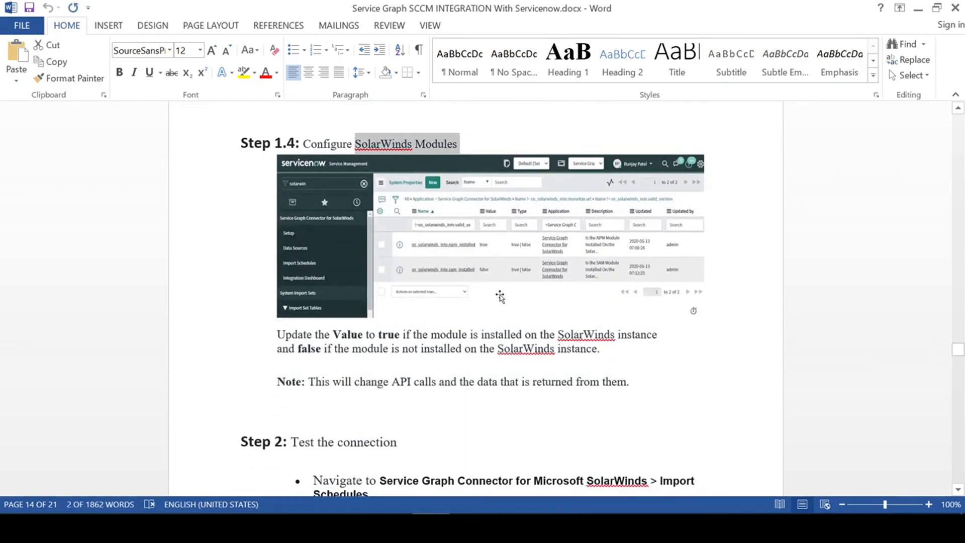
scroll(467, 332, up, 8)
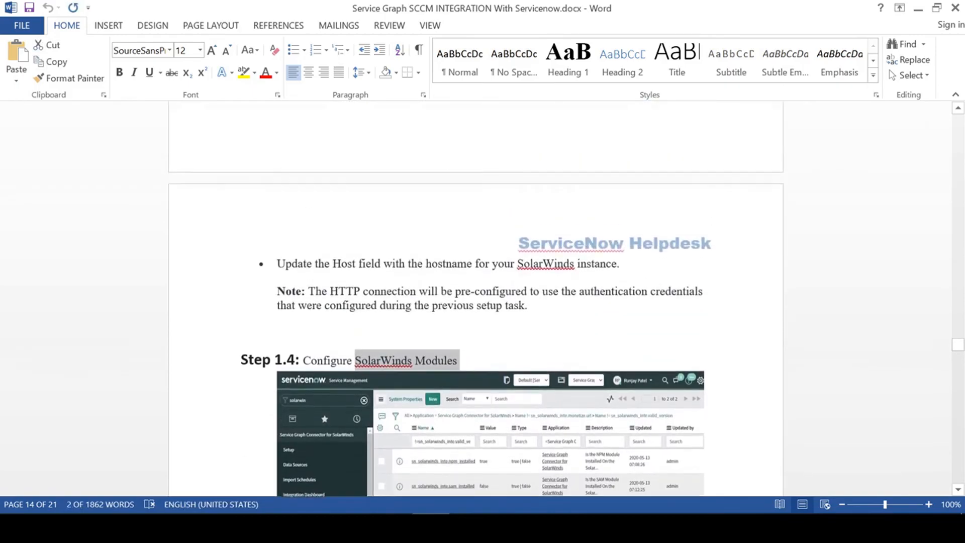
click(407, 292)
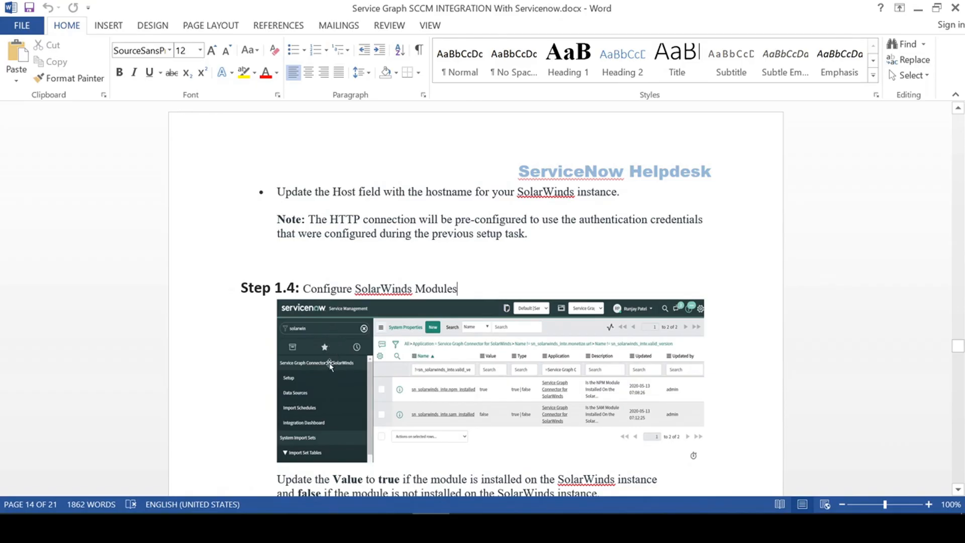
scroll(329, 364, down, 3)
scroll(326, 301, down, 2)
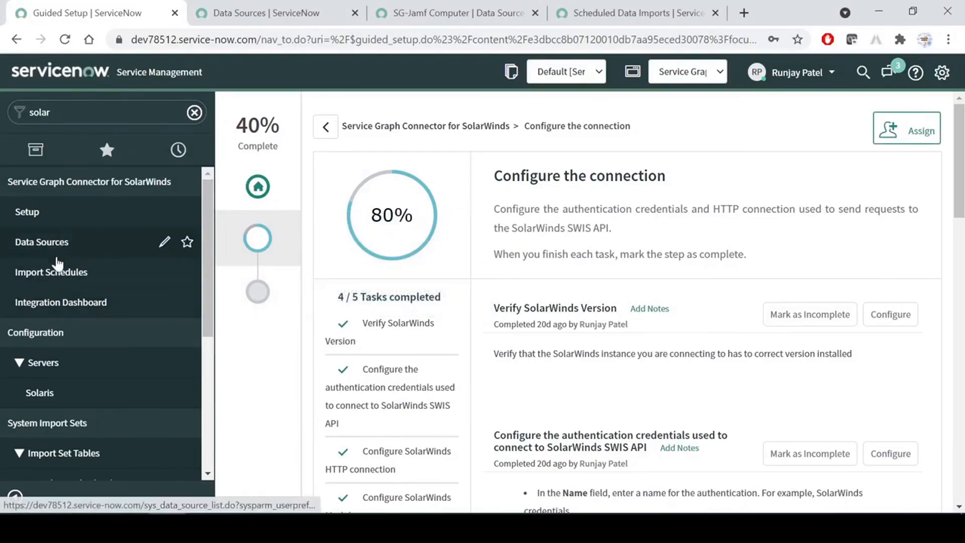
Open the SolarWinds Import Schedules in a new Chrome tab and read the guide's step 2 on testing the connection.
middle_click(60, 276)
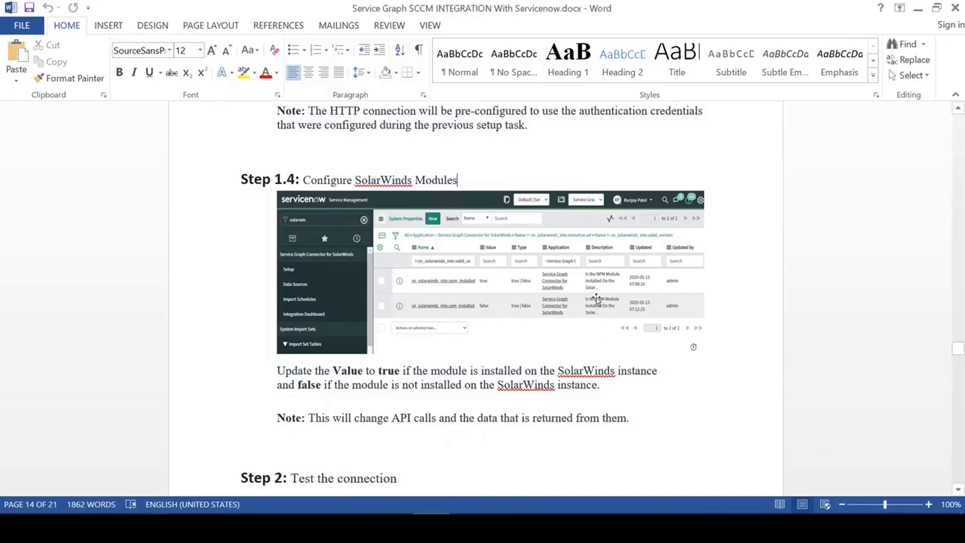
scroll(597, 300, down, 5)
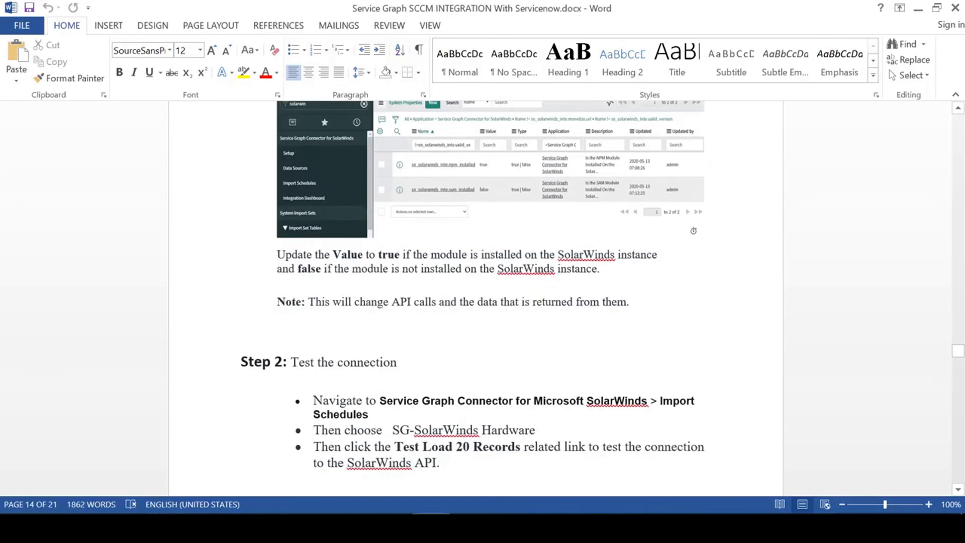
drag(288, 224, 398, 225)
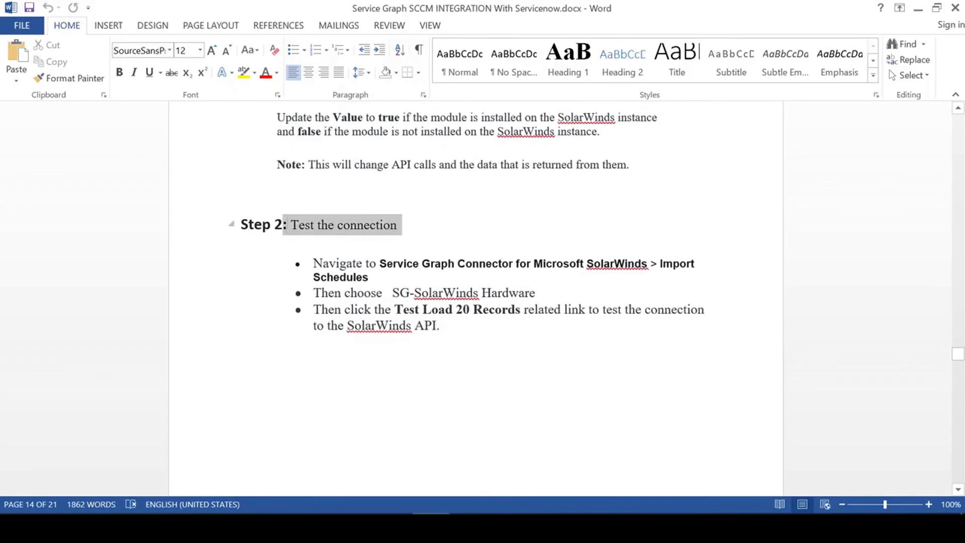
click(438, 309)
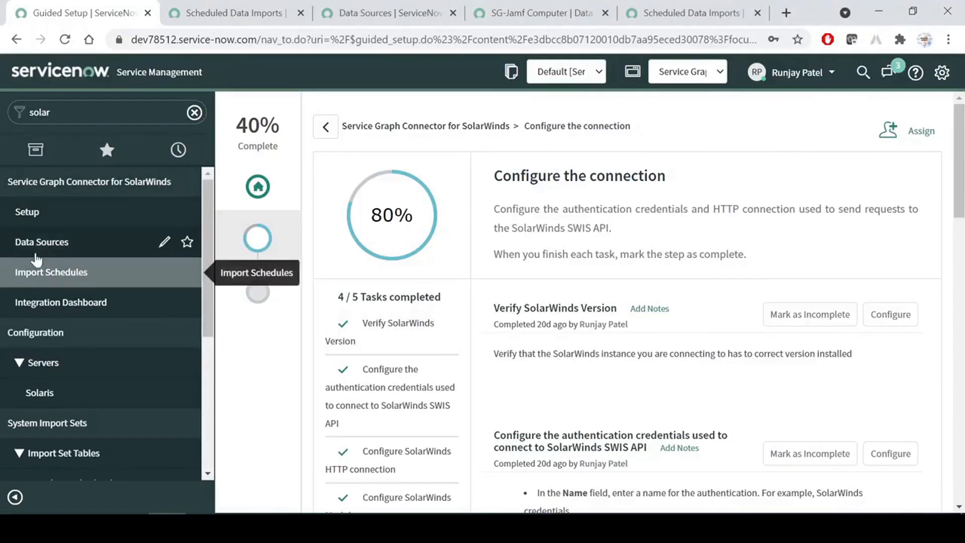
Open the SolarWinds Data Sources list in a new tab, examine its entries and return to the guided setup.
click(47, 246)
click(296, 11)
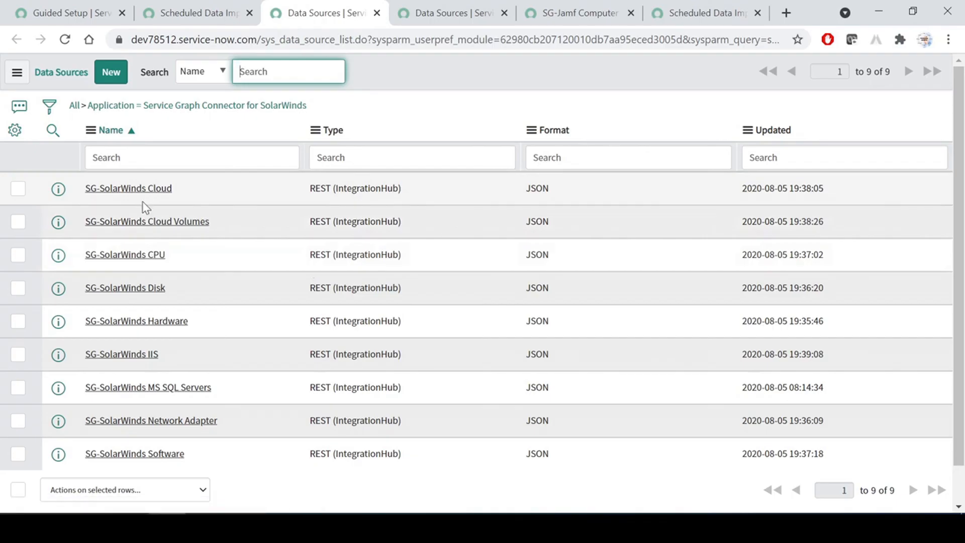
click(71, 12)
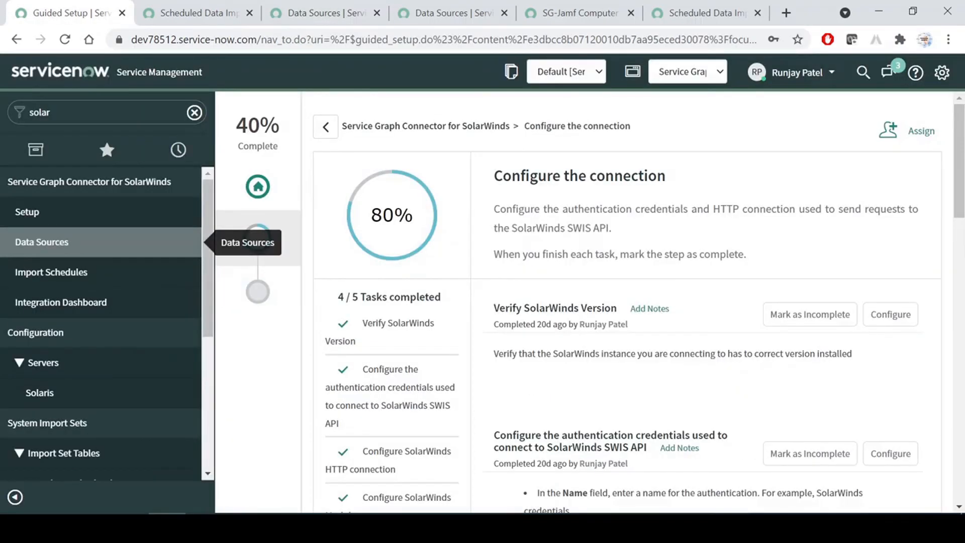
Switch to the Word guide and look back over SolarWinds steps 1.2 to 1.4 on credentials, HTTP connection and modules.
click(431, 528)
click(274, 342)
scroll(456, 335, up, 10)
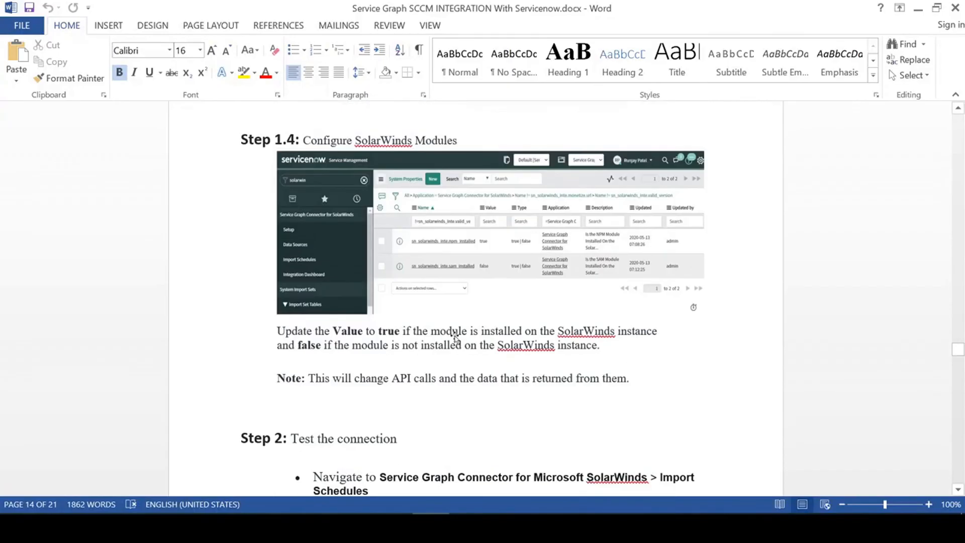
scroll(455, 335, up, 12)
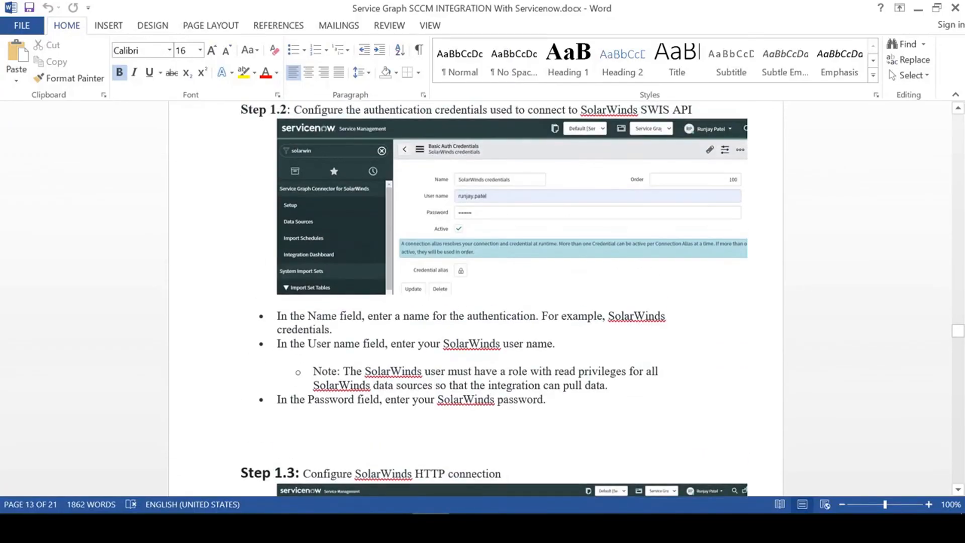
scroll(455, 336, up, 20)
scroll(459, 342, up, 10)
scroll(458, 341, down, 17)
scroll(459, 341, down, 20)
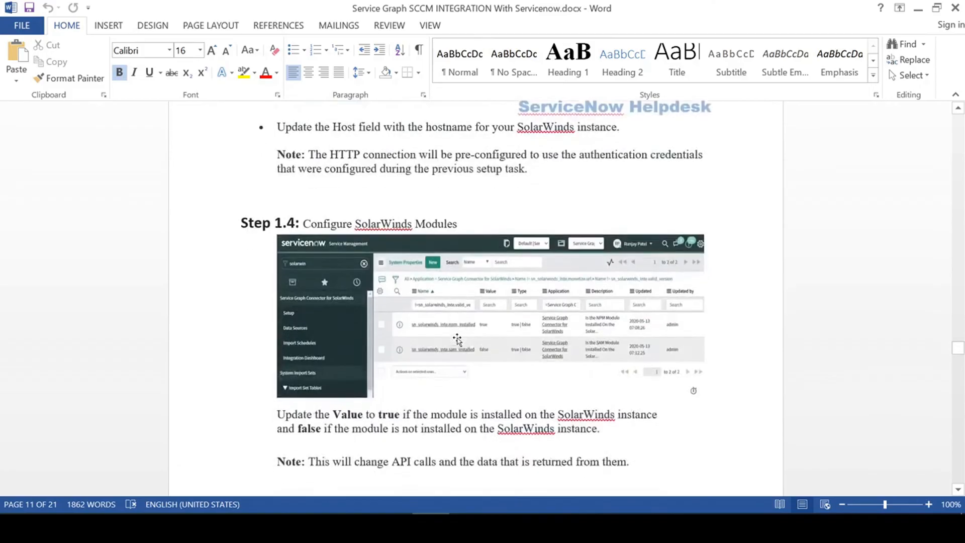
Go to the guide's VMware Workspace connector section and look over its first configuration steps.
scroll(457, 340, down, 15)
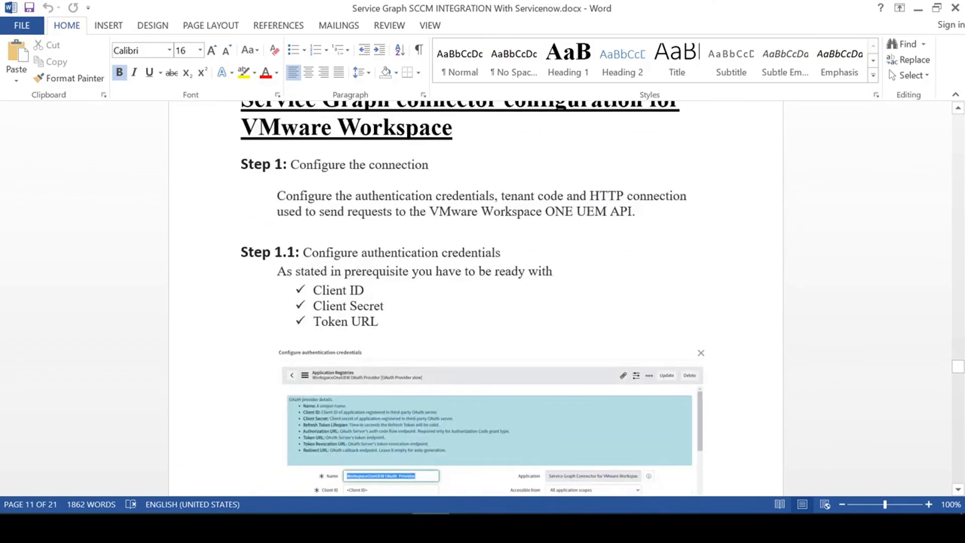
scroll(476, 296, up, 3)
scroll(458, 341, down, 4)
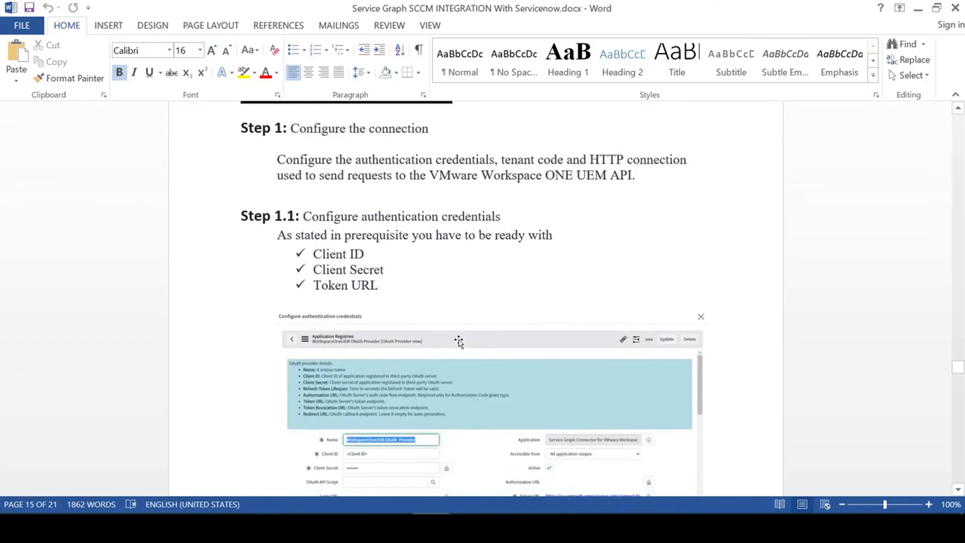
scroll(460, 341, up, 5)
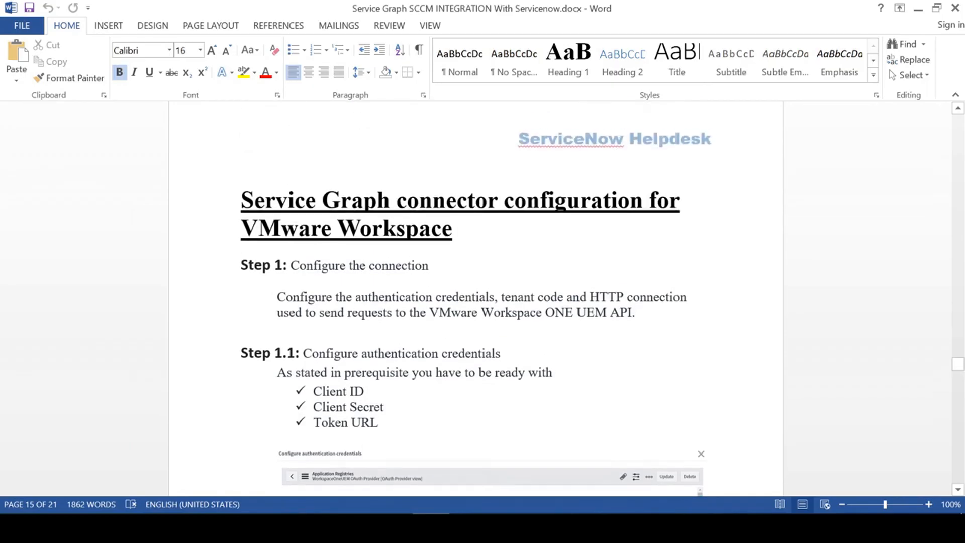
click(453, 271)
scroll(475, 297, down, 4)
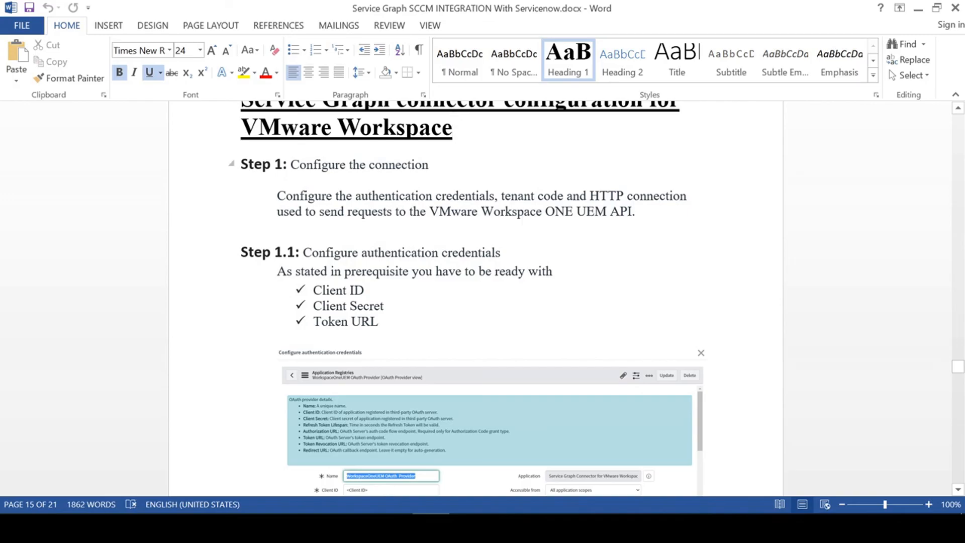
Review VMware Workspace step 1 on configuring the connection, glancing at the guided setup in Chrome before returning to the section heading.
click(335, 164)
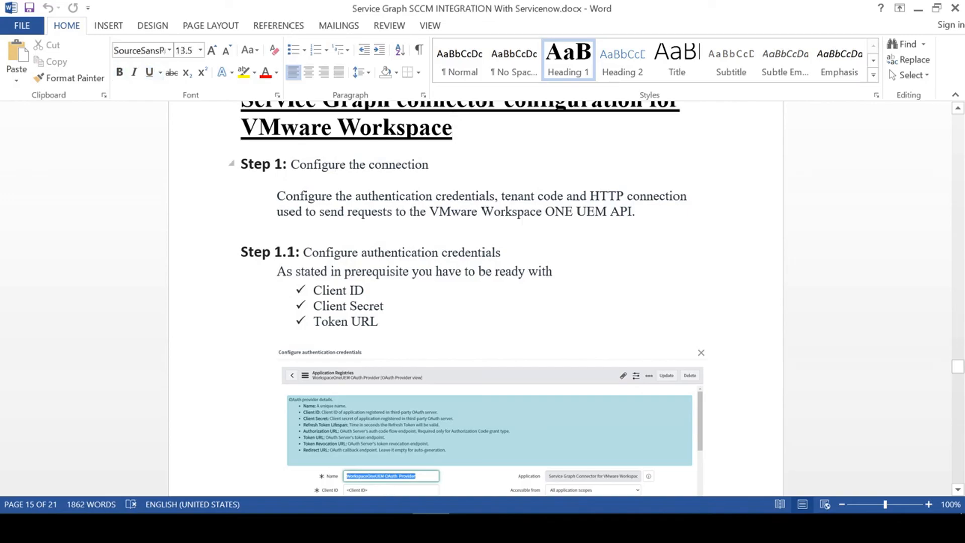
drag(291, 165, 429, 165)
click(421, 230)
key(alt+Tab)
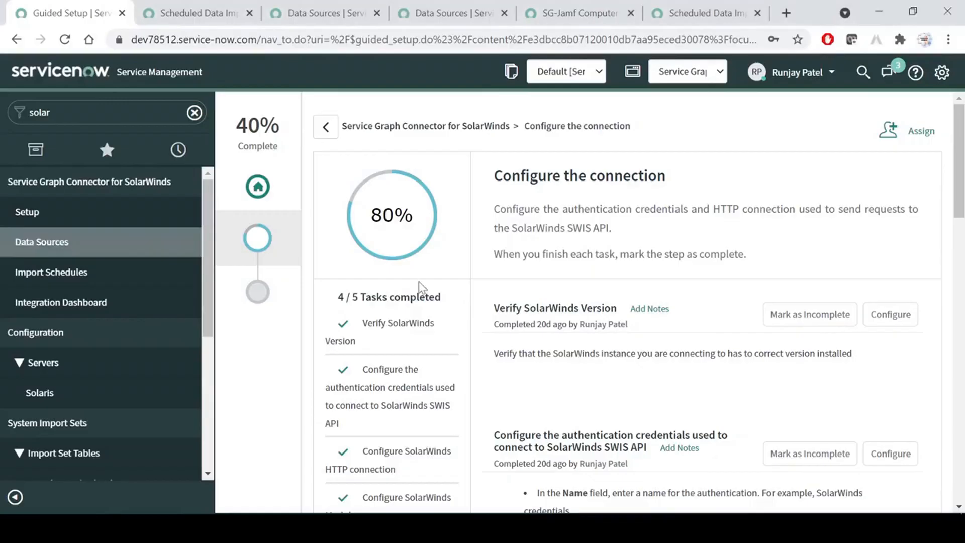
key(alt+Tab)
scroll(475, 296, up, 3)
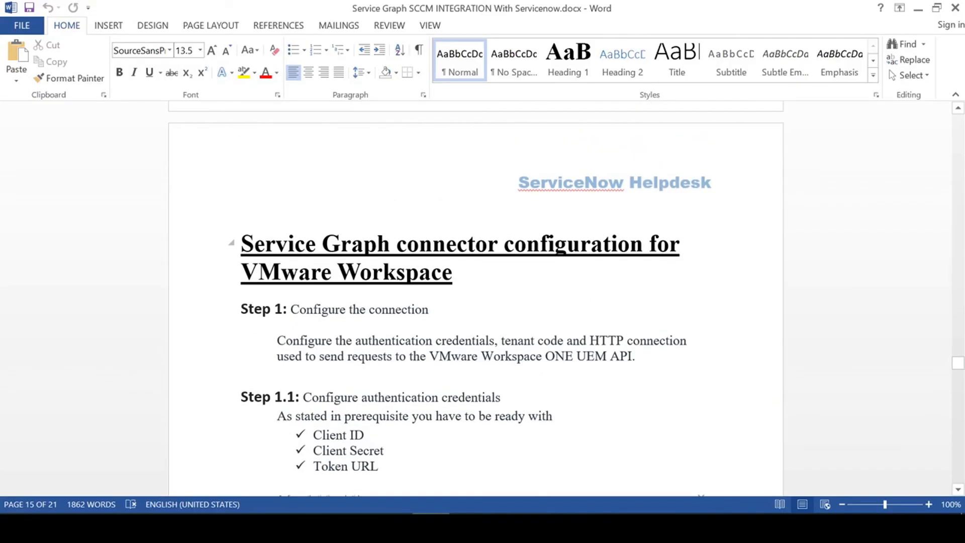
Switch to ServiceNow in Chrome and set the current application scope to Service Graph Connector for VMware Workspace ONE UEM.
scroll(475, 296, down, 3)
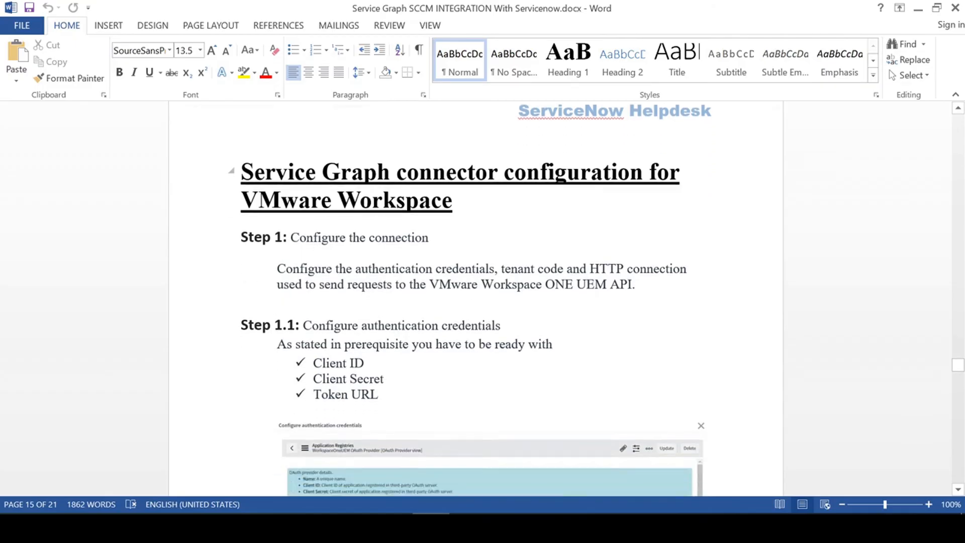
key(alt+Tab)
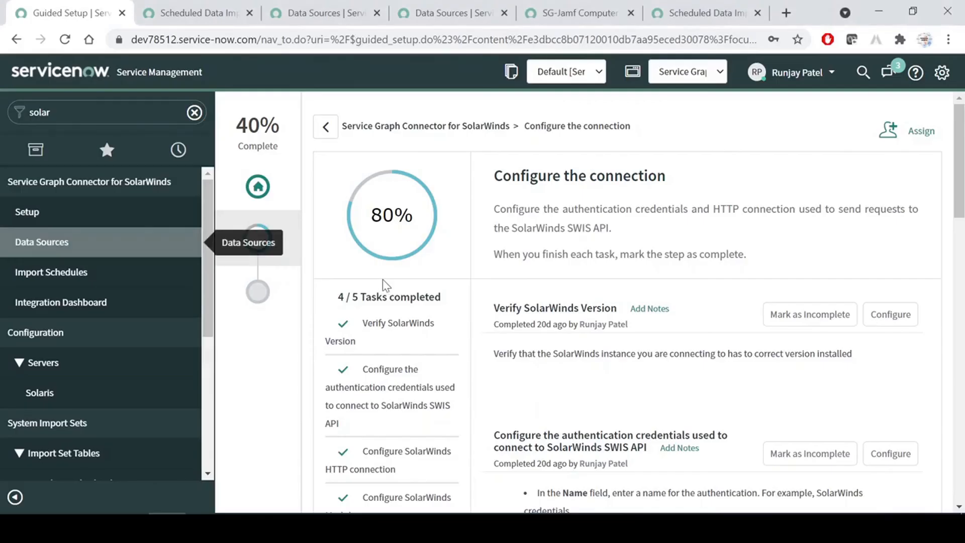
double_click(45, 112)
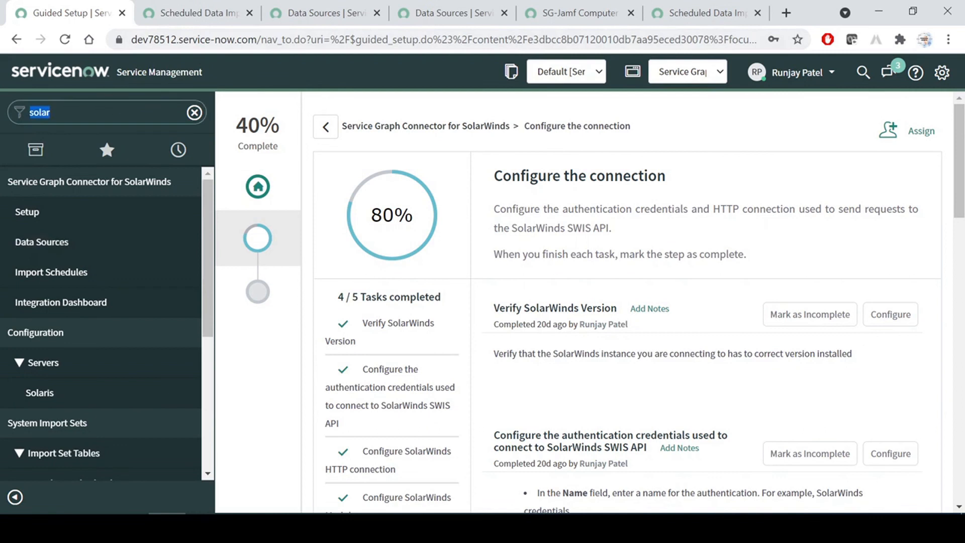
click(665, 78)
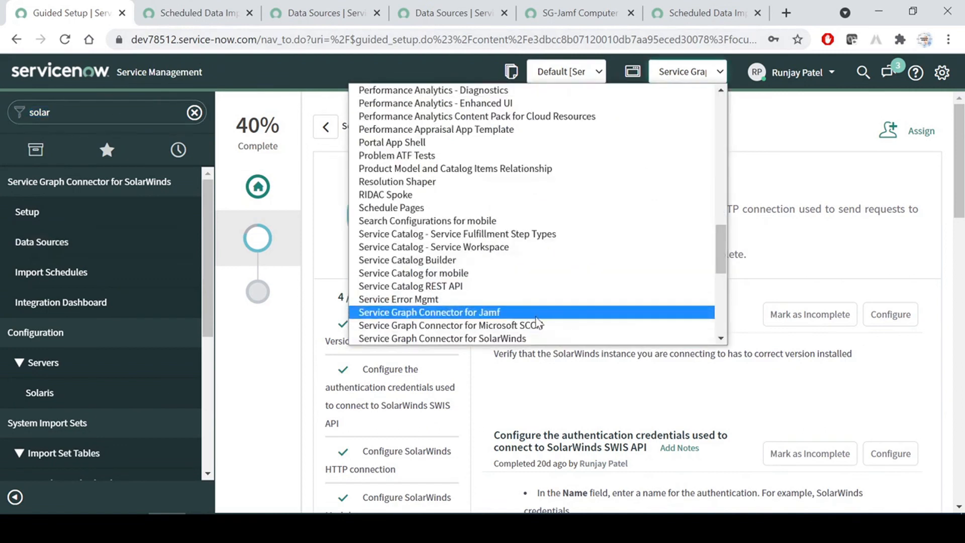
scroll(536, 323, down, 3)
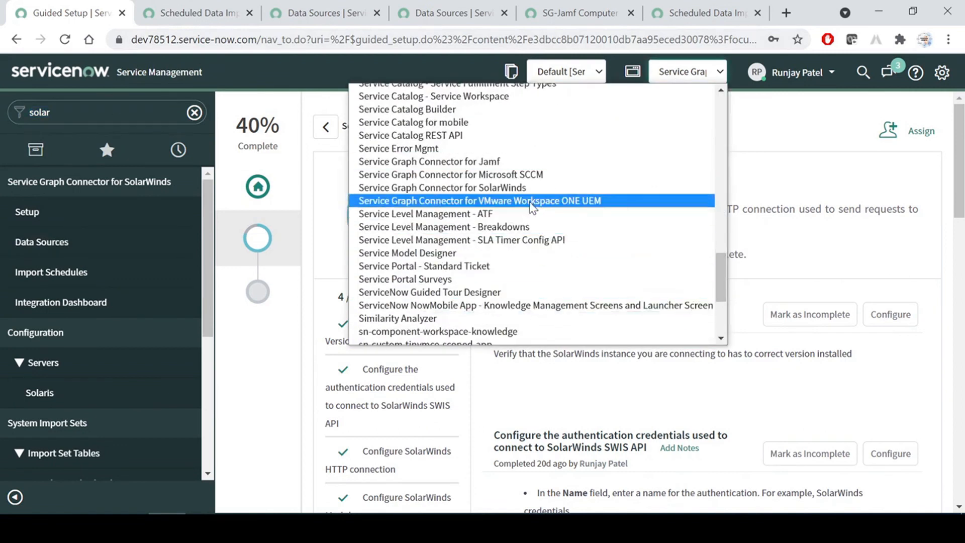
click(531, 201)
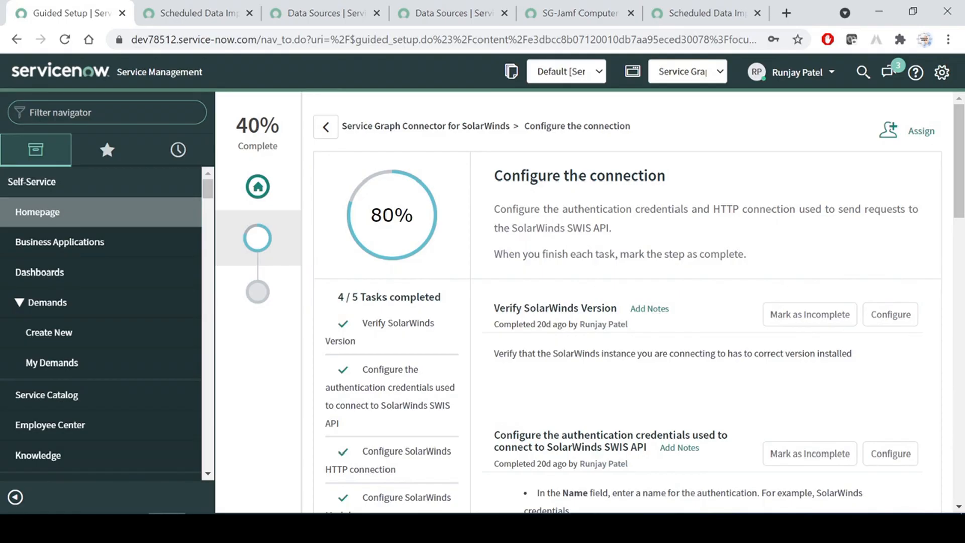
Filter the navigator by "vmw", start the VMware Workspace guided setup and open the configuration of its authentication credentials task.
text(vmw)
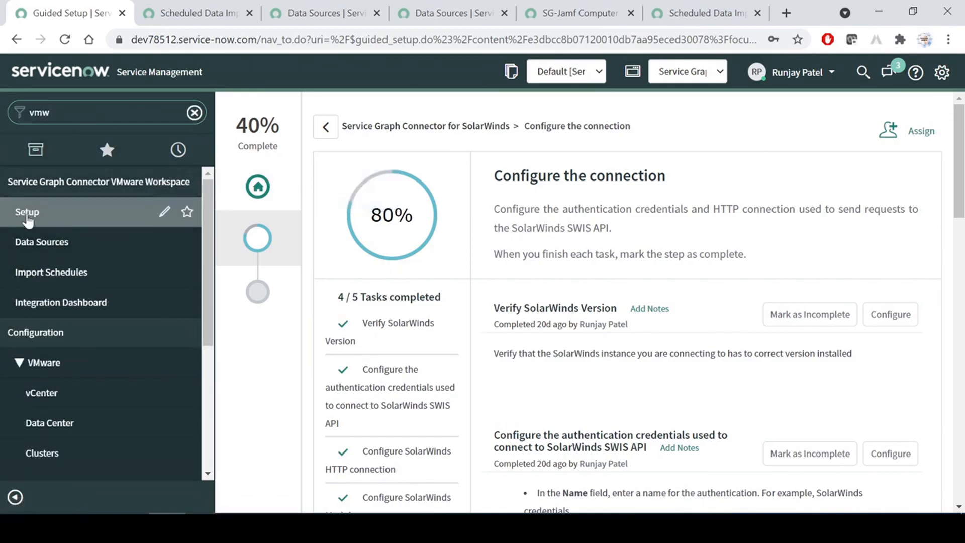
click(36, 217)
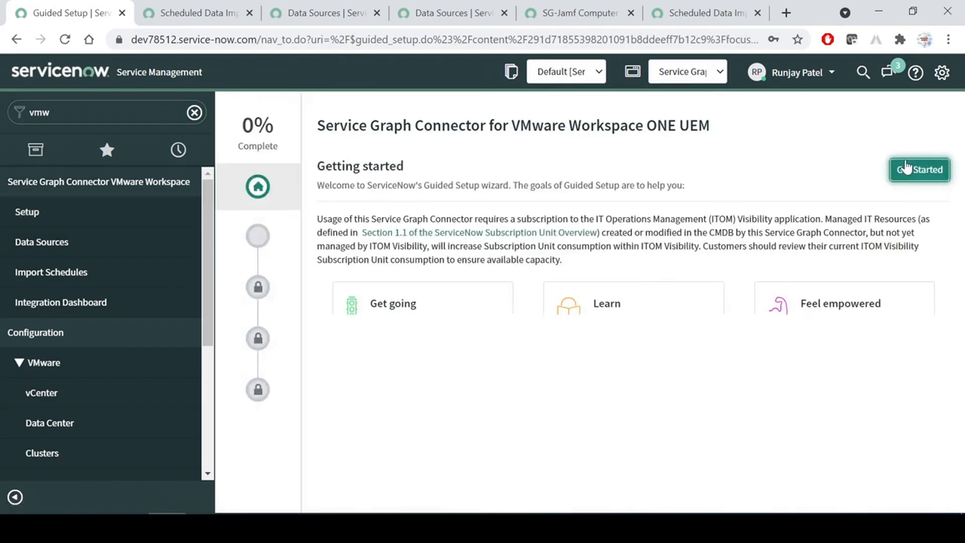
click(918, 169)
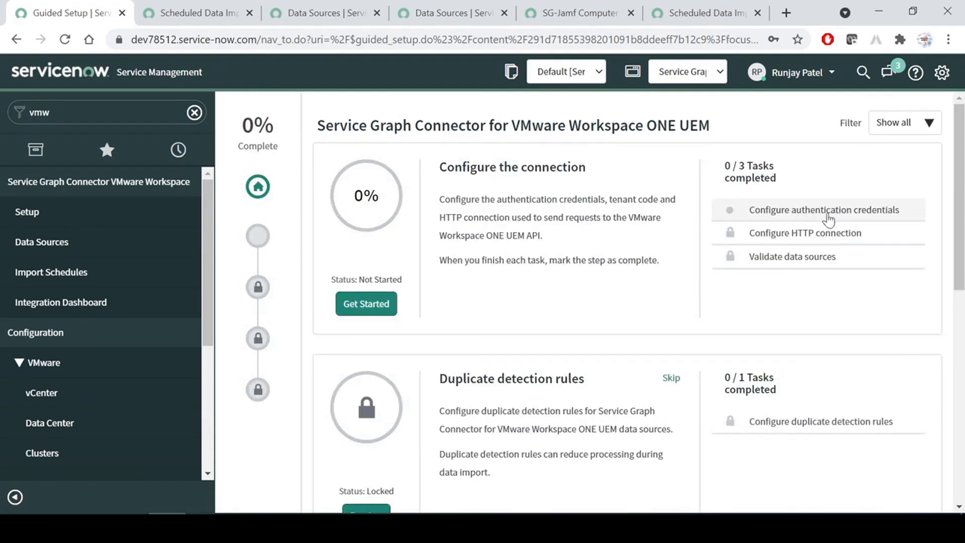
click(819, 211)
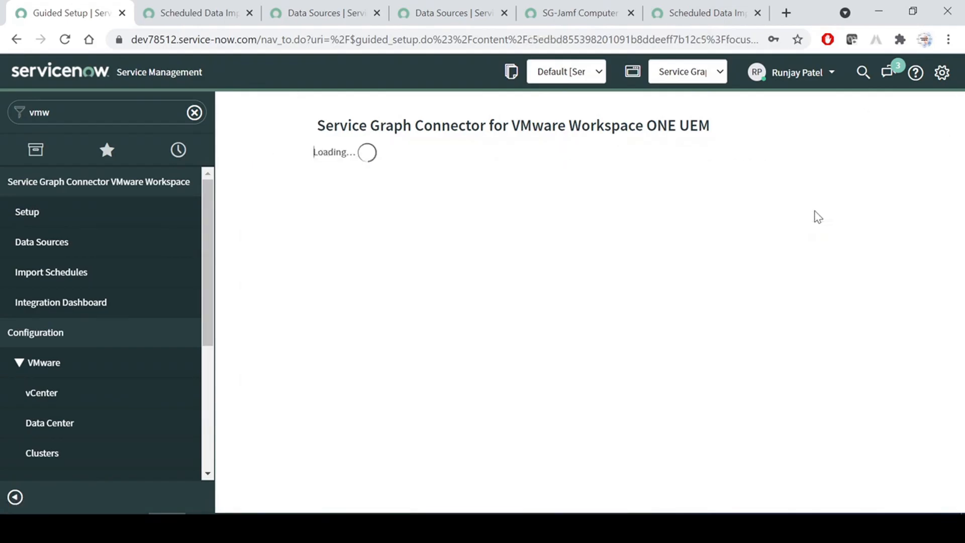
click(888, 312)
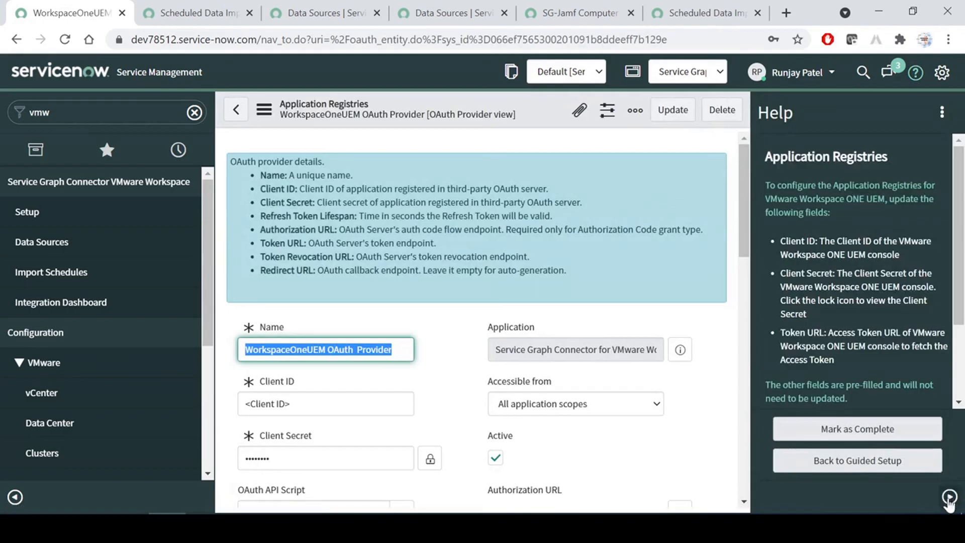
Collapse the help and examine the OAuth provider record's Client ID, Client Secret, Token URL and OAuth Entity Profiles.
click(949, 497)
scroll(523, 337, down, 2)
drag(390, 280, 250, 286)
click(596, 242)
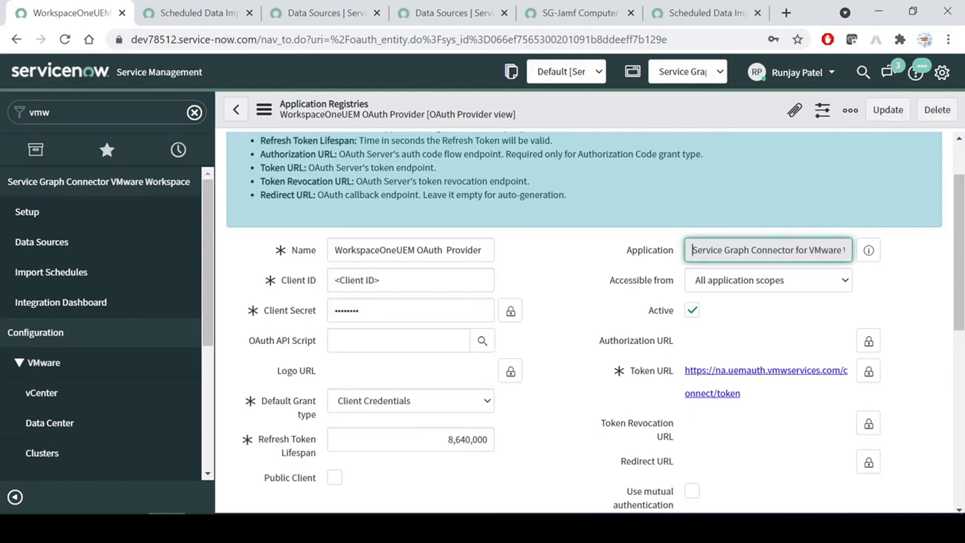
scroll(394, 355, down, 2)
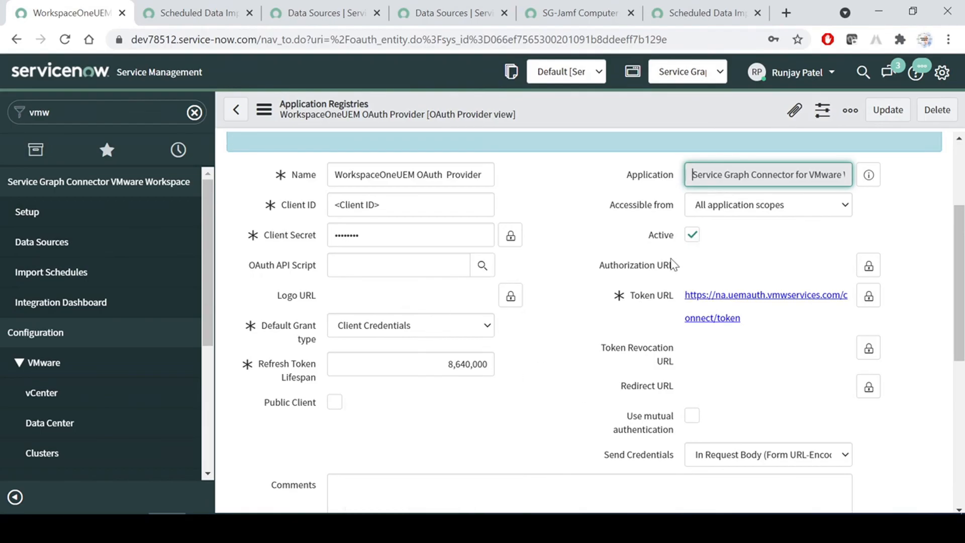
click(280, 209)
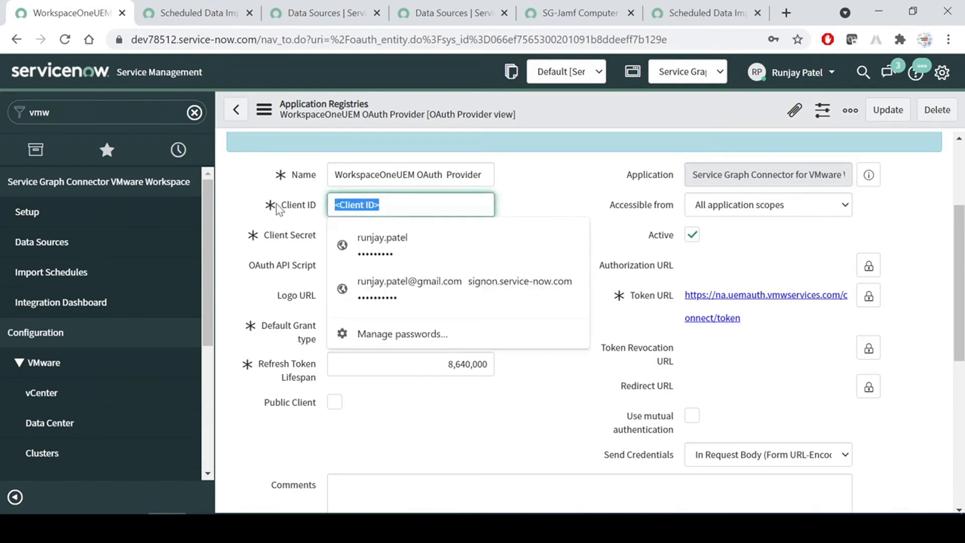
click(561, 186)
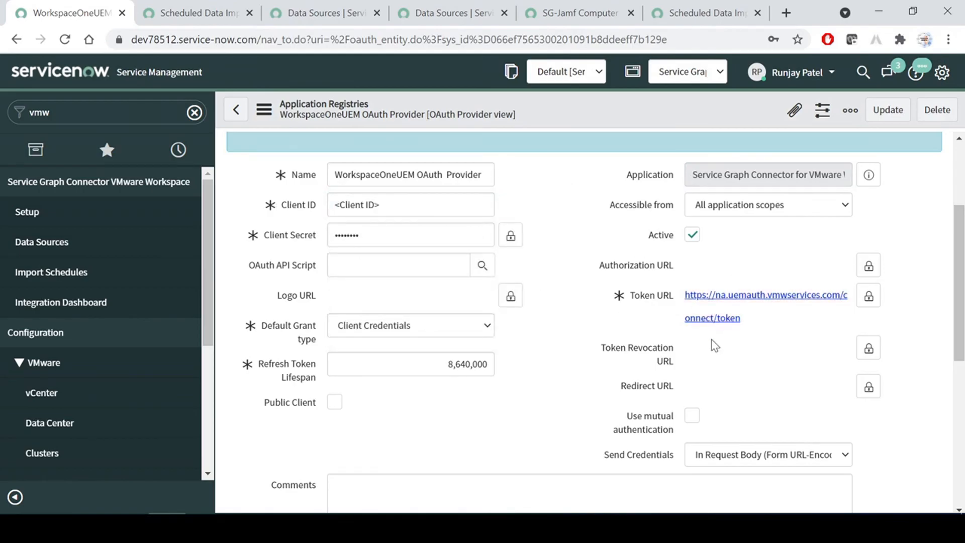
scroll(511, 388, down, 5)
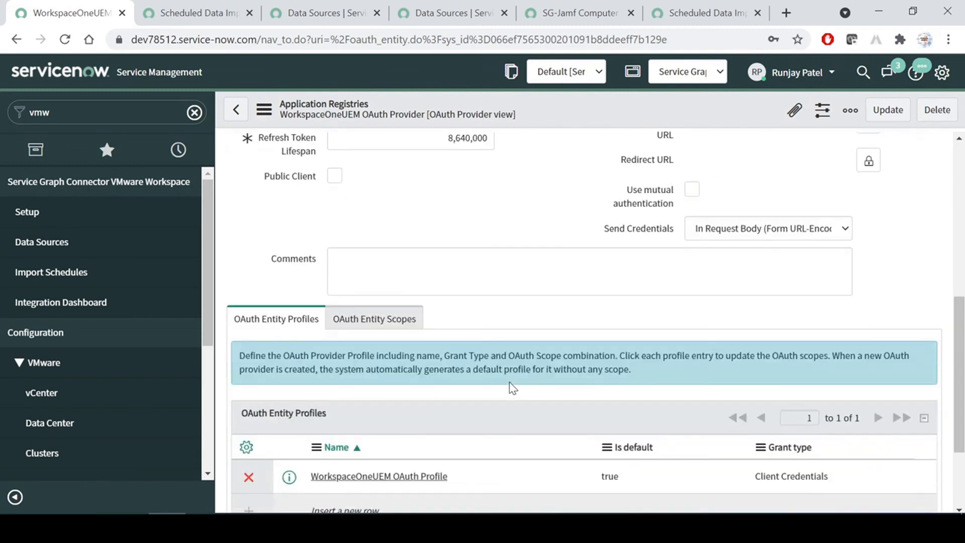
scroll(512, 388, down, 3)
scroll(511, 388, up, 3)
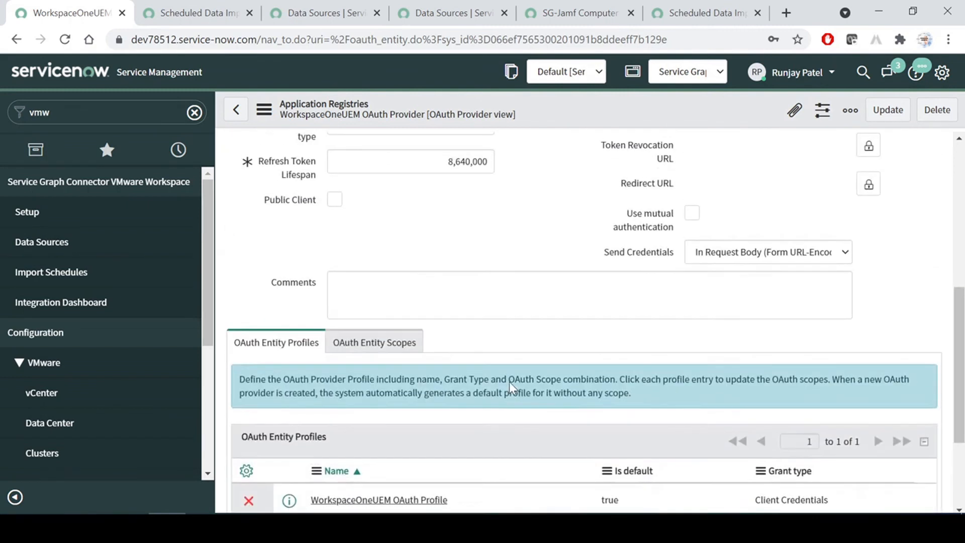
scroll(510, 387, up, 6)
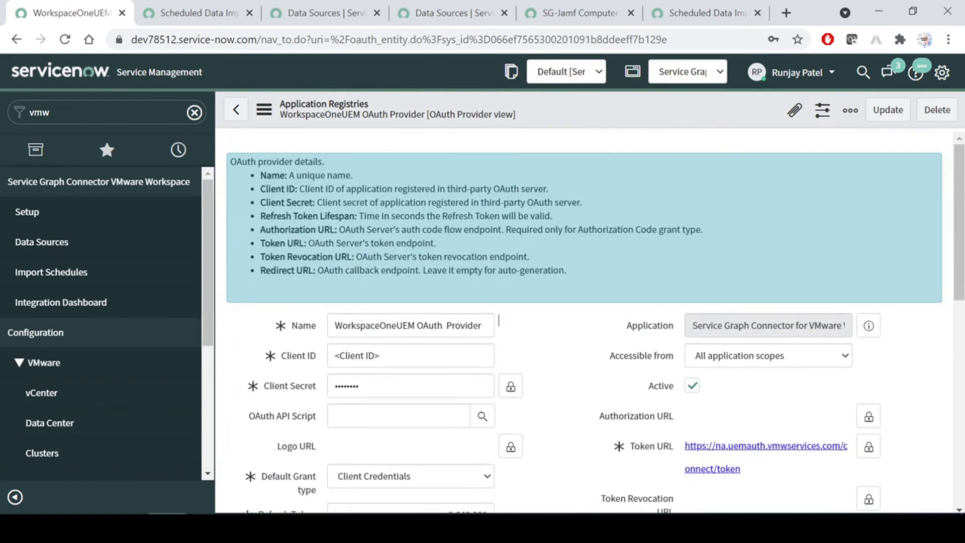
Switch to the Word guide and review VMware Workspace step 1.1 on the Client ID, Client Secret and Token URL prerequisites.
key(alt+Tab)
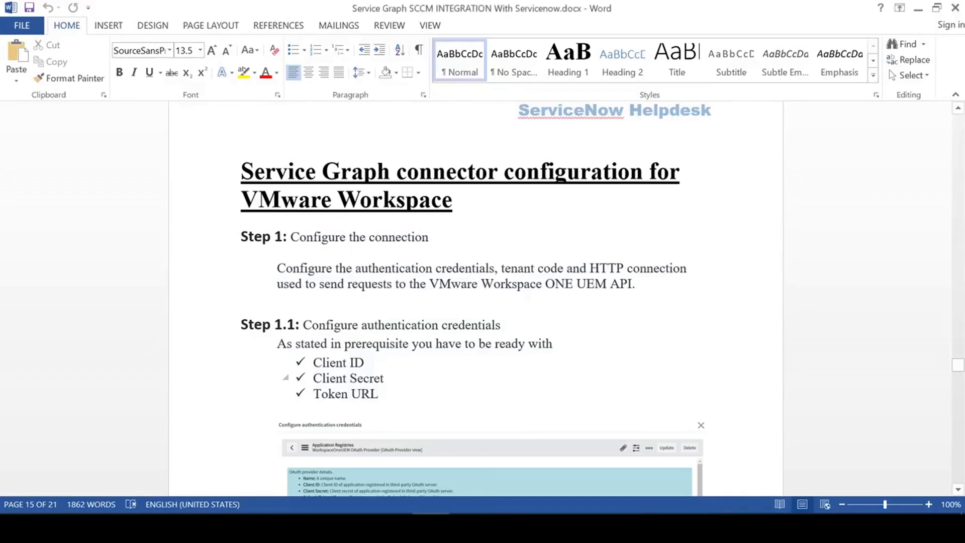
scroll(465, 315, down, 3)
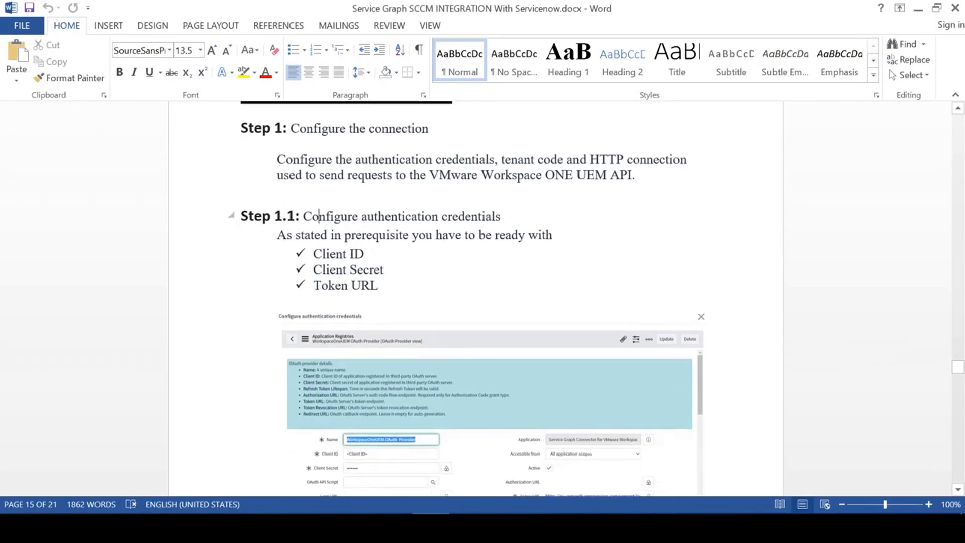
scroll(376, 244, down, 2)
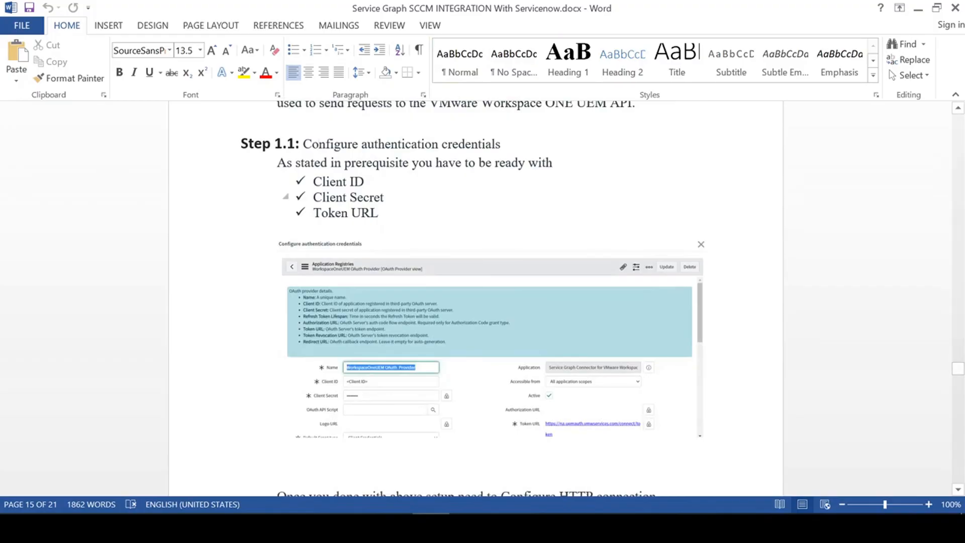
drag(314, 182, 366, 182)
click(342, 197)
click(348, 212)
Review step 1.2 on the HTTP connection's Host field and step 1.3 on validating data sources.
scroll(419, 241, down, 15)
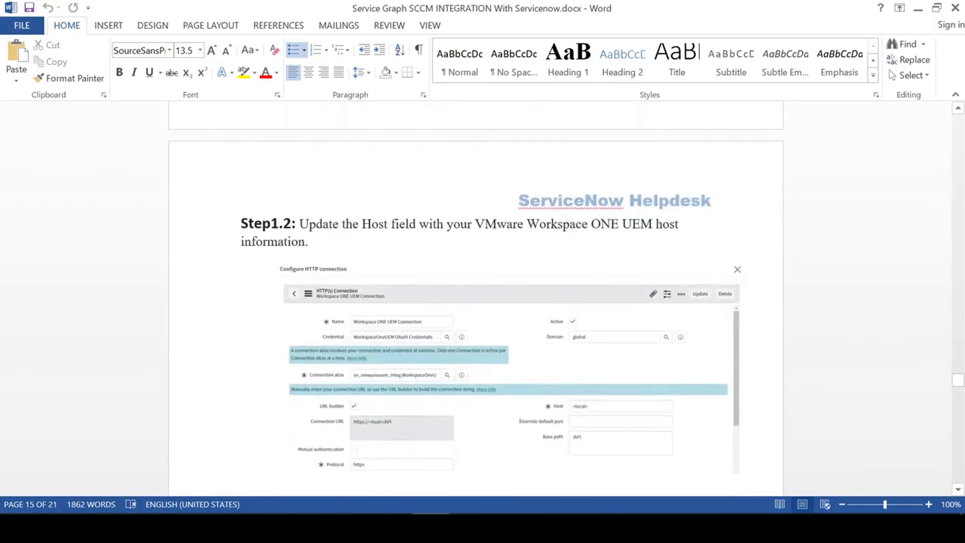
scroll(420, 240, down, 1)
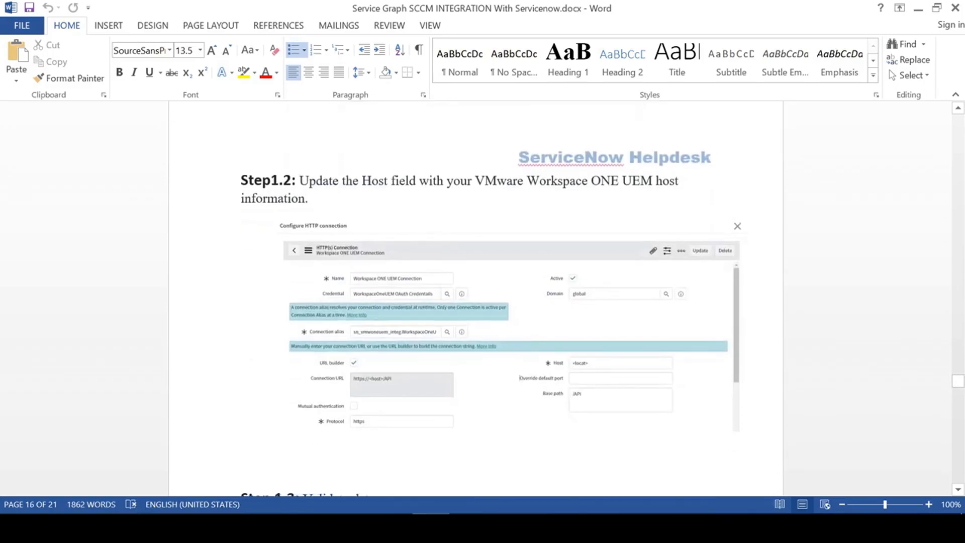
drag(546, 181, 550, 181)
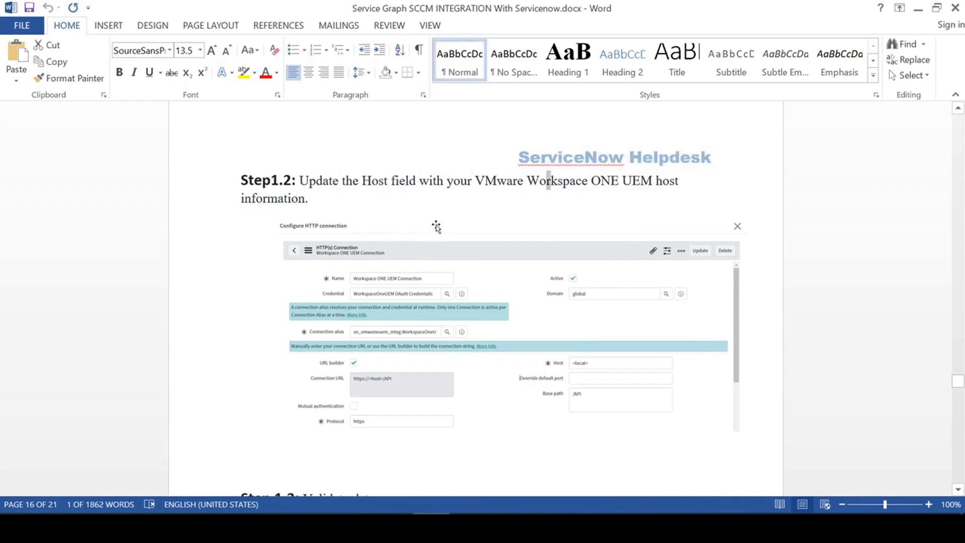
scroll(436, 227, down, 1)
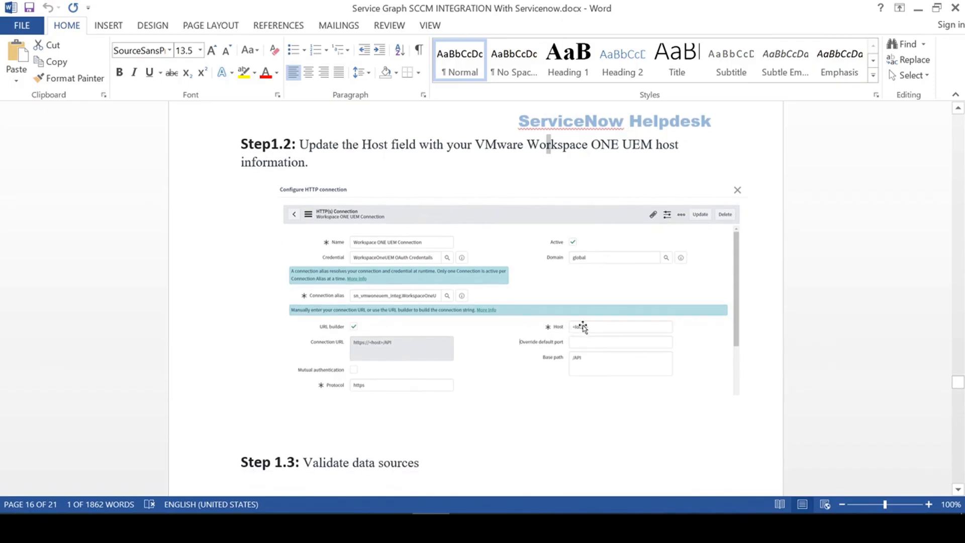
scroll(500, 330, down, 4)
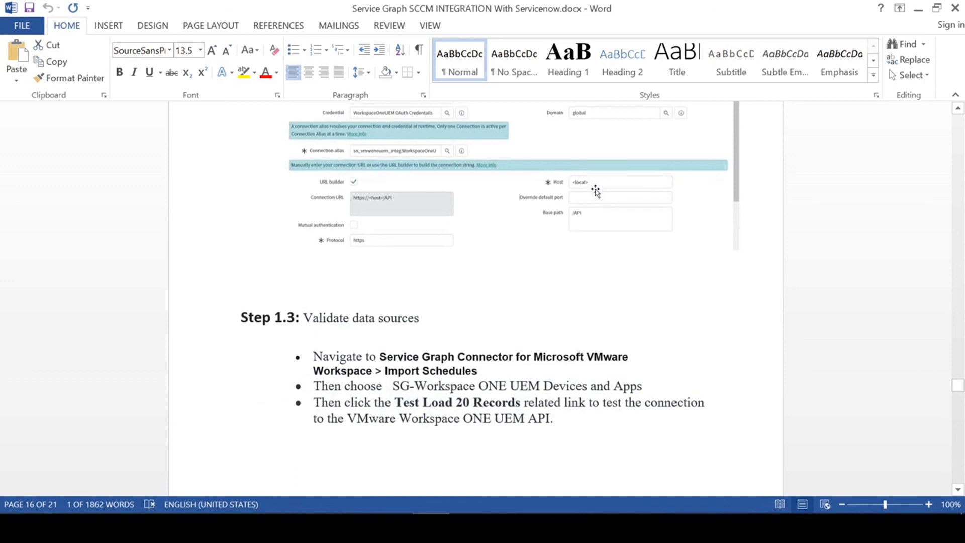
scroll(595, 190, down, 3)
click(340, 209)
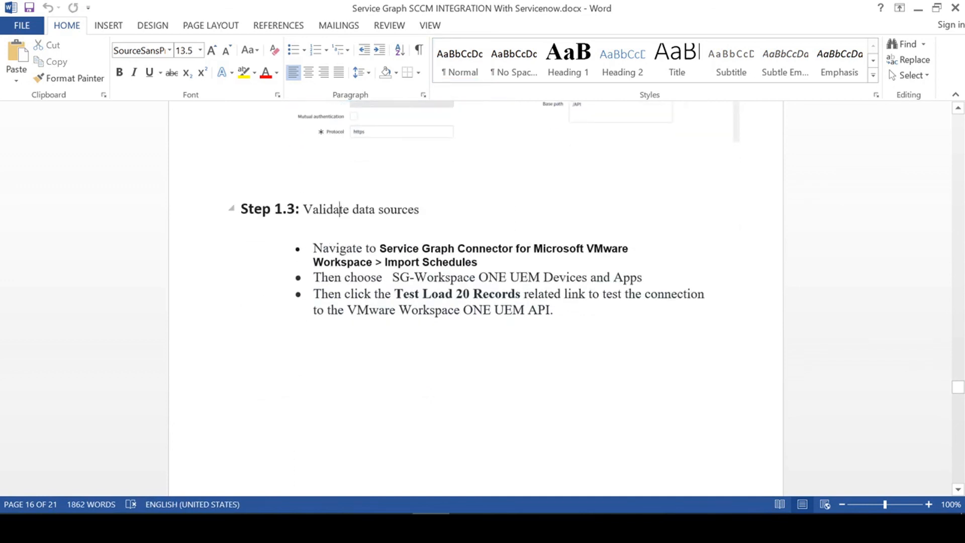
In Chrome, open the VMware Data Sources list in a second tab and view the SG-Workspace ONE UEM Devices and Apps record's related links.
key(alt+Tab)
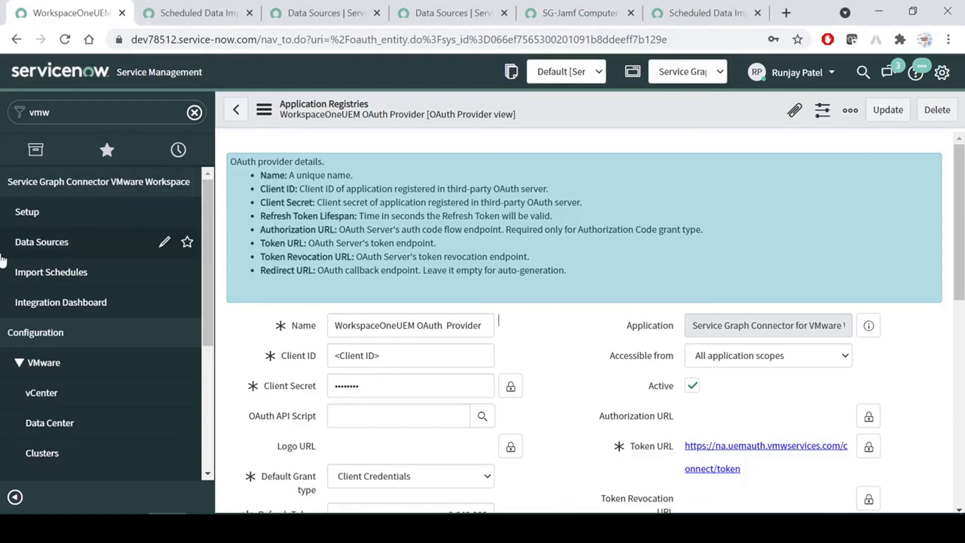
middle_click(42, 244)
click(300, 12)
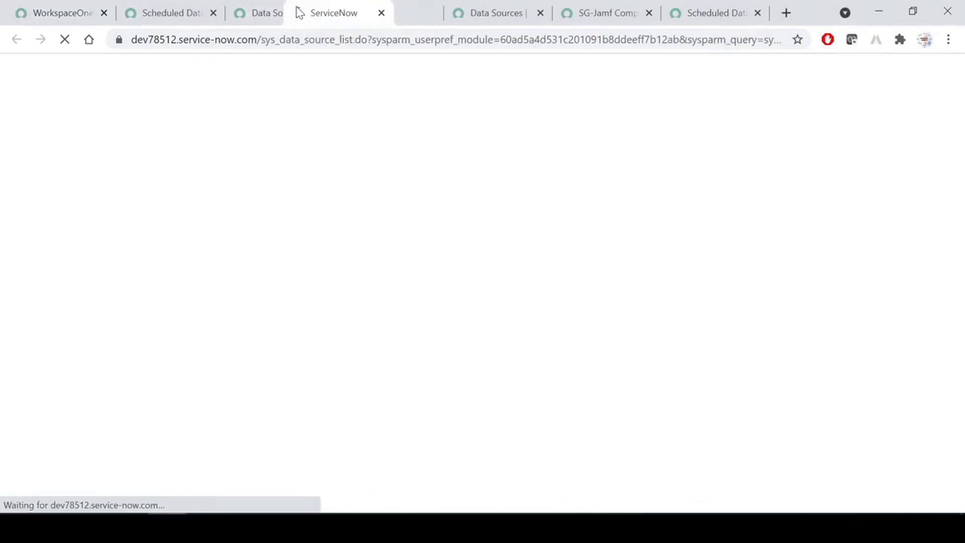
drag(300, 13, 131, 13)
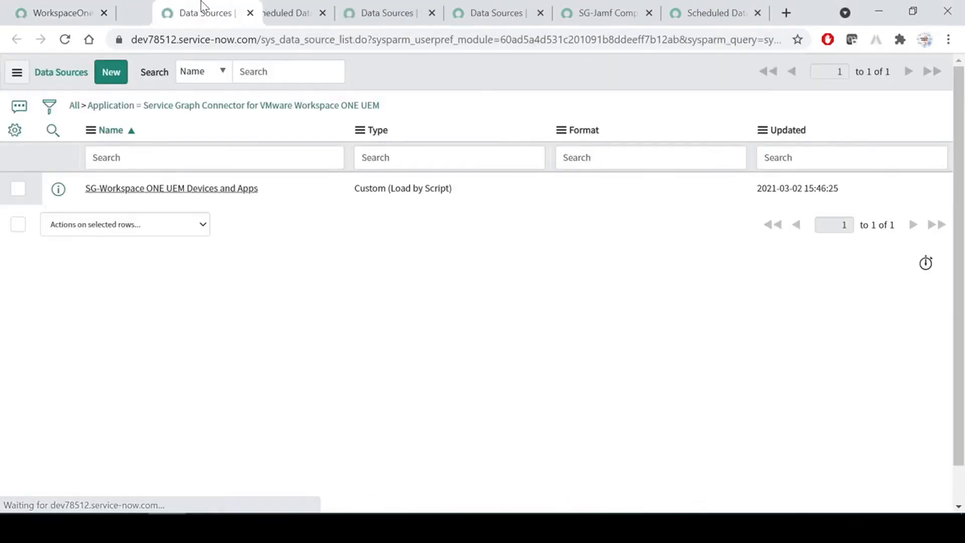
click(207, 189)
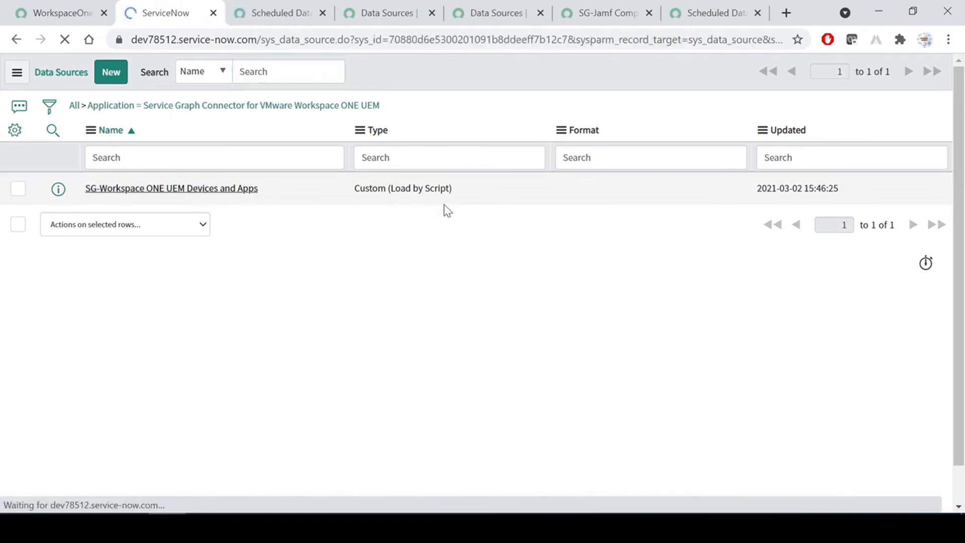
scroll(77, 402, down, 9)
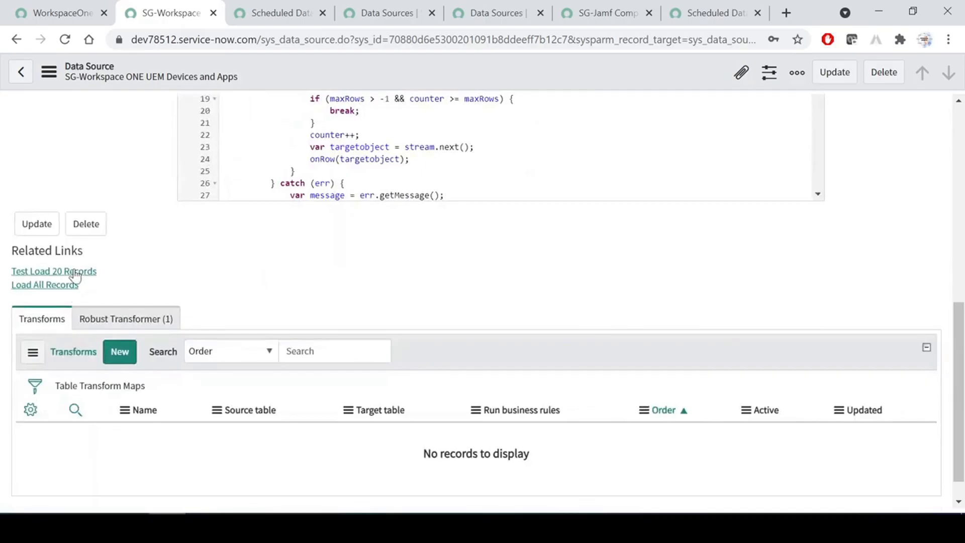
Switch back to the Word guide, look over VMware steps 1.3 and 1.2 again and return to the document's first page.
key(alt+Tab)
click(498, 277)
scroll(475, 297, down, 15)
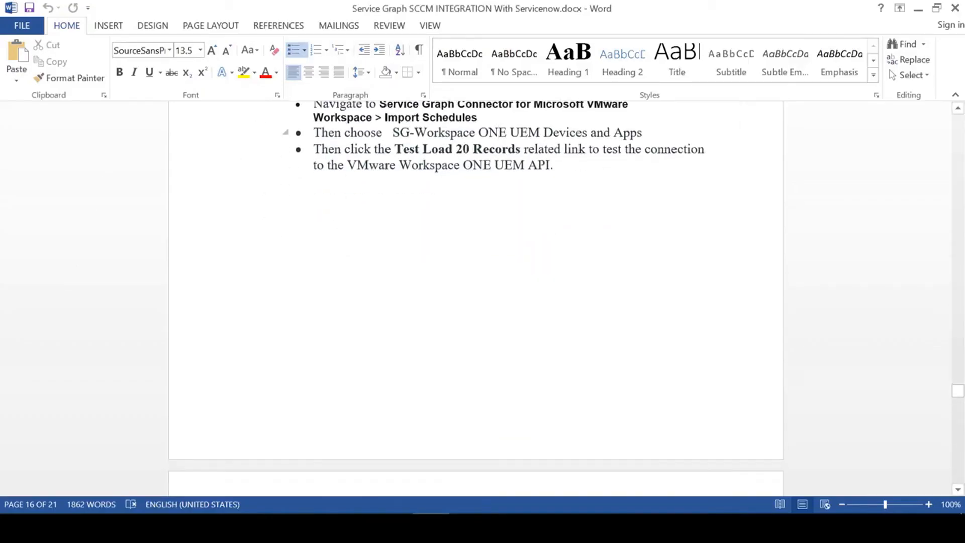
scroll(475, 297, up, 15)
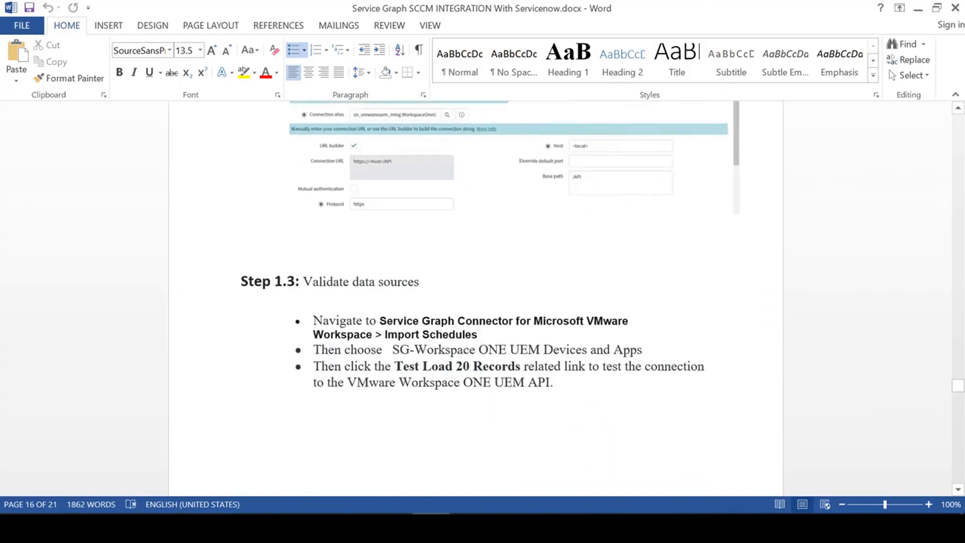
scroll(495, 281, up, 4)
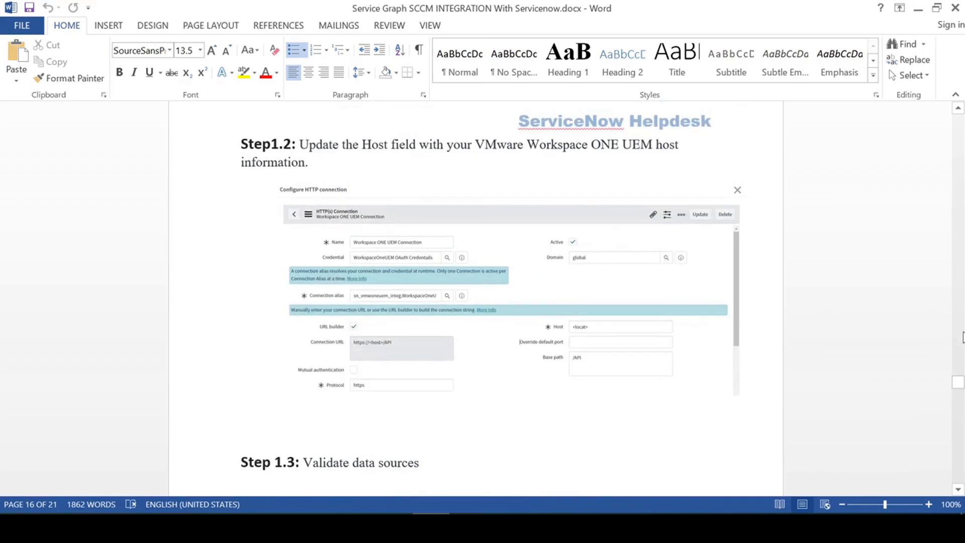
drag(959, 391, 960, 121)
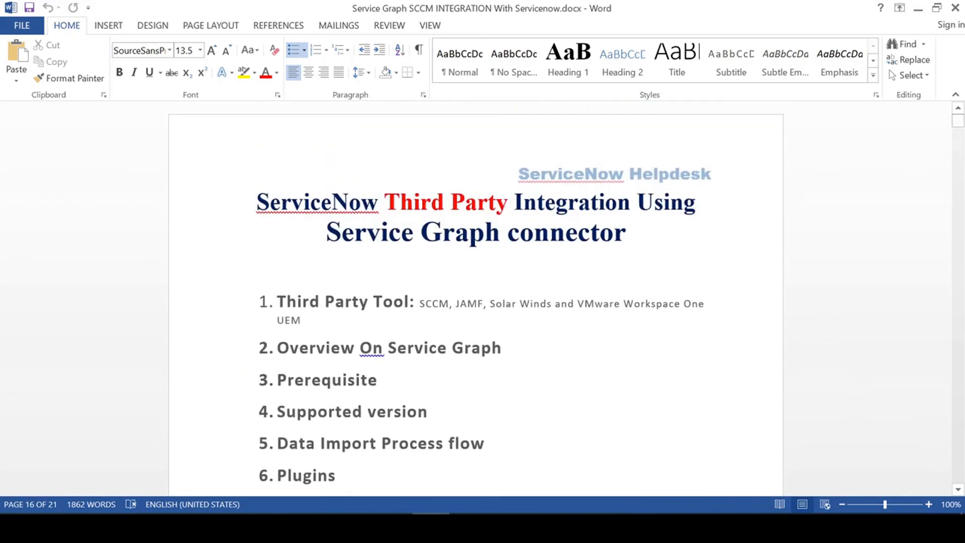